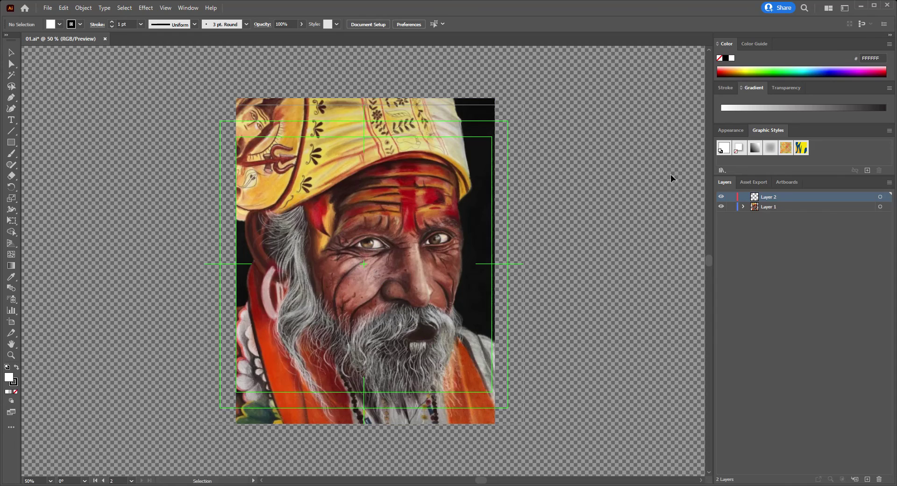
Step: Lock the reference photo layer and zoom in to 100% for tracing
{"action": "left_click", "coordinate": [731, 207]}
{"action": "key", "text": "ctrl+plus"}
{"action": "key", "text": "ctrl+plus"}
{"action": "scroll", "coordinate": [714, 261], "scroll_direction": "up", "scroll_amount": 1}
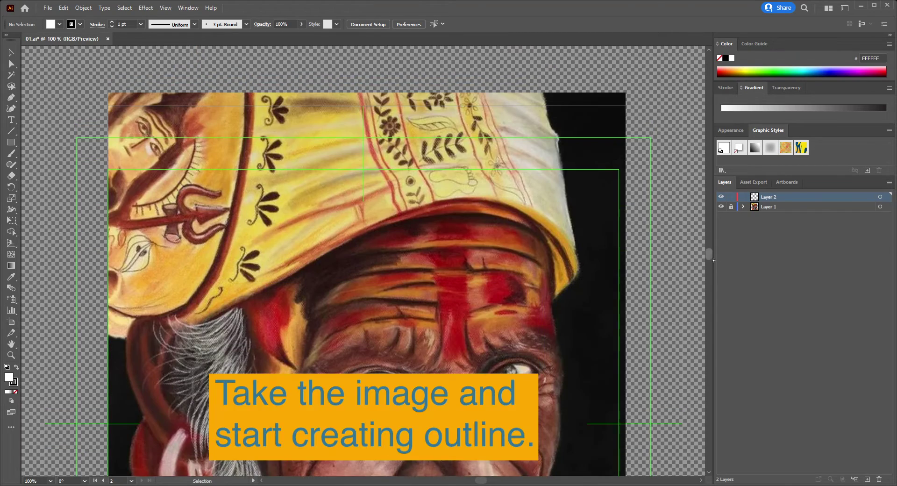
Step: Trace the turban's lower edge, right side and inner band edge in black brush strokes
{"action": "left_click_drag", "start_coordinate": [251, 114], "coordinate": [112, 314]}
{"action": "left_click_drag", "start_coordinate": [546, 119], "coordinate": [558, 156]}
{"action": "left_click_drag", "start_coordinate": [544, 95], "coordinate": [549, 122]}
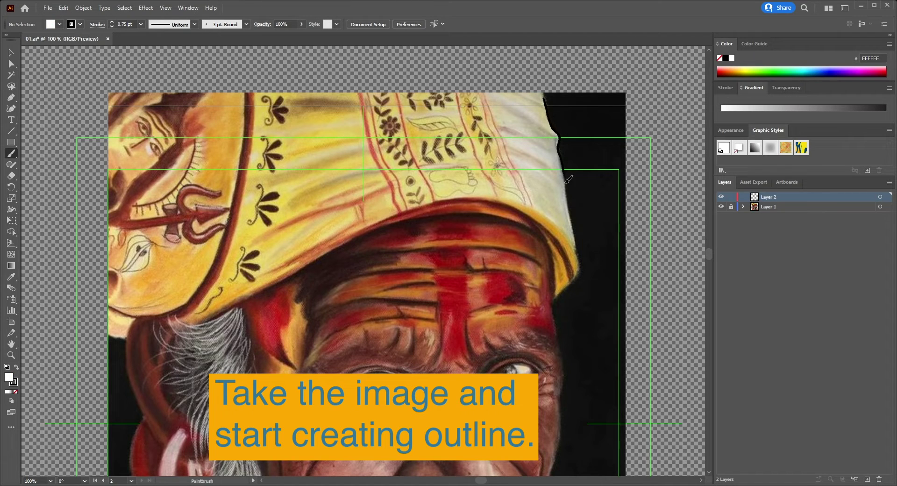
{"action": "left_click_drag", "start_coordinate": [583, 265], "coordinate": [552, 300]}
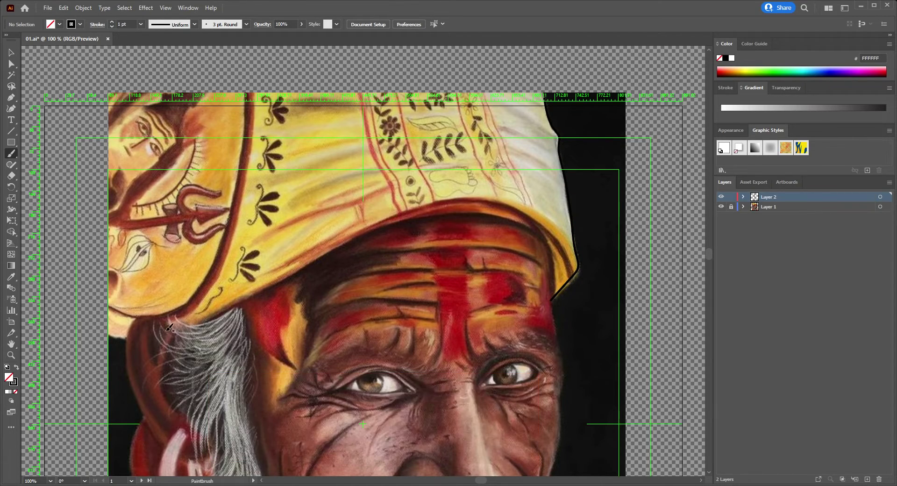
{"action": "left_click_drag", "start_coordinate": [218, 318], "coordinate": [369, 239]}
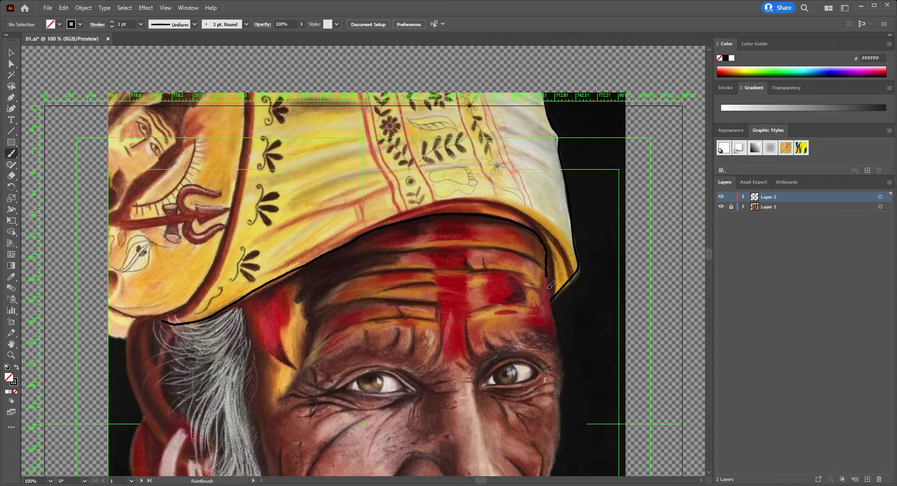
{"action": "left_click_drag", "start_coordinate": [551, 284], "coordinate": [552, 307]}
{"action": "left_click_drag", "start_coordinate": [538, 227], "coordinate": [364, 228]}
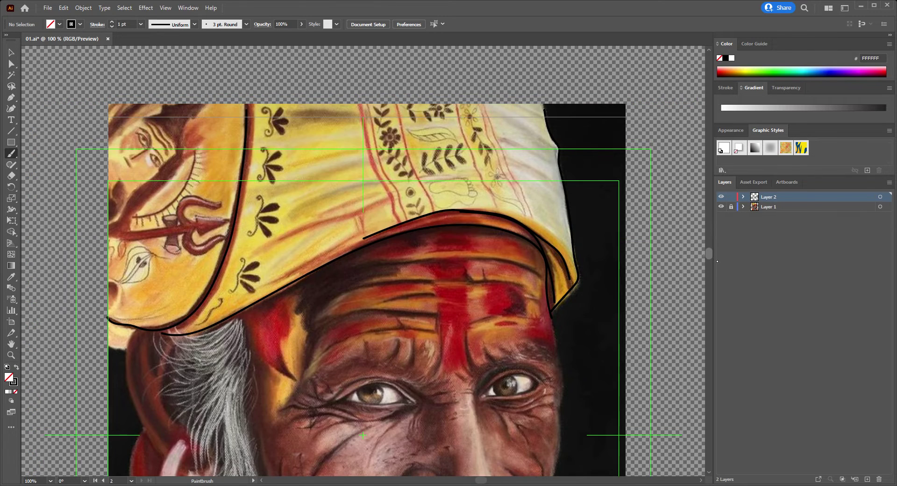
{"action": "scroll", "coordinate": [131, 197], "scroll_direction": "down", "scroll_amount": 5}
Step: Outline the hair, right face contour, nose, cheek lines and forehead wrinkles
{"action": "left_click_drag", "start_coordinate": [127, 191], "coordinate": [167, 264]}
{"action": "left_click_drag", "start_coordinate": [552, 121], "coordinate": [535, 344]}
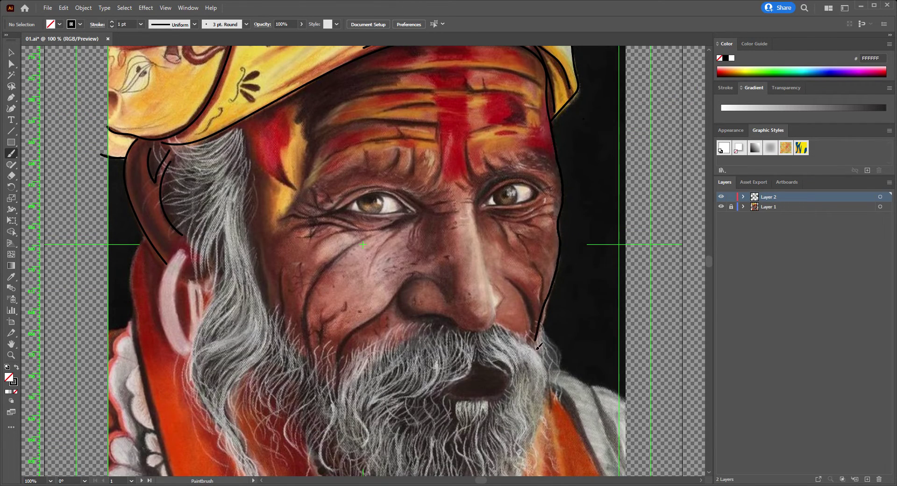
{"action": "left_click_drag", "start_coordinate": [509, 283], "coordinate": [529, 343]}
{"action": "left_click_drag", "start_coordinate": [406, 283], "coordinate": [337, 380]}
{"action": "left_click_drag", "start_coordinate": [378, 232], "coordinate": [307, 345]}
{"action": "left_click_drag", "start_coordinate": [464, 66], "coordinate": [539, 81]}
{"action": "left_click_drag", "start_coordinate": [334, 113], "coordinate": [426, 89]}
{"action": "left_click_drag", "start_coordinate": [348, 147], "coordinate": [437, 136]}
{"action": "left_click_drag", "start_coordinate": [369, 177], "coordinate": [397, 157]}
Step: At 200% zoom, outline the left eye and iris, its wrinkles, cheek lines, brow marks and nostril
{"action": "key", "text": "ctrl+equal"}
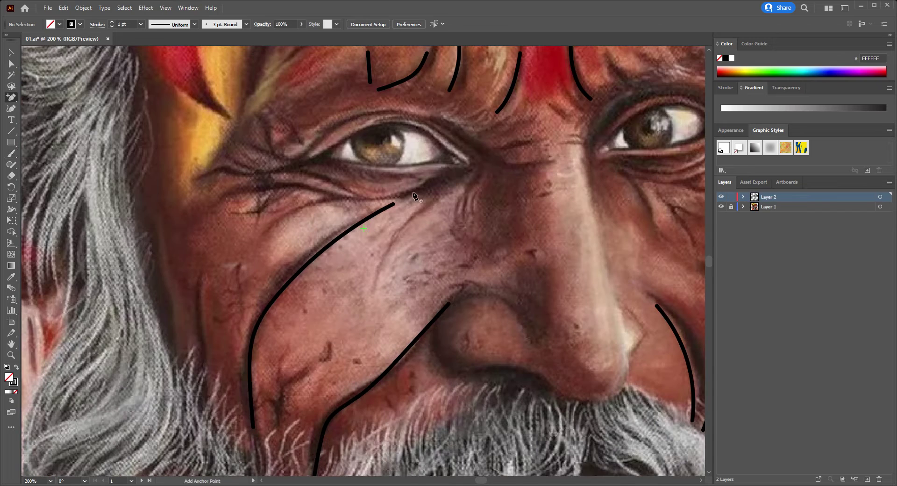
{"action": "left_click_drag", "start_coordinate": [198, 176], "coordinate": [472, 164]}
{"action": "left_click_drag", "start_coordinate": [326, 128], "coordinate": [484, 155]}
{"action": "left_click_drag", "start_coordinate": [234, 140], "coordinate": [290, 164]}
{"action": "left_click_drag", "start_coordinate": [435, 200], "coordinate": [376, 288]}
{"action": "left_click_drag", "start_coordinate": [336, 200], "coordinate": [258, 232]}
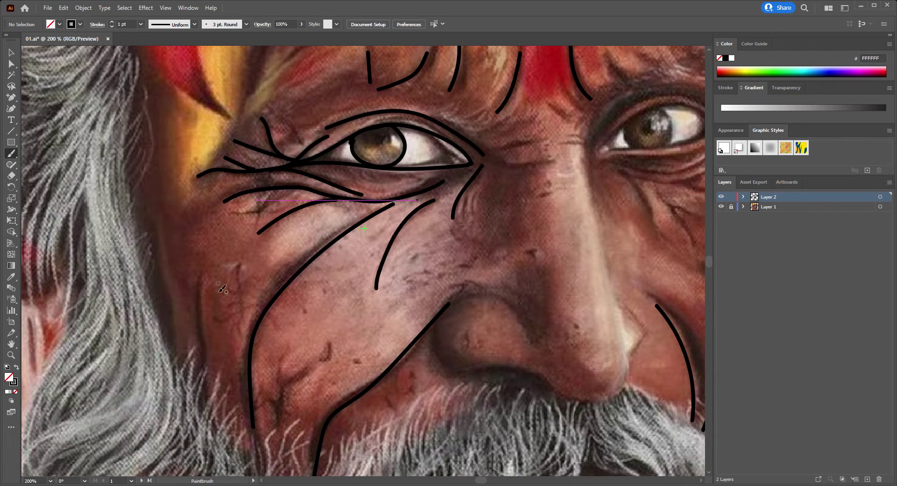
{"action": "left_click_drag", "start_coordinate": [205, 277], "coordinate": [204, 384]}
{"action": "left_click_drag", "start_coordinate": [482, 166], "coordinate": [461, 233]}
{"action": "left_click_drag", "start_coordinate": [528, 334], "coordinate": [594, 401]}
Step: Outline the right eye, brow and surrounding wrinkles, then zoom back out to 100%
{"action": "scroll", "coordinate": [601, 405], "scroll_direction": "right", "scroll_amount": 10}
{"action": "left_click_drag", "start_coordinate": [385, 57], "coordinate": [417, 79]}
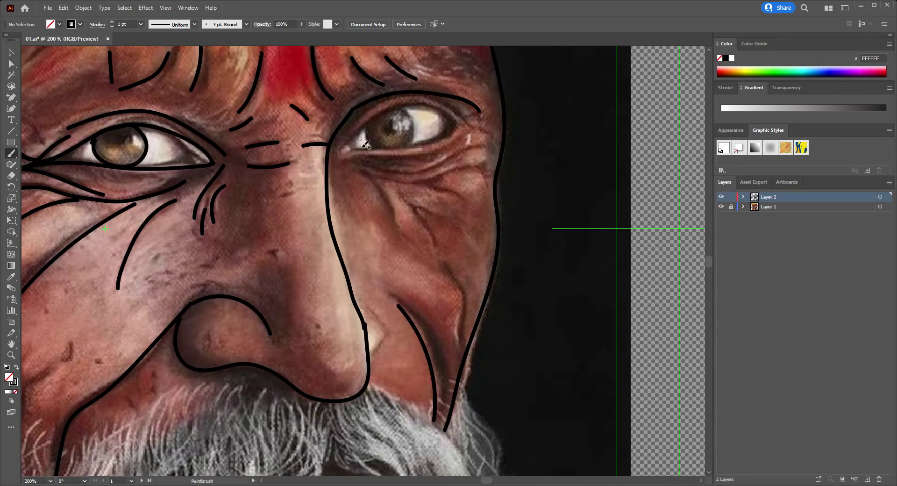
{"action": "left_click_drag", "start_coordinate": [353, 108], "coordinate": [481, 112]}
{"action": "mouse_move", "coordinate": [344, 149]}
{"action": "left_mouse_down"}
{"action": "mouse_move", "coordinate": [456, 124]}
{"action": "mouse_move", "coordinate": [488, 148]}
{"action": "left_mouse_up"}
{"action": "left_click_drag", "start_coordinate": [409, 95], "coordinate": [444, 101]}
{"action": "left_click_drag", "start_coordinate": [359, 189], "coordinate": [479, 171]}
{"action": "left_click_drag", "start_coordinate": [435, 198], "coordinate": [402, 245]}
{"action": "left_click_drag", "start_coordinate": [467, 267], "coordinate": [444, 348]}
{"action": "key", "text": "ctrl+minus"}
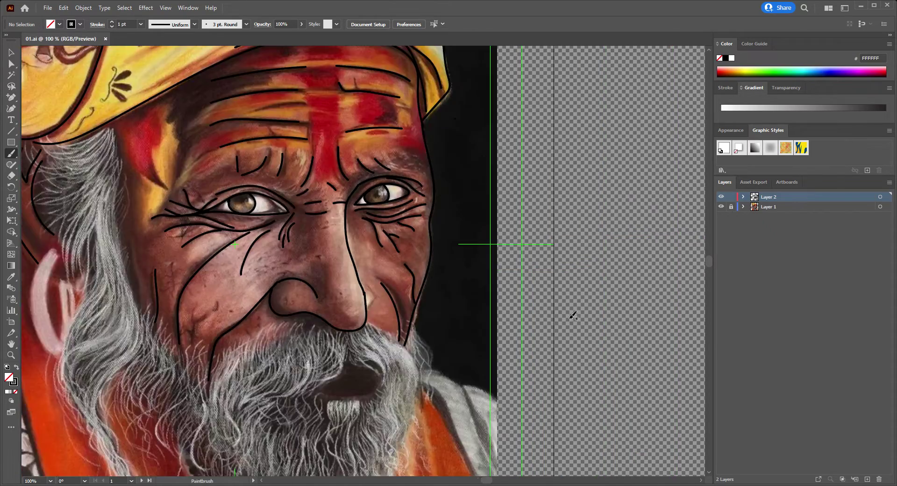
Step: Outline the open mouth, the robe edge and strokes along the beard
{"action": "left_click_drag", "start_coordinate": [334, 362], "coordinate": [318, 390]}
{"action": "scroll", "coordinate": [189, 293], "scroll_direction": "left", "scroll_amount": 6}
{"action": "left_click_drag", "start_coordinate": [189, 293], "coordinate": [229, 476]}
{"action": "key", "text": "ctrl+plus"}
{"action": "scroll", "coordinate": [159, 241], "scroll_direction": "down", "scroll_amount": 3}
{"action": "left_click_drag", "start_coordinate": [159, 240], "coordinate": [212, 378]}
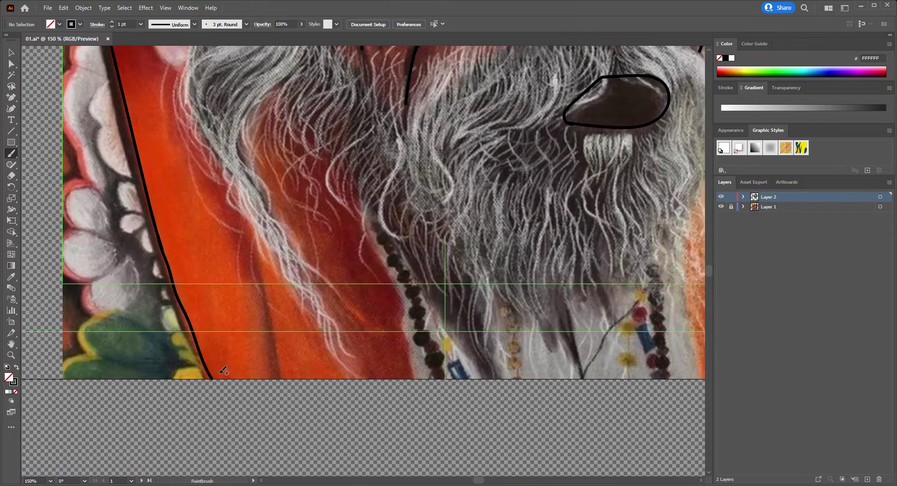
{"action": "left_click_drag", "start_coordinate": [363, 204], "coordinate": [414, 379]}
{"action": "left_click_drag", "start_coordinate": [256, 237], "coordinate": [279, 373]}
Step: Draw the right hair strands and trace the robe edges and the flower on the robe
{"action": "scroll", "coordinate": [365, 210], "scroll_direction": "right", "scroll_amount": 9}
{"action": "left_click_drag", "start_coordinate": [491, 107], "coordinate": [591, 294]}
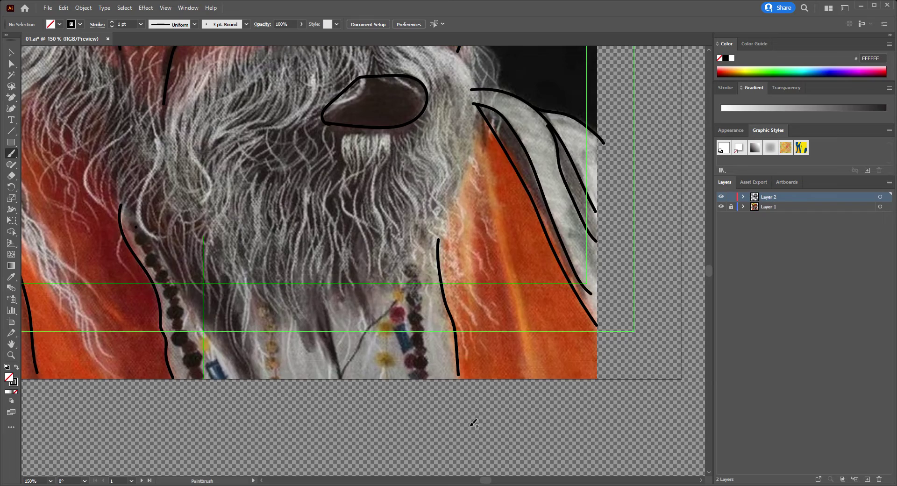
{"action": "scroll", "coordinate": [364, 210], "scroll_direction": "left", "scroll_amount": 16}
{"action": "scroll", "coordinate": [364, 211], "scroll_direction": "up", "scroll_amount": 3}
{"action": "left_click_drag", "start_coordinate": [306, 112], "coordinate": [414, 465]}
{"action": "mouse_move", "coordinate": [304, 104]}
{"action": "left_mouse_down"}
{"action": "mouse_move", "coordinate": [283, 133]}
{"action": "mouse_move", "coordinate": [308, 465]}
{"action": "left_mouse_up"}
{"action": "left_click_drag", "start_coordinate": [304, 342], "coordinate": [395, 448]}
{"action": "left_click_drag", "start_coordinate": [294, 171], "coordinate": [359, 339]}
{"action": "left_click_drag", "start_coordinate": [360, 351], "coordinate": [398, 439]}
{"action": "scroll", "coordinate": [389, 179], "scroll_direction": "up", "scroll_amount": 5}
Step: Outline the ear's outer loop, inner curve and inner line
{"action": "left_click_drag", "start_coordinate": [374, 183], "coordinate": [410, 218]}
{"action": "left_click_drag", "start_coordinate": [394, 228], "coordinate": [396, 313]}
{"action": "left_click_drag", "start_coordinate": [401, 319], "coordinate": [379, 187]}
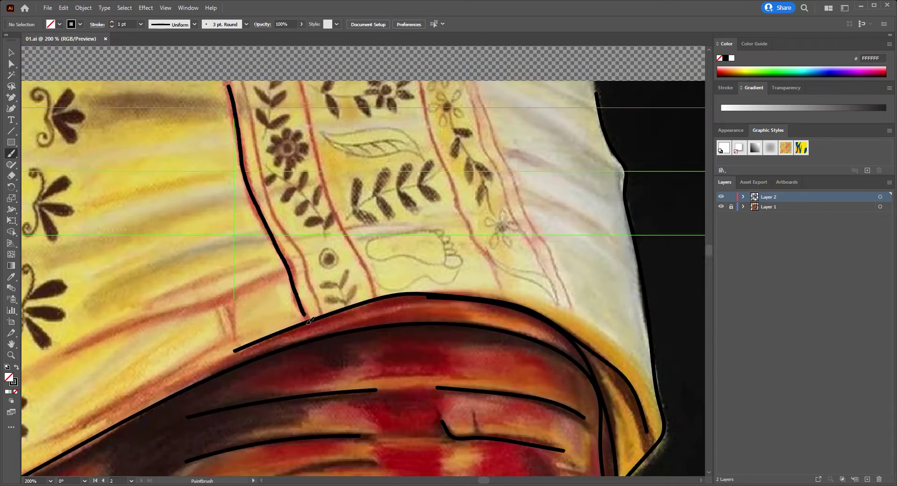
Step: Trace the turban's stripes and fold lines
{"action": "left_click_drag", "start_coordinate": [243, 201], "coordinate": [318, 426]}
{"action": "left_click_drag", "start_coordinate": [303, 199], "coordinate": [374, 411]}
{"action": "left_click_drag", "start_coordinate": [420, 203], "coordinate": [499, 412]}
{"action": "left_click_drag", "start_coordinate": [466, 200], "coordinate": [553, 420]}
{"action": "left_click_drag", "start_coordinate": [68, 460], "coordinate": [273, 381]}
{"action": "left_click_drag", "start_coordinate": [496, 216], "coordinate": [587, 255]}
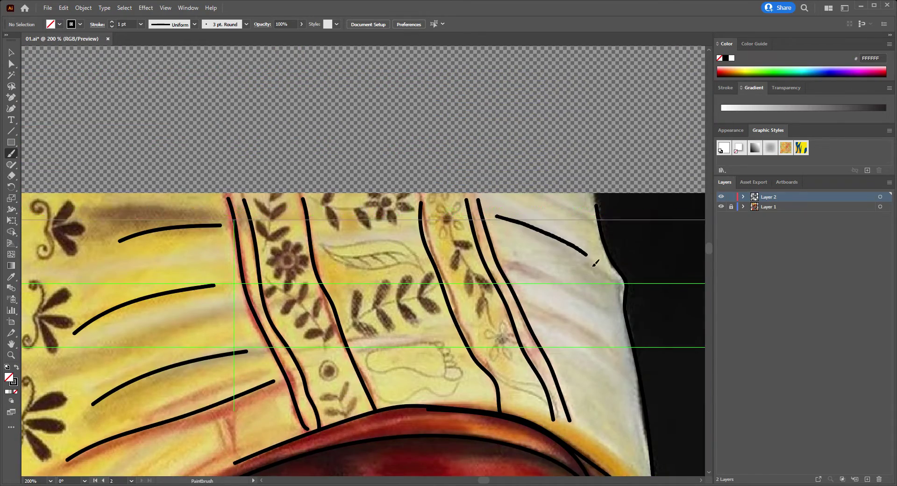
Step: Outline the turban pattern's leaf, foot motif and vine at closer zoom
{"action": "left_click_drag", "start_coordinate": [324, 245], "coordinate": [423, 273]}
{"action": "key", "text": "ctrl+plus"}
{"action": "left_click_drag", "start_coordinate": [379, 398], "coordinate": [486, 412]}
{"action": "left_click_drag", "start_coordinate": [495, 205], "coordinate": [579, 407]}
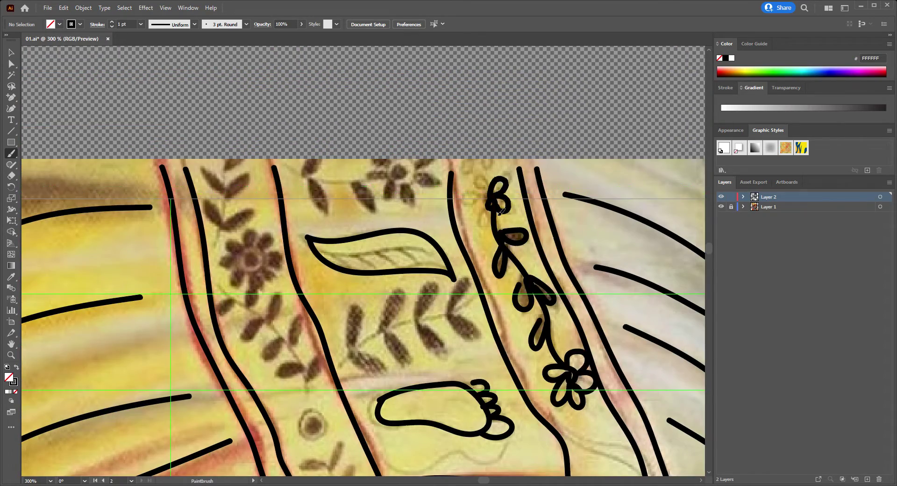
Step: Trace the remaining turban-band leaves, flowers and footprint details
{"action": "left_click_drag", "start_coordinate": [280, 162], "coordinate": [406, 187]}
{"action": "left_click_drag", "start_coordinate": [481, 187], "coordinate": [491, 220]}
{"action": "left_click_drag", "start_coordinate": [213, 243], "coordinate": [238, 156]}
{"action": "scroll", "coordinate": [304, 234], "scroll_direction": "down", "scroll_amount": 5}
{"action": "left_click_drag", "start_coordinate": [344, 264], "coordinate": [472, 187]}
{"action": "left_click_drag", "start_coordinate": [222, 187], "coordinate": [304, 285]}
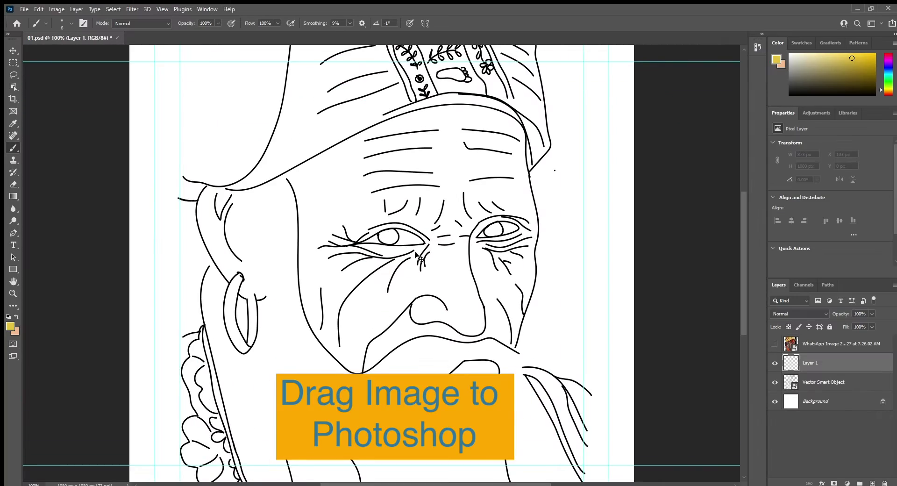
Step: Drag the line art into Photoshop, zoom to 200% and dab yellow on the turban
{"action": "key", "text": "ctrl+plus"}
{"action": "mouse_move", "coordinate": [748, 276]}
{"action": "left_mouse_down"}
{"action": "mouse_move", "coordinate": [757, 197]}
{"action": "mouse_move", "coordinate": [654, 161]}
{"action": "left_mouse_up"}
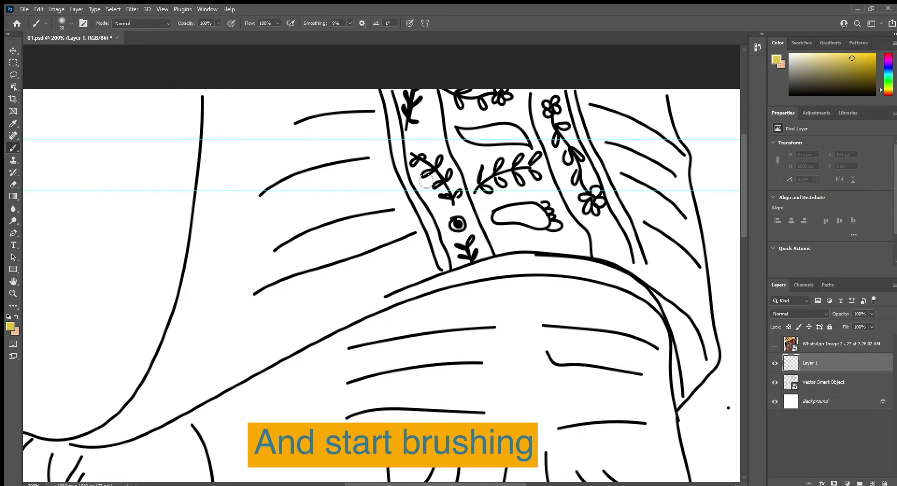
{"action": "left_click_drag", "start_coordinate": [326, 167], "coordinate": [325, 189]}
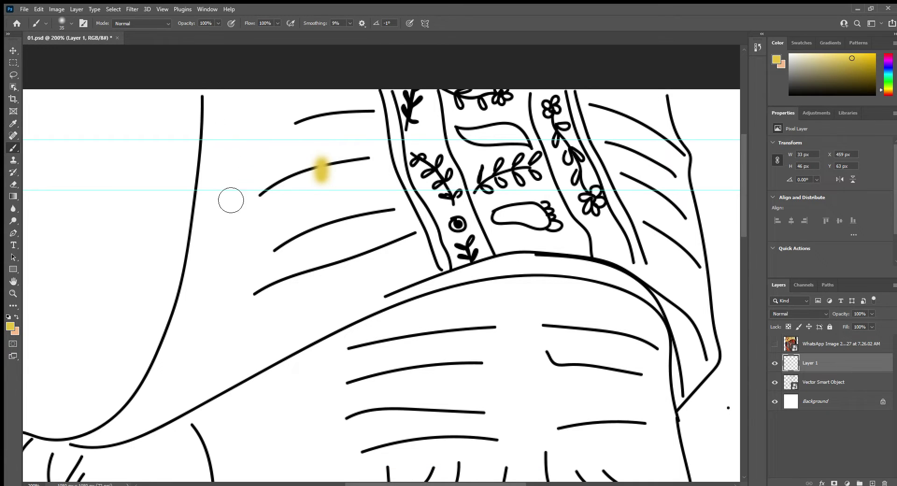
Step: With a progressively larger brush, paint yellow down the turban's left edge, across its top and upper band
{"action": "key", "text": "bracketright"}
{"action": "key", "text": "bracketright"}
{"action": "key", "text": "bracketright"}
{"action": "scroll", "coordinate": [327, 420], "scroll_direction": "left", "scroll_amount": 2}
{"action": "scroll", "coordinate": [328, 444], "scroll_direction": "left", "scroll_amount": 3}
{"action": "scroll", "coordinate": [330, 462], "scroll_direction": "left", "scroll_amount": 2}
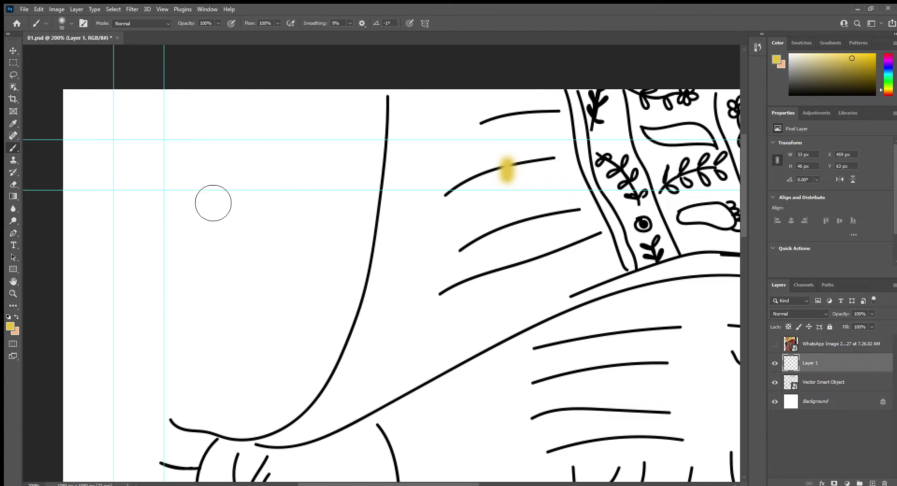
{"action": "left_click_drag", "start_coordinate": [157, 97], "coordinate": [160, 172]}
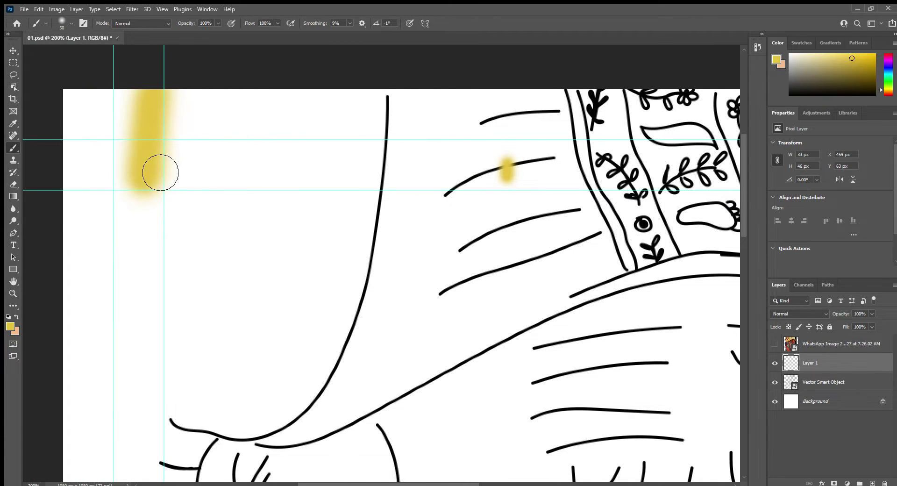
{"action": "key", "text": "bracketright"}
{"action": "left_click_drag", "start_coordinate": [168, 101], "coordinate": [371, 129]}
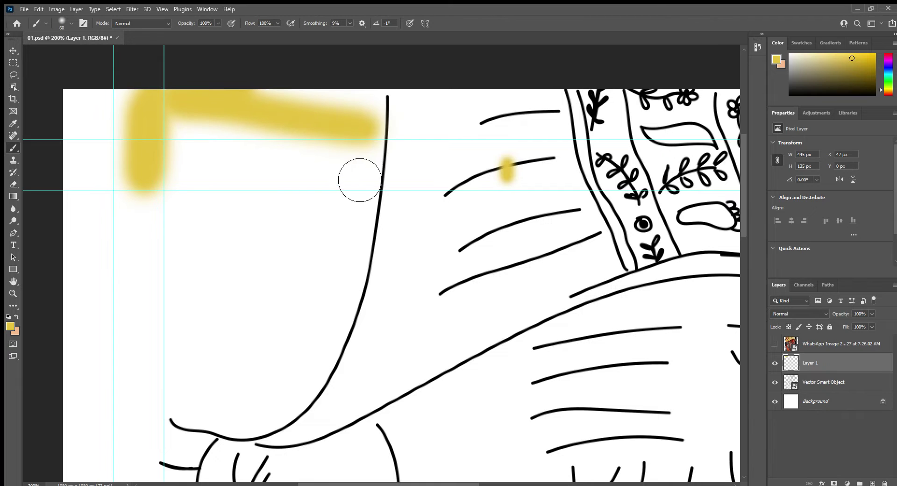
{"action": "key", "text": "bracketright"}
{"action": "key", "text": "bracketright"}
{"action": "key", "text": "bracketright"}
{"action": "mouse_move", "coordinate": [230, 177]}
{"action": "left_mouse_down"}
{"action": "mouse_move", "coordinate": [337, 136]}
{"action": "mouse_move", "coordinate": [692, 140]}
{"action": "mouse_move", "coordinate": [610, 230]}
{"action": "mouse_move", "coordinate": [537, 256]}
{"action": "mouse_move", "coordinate": [297, 206]}
{"action": "mouse_move", "coordinate": [240, 296]}
{"action": "mouse_move", "coordinate": [341, 374]}
{"action": "mouse_move", "coordinate": [595, 296]}
{"action": "mouse_move", "coordinate": [318, 322]}
{"action": "mouse_move", "coordinate": [202, 401]}
{"action": "mouse_move", "coordinate": [188, 195]}
{"action": "mouse_move", "coordinate": [203, 421]}
{"action": "mouse_move", "coordinate": [443, 378]}
{"action": "mouse_move", "coordinate": [667, 270]}
{"action": "mouse_move", "coordinate": [629, 256]}
{"action": "left_mouse_up"}
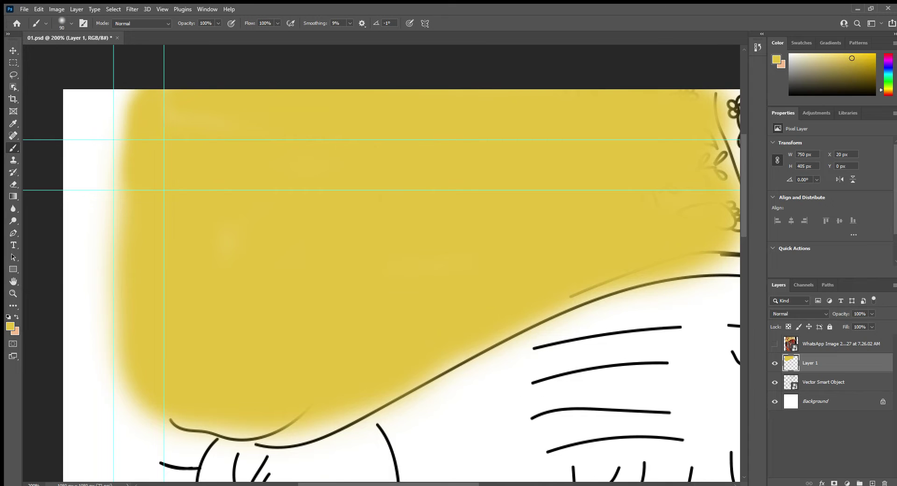
Step: Fill yellow over the pattern area, right edge and lower edge, then move the line art above the paint layer
{"action": "scroll", "coordinate": [374, 281], "scroll_direction": "right", "scroll_amount": 10}
{"action": "mouse_move", "coordinate": [402, 140]}
{"action": "left_mouse_down"}
{"action": "mouse_move", "coordinate": [441, 160]}
{"action": "mouse_move", "coordinate": [495, 121]}
{"action": "mouse_move", "coordinate": [538, 224]}
{"action": "mouse_move", "coordinate": [559, 327]}
{"action": "mouse_move", "coordinate": [521, 401]}
{"action": "mouse_move", "coordinate": [523, 318]}
{"action": "mouse_move", "coordinate": [508, 316]}
{"action": "left_mouse_up"}
{"action": "key", "text": "bracketleft"}
{"action": "key", "text": "bracketleft"}
{"action": "key", "text": "bracketleft"}
{"action": "key", "text": "bracketleft"}
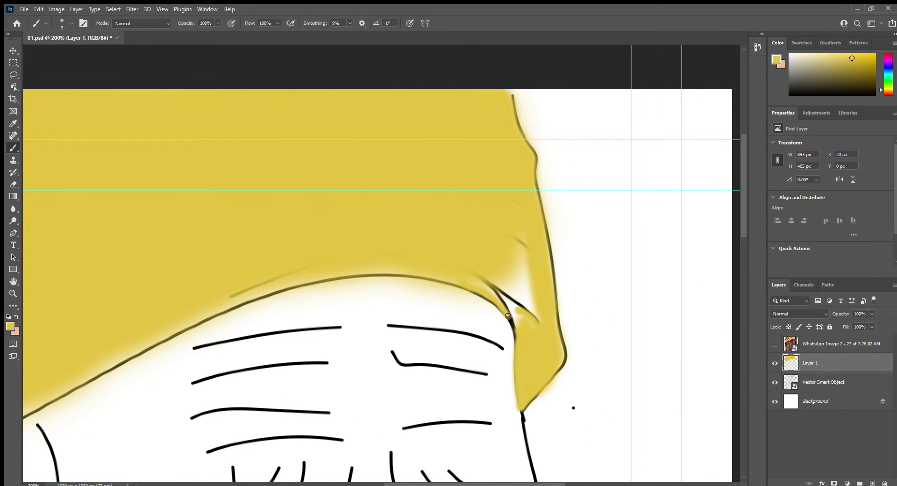
{"action": "mouse_move", "coordinate": [214, 313]}
{"action": "left_mouse_down"}
{"action": "mouse_move", "coordinate": [292, 281]}
{"action": "mouse_move", "coordinate": [413, 268]}
{"action": "mouse_move", "coordinate": [476, 292]}
{"action": "mouse_move", "coordinate": [491, 280]}
{"action": "left_mouse_up"}
{"action": "key", "text": "bracketright"}
{"action": "key", "text": "bracketright"}
{"action": "key", "text": "bracketright"}
{"action": "scroll", "coordinate": [374, 280], "scroll_direction": "left", "scroll_amount": 10}
{"action": "scroll", "coordinate": [374, 280], "scroll_direction": "down", "scroll_amount": 3}
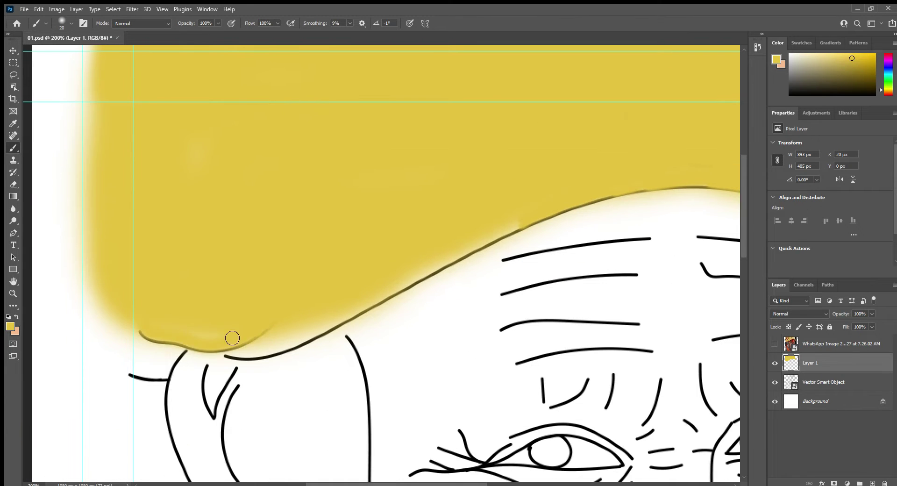
{"action": "mouse_move", "coordinate": [232, 338]}
{"action": "left_mouse_down"}
{"action": "mouse_move", "coordinate": [290, 343]}
{"action": "mouse_move", "coordinate": [481, 246]}
{"action": "left_mouse_up"}
{"action": "left_click_drag", "start_coordinate": [323, 332], "coordinate": [577, 186]}
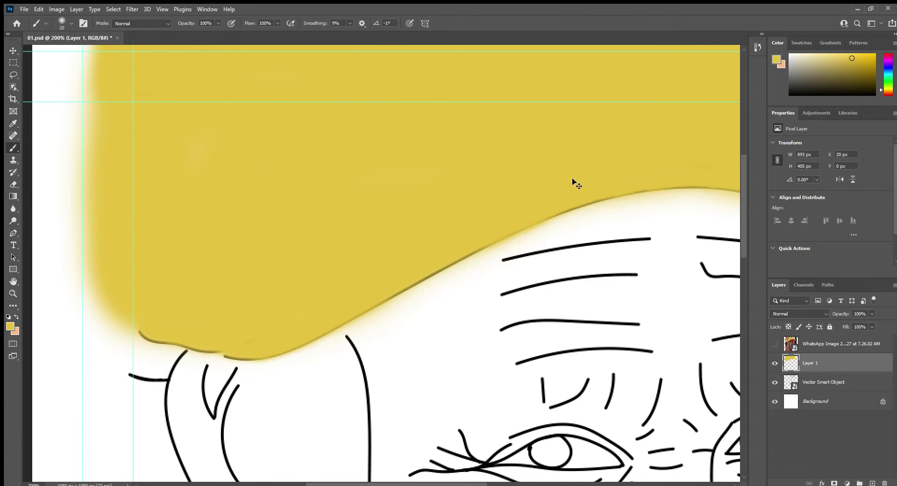
{"action": "key", "text": "ctrl+minus"}
{"action": "left_click_drag", "start_coordinate": [822, 382], "coordinate": [823, 357]}
Step: Sample the dark red from the reference turban and target the paint layer for brushing
{"action": "left_click", "coordinate": [775, 343]}
{"action": "key", "text": "i"}
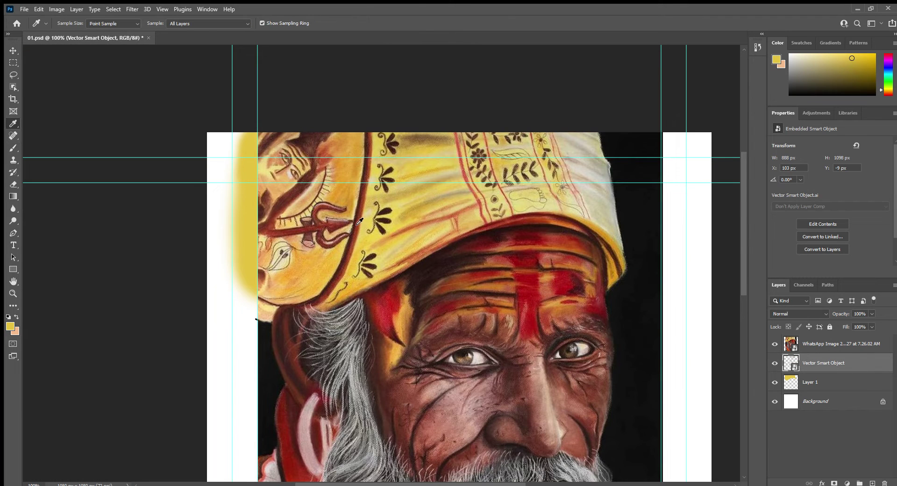
{"action": "left_click", "coordinate": [355, 226]}
{"action": "left_click", "coordinate": [355, 225]}
{"action": "key", "text": "alt+bracketleft"}
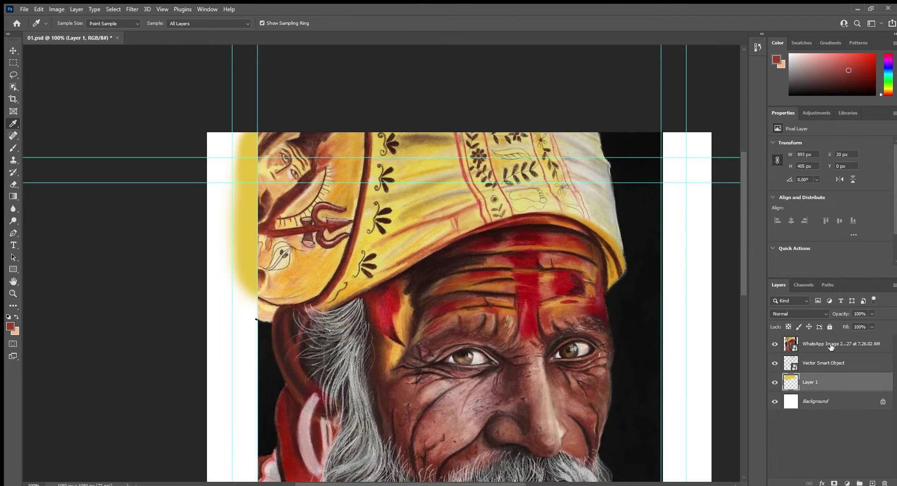
{"action": "left_click", "coordinate": [774, 343]}
{"action": "key", "text": "b"}
{"action": "key", "text": "ctrl+plus"}
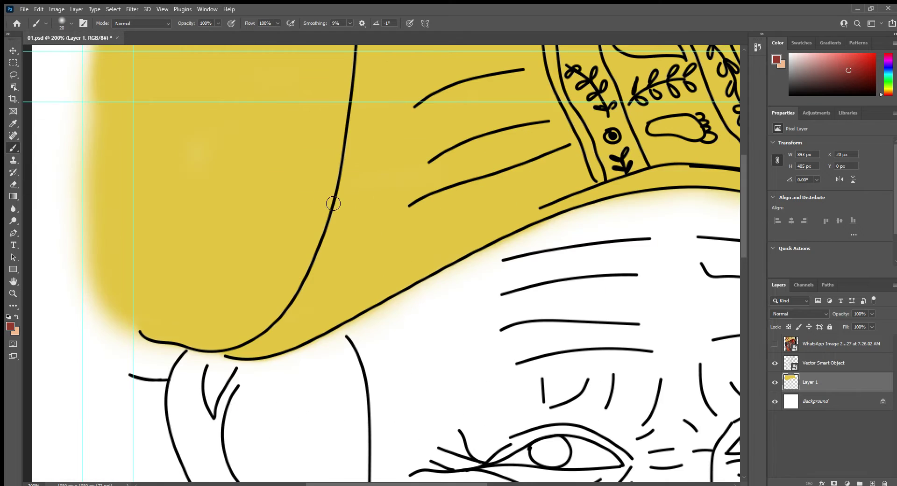
{"action": "scroll", "coordinate": [354, 144], "scroll_direction": "up", "scroll_amount": 5}
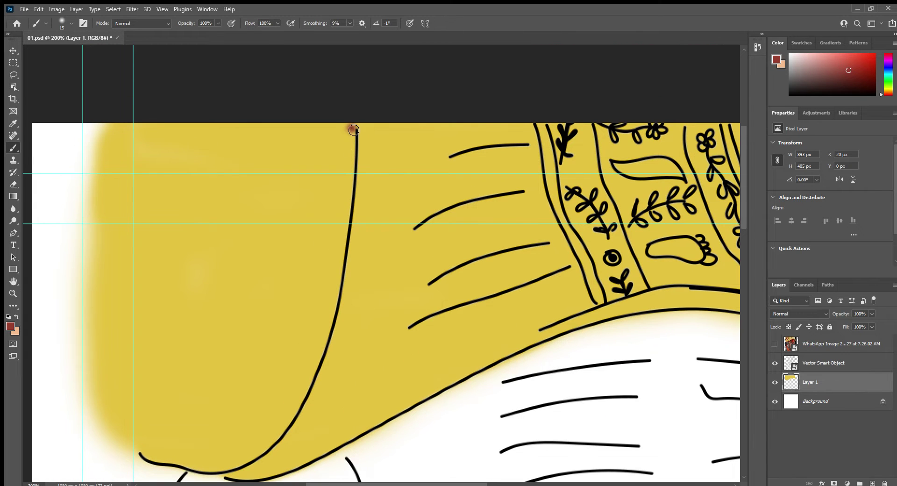
Step: Paint a red stripe along the turban fold and its bottom curve, undoing one stray stroke
{"action": "mouse_move", "coordinate": [354, 130]}
{"action": "left_mouse_down"}
{"action": "mouse_move", "coordinate": [343, 256]}
{"action": "mouse_move", "coordinate": [315, 370]}
{"action": "mouse_move", "coordinate": [264, 447]}
{"action": "left_mouse_up"}
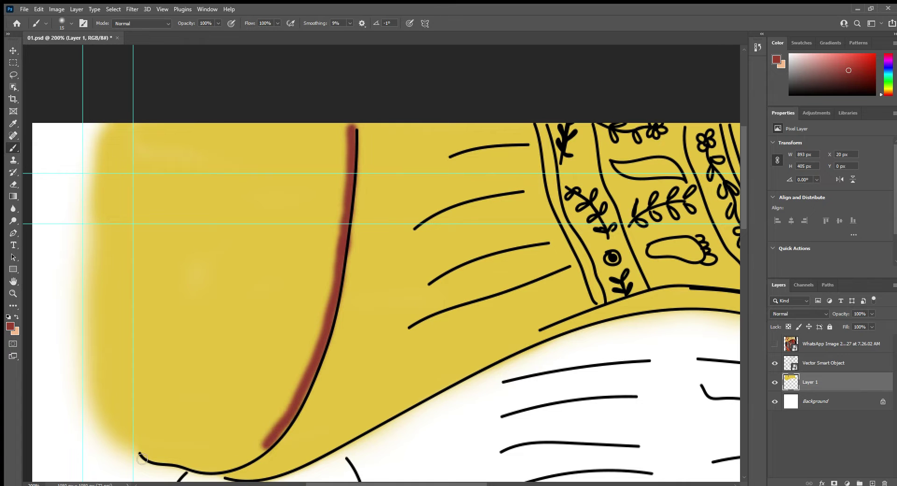
{"action": "left_click", "coordinate": [774, 344]}
{"action": "left_click_drag", "start_coordinate": [191, 466], "coordinate": [265, 448]}
{"action": "left_click", "coordinate": [775, 344]}
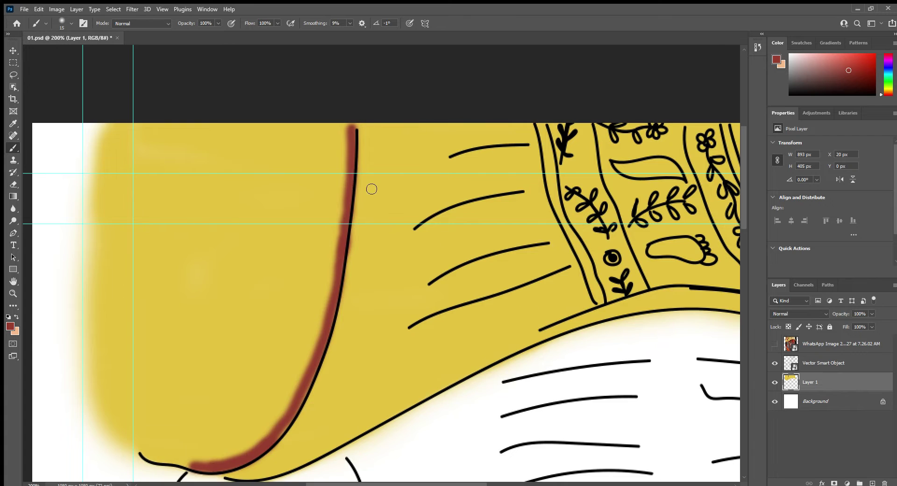
{"action": "mouse_move", "coordinate": [351, 129]}
{"action": "left_mouse_down"}
{"action": "mouse_move", "coordinate": [329, 309]}
{"action": "mouse_move", "coordinate": [274, 427]}
{"action": "mouse_move", "coordinate": [243, 462]}
{"action": "left_mouse_up"}
{"action": "key", "text": "ctrl+z"}
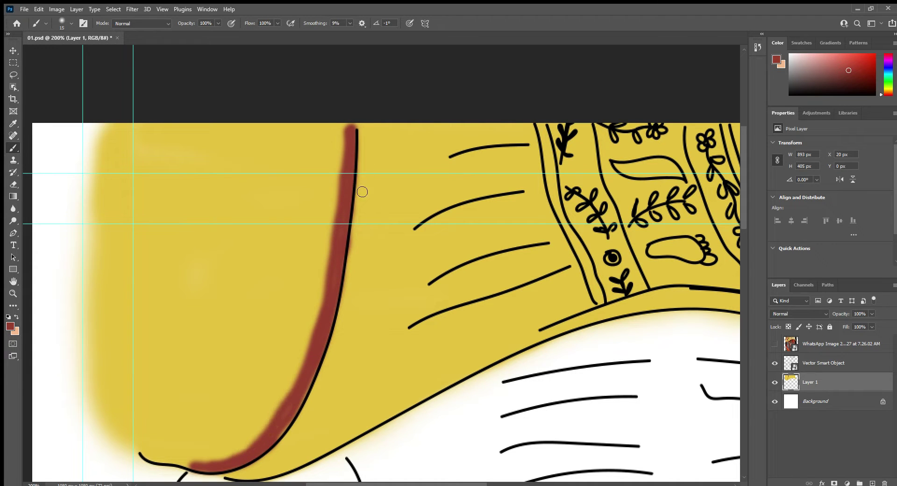
{"action": "scroll", "coordinate": [362, 191], "scroll_direction": "up", "scroll_amount": 2}
{"action": "scroll", "coordinate": [355, 178], "scroll_direction": "up", "scroll_amount": 2}
{"action": "scroll", "coordinate": [323, 113], "scroll_direction": "down", "scroll_amount": 1}
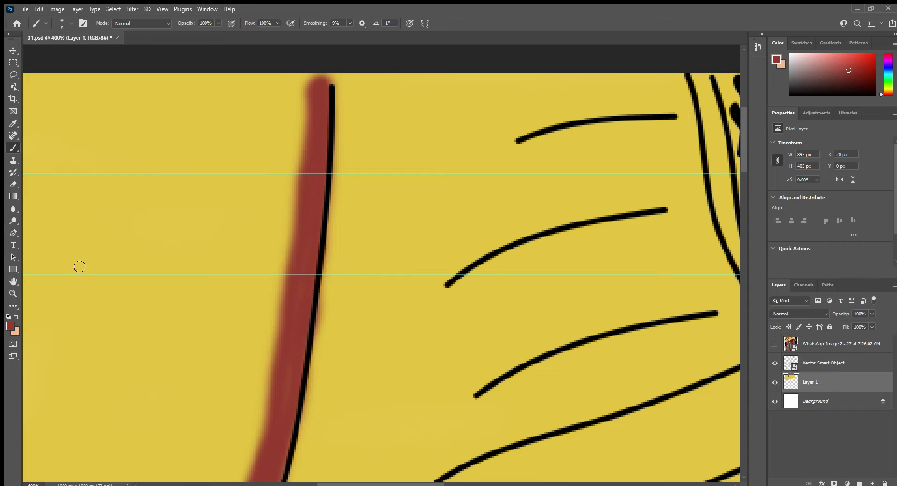
Step: Switch to dark brown and paint brown strokes along the red band's edge
{"action": "left_click", "coordinate": [851, 80]}
{"action": "mouse_move", "coordinate": [321, 77]}
{"action": "left_mouse_down"}
{"action": "mouse_move", "coordinate": [310, 184]}
{"action": "mouse_move", "coordinate": [278, 320]}
{"action": "left_mouse_up"}
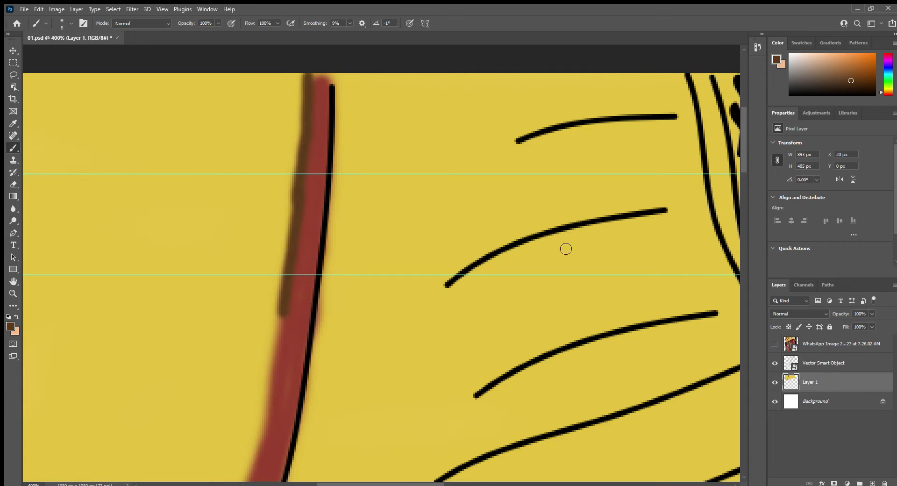
{"action": "scroll", "coordinate": [565, 248], "scroll_direction": "down", "scroll_amount": 3}
{"action": "left_click_drag", "start_coordinate": [286, 157], "coordinate": [232, 348]}
{"action": "scroll", "coordinate": [260, 265], "scroll_direction": "down", "scroll_amount": 3}
{"action": "left_click_drag", "start_coordinate": [229, 183], "coordinate": [166, 301]}
{"action": "scroll", "coordinate": [166, 301], "scroll_direction": "down", "scroll_amount": 2}
{"action": "mouse_move", "coordinate": [308, 336]}
{"action": "left_mouse_down"}
{"action": "mouse_move", "coordinate": [143, 402]}
{"action": "mouse_move", "coordinate": [394, 220]}
{"action": "left_mouse_up"}
Step: Set brush opacity to 35%, add another brown stroke along the band, and zoom out to 200%
{"action": "key", "text": "3"}
{"action": "key", "text": "5"}
{"action": "key", "text": "ctrl+s"}
{"action": "scroll", "coordinate": [431, 226], "scroll_direction": "up", "scroll_amount": 3}
{"action": "scroll", "coordinate": [430, 226], "scroll_direction": "up", "scroll_amount": 2}
{"action": "key", "text": "bracketright"}
{"action": "key", "text": "bracketright"}
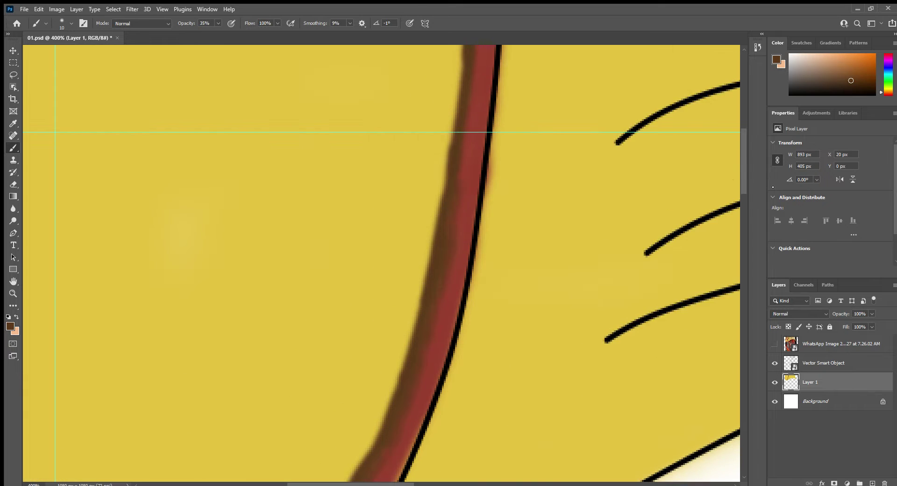
{"action": "scroll", "coordinate": [476, 260], "scroll_direction": "up", "scroll_amount": 2}
{"action": "left_click_drag", "start_coordinate": [491, 105], "coordinate": [463, 351]}
{"action": "key", "text": "ctrl+minus"}
{"action": "left_click", "coordinate": [775, 344]}
{"action": "key", "text": "bracketleft"}
{"action": "key", "text": "bracketleft"}
{"action": "key", "text": "bracketleft"}
Step: Add a small brown stroke at the band's end, then paint light beige from the photo down the turban's right fold
{"action": "left_click_drag", "start_coordinate": [264, 414], "coordinate": [199, 395]}
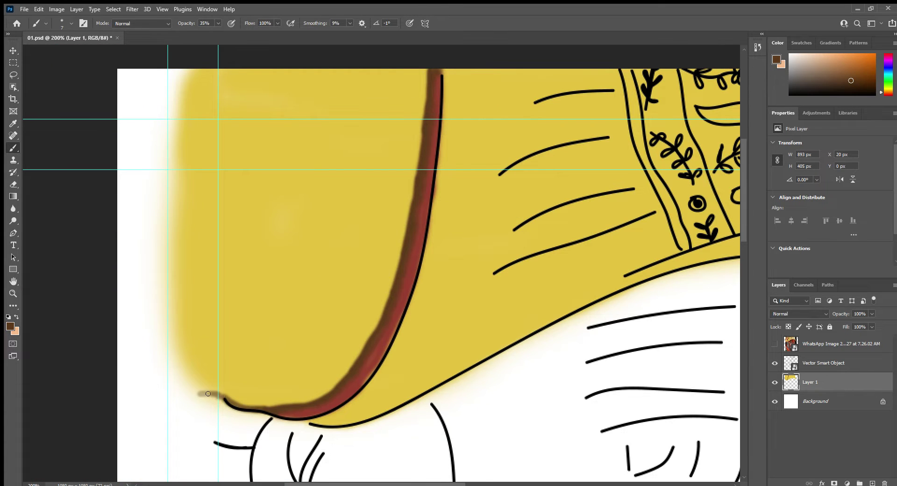
{"action": "left_click", "coordinate": [775, 344]}
{"action": "scroll", "coordinate": [561, 234], "scroll_direction": "right", "scroll_amount": 5}
{"action": "scroll", "coordinate": [561, 234], "scroll_direction": "up", "scroll_amount": 2}
{"action": "left_click", "coordinate": [615, 172], "text": "alt"}
{"action": "left_click", "coordinate": [775, 344]}
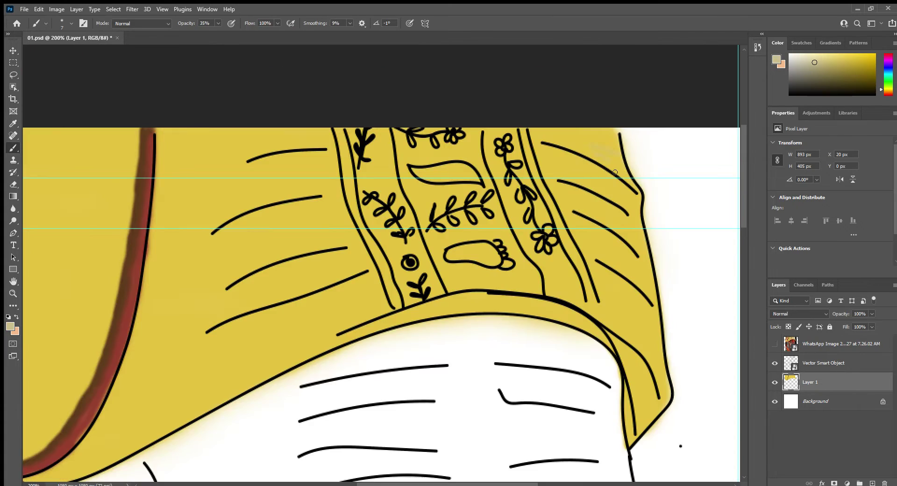
{"action": "left_click_drag", "start_coordinate": [563, 147], "coordinate": [643, 199]}
{"action": "left_click_drag", "start_coordinate": [665, 348], "coordinate": [618, 163]}
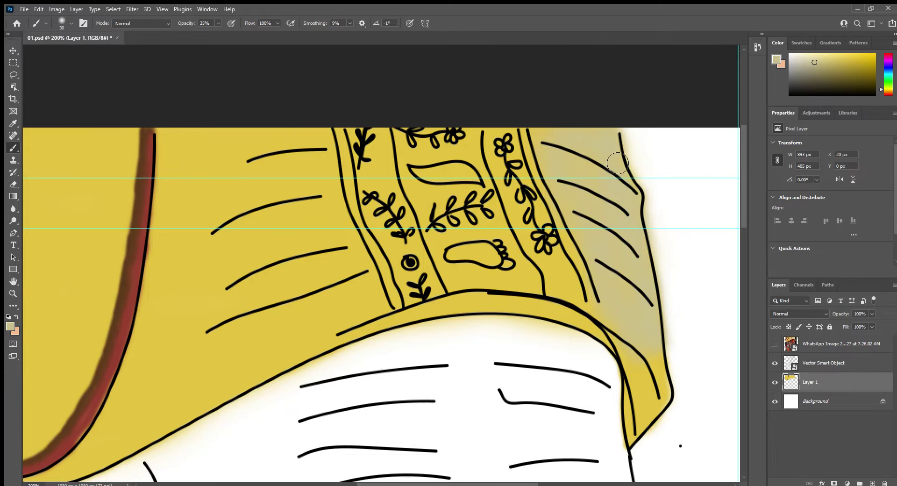
Step: Sample lighter beige tones from the reference photo and hide the black line art
{"action": "left_click", "coordinate": [775, 343]}
{"action": "left_click", "coordinate": [606, 152], "text": "alt"}
{"action": "left_click", "coordinate": [775, 344]}
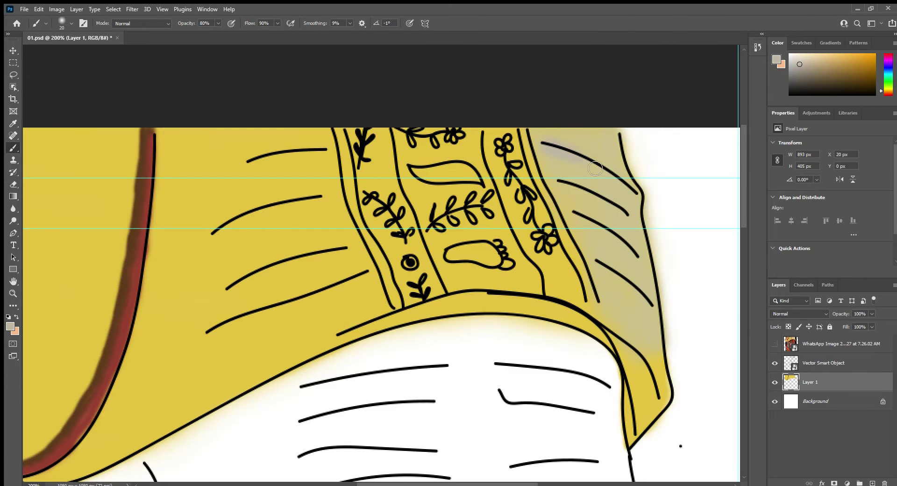
{"action": "left_click", "coordinate": [775, 363]}
{"action": "left_click", "coordinate": [775, 344]}
{"action": "left_click", "coordinate": [617, 161], "text": "alt"}
{"action": "left_click", "coordinate": [775, 344]}
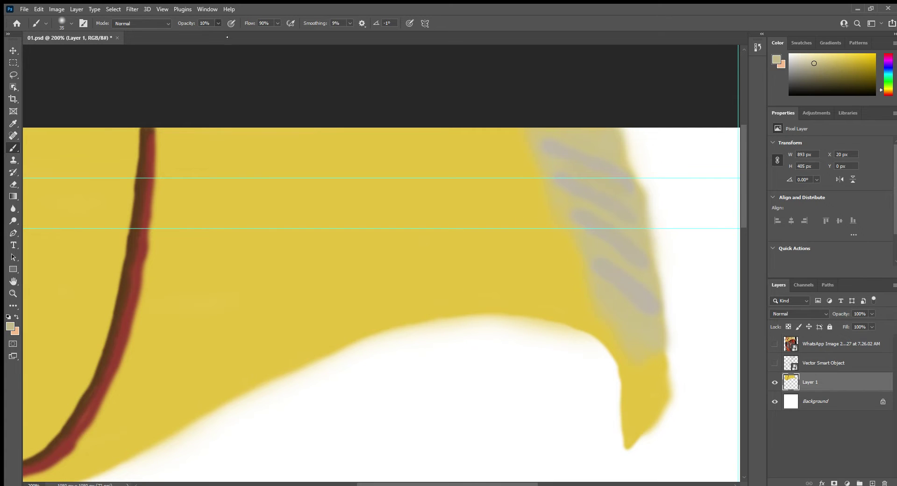
Step: Sample a lighter beige from the reference, then compare the painting against the photo
{"action": "left_click", "coordinate": [775, 343]}
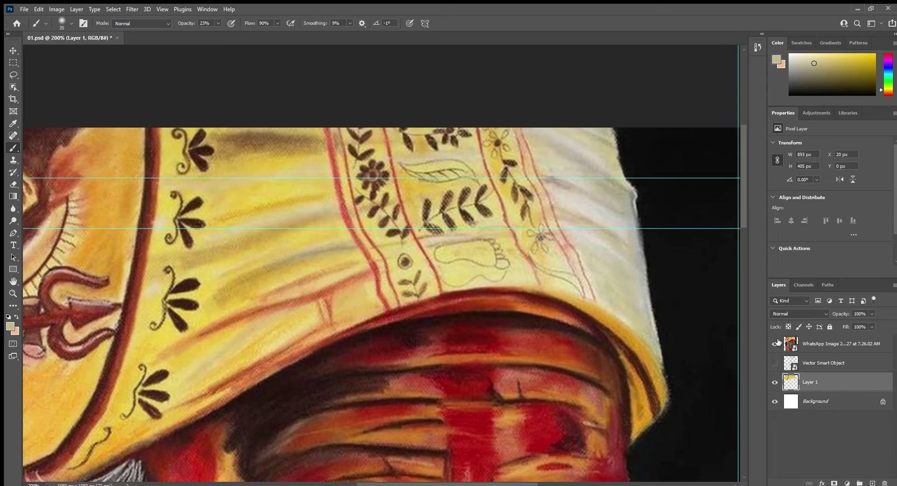
{"action": "left_click", "coordinate": [580, 178], "text": "alt"}
{"action": "left_click", "coordinate": [774, 344]}
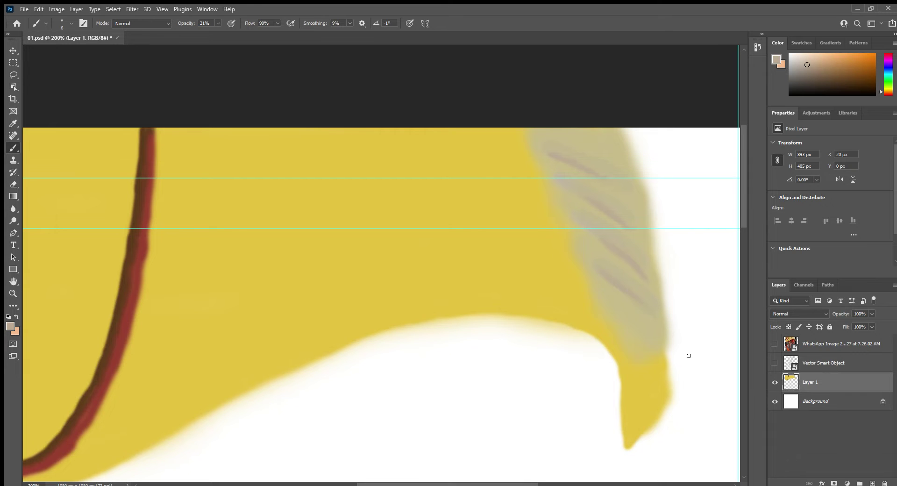
{"action": "left_click", "coordinate": [775, 344]}
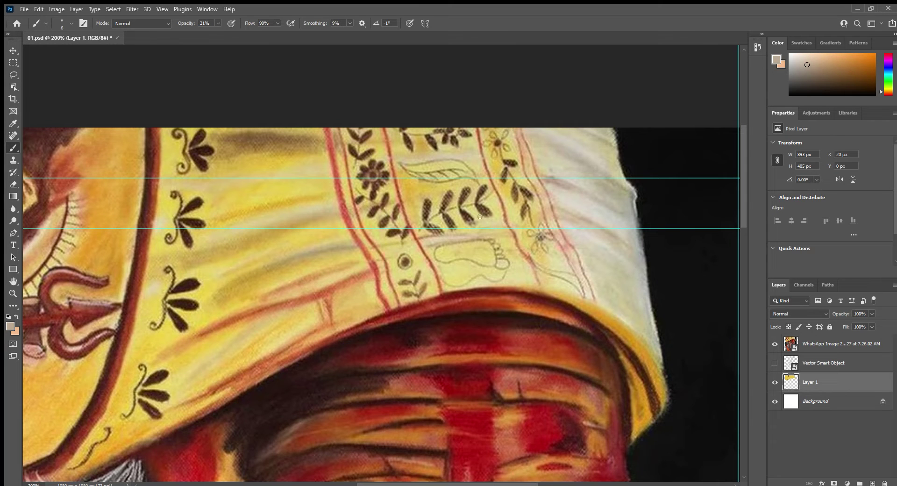
{"action": "left_click", "coordinate": [776, 344]}
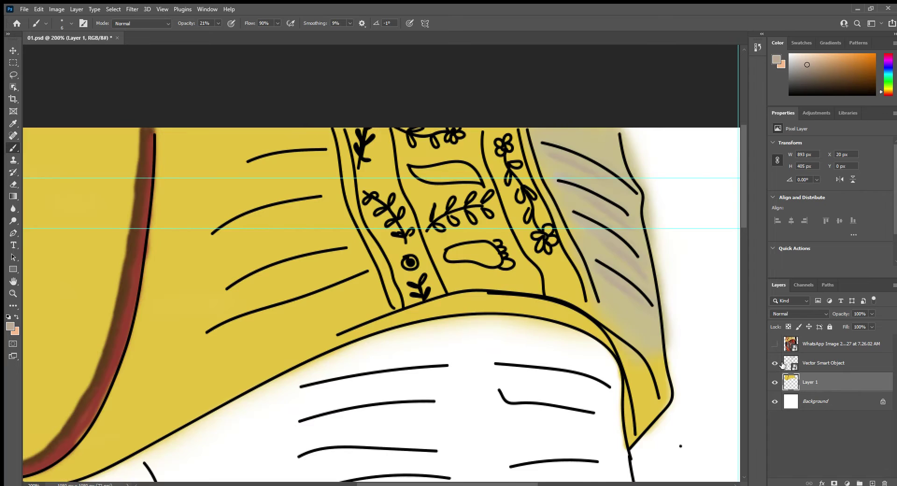
Step: Sample red from the reference photo and zoom in on the turban's patterned border
{"action": "key", "text": "i"}
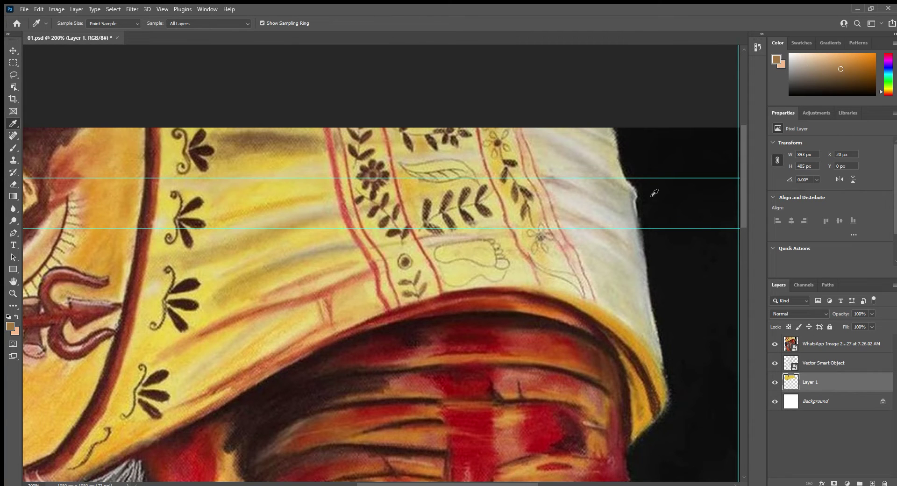
{"action": "left_click", "coordinate": [371, 262]}
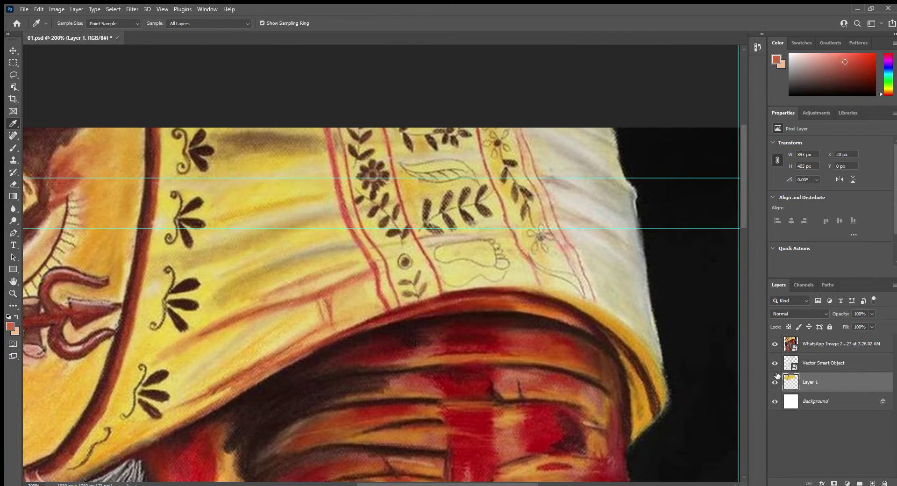
{"action": "left_click", "coordinate": [775, 345]}
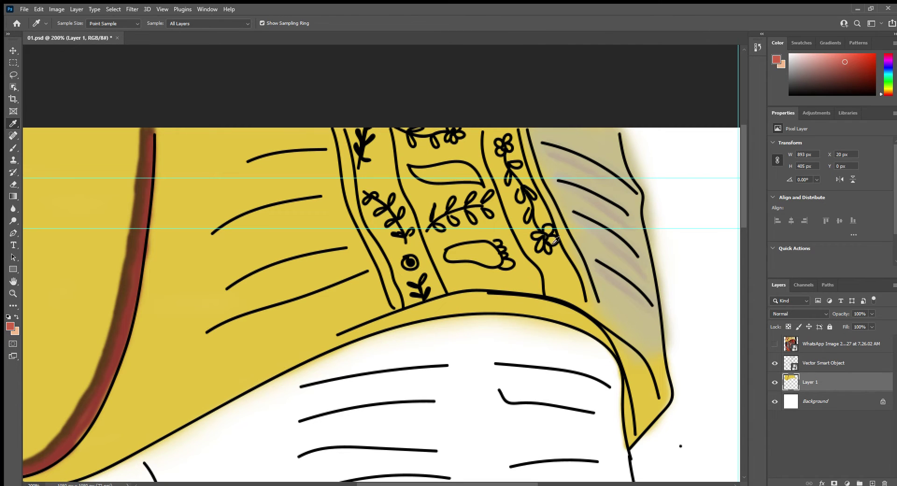
{"action": "key", "text": "b"}
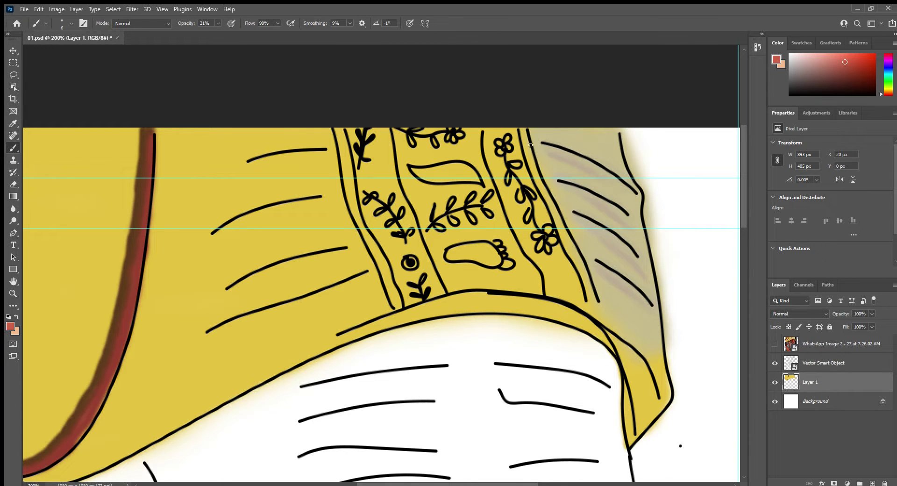
{"action": "key", "text": "ctrl+plus"}
{"action": "key", "text": "ctrl+plus"}
{"action": "scroll", "coordinate": [281, 114], "scroll_direction": "up", "scroll_amount": 2}
{"action": "scroll", "coordinate": [281, 114], "scroll_direction": "up", "scroll_amount": 3}
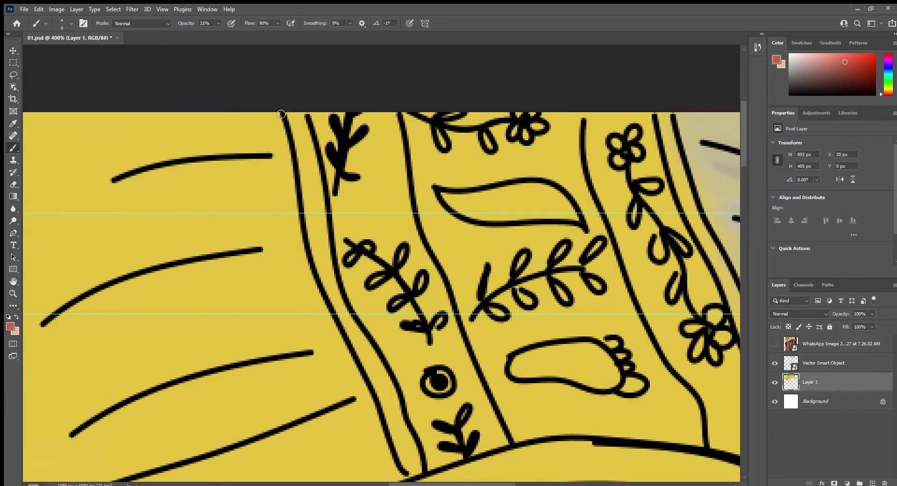
Step: Paint red along the border's two black lines and the stripe's right edge
{"action": "left_click_drag", "start_coordinate": [282, 113], "coordinate": [334, 312]}
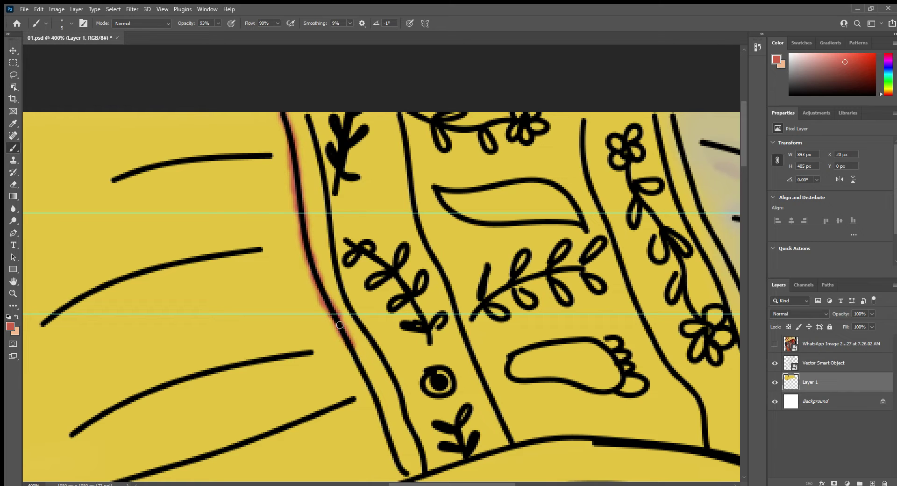
{"action": "left_click_drag", "start_coordinate": [340, 325], "coordinate": [377, 399]}
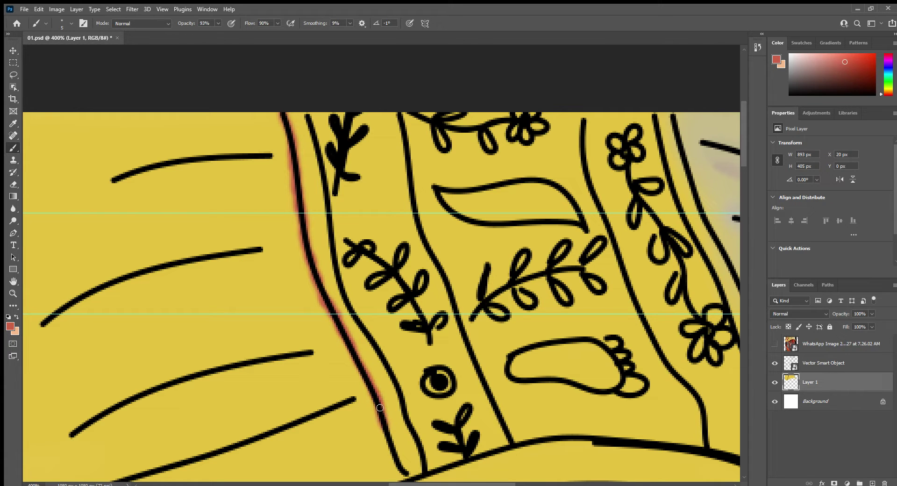
{"action": "left_click_drag", "start_coordinate": [315, 138], "coordinate": [337, 273]}
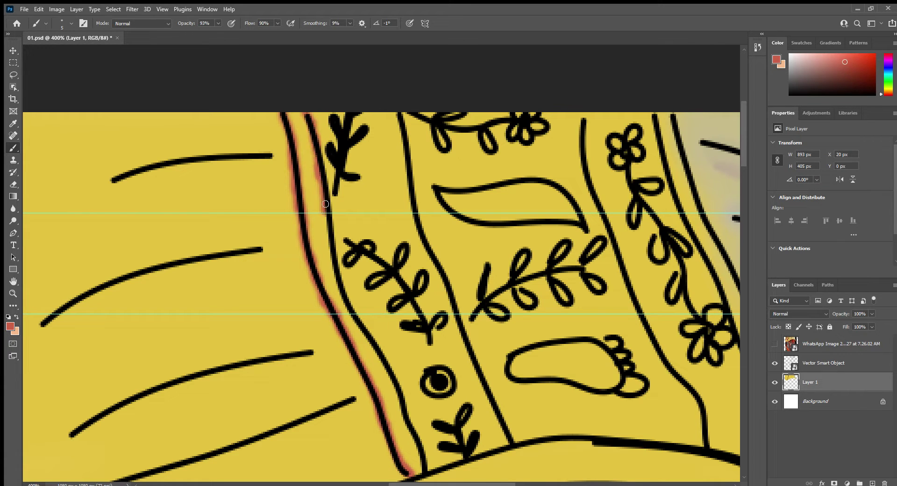
{"action": "left_click_drag", "start_coordinate": [380, 349], "coordinate": [424, 474]}
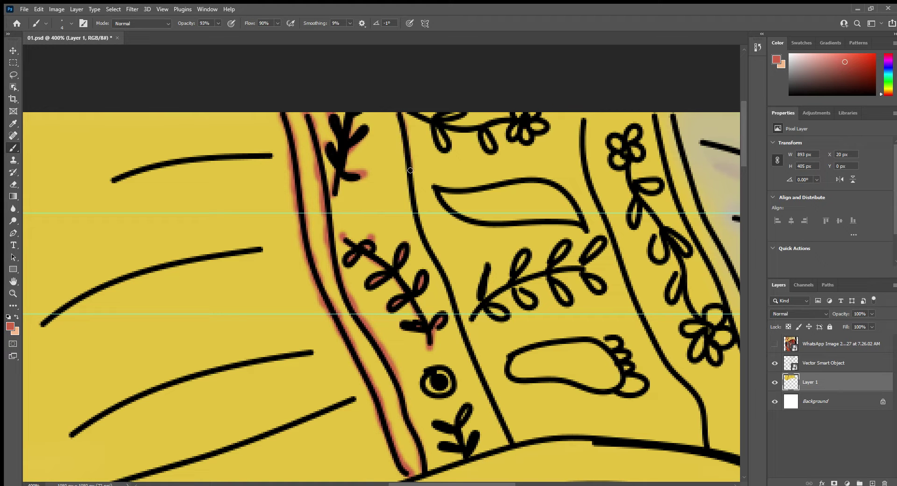
{"action": "left_click_drag", "start_coordinate": [410, 170], "coordinate": [514, 442]}
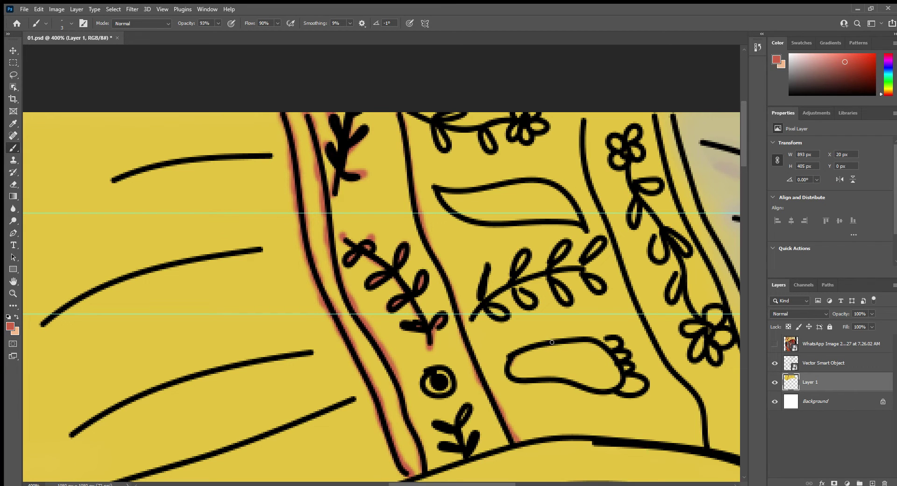
Step: Add red to the foot, leaves, stem, large-leaf veins, flower loop and column lines
{"action": "left_click_drag", "start_coordinate": [611, 359], "coordinate": [614, 375]}
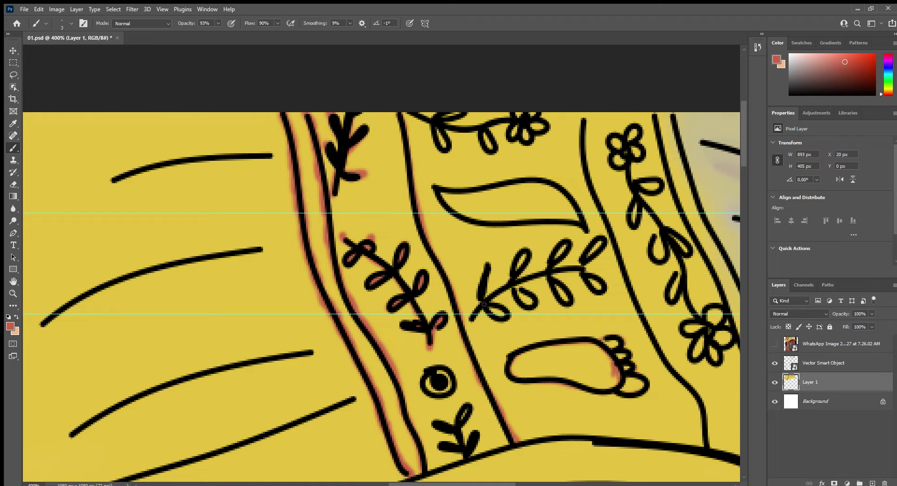
{"action": "left_click_drag", "start_coordinate": [557, 290], "coordinate": [485, 277]}
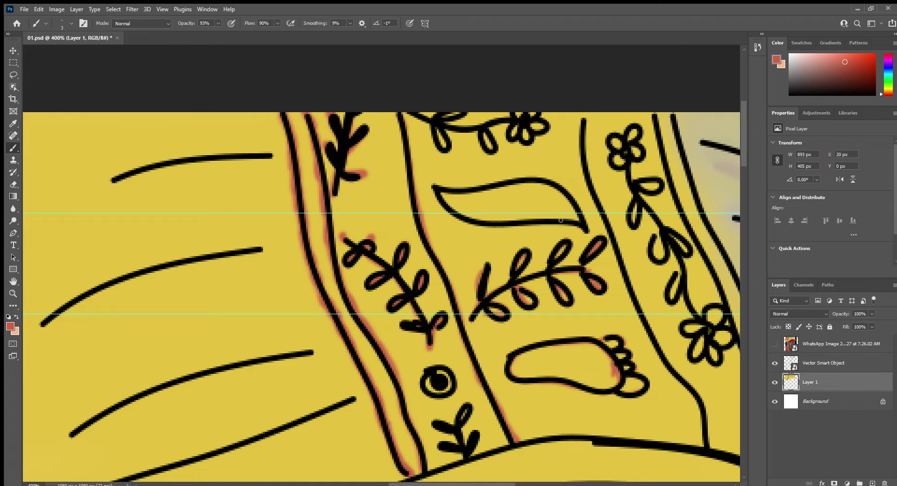
{"action": "mouse_move", "coordinate": [470, 206]}
{"action": "left_mouse_down"}
{"action": "mouse_move", "coordinate": [575, 209]}
{"action": "mouse_move", "coordinate": [556, 213]}
{"action": "left_mouse_up"}
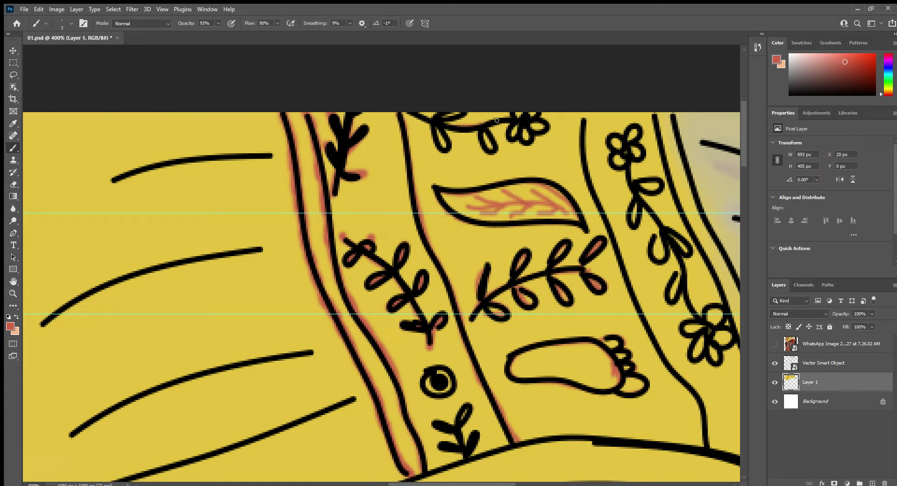
{"action": "left_click_drag", "start_coordinate": [457, 133], "coordinate": [448, 154]}
{"action": "left_click_drag", "start_coordinate": [577, 138], "coordinate": [693, 442]}
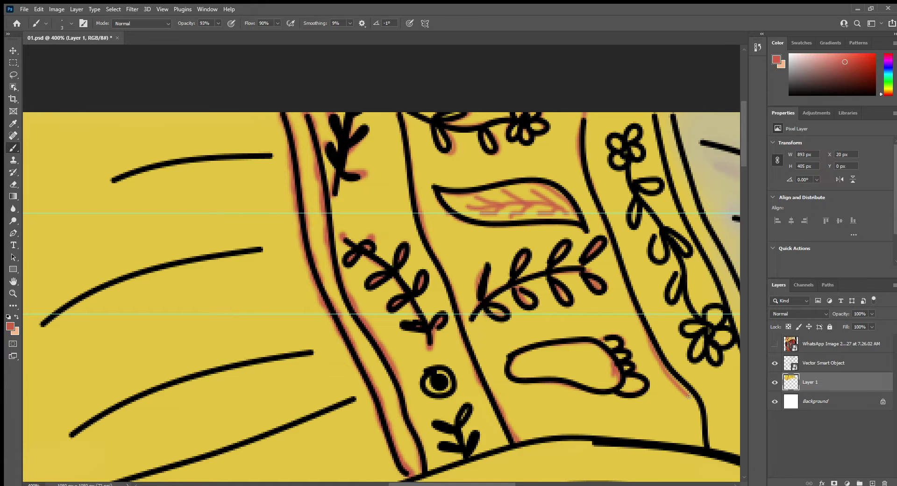
{"action": "scroll", "coordinate": [424, 321], "scroll_direction": "right", "scroll_amount": 5}
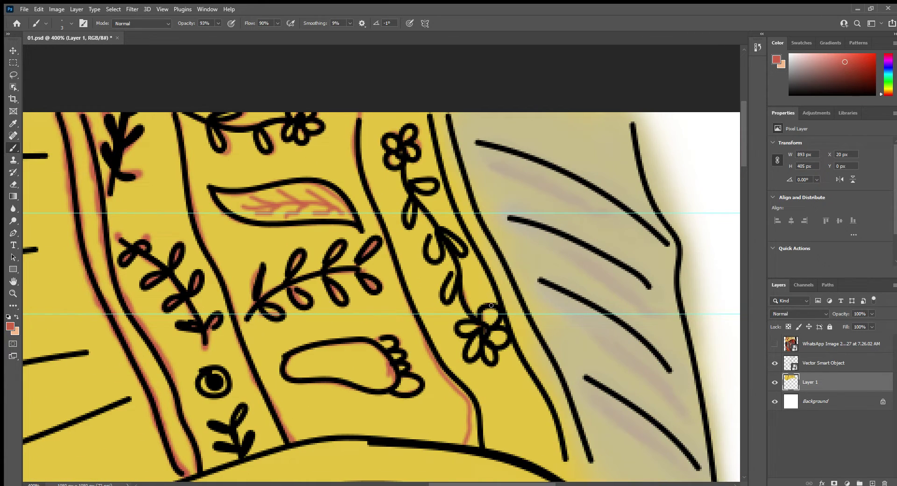
{"action": "mouse_move", "coordinate": [430, 115]}
{"action": "left_mouse_down"}
{"action": "mouse_move", "coordinate": [559, 479]}
{"action": "mouse_move", "coordinate": [537, 346]}
{"action": "mouse_move", "coordinate": [590, 482]}
{"action": "left_mouse_up"}
Step: Hide the black line art and add faint brown shading near the turban
{"action": "scroll", "coordinate": [639, 245], "scroll_direction": "down", "scroll_amount": 3}
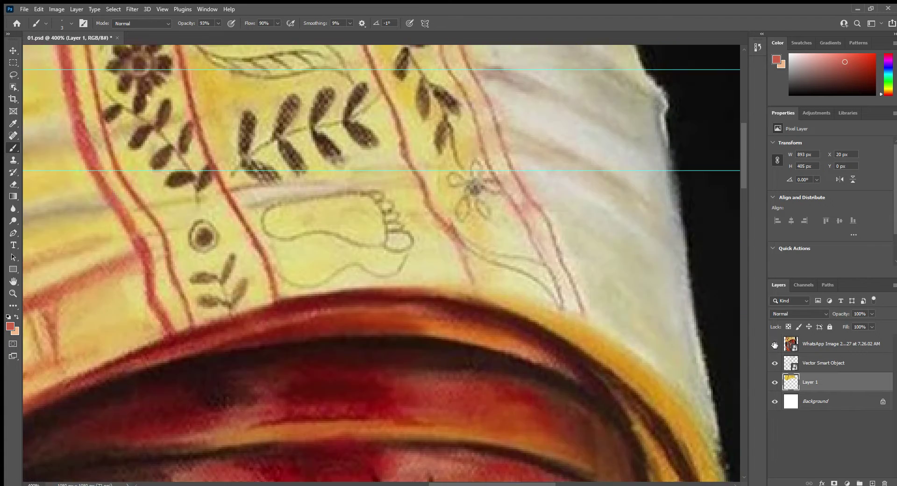
{"action": "scroll", "coordinate": [639, 246], "scroll_direction": "down", "scroll_amount": 1}
{"action": "scroll", "coordinate": [640, 246], "scroll_direction": "down", "scroll_amount": 2}
{"action": "scroll", "coordinate": [639, 246], "scroll_direction": "down", "scroll_amount": 2}
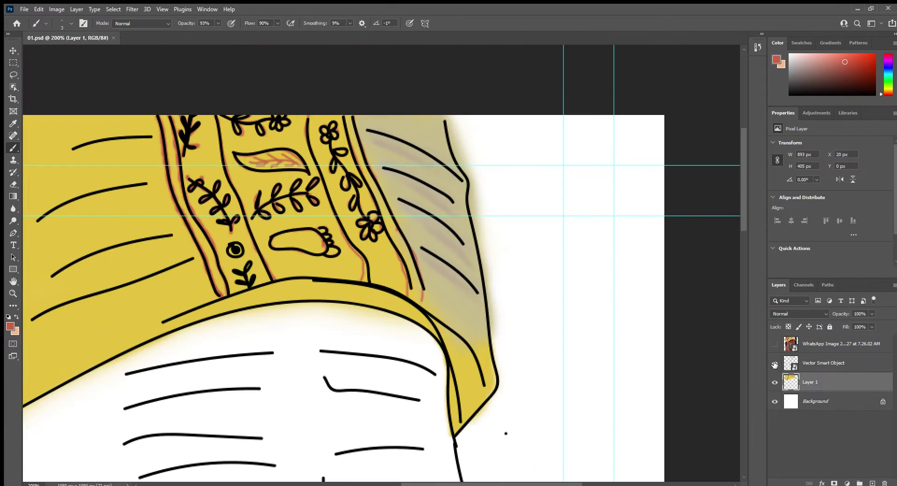
{"action": "left_click", "coordinate": [775, 362]}
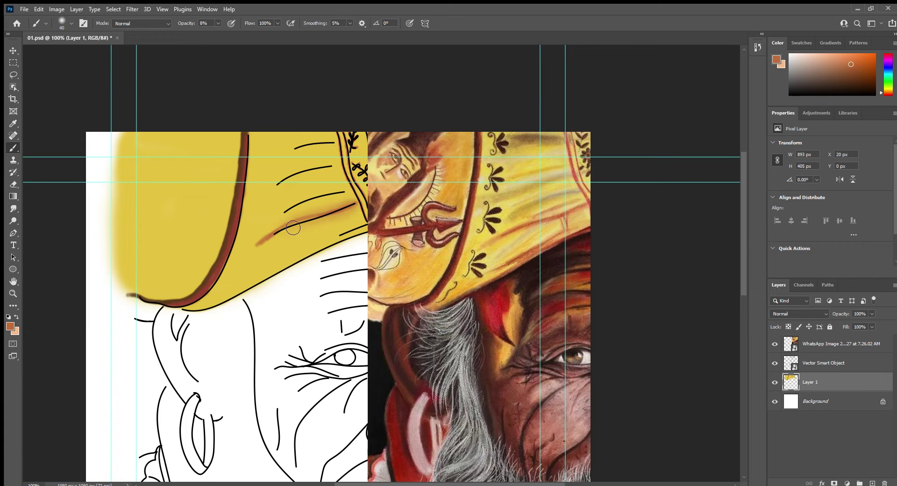
{"action": "left_click_drag", "start_coordinate": [302, 222], "coordinate": [249, 251]}
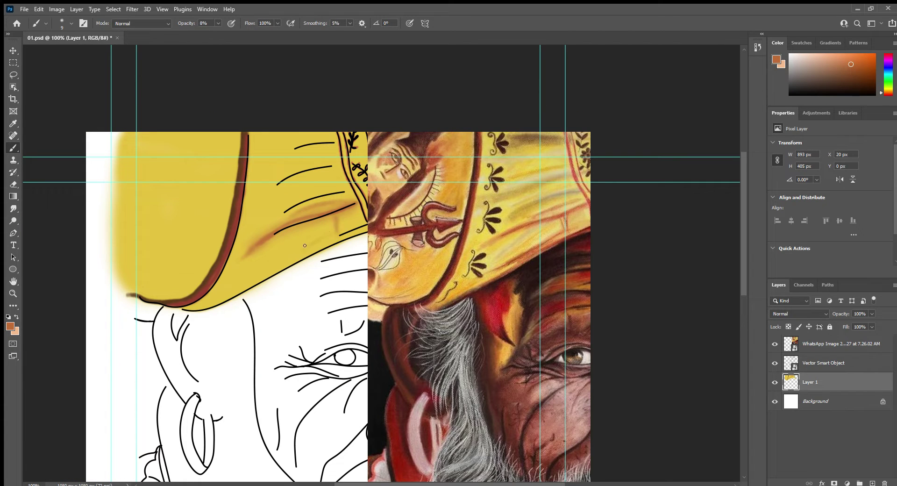
Step: Shrink the reference photo to about 45% and place it at the canvas's top right
{"action": "left_click", "coordinate": [831, 343]}
{"action": "key", "text": "v"}
{"action": "mouse_move", "coordinate": [490, 327]}
{"action": "left_mouse_down"}
{"action": "mouse_move", "coordinate": [322, 356]}
{"action": "mouse_move", "coordinate": [501, 314]}
{"action": "left_mouse_up"}
{"action": "key", "text": "ctrl+t"}
{"action": "left_click_drag", "start_coordinate": [374, 92], "coordinate": [491, 318]}
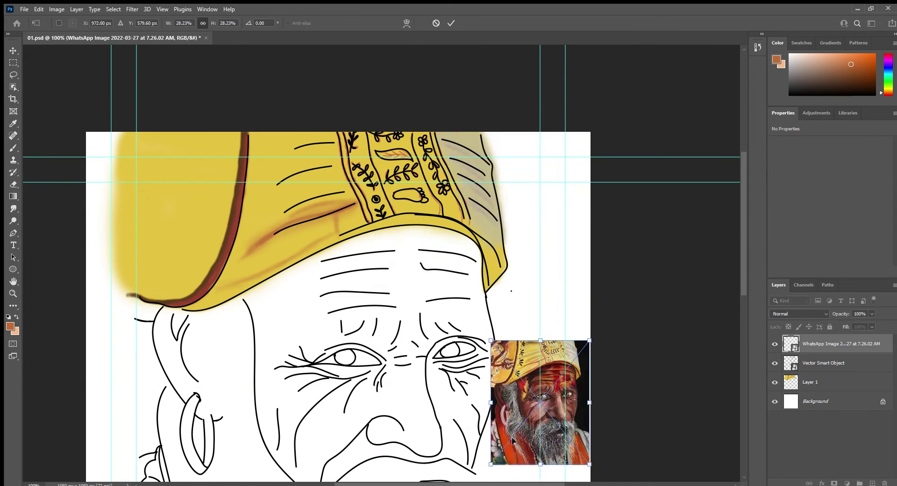
{"action": "left_click_drag", "start_coordinate": [538, 383], "coordinate": [537, 196]}
{"action": "left_click_drag", "start_coordinate": [491, 131], "coordinate": [512, 126]}
{"action": "key", "text": "Return"}
Step: On Layer 1, sample dark red from the photo and shade the turban's lower brim and edge
{"action": "left_click", "coordinate": [337, 227]}
{"action": "key", "text": "b"}
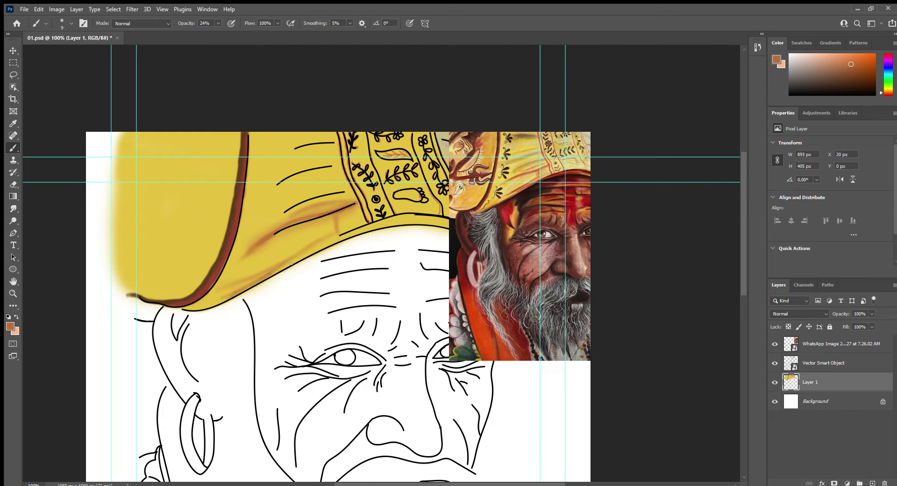
{"action": "left_click", "coordinate": [372, 221], "text": "alt"}
{"action": "scroll", "coordinate": [327, 280], "scroll_direction": "right", "scroll_amount": 2}
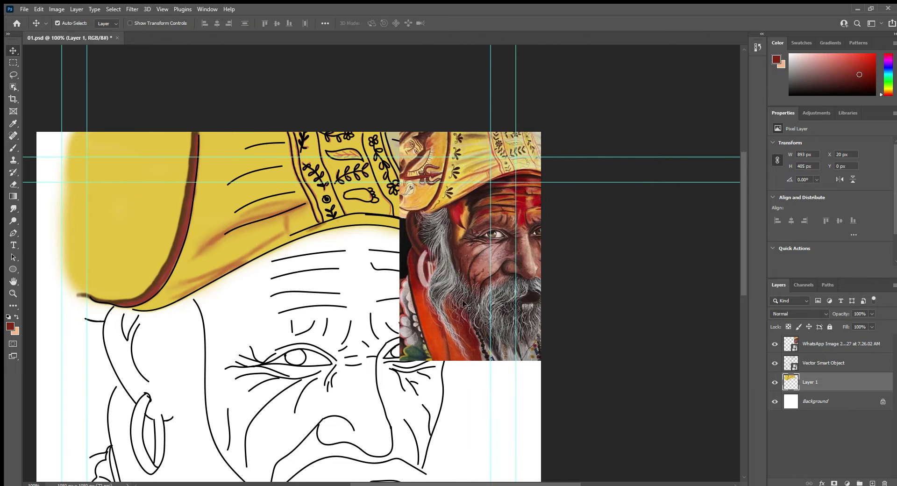
{"action": "left_click_drag", "start_coordinate": [470, 246], "coordinate": [291, 411]}
{"action": "left_click_drag", "start_coordinate": [380, 218], "coordinate": [316, 230]}
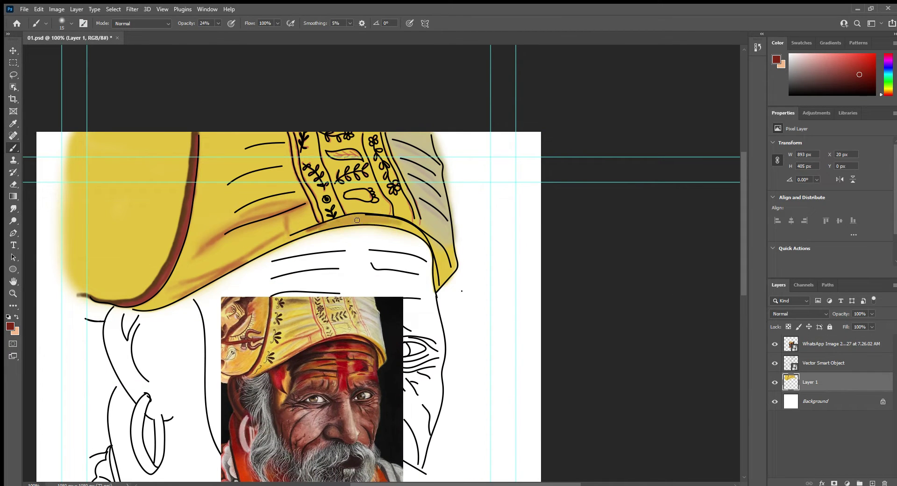
{"action": "key", "text": "bracketleft"}
{"action": "key", "text": "bracketleft"}
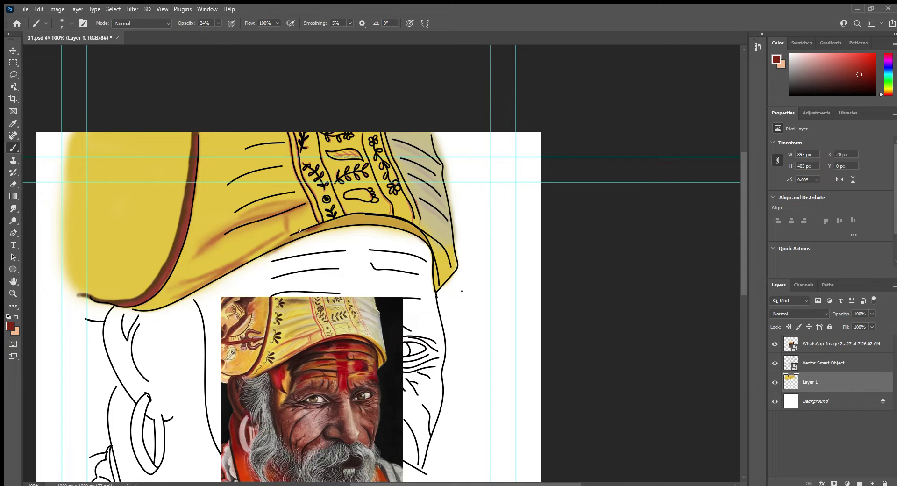
{"action": "left_click_drag", "start_coordinate": [362, 213], "coordinate": [405, 220]}
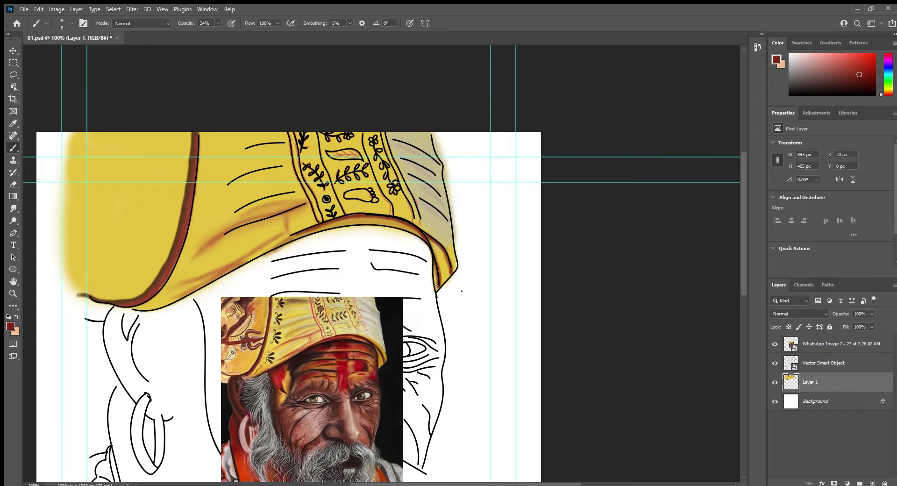
{"action": "key", "text": "bracketright"}
{"action": "key", "text": "bracketright"}
{"action": "key", "text": "bracketright"}
Step: Paint darker brown shading along the hat band and its lower edge with a smaller brush
{"action": "key", "text": "ctrl+plus"}
{"action": "key", "text": "ctrl+plus"}
{"action": "key", "text": "bracketleft"}
{"action": "key", "text": "bracketleft"}
{"action": "key", "text": "bracketleft"}
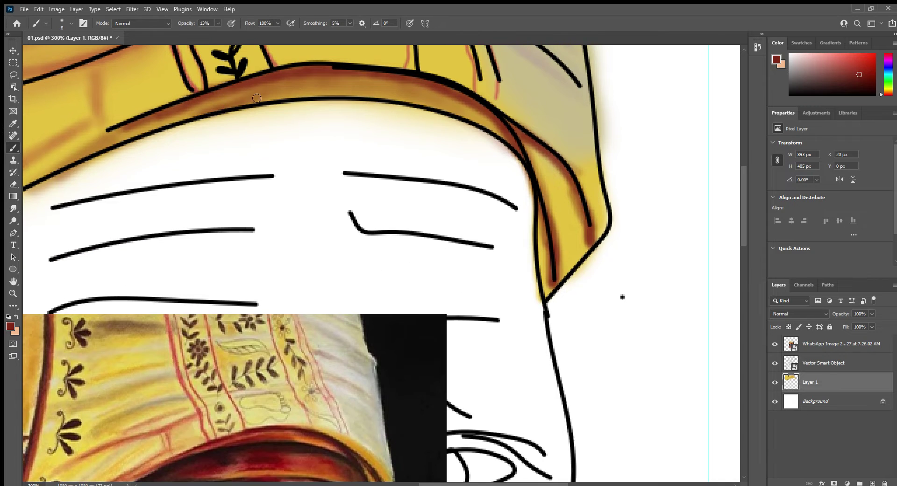
{"action": "left_click_drag", "start_coordinate": [256, 98], "coordinate": [336, 89]}
{"action": "key", "text": "bracketleft"}
{"action": "key", "text": "bracketleft"}
{"action": "key", "text": "bracketleft"}
{"action": "left_click_drag", "start_coordinate": [228, 105], "coordinate": [117, 125]}
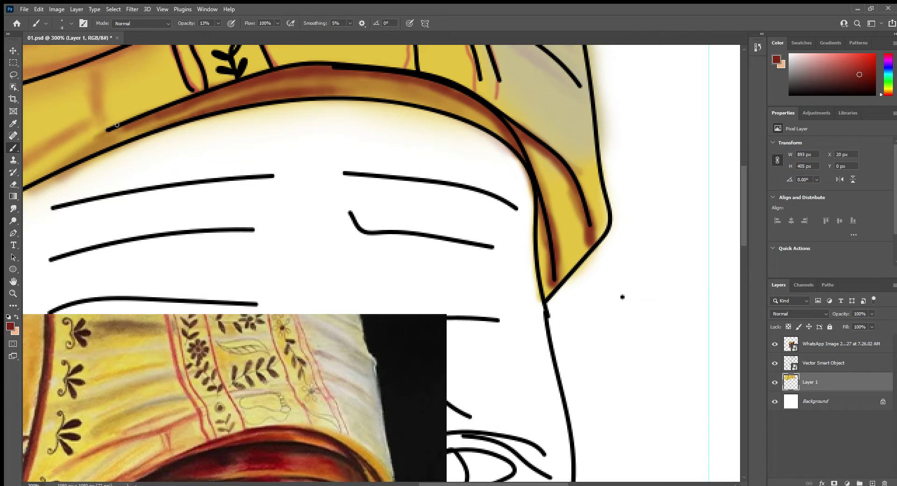
{"action": "left_click_drag", "start_coordinate": [72, 150], "coordinate": [141, 117]}
Step: Hide the line art, sample tan from the photo, and paint a faint grey-blue fold on Layer 1
{"action": "left_click", "coordinate": [775, 362]}
{"action": "left_click", "coordinate": [775, 382]}
{"action": "left_click", "coordinate": [774, 363]}
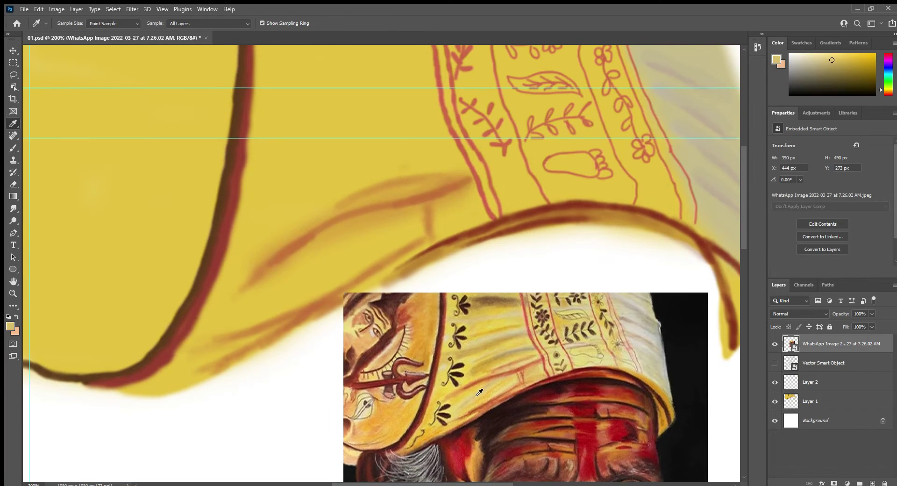
{"action": "left_click", "coordinate": [479, 392]}
{"action": "key", "text": "b"}
{"action": "left_click", "coordinate": [806, 392]}
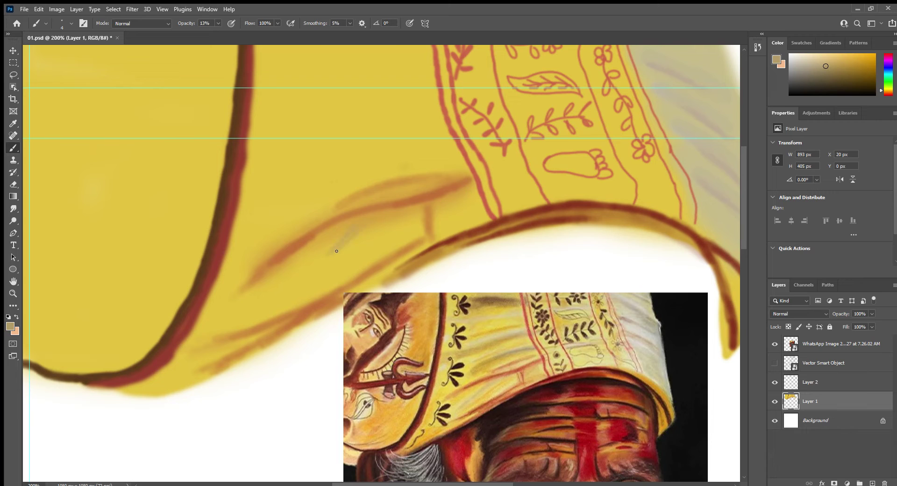
{"action": "left_click_drag", "start_coordinate": [334, 248], "coordinate": [356, 244]}
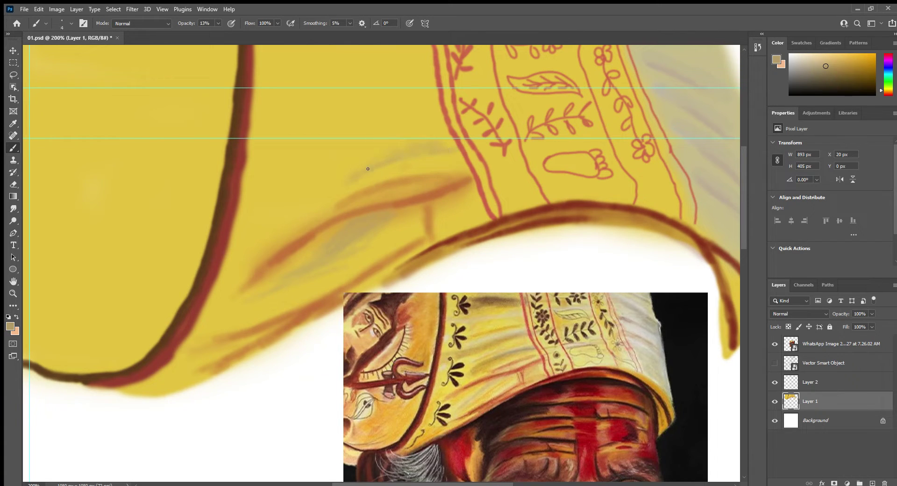
Step: Pick a brown with a larger brush and paint a soft shadow near the turban top
{"action": "left_click", "coordinate": [472, 354], "text": "alt"}
{"action": "scroll", "coordinate": [258, 151], "scroll_direction": "up", "scroll_amount": 2}
{"action": "scroll", "coordinate": [258, 151], "scroll_direction": "up", "scroll_amount": 1}
{"action": "key", "text": "bracketright"}
{"action": "key", "text": "bracketright"}
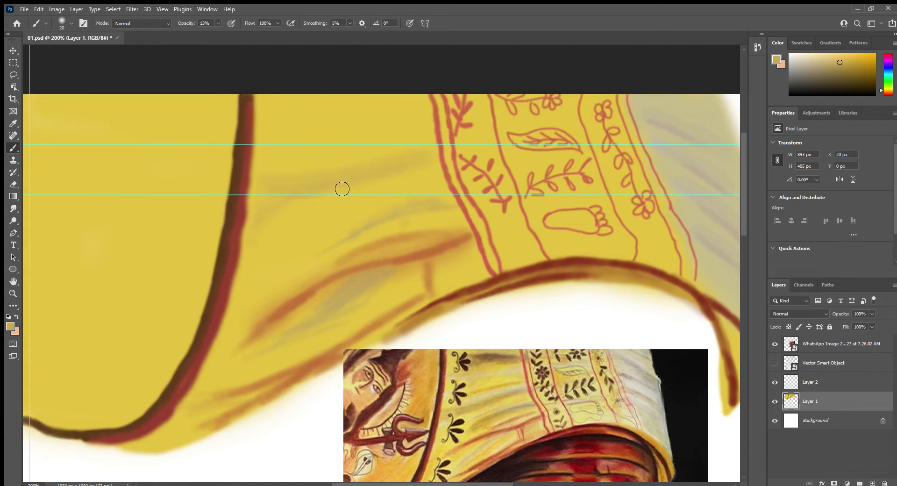
{"action": "left_click", "coordinate": [492, 355], "text": "alt"}
{"action": "key", "text": "bracketright"}
{"action": "key", "text": "bracketright"}
{"action": "mouse_move", "coordinate": [278, 128]}
{"action": "left_mouse_down"}
{"action": "mouse_move", "coordinate": [347, 123]}
{"action": "mouse_move", "coordinate": [320, 125]}
{"action": "left_mouse_up"}
Step: Soften the brown stroke with the turban's yellow at 9% brush opacity
{"action": "left_click", "coordinate": [397, 223], "text": "alt"}
{"action": "key", "text": "bracketleft"}
{"action": "key", "text": "bracketleft"}
{"action": "key", "text": "bracketleft"}
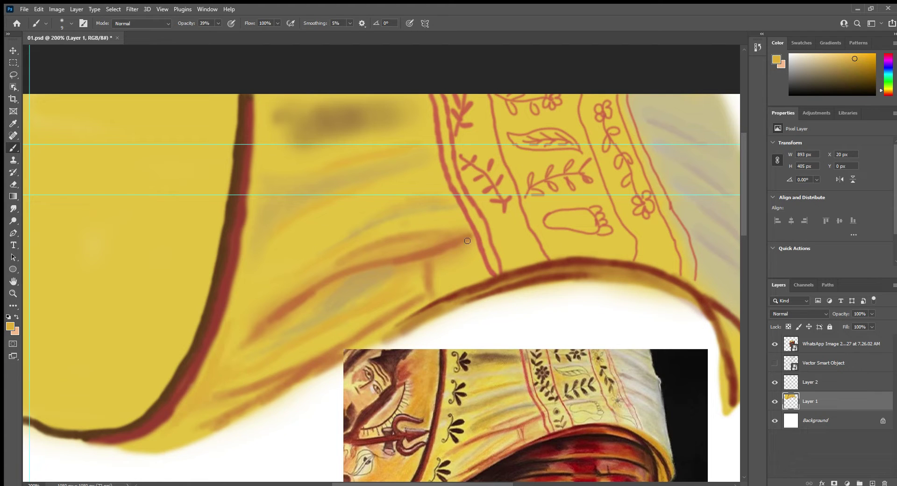
{"action": "key", "text": "0"}
{"action": "key", "text": "9"}
{"action": "mouse_move", "coordinate": [467, 241]}
{"action": "left_mouse_down"}
{"action": "mouse_move", "coordinate": [411, 259]}
{"action": "mouse_move", "coordinate": [289, 326]}
{"action": "left_mouse_up"}
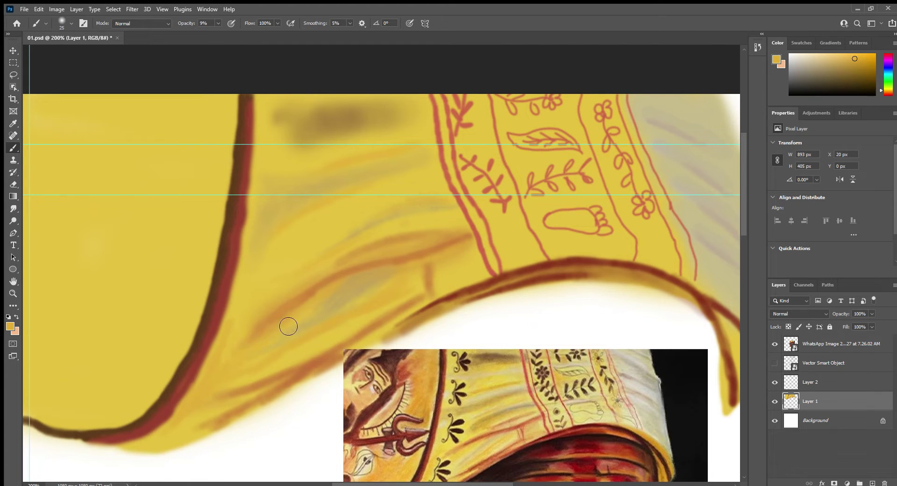
Step: Sample a lighter beige from the turban and paint two highlights across the fabric
{"action": "scroll", "coordinate": [455, 248], "scroll_direction": "up", "scroll_amount": 2}
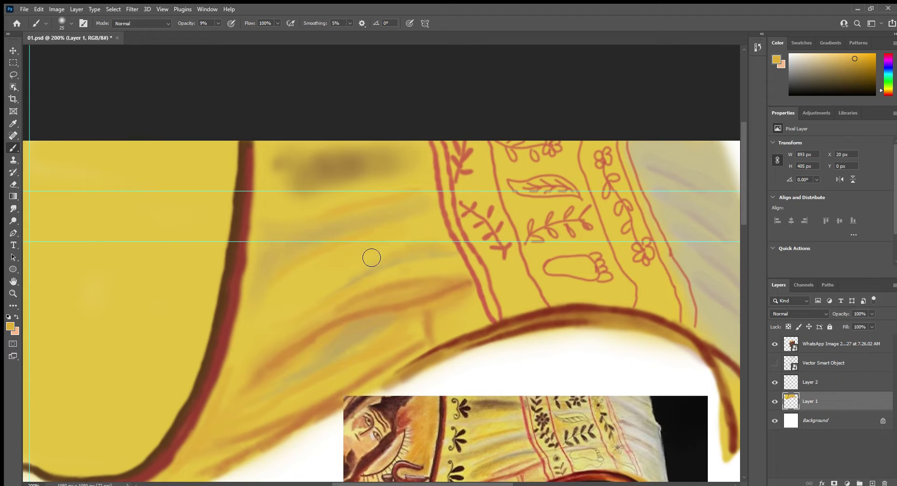
{"action": "key", "text": "i"}
{"action": "left_click", "coordinate": [467, 426]}
{"action": "key", "text": "b"}
{"action": "left_click_drag", "start_coordinate": [401, 209], "coordinate": [299, 243]}
{"action": "left_click_drag", "start_coordinate": [370, 325], "coordinate": [288, 381]}
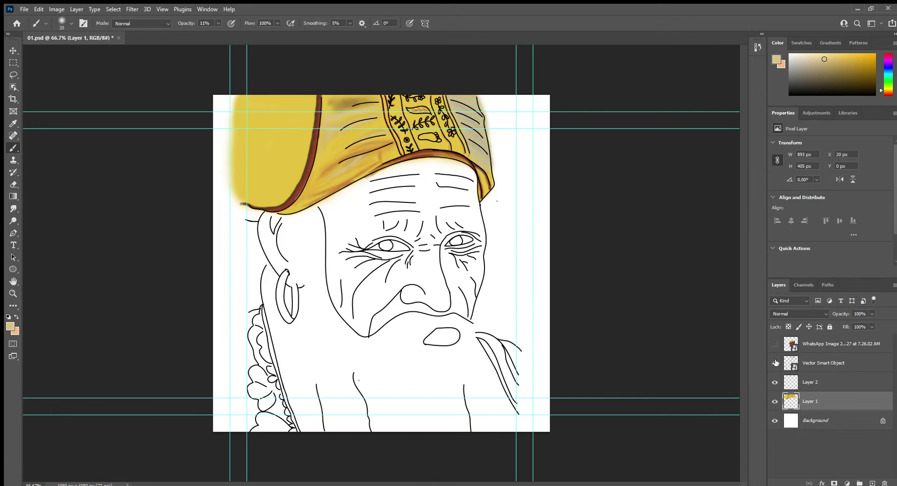
Step: Paint four dark brown S-curve stems along the turban's left edge
{"action": "scroll", "coordinate": [381, 262], "scroll_direction": "up", "scroll_amount": 5}
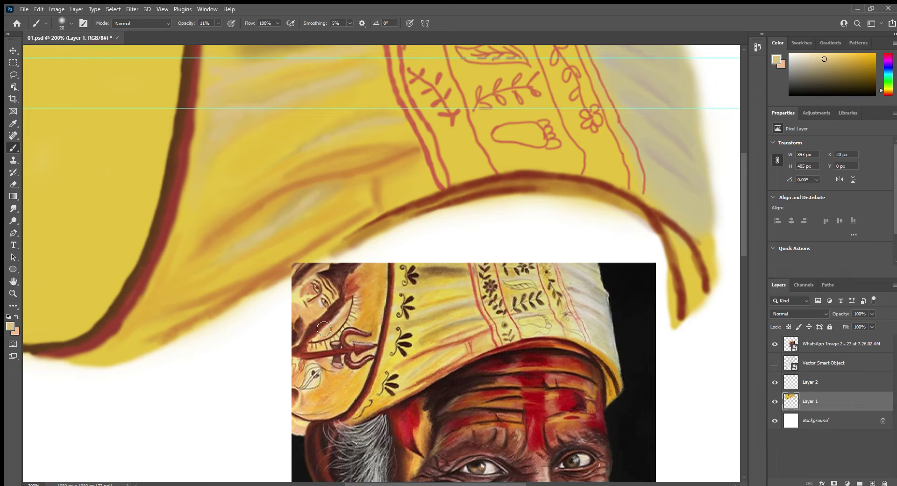
{"action": "left_click", "coordinate": [403, 339], "text": "alt"}
{"action": "scroll", "coordinate": [243, 351], "scroll_direction": "left", "scroll_amount": 3}
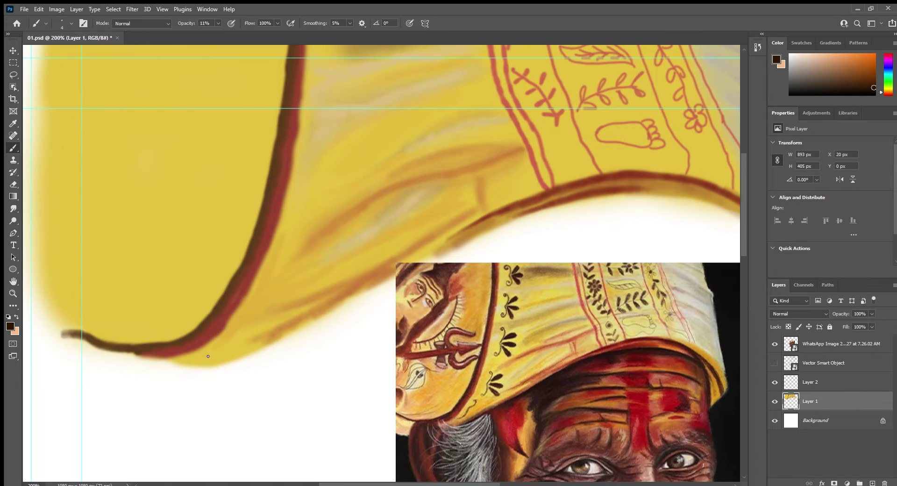
{"action": "left_click_drag", "start_coordinate": [224, 337], "coordinate": [253, 306]}
{"action": "left_click_drag", "start_coordinate": [275, 271], "coordinate": [298, 209]}
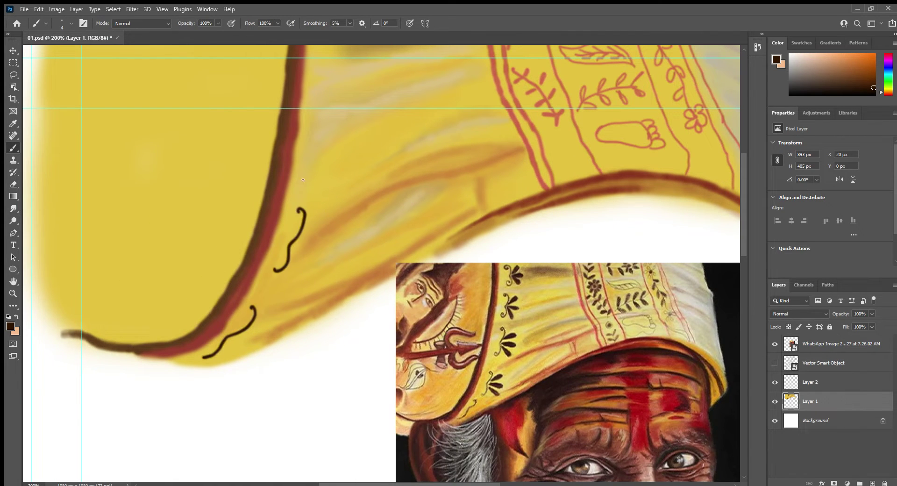
{"action": "left_click_drag", "start_coordinate": [307, 177], "coordinate": [314, 112]}
{"action": "scroll", "coordinate": [317, 186], "scroll_direction": "up", "scroll_amount": 3}
{"action": "left_click_drag", "start_coordinate": [318, 187], "coordinate": [319, 116]}
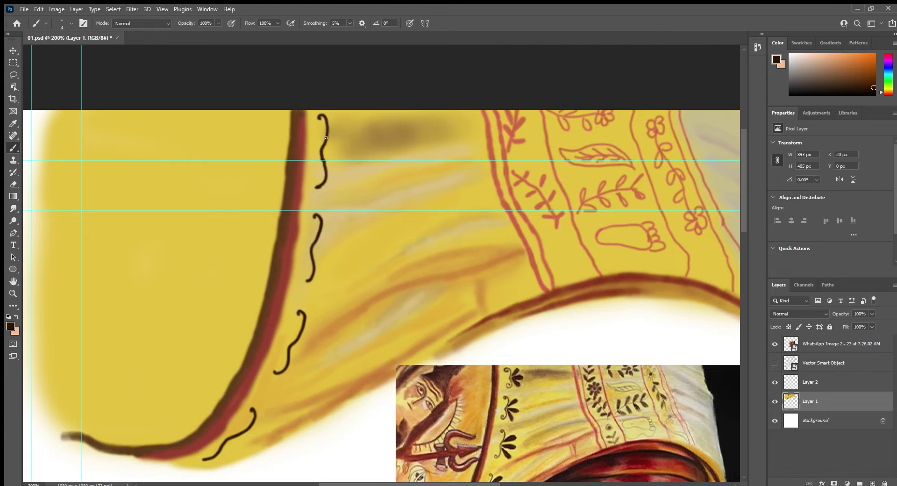
Step: Draw petal loops forming flowers on the top and third stems
{"action": "left_click_drag", "start_coordinate": [337, 155], "coordinate": [332, 140]}
{"action": "scroll", "coordinate": [334, 169], "scroll_direction": "down", "scroll_amount": 1}
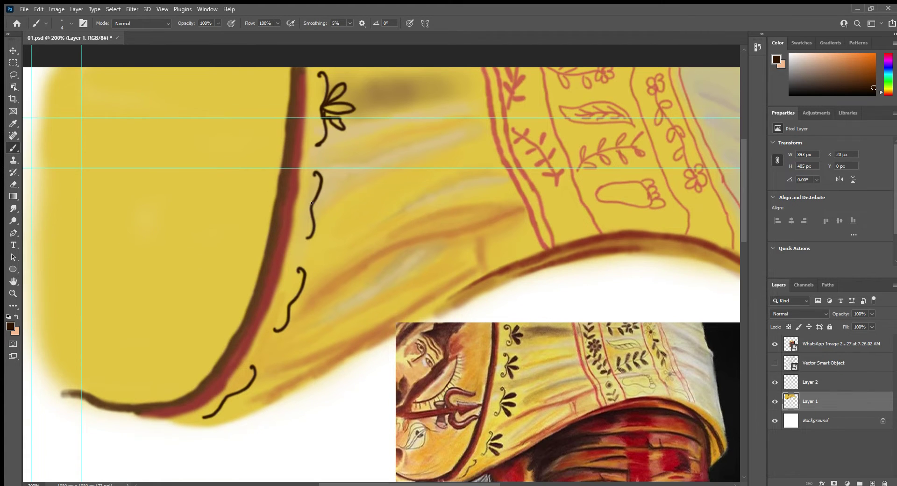
{"action": "mouse_move", "coordinate": [320, 199]}
{"action": "left_mouse_down"}
{"action": "mouse_move", "coordinate": [345, 212]}
{"action": "mouse_move", "coordinate": [343, 183]}
{"action": "left_mouse_up"}
{"action": "mouse_move", "coordinate": [323, 210]}
{"action": "left_mouse_down"}
{"action": "mouse_move", "coordinate": [310, 231]}
{"action": "mouse_move", "coordinate": [322, 229]}
{"action": "left_mouse_up"}
{"action": "mouse_move", "coordinate": [290, 309]}
{"action": "left_mouse_down"}
{"action": "mouse_move", "coordinate": [299, 314]}
{"action": "mouse_move", "coordinate": [292, 308]}
{"action": "left_mouse_up"}
{"action": "left_click_drag", "start_coordinate": [292, 313], "coordinate": [295, 319]}
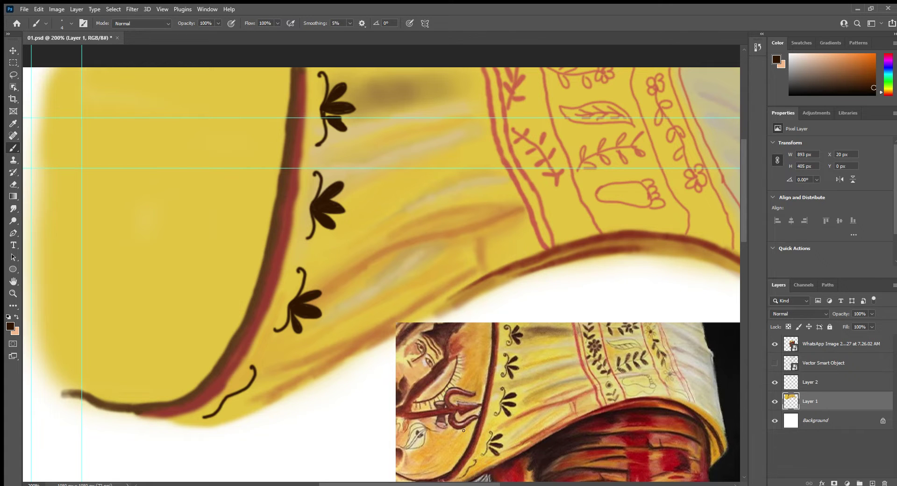
{"action": "scroll", "coordinate": [464, 430], "scroll_direction": "right", "scroll_amount": 5}
{"action": "scroll", "coordinate": [489, 225], "scroll_direction": "up", "scroll_amount": 1}
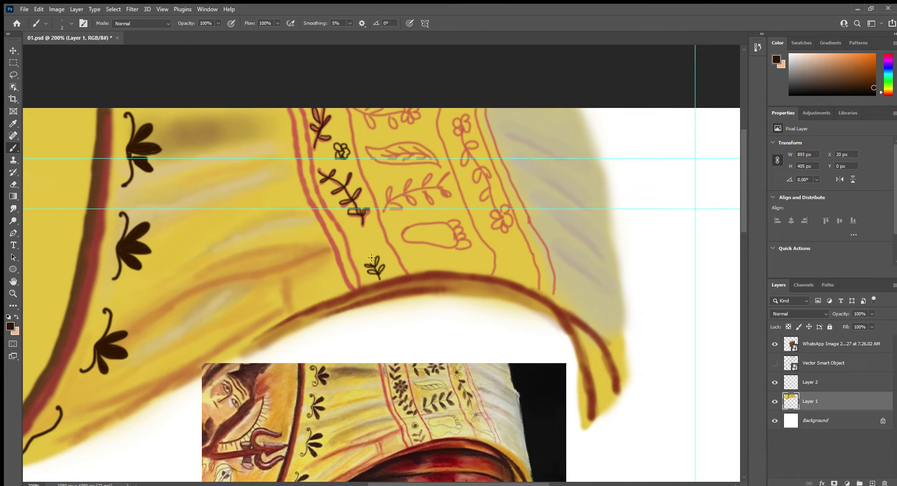
Step: Trace the circle dot, curved branch, leaves with veins and top flower in dark brown
{"action": "left_click", "coordinate": [368, 239]}
{"action": "mouse_move", "coordinate": [383, 211]}
{"action": "left_mouse_down"}
{"action": "mouse_move", "coordinate": [438, 186]}
{"action": "mouse_move", "coordinate": [423, 203]}
{"action": "left_mouse_up"}
{"action": "left_click_drag", "start_coordinate": [414, 178], "coordinate": [404, 204]}
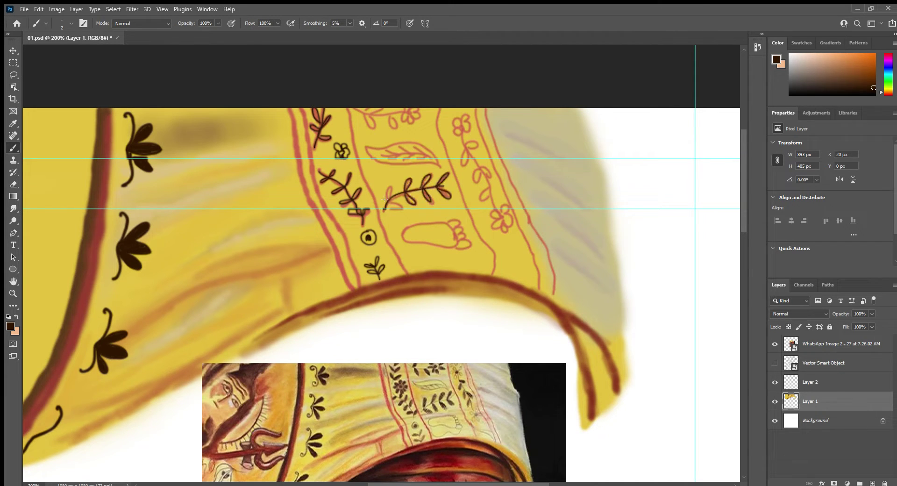
{"action": "mouse_move", "coordinate": [438, 162]}
{"action": "left_mouse_down"}
{"action": "mouse_move", "coordinate": [369, 150]}
{"action": "mouse_move", "coordinate": [381, 158]}
{"action": "left_mouse_up"}
{"action": "left_click_drag", "start_coordinate": [412, 146], "coordinate": [405, 156]}
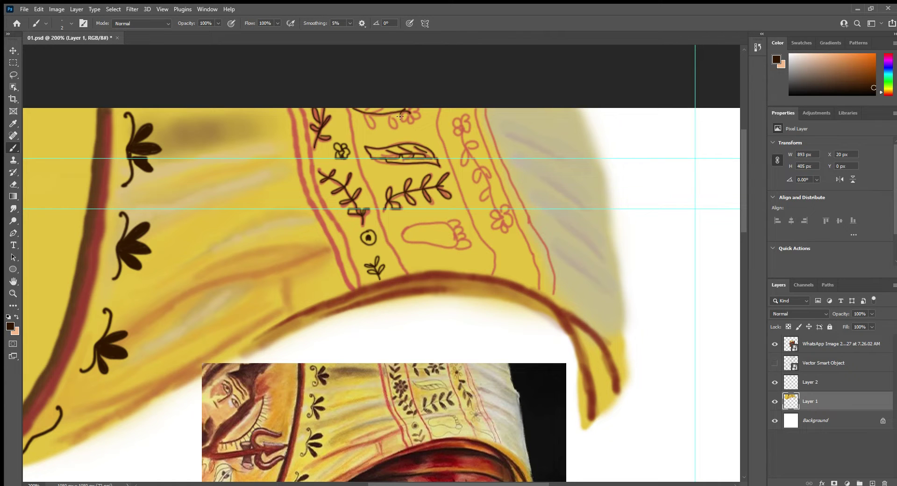
{"action": "left_click_drag", "start_coordinate": [354, 109], "coordinate": [411, 114]}
{"action": "left_click_drag", "start_coordinate": [397, 112], "coordinate": [372, 116]}
Step: Trace the footprint, top-right flower, stem, bottom flower and stem leaves in dark brown
{"action": "mouse_move", "coordinate": [439, 225]}
{"action": "left_mouse_down"}
{"action": "mouse_move", "coordinate": [405, 239]}
{"action": "mouse_move", "coordinate": [470, 244]}
{"action": "left_mouse_up"}
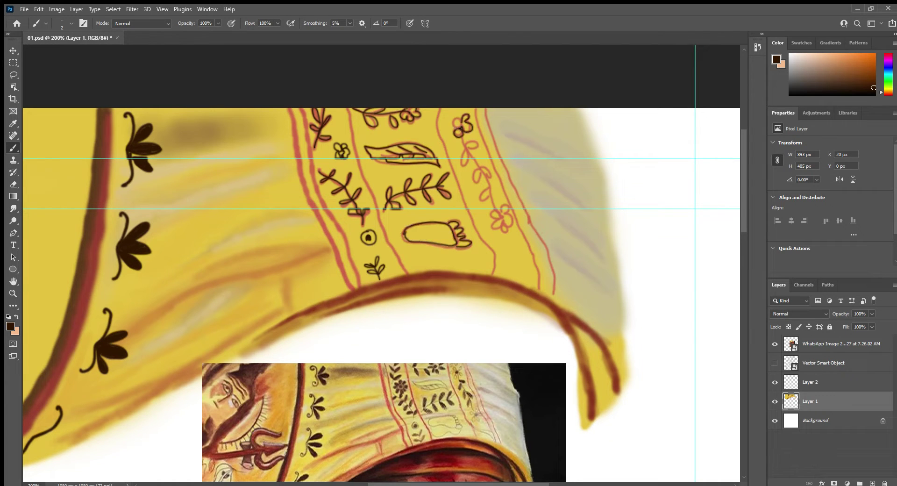
{"action": "left_click_drag", "start_coordinate": [461, 117], "coordinate": [464, 136]}
{"action": "left_click_drag", "start_coordinate": [464, 135], "coordinate": [504, 229]}
{"action": "mouse_move", "coordinate": [481, 187]}
{"action": "left_mouse_down"}
{"action": "mouse_move", "coordinate": [491, 200]}
{"action": "mouse_move", "coordinate": [479, 166]}
{"action": "left_mouse_up"}
{"action": "left_click_drag", "start_coordinate": [467, 140], "coordinate": [474, 162]}
Step: Finish the curved hook stroke and rename the new layer to 'Ear'
{"action": "left_click_drag", "start_coordinate": [484, 241], "coordinate": [520, 270]}
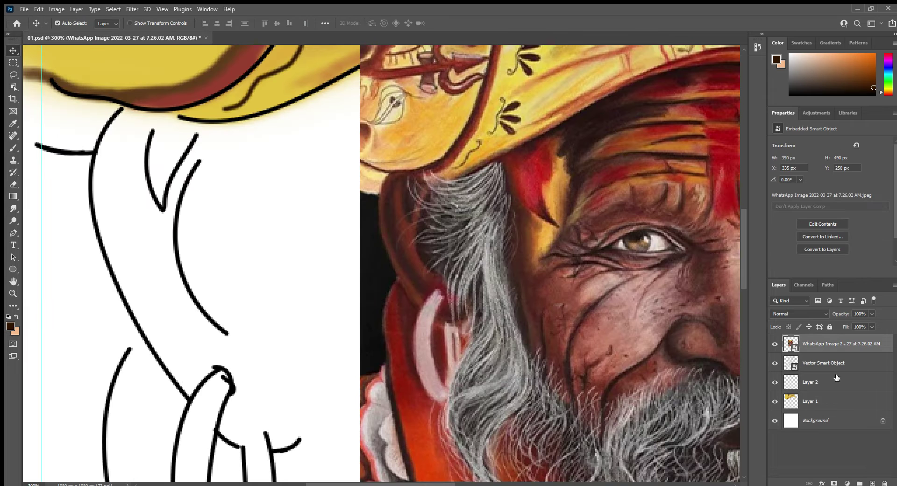
{"action": "double_click", "coordinate": [810, 361]}
{"action": "type", "text": "Ear"}
{"action": "key", "text": "Return"}
Step: Sample a dark red from the reference and paint brown shading at the ear's top and inside
{"action": "key", "text": "i"}
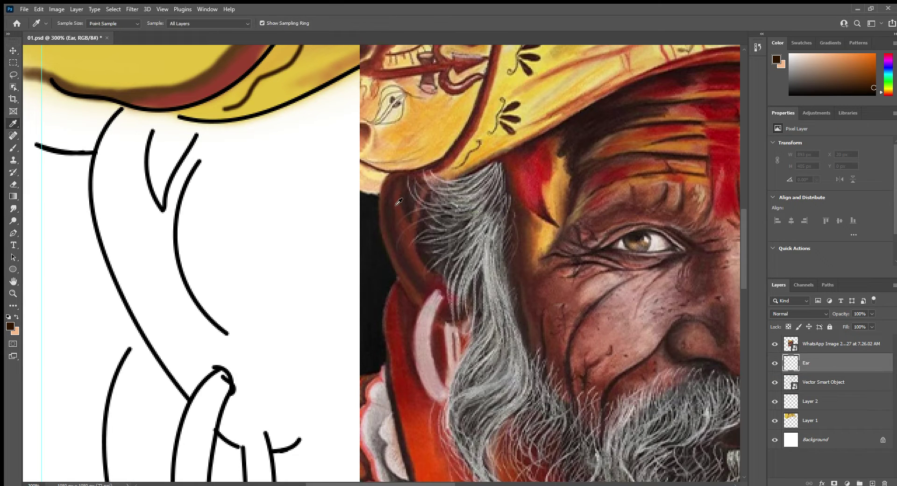
{"action": "left_click", "coordinate": [371, 296]}
{"action": "key", "text": "b"}
{"action": "left_click_drag", "start_coordinate": [131, 210], "coordinate": [141, 242]}
{"action": "left_click_drag", "start_coordinate": [201, 161], "coordinate": [192, 213]}
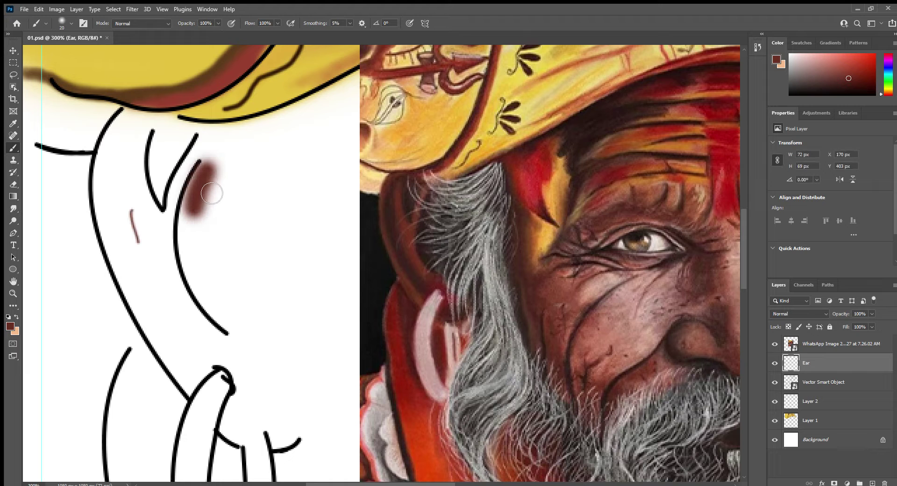
Step: Move the Ear layer below the line art and shade along the ear's left outline
{"action": "mouse_move", "coordinate": [806, 363]}
{"action": "left_mouse_down"}
{"action": "mouse_move", "coordinate": [811, 356]}
{"action": "mouse_move", "coordinate": [811, 388]}
{"action": "left_mouse_up"}
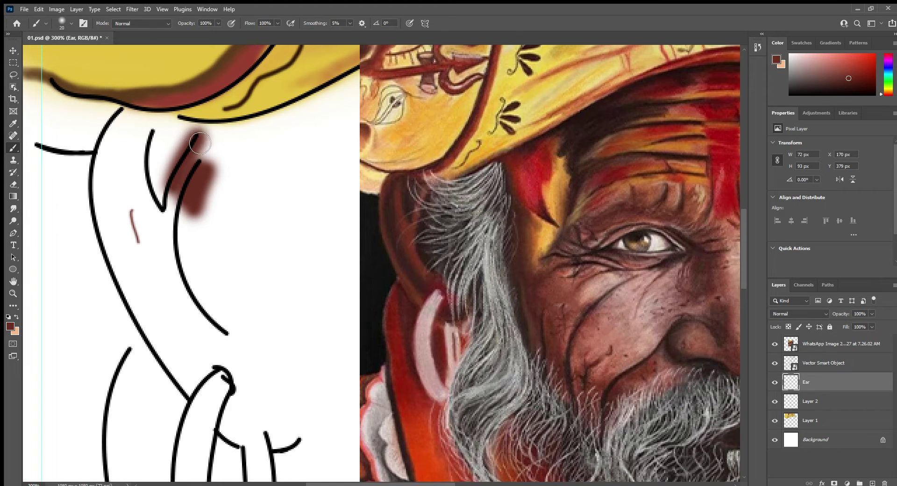
{"action": "key", "text": "bracketleft"}
{"action": "key", "text": "bracketleft"}
{"action": "mouse_move", "coordinate": [201, 149]}
{"action": "left_mouse_down"}
{"action": "mouse_move", "coordinate": [150, 117]}
{"action": "mouse_move", "coordinate": [178, 119]}
{"action": "left_mouse_up"}
{"action": "mouse_move", "coordinate": [123, 118]}
{"action": "left_mouse_down"}
{"action": "mouse_move", "coordinate": [96, 170]}
{"action": "mouse_move", "coordinate": [133, 304]}
{"action": "mouse_move", "coordinate": [192, 397]}
{"action": "left_mouse_up"}
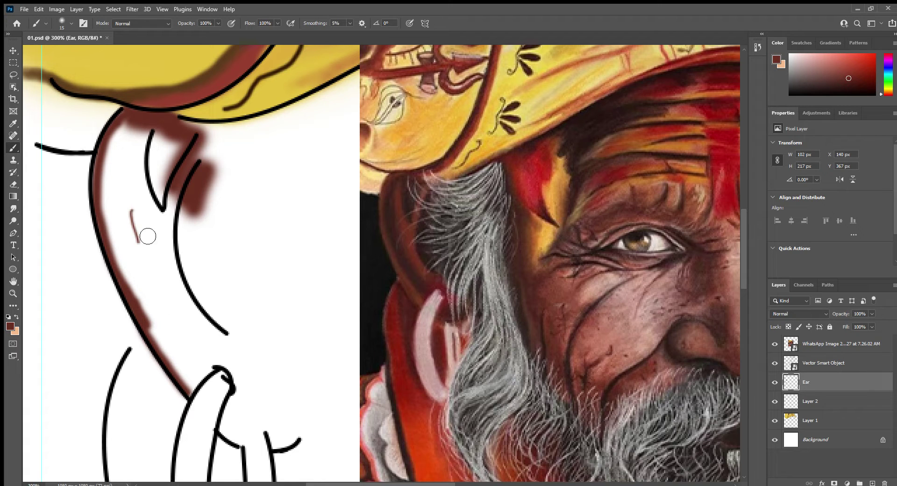
{"action": "mouse_move", "coordinate": [120, 115]}
{"action": "left_mouse_down"}
{"action": "mouse_move", "coordinate": [129, 280]}
{"action": "mouse_move", "coordinate": [201, 398]}
{"action": "mouse_move", "coordinate": [257, 444]}
{"action": "mouse_move", "coordinate": [299, 440]}
{"action": "left_mouse_up"}
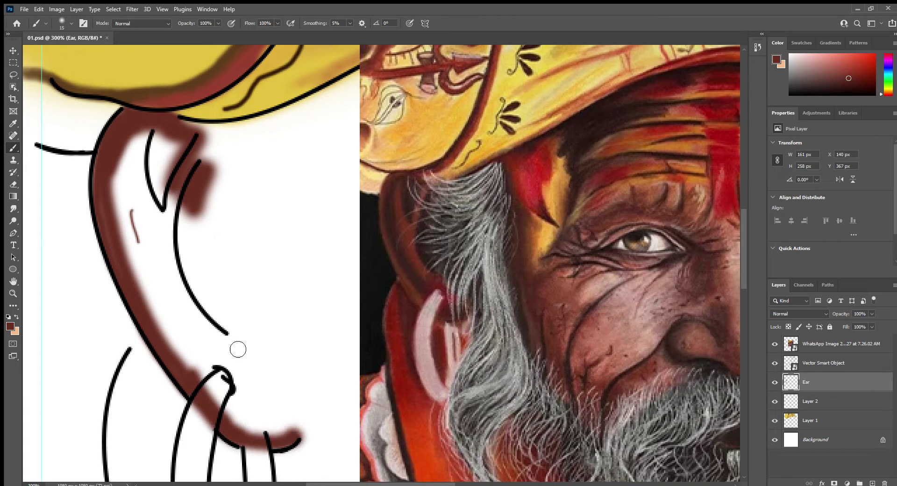
Step: Fill the ear's inner area with dark brown using a larger brush, then sample a brown
{"action": "key", "text": "bracketright"}
{"action": "mouse_move", "coordinate": [238, 350]}
{"action": "left_mouse_down"}
{"action": "mouse_move", "coordinate": [280, 420]}
{"action": "mouse_move", "coordinate": [251, 431]}
{"action": "mouse_move", "coordinate": [150, 256]}
{"action": "mouse_move", "coordinate": [217, 330]}
{"action": "mouse_move", "coordinate": [194, 324]}
{"action": "mouse_move", "coordinate": [201, 140]}
{"action": "left_mouse_up"}
{"action": "key", "text": "i"}
{"action": "left_click", "coordinate": [389, 216]}
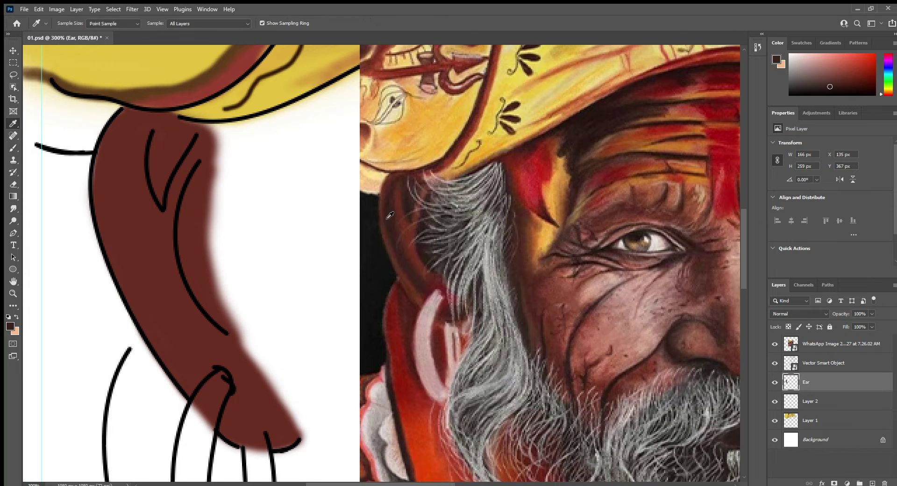
{"action": "key", "text": "b"}
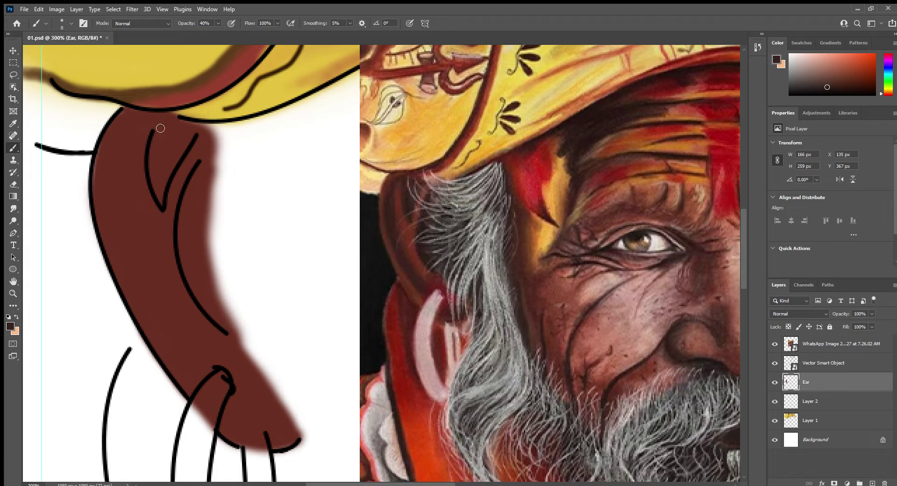
Step: Shade the inner ear folds and the ear's left outer edge in darker brown
{"action": "mouse_move", "coordinate": [160, 128]}
{"action": "left_mouse_down"}
{"action": "mouse_move", "coordinate": [192, 140]}
{"action": "mouse_move", "coordinate": [170, 174]}
{"action": "mouse_move", "coordinate": [165, 124]}
{"action": "mouse_move", "coordinate": [200, 170]}
{"action": "mouse_move", "coordinate": [187, 260]}
{"action": "left_mouse_up"}
{"action": "left_click_drag", "start_coordinate": [198, 291], "coordinate": [220, 322]}
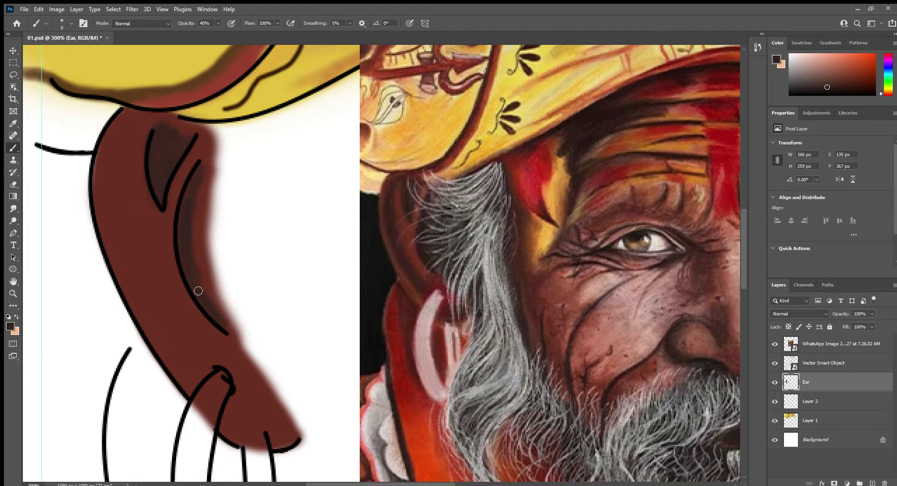
{"action": "left_click_drag", "start_coordinate": [202, 180], "coordinate": [228, 330]}
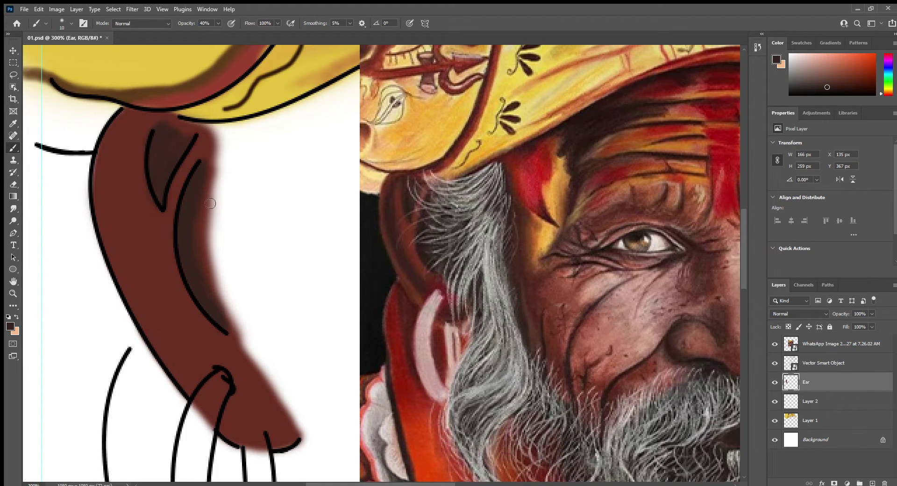
{"action": "mouse_move", "coordinate": [118, 143]}
{"action": "left_mouse_down"}
{"action": "mouse_move", "coordinate": [120, 244]}
{"action": "mouse_move", "coordinate": [191, 373]}
{"action": "left_mouse_up"}
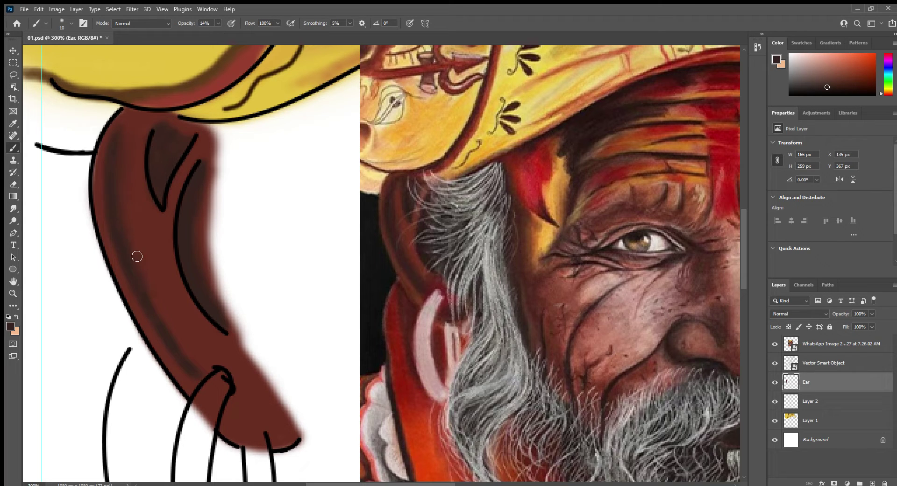
Step: Hide the line art and fill the gap between the ear top and turban with dark red-brown
{"action": "left_click", "coordinate": [157, 173], "text": "alt"}
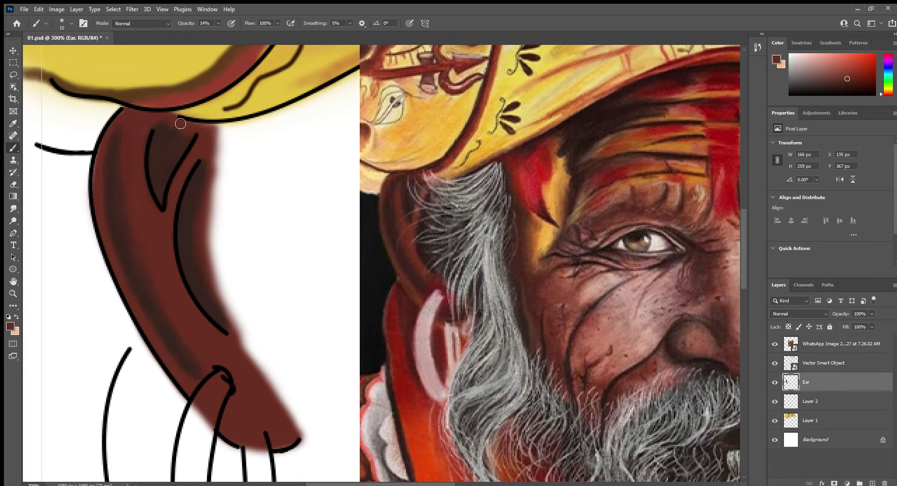
{"action": "left_click", "coordinate": [774, 362]}
{"action": "left_click", "coordinate": [158, 109], "text": "alt"}
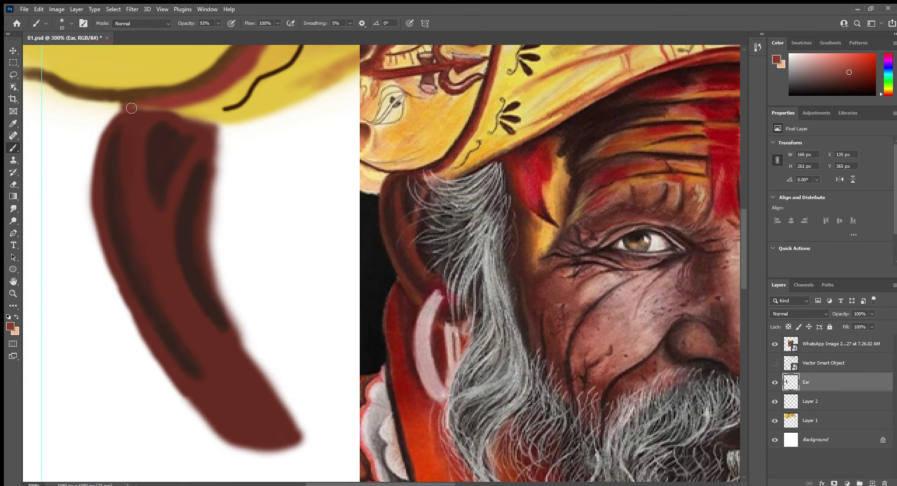
{"action": "left_click_drag", "start_coordinate": [132, 108], "coordinate": [121, 108]}
{"action": "key", "text": "bracketleft"}
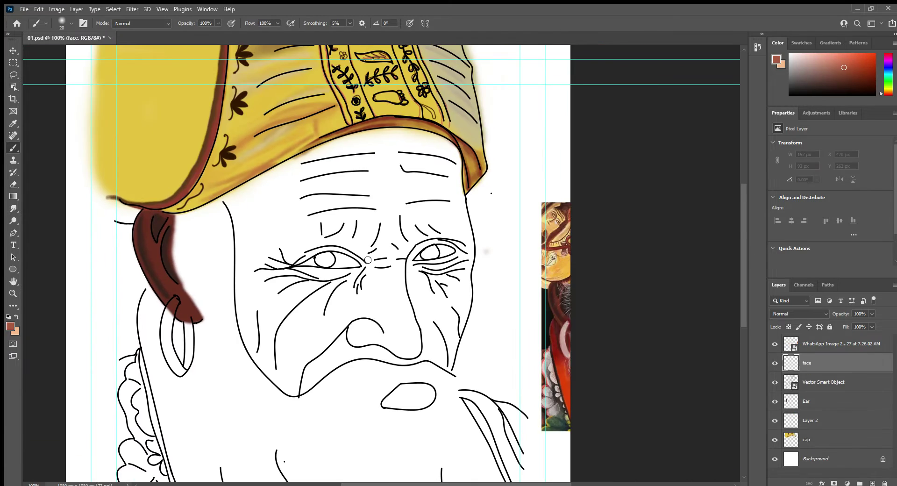
Step: Paint brown on the forehead and outline the face along the turban edge and right side
{"action": "mouse_move", "coordinate": [244, 187]}
{"action": "left_mouse_down"}
{"action": "mouse_move", "coordinate": [225, 202]}
{"action": "mouse_move", "coordinate": [280, 173]}
{"action": "mouse_move", "coordinate": [319, 228]}
{"action": "left_mouse_up"}
{"action": "left_click_drag", "start_coordinate": [369, 139], "coordinate": [418, 139]}
{"action": "key", "text": "bracketleft"}
{"action": "key", "text": "bracketleft"}
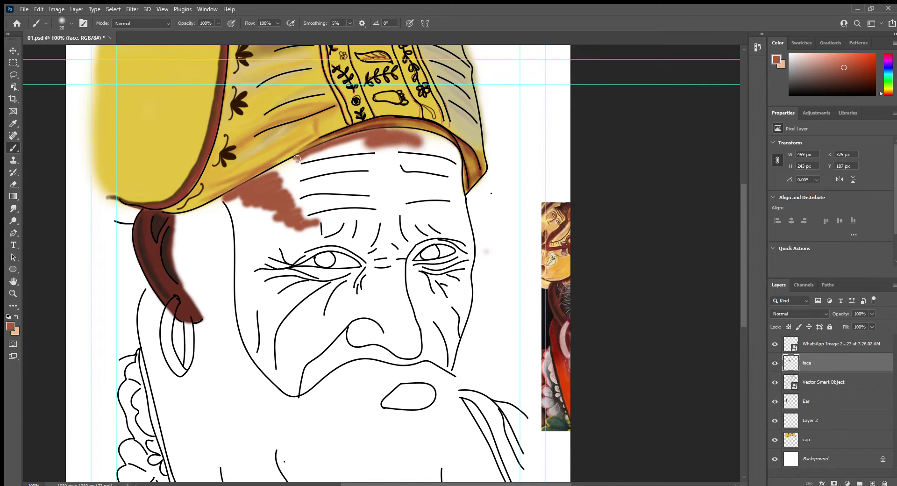
{"action": "mouse_move", "coordinate": [272, 173]}
{"action": "left_mouse_down"}
{"action": "mouse_move", "coordinate": [369, 140]}
{"action": "mouse_move", "coordinate": [460, 161]}
{"action": "mouse_move", "coordinate": [470, 233]}
{"action": "mouse_move", "coordinate": [445, 374]}
{"action": "mouse_move", "coordinate": [402, 358]}
{"action": "mouse_move", "coordinate": [292, 390]}
{"action": "left_mouse_up"}
{"action": "left_click", "coordinate": [804, 345]}
{"action": "left_click", "coordinate": [803, 361]}
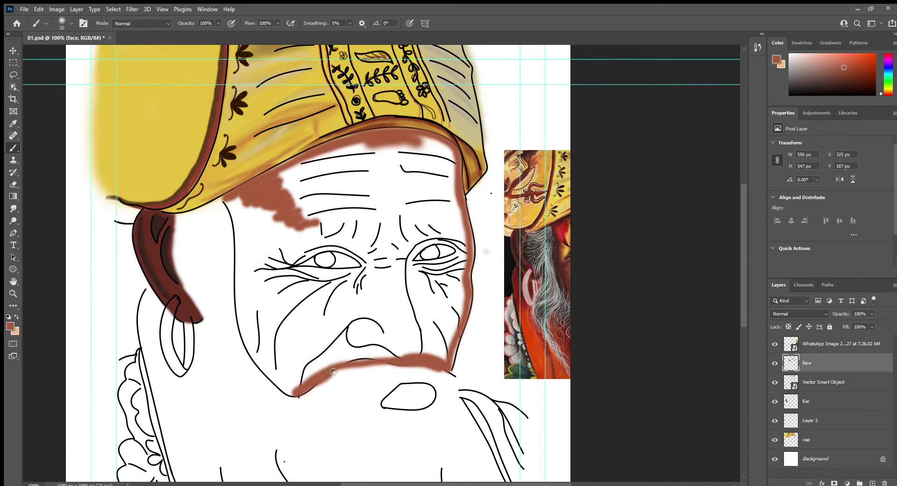
Step: Outline the mustache line and left side in brown, then fill the remaining white face area
{"action": "mouse_move", "coordinate": [224, 200]}
{"action": "left_mouse_down"}
{"action": "mouse_move", "coordinate": [238, 245]}
{"action": "mouse_move", "coordinate": [236, 327]}
{"action": "mouse_move", "coordinate": [292, 393]}
{"action": "left_mouse_up"}
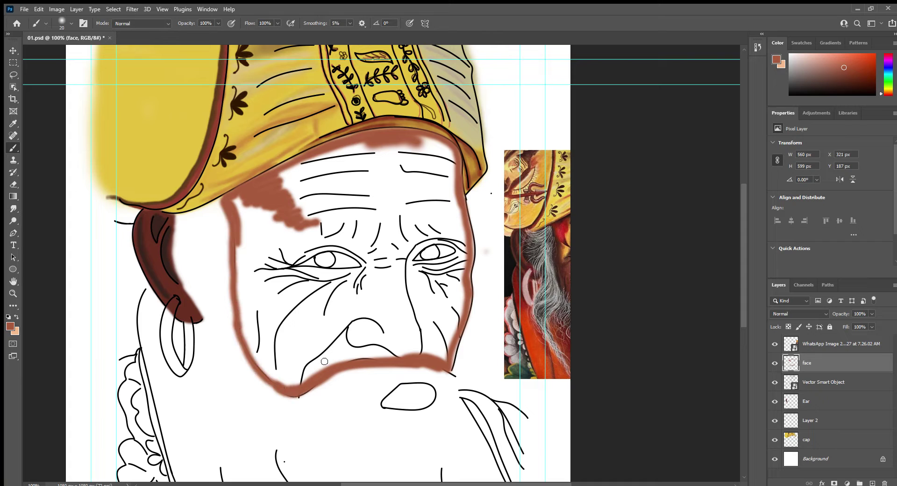
{"action": "mouse_move", "coordinate": [412, 142]}
{"action": "left_mouse_down"}
{"action": "mouse_move", "coordinate": [468, 243]}
{"action": "mouse_move", "coordinate": [421, 360]}
{"action": "left_mouse_up"}
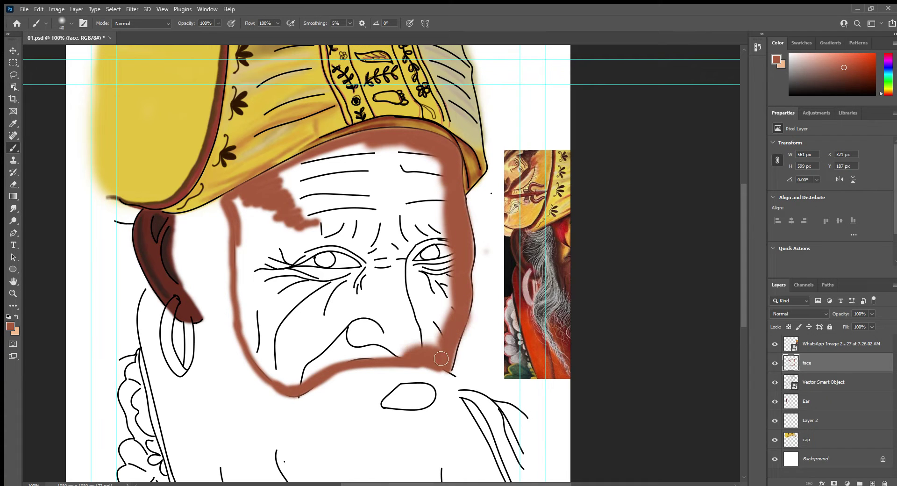
{"action": "key", "text": "ctrl+z"}
{"action": "mouse_move", "coordinate": [467, 253]}
{"action": "left_mouse_down"}
{"action": "mouse_move", "coordinate": [447, 357]}
{"action": "mouse_move", "coordinate": [281, 385]}
{"action": "mouse_move", "coordinate": [243, 252]}
{"action": "mouse_move", "coordinate": [262, 368]}
{"action": "mouse_move", "coordinate": [304, 224]}
{"action": "mouse_move", "coordinate": [276, 365]}
{"action": "mouse_move", "coordinate": [430, 159]}
{"action": "mouse_move", "coordinate": [372, 176]}
{"action": "mouse_move", "coordinate": [421, 261]}
{"action": "mouse_move", "coordinate": [430, 316]}
{"action": "mouse_move", "coordinate": [307, 180]}
{"action": "mouse_move", "coordinate": [353, 273]}
{"action": "mouse_move", "coordinate": [388, 235]}
{"action": "left_mouse_up"}
{"action": "key", "text": "bracketright"}
{"action": "key", "text": "bracketright"}
{"action": "key", "text": "bracketright"}
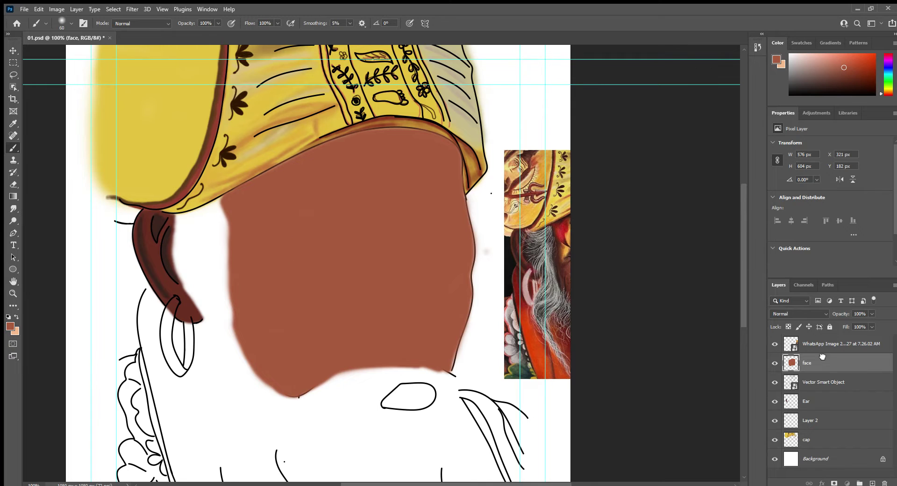
{"action": "left_click_drag", "start_coordinate": [824, 382], "coordinate": [823, 359]}
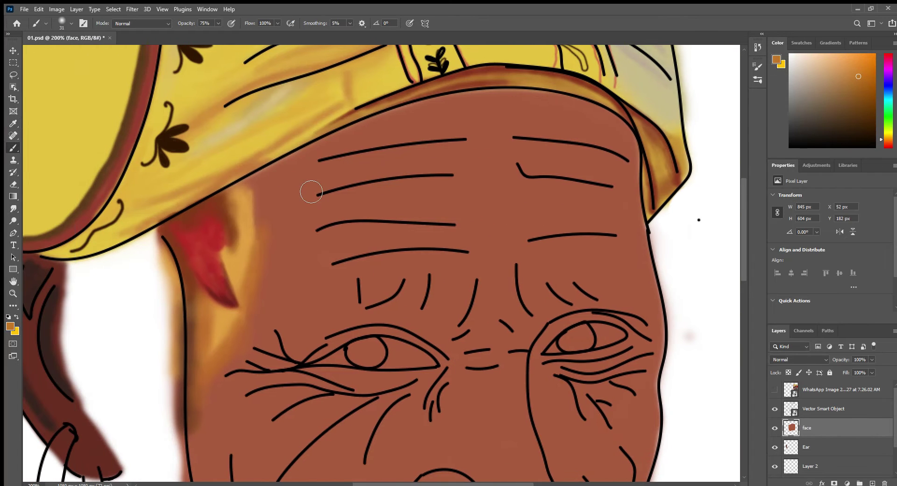
Step: Paint orange-tan over the forehead and move the visible reference photo to the lower middle
{"action": "mouse_move", "coordinate": [304, 192]}
{"action": "left_mouse_down"}
{"action": "mouse_move", "coordinate": [271, 211]}
{"action": "mouse_move", "coordinate": [462, 281]}
{"action": "mouse_move", "coordinate": [495, 117]}
{"action": "mouse_move", "coordinate": [590, 240]}
{"action": "mouse_move", "coordinate": [467, 140]}
{"action": "left_mouse_up"}
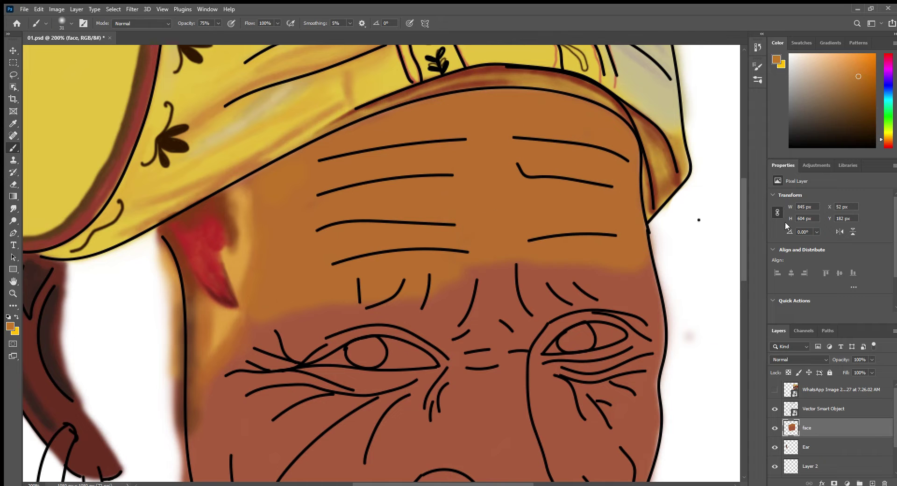
{"action": "left_click", "coordinate": [775, 390]}
{"action": "key", "text": "v"}
{"action": "left_click", "coordinate": [565, 353]}
{"action": "left_click_drag", "start_coordinate": [566, 353], "coordinate": [309, 481]}
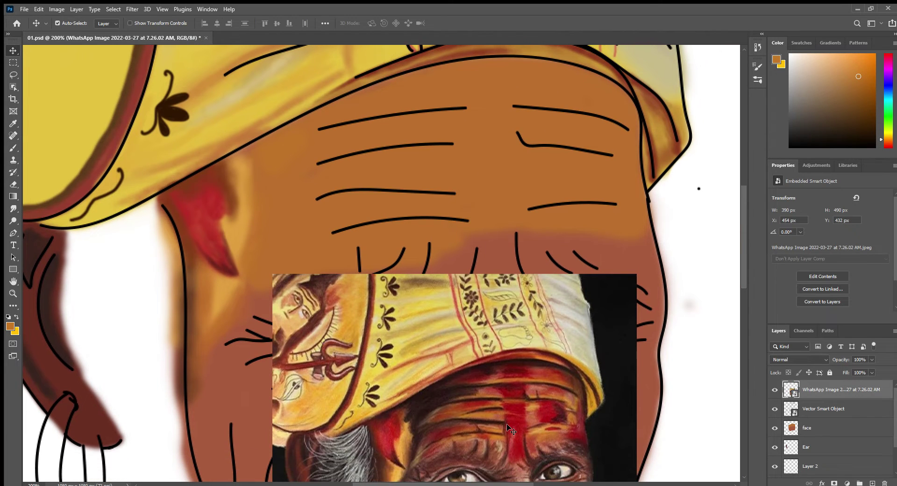
{"action": "key", "text": "b"}
Step: Darken the turban edge over the forehead with a textured brush and deepen the ear's red
{"action": "left_click_drag", "start_coordinate": [261, 137], "coordinate": [215, 163]}
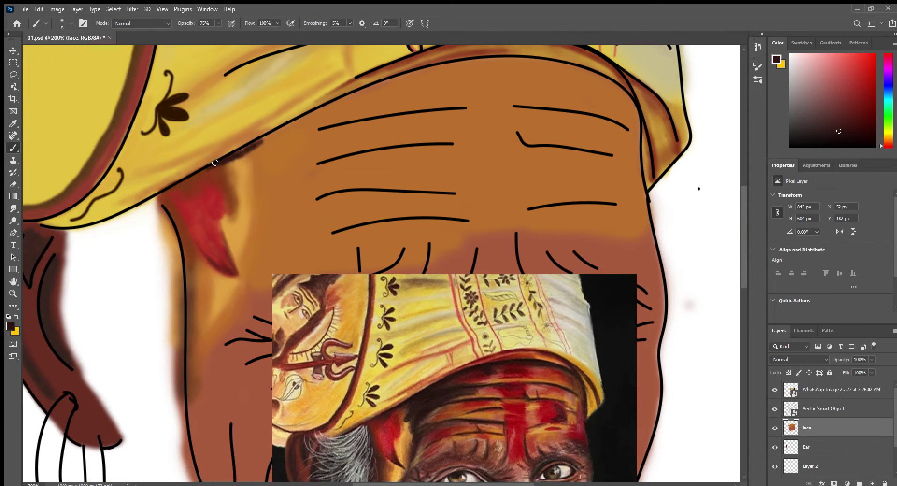
{"action": "mouse_move", "coordinate": [321, 107]}
{"action": "left_mouse_down"}
{"action": "mouse_move", "coordinate": [467, 60]}
{"action": "mouse_move", "coordinate": [542, 57]}
{"action": "mouse_move", "coordinate": [598, 75]}
{"action": "mouse_move", "coordinate": [631, 101]}
{"action": "mouse_move", "coordinate": [524, 57]}
{"action": "mouse_move", "coordinate": [257, 142]}
{"action": "left_mouse_up"}
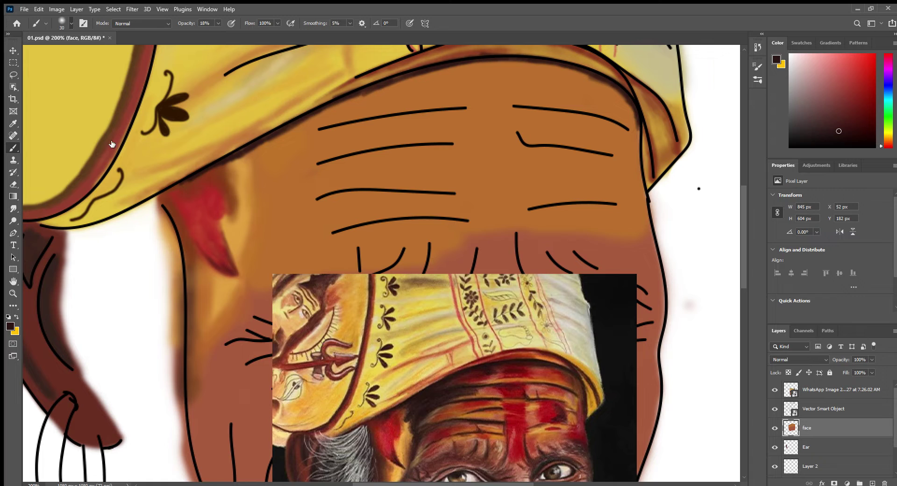
{"action": "key", "text": "."}
{"action": "mouse_move", "coordinate": [206, 177]}
{"action": "left_mouse_down"}
{"action": "mouse_move", "coordinate": [191, 206]}
{"action": "mouse_move", "coordinate": [219, 243]}
{"action": "left_mouse_up"}
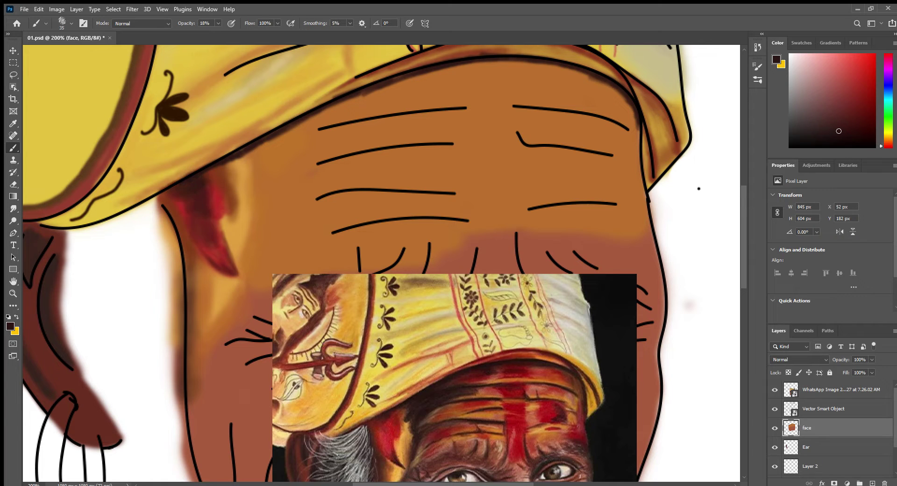
{"action": "mouse_move", "coordinate": [265, 176]}
{"action": "left_mouse_down"}
{"action": "mouse_move", "coordinate": [326, 170]}
{"action": "mouse_move", "coordinate": [298, 160]}
{"action": "mouse_move", "coordinate": [320, 177]}
{"action": "mouse_move", "coordinate": [274, 234]}
{"action": "mouse_move", "coordinate": [248, 303]}
{"action": "mouse_move", "coordinate": [250, 187]}
{"action": "mouse_move", "coordinate": [255, 248]}
{"action": "mouse_move", "coordinate": [214, 166]}
{"action": "mouse_move", "coordinate": [369, 94]}
{"action": "mouse_move", "coordinate": [519, 60]}
{"action": "mouse_move", "coordinate": [584, 67]}
{"action": "mouse_move", "coordinate": [634, 135]}
{"action": "left_mouse_up"}
Step: Add broad dark shading under the turban's inner edge and pick a dark maroon
{"action": "key", "text": "["}
{"action": "key", "text": "["}
{"action": "key", "text": "["}
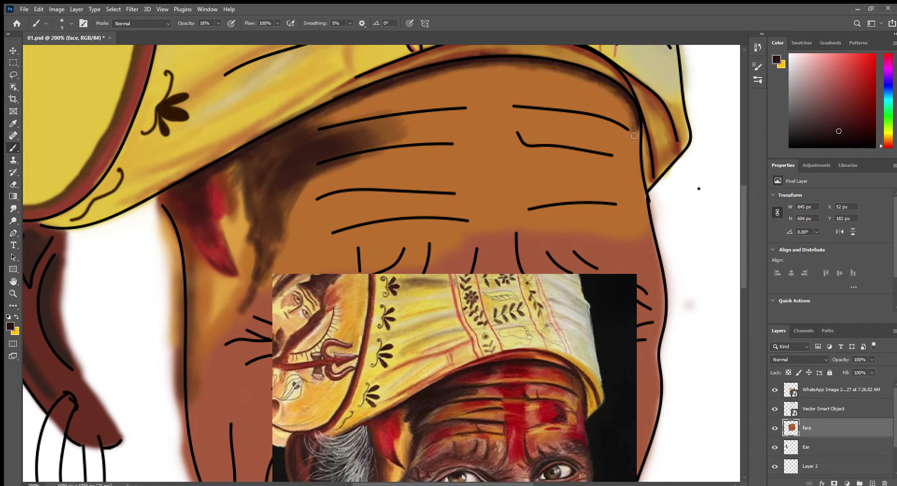
{"action": "key", "text": "]"}
{"action": "key", "text": "]"}
{"action": "key", "text": "]"}
{"action": "left_click_drag", "start_coordinate": [431, 96], "coordinate": [627, 126]}
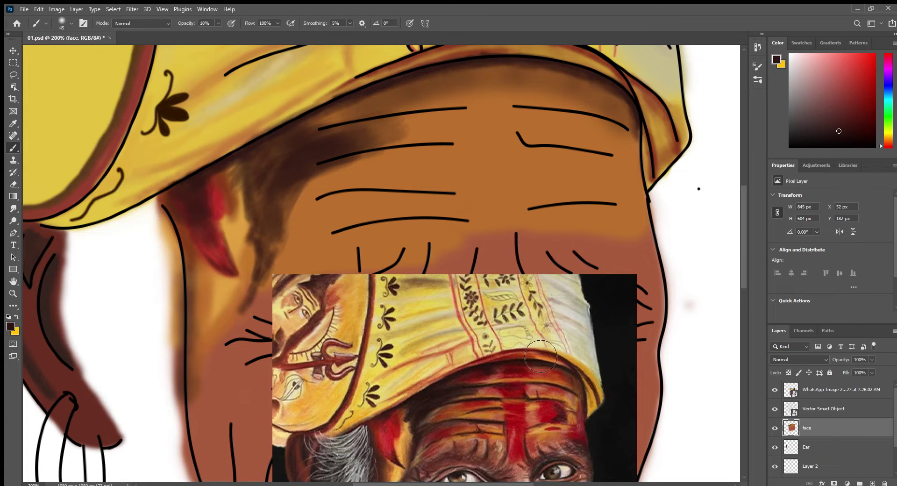
{"action": "left_click", "coordinate": [512, 369], "text": "alt"}
{"action": "key", "text": "["}
{"action": "key", "text": "["}
{"action": "key", "text": "["}
Step: Tint the upper forehead with reddish strokes at 24% brush opacity
{"action": "mouse_move", "coordinate": [401, 100]}
{"action": "left_mouse_down"}
{"action": "mouse_move", "coordinate": [352, 111]}
{"action": "mouse_move", "coordinate": [393, 96]}
{"action": "left_mouse_up"}
{"action": "left_click_drag", "start_coordinate": [405, 100], "coordinate": [340, 119]}
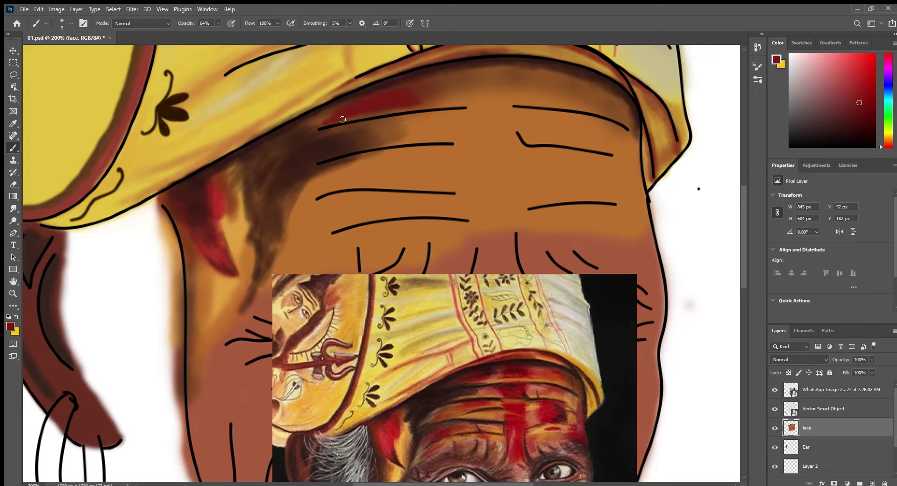
{"action": "key", "text": "2"}
{"action": "key", "text": "4"}
{"action": "left_click_drag", "start_coordinate": [464, 101], "coordinate": [514, 93]}
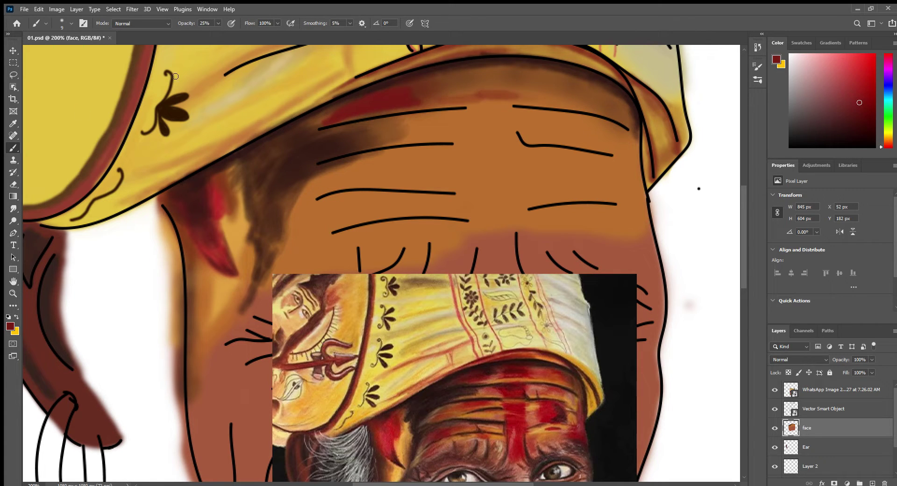
{"action": "mouse_move", "coordinate": [449, 95]}
{"action": "left_mouse_down"}
{"action": "mouse_move", "coordinate": [495, 86]}
{"action": "mouse_move", "coordinate": [616, 98]}
{"action": "left_mouse_up"}
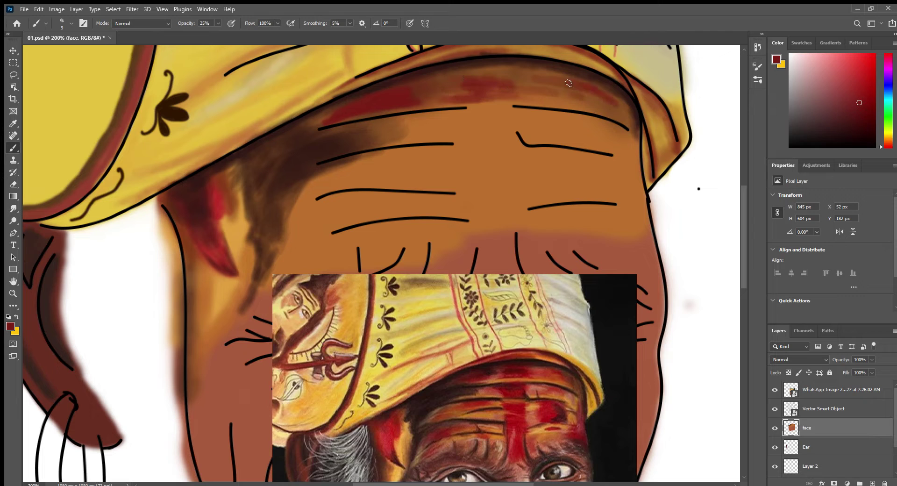
{"action": "left_click_drag", "start_coordinate": [528, 79], "coordinate": [574, 90]}
Step: At 45% opacity, paint dark red patches and a vertical stripe on the forehead centre and right
{"action": "key", "text": "0"}
{"action": "key", "text": "8"}
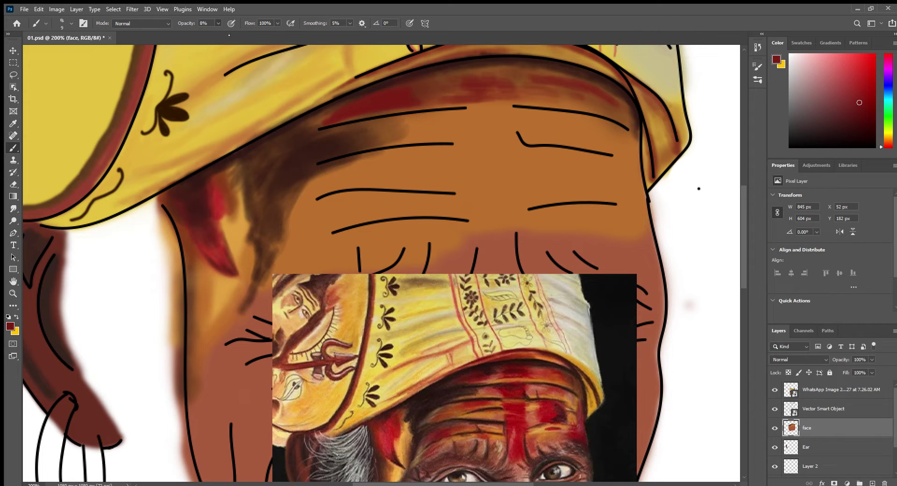
{"action": "key", "text": "4"}
{"action": "key", "text": "5"}
{"action": "left_click_drag", "start_coordinate": [462, 137], "coordinate": [510, 135]}
{"action": "mouse_move", "coordinate": [448, 122]}
{"action": "left_mouse_down"}
{"action": "mouse_move", "coordinate": [514, 107]}
{"action": "mouse_move", "coordinate": [519, 143]}
{"action": "left_mouse_up"}
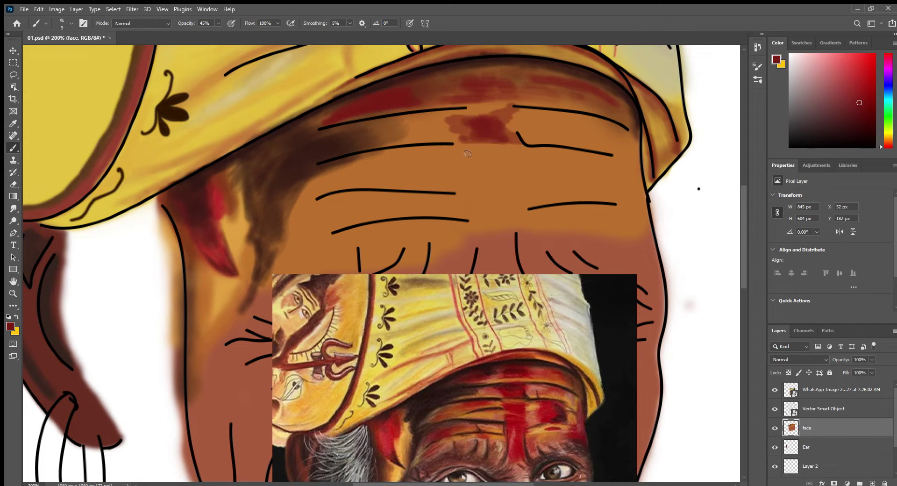
{"action": "left_click_drag", "start_coordinate": [355, 163], "coordinate": [435, 151]}
{"action": "left_click_drag", "start_coordinate": [556, 154], "coordinate": [589, 196]}
{"action": "mouse_move", "coordinate": [584, 161]}
{"action": "left_mouse_down"}
{"action": "mouse_move", "coordinate": [598, 198]}
{"action": "mouse_move", "coordinate": [574, 196]}
{"action": "left_mouse_up"}
{"action": "mouse_move", "coordinate": [512, 158]}
{"action": "left_mouse_down"}
{"action": "mouse_move", "coordinate": [477, 162]}
{"action": "mouse_move", "coordinate": [497, 268]}
{"action": "mouse_move", "coordinate": [488, 194]}
{"action": "mouse_move", "coordinate": [493, 257]}
{"action": "left_mouse_up"}
Step: Sample a brighter red and brighten the left and right forehead strokes and right face edge
{"action": "key", "text": "i"}
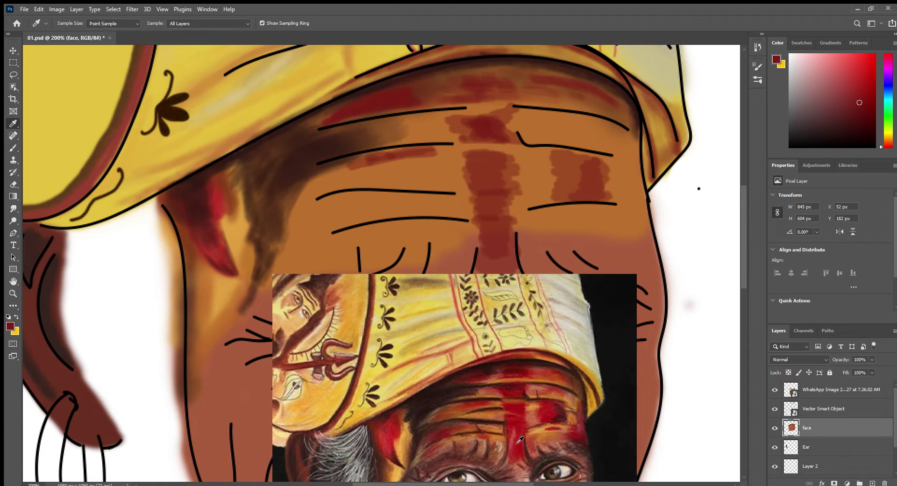
{"action": "left_click", "coordinate": [520, 439]}
{"action": "key", "text": "b"}
{"action": "mouse_move", "coordinate": [337, 198]}
{"action": "left_mouse_down"}
{"action": "mouse_move", "coordinate": [294, 231]}
{"action": "mouse_move", "coordinate": [358, 220]}
{"action": "left_mouse_up"}
{"action": "left_click_drag", "start_coordinate": [371, 162], "coordinate": [440, 150]}
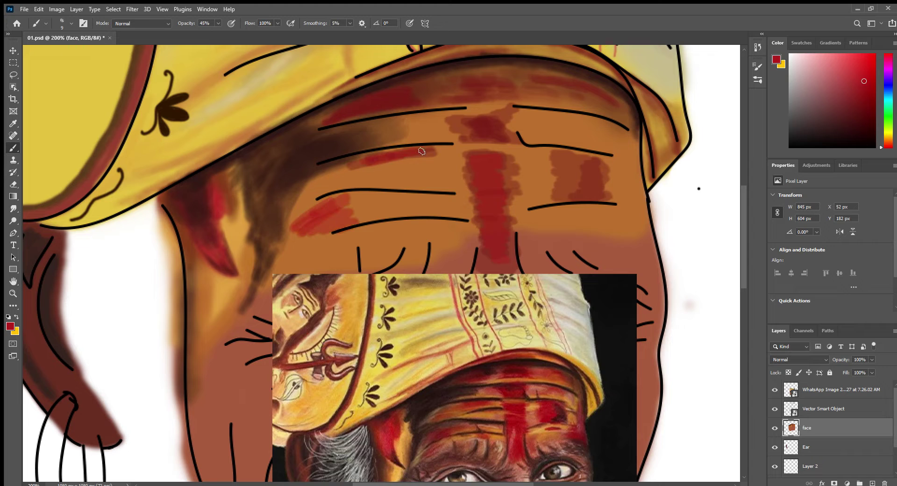
{"action": "left_click_drag", "start_coordinate": [552, 159], "coordinate": [589, 201]}
{"action": "mouse_move", "coordinate": [624, 224]}
{"action": "left_mouse_down"}
{"action": "mouse_move", "coordinate": [655, 236]}
{"action": "mouse_move", "coordinate": [644, 225]}
{"action": "mouse_move", "coordinate": [638, 173]}
{"action": "left_mouse_up"}
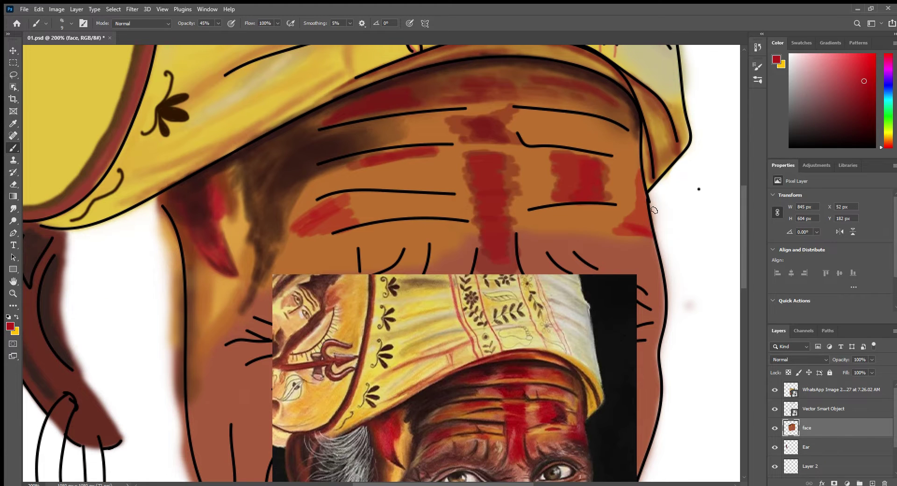
Step: Layer red above the lowest wrinkle, darken the central stripe, and fill between the stripes
{"action": "left_click_drag", "start_coordinate": [291, 264], "coordinate": [327, 247]}
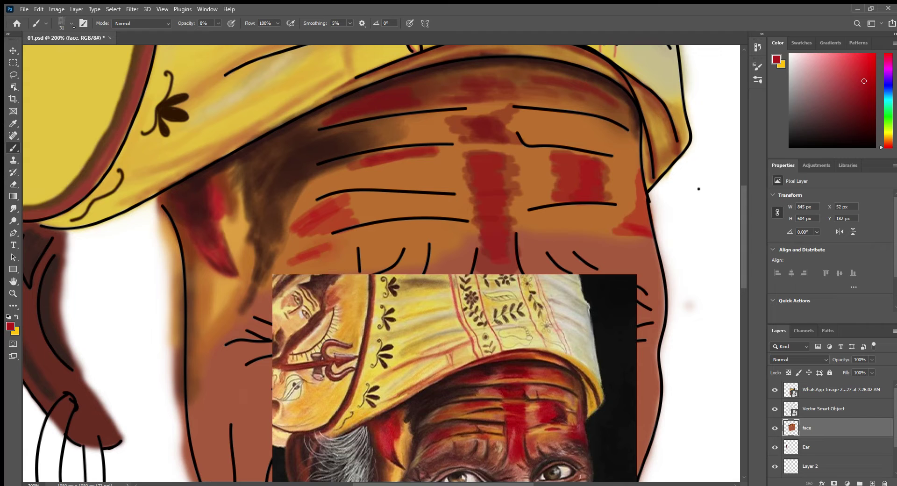
{"action": "mouse_move", "coordinate": [343, 246]}
{"action": "left_mouse_down"}
{"action": "mouse_move", "coordinate": [285, 255]}
{"action": "mouse_move", "coordinate": [369, 196]}
{"action": "mouse_move", "coordinate": [415, 215]}
{"action": "left_mouse_up"}
{"action": "mouse_move", "coordinate": [361, 174]}
{"action": "left_mouse_down"}
{"action": "mouse_move", "coordinate": [299, 196]}
{"action": "mouse_move", "coordinate": [430, 156]}
{"action": "mouse_move", "coordinate": [308, 187]}
{"action": "mouse_move", "coordinate": [281, 261]}
{"action": "left_mouse_up"}
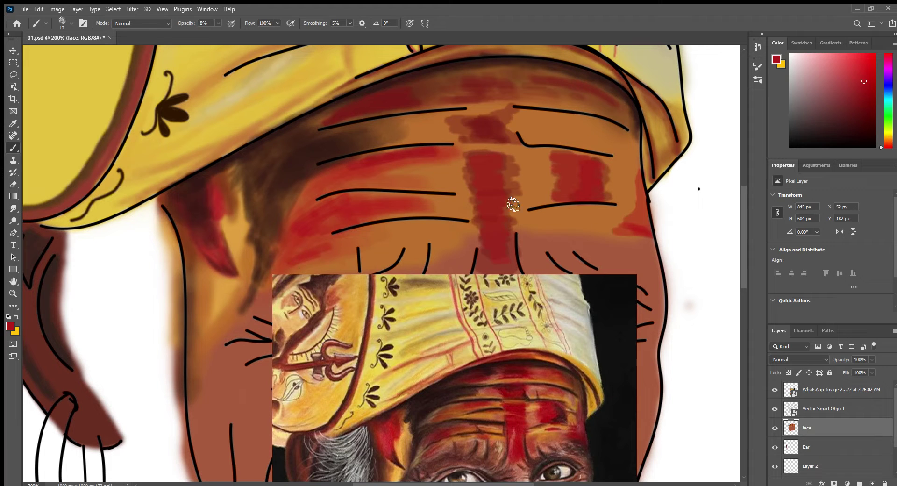
{"action": "left_click_drag", "start_coordinate": [465, 149], "coordinate": [551, 206]}
{"action": "left_click_drag", "start_coordinate": [547, 154], "coordinate": [571, 180]}
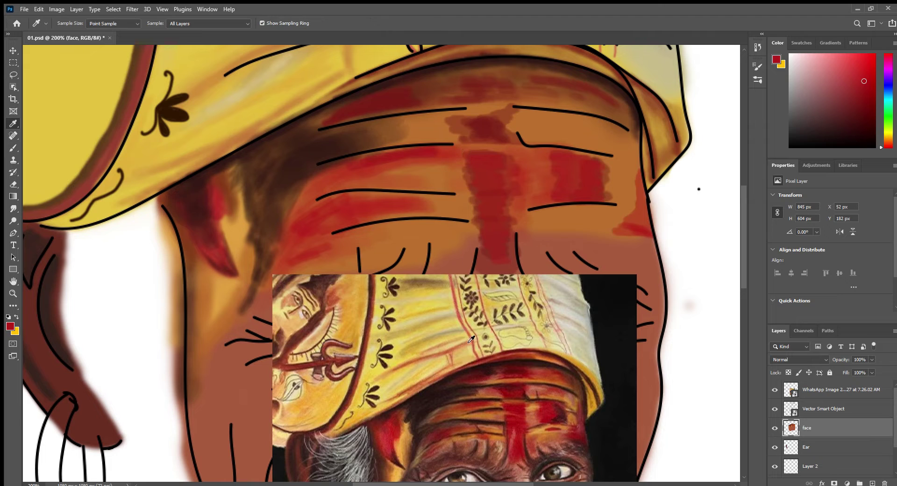
Step: Sample a light orange and blend it across the middle and right of the forehead
{"action": "left_click", "coordinate": [439, 199], "text": "alt"}
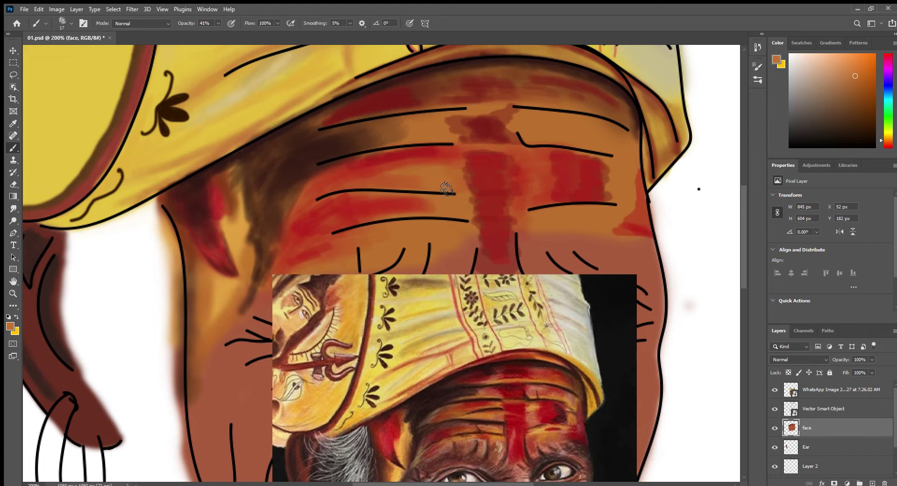
{"action": "left_click", "coordinate": [584, 402], "text": "alt"}
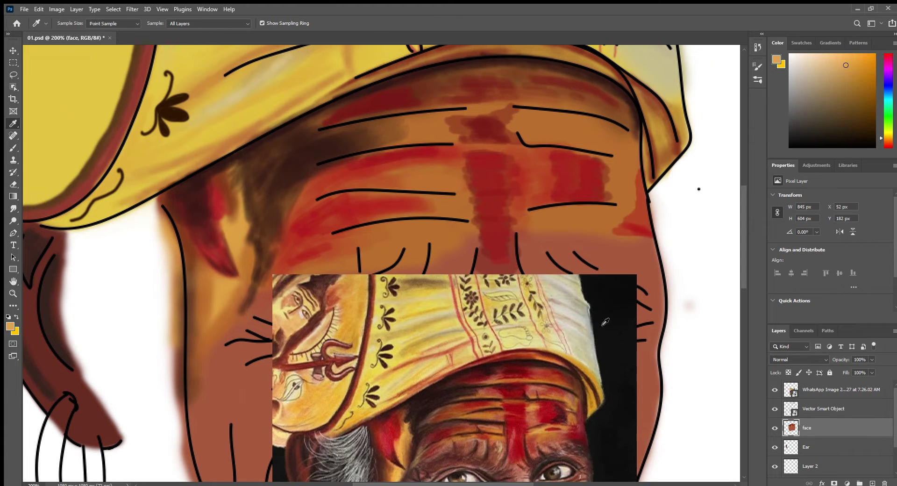
{"action": "key", "text": "bracketleft"}
{"action": "left_click_drag", "start_coordinate": [450, 184], "coordinate": [381, 186]}
{"action": "mouse_move", "coordinate": [470, 212]}
{"action": "left_mouse_down"}
{"action": "mouse_move", "coordinate": [388, 212]}
{"action": "mouse_move", "coordinate": [361, 229]}
{"action": "left_mouse_up"}
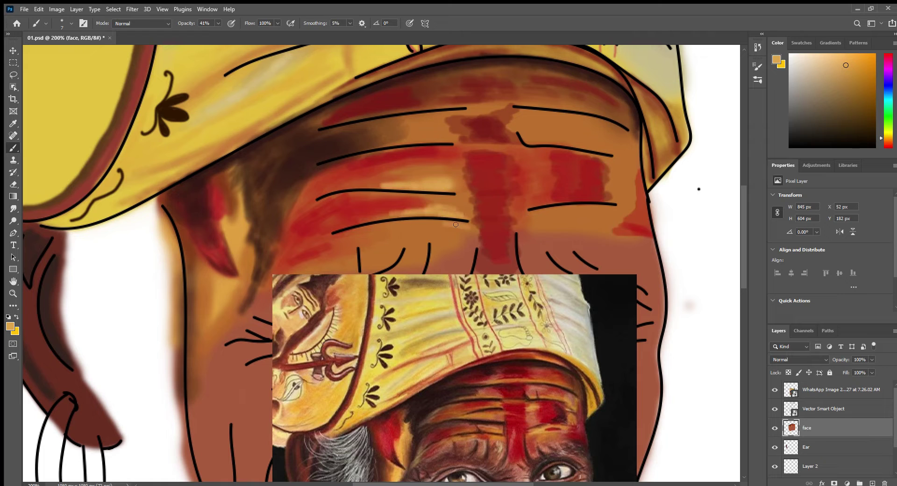
{"action": "left_click_drag", "start_coordinate": [532, 209], "coordinate": [552, 216]}
{"action": "left_click_drag", "start_coordinate": [556, 155], "coordinate": [513, 159]}
Step: Blend light orange across the upper forehead, left creases and lower forehead
{"action": "left_click_drag", "start_coordinate": [626, 180], "coordinate": [598, 199]}
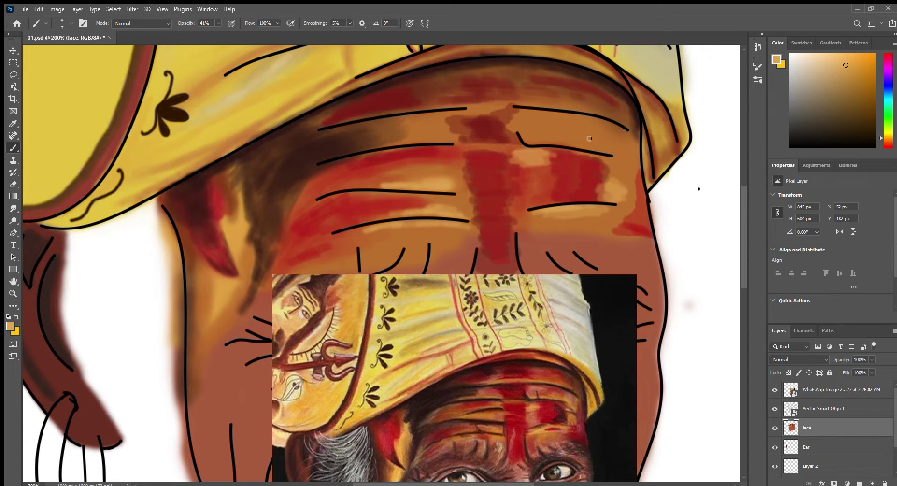
{"action": "mouse_move", "coordinate": [633, 143]}
{"action": "left_mouse_down"}
{"action": "mouse_move", "coordinate": [533, 145]}
{"action": "mouse_move", "coordinate": [551, 147]}
{"action": "left_mouse_up"}
{"action": "left_click_drag", "start_coordinate": [537, 105], "coordinate": [508, 101]}
{"action": "left_click_drag", "start_coordinate": [608, 112], "coordinate": [537, 106]}
{"action": "left_click_drag", "start_coordinate": [528, 105], "coordinate": [364, 116]}
{"action": "mouse_move", "coordinate": [448, 140]}
{"action": "left_mouse_down"}
{"action": "mouse_move", "coordinate": [332, 155]}
{"action": "mouse_move", "coordinate": [311, 194]}
{"action": "left_mouse_up"}
{"action": "left_click_drag", "start_coordinate": [392, 183], "coordinate": [306, 196]}
{"action": "left_click_drag", "start_coordinate": [358, 231], "coordinate": [292, 255]}
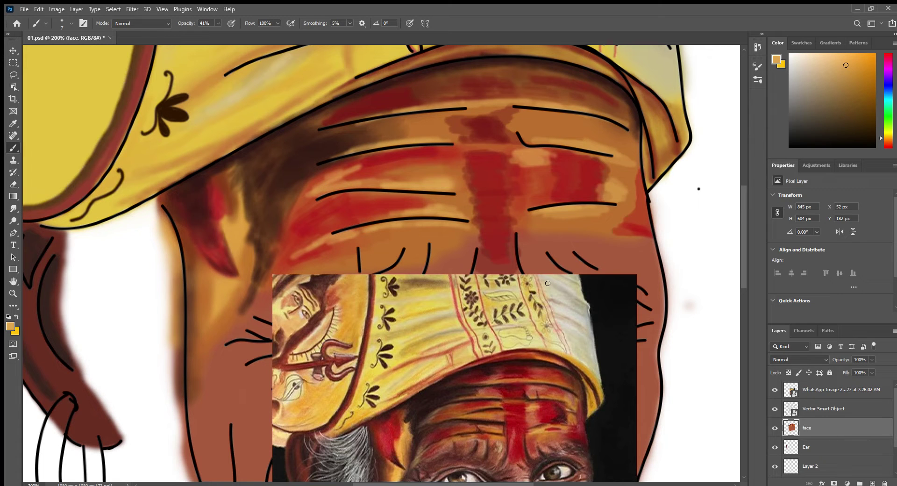
{"action": "left_click_drag", "start_coordinate": [380, 237], "coordinate": [327, 213]}
{"action": "left_click_drag", "start_coordinate": [392, 210], "coordinate": [290, 266]}
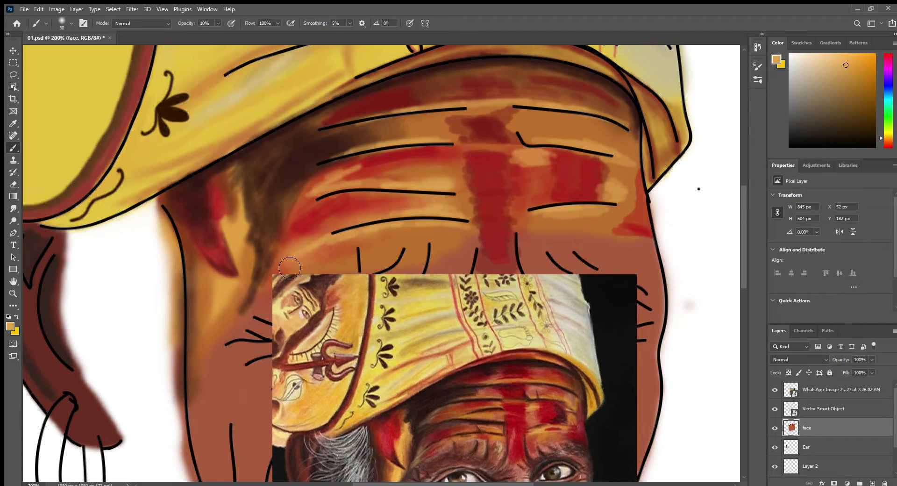
Step: With a smaller brush, faintly glaze the brow lines and soften skin around the red vertical mark
{"action": "key", "text": "bracketleft"}
{"action": "key", "text": "bracketleft"}
{"action": "key", "text": "bracketleft"}
{"action": "left_click_drag", "start_coordinate": [455, 190], "coordinate": [299, 201]}
{"action": "left_click_drag", "start_coordinate": [369, 159], "coordinate": [332, 150]}
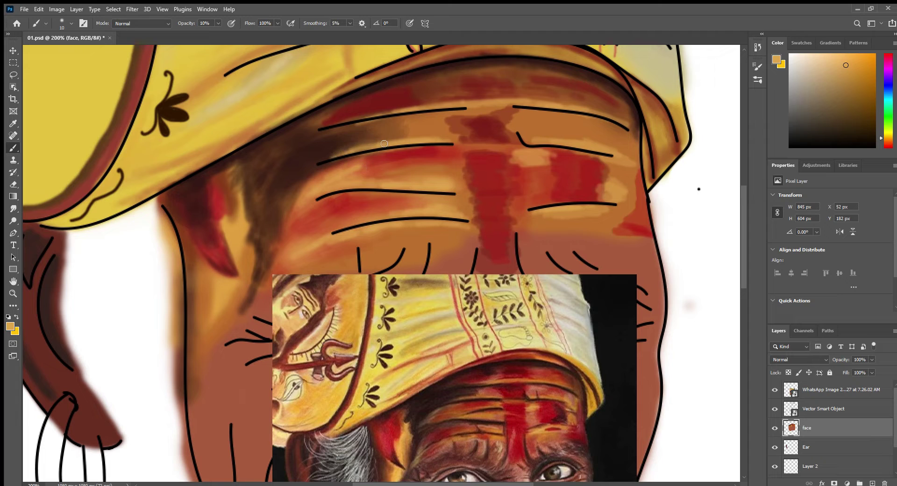
{"action": "left_click_drag", "start_coordinate": [407, 140], "coordinate": [321, 164]}
{"action": "mouse_move", "coordinate": [336, 124]}
{"action": "left_mouse_down"}
{"action": "mouse_move", "coordinate": [443, 105]}
{"action": "mouse_move", "coordinate": [635, 127]}
{"action": "left_mouse_up"}
{"action": "mouse_move", "coordinate": [546, 140]}
{"action": "left_mouse_down"}
{"action": "mouse_move", "coordinate": [612, 146]}
{"action": "mouse_move", "coordinate": [612, 234]}
{"action": "mouse_move", "coordinate": [547, 221]}
{"action": "mouse_move", "coordinate": [615, 218]}
{"action": "mouse_move", "coordinate": [635, 197]}
{"action": "left_mouse_up"}
{"action": "mouse_move", "coordinate": [558, 161]}
{"action": "left_mouse_down"}
{"action": "mouse_move", "coordinate": [500, 147]}
{"action": "mouse_move", "coordinate": [589, 155]}
{"action": "left_mouse_up"}
{"action": "left_click_drag", "start_coordinate": [486, 147], "coordinate": [528, 170]}
{"action": "mouse_move", "coordinate": [491, 115]}
{"action": "left_mouse_down"}
{"action": "mouse_move", "coordinate": [430, 124]}
{"action": "mouse_move", "coordinate": [477, 157]}
{"action": "left_mouse_up"}
Step: Set a smaller brush at 14% opacity and sample a darker maroon for the creases
{"action": "left_click", "coordinate": [492, 238], "text": "alt"}
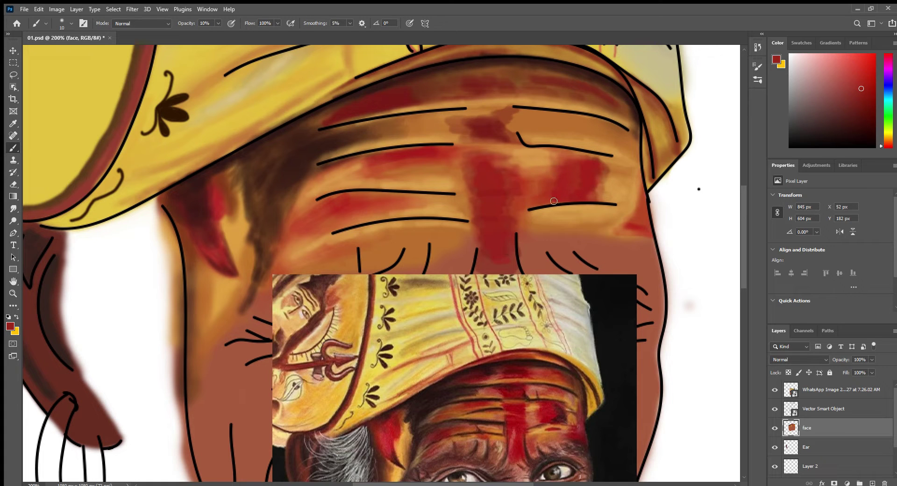
{"action": "key", "text": "bracketleft"}
{"action": "key", "text": "bracketleft"}
{"action": "key", "text": "bracketleft"}
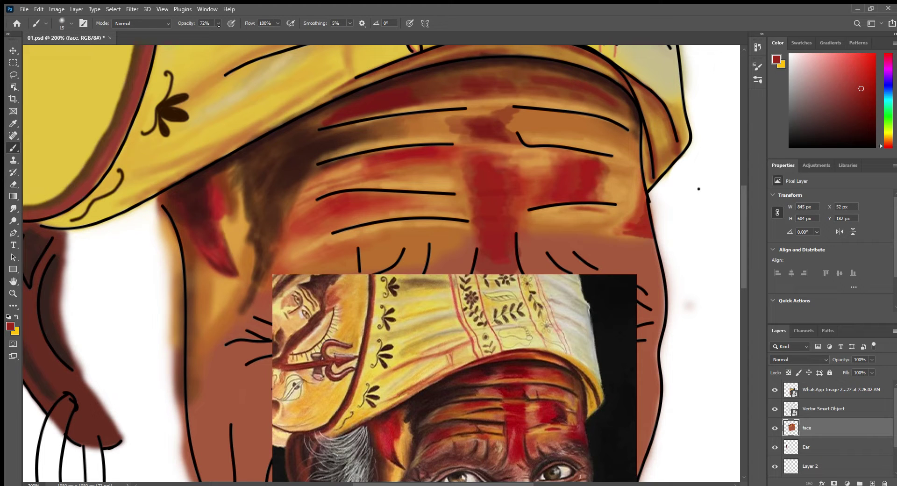
{"action": "key", "text": "1"}
{"action": "key", "text": "4"}
{"action": "key", "text": "bracketleft"}
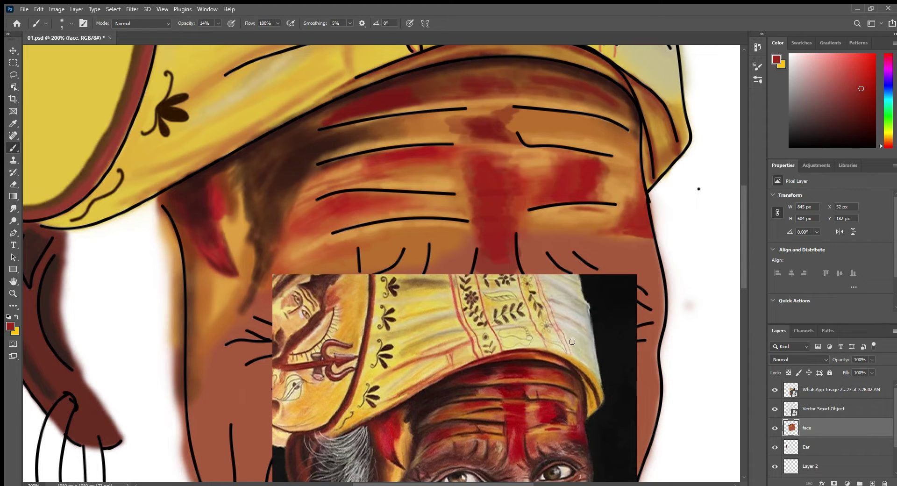
{"action": "left_click", "coordinate": [589, 177], "text": "alt"}
Step: Darken the forehead wrinkle lines and the right face outline in dark maroon
{"action": "left_click_drag", "start_coordinate": [652, 229], "coordinate": [645, 222]}
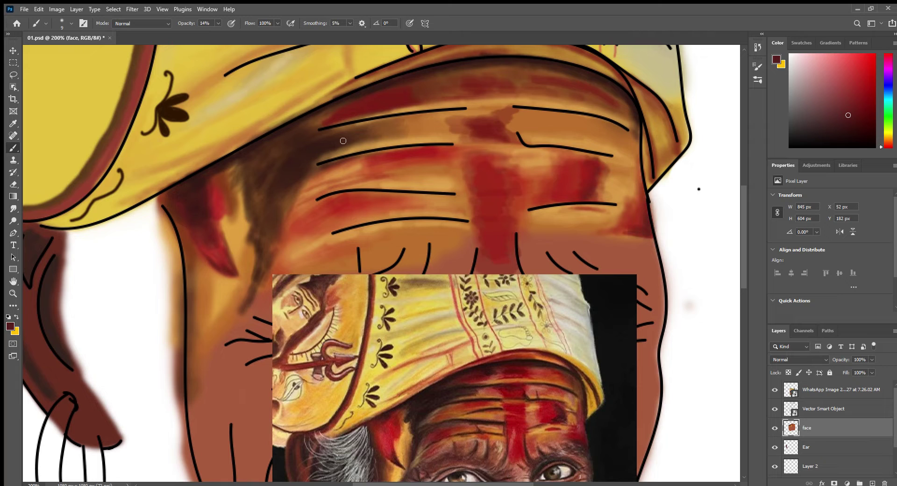
{"action": "mouse_move", "coordinate": [336, 123]}
{"action": "left_mouse_down"}
{"action": "mouse_move", "coordinate": [465, 108]}
{"action": "mouse_move", "coordinate": [433, 117]}
{"action": "left_mouse_up"}
{"action": "left_click_drag", "start_coordinate": [517, 106], "coordinate": [626, 129]}
{"action": "left_click_drag", "start_coordinate": [313, 166], "coordinate": [458, 143]}
{"action": "left_click_drag", "start_coordinate": [518, 136], "coordinate": [612, 156]}
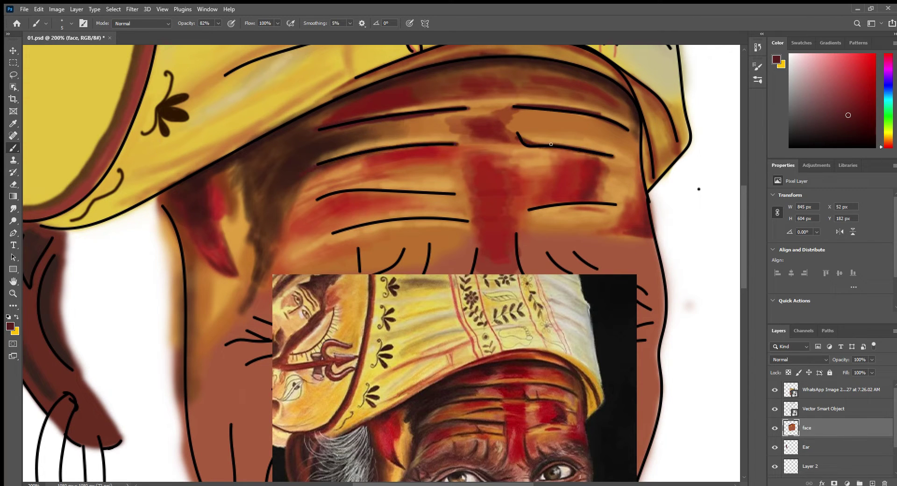
{"action": "left_click_drag", "start_coordinate": [448, 168], "coordinate": [383, 177]}
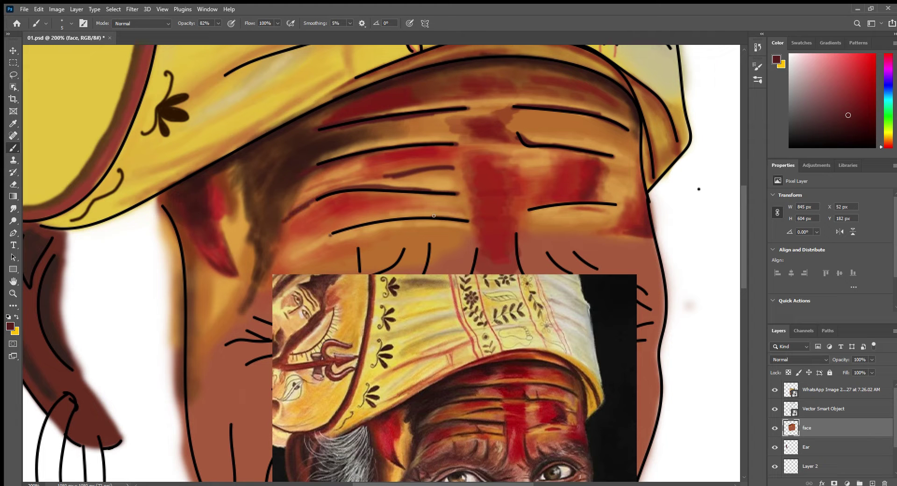
{"action": "left_click_drag", "start_coordinate": [450, 216], "coordinate": [323, 233]}
{"action": "left_click_drag", "start_coordinate": [531, 210], "coordinate": [625, 204]}
{"action": "left_click_drag", "start_coordinate": [603, 171], "coordinate": [631, 176]}
Step: Zoom in and, with a finer brush at 26% opacity, paint over each forehead line
{"action": "scroll", "coordinate": [592, 204], "scroll_direction": "up", "scroll_amount": 3}
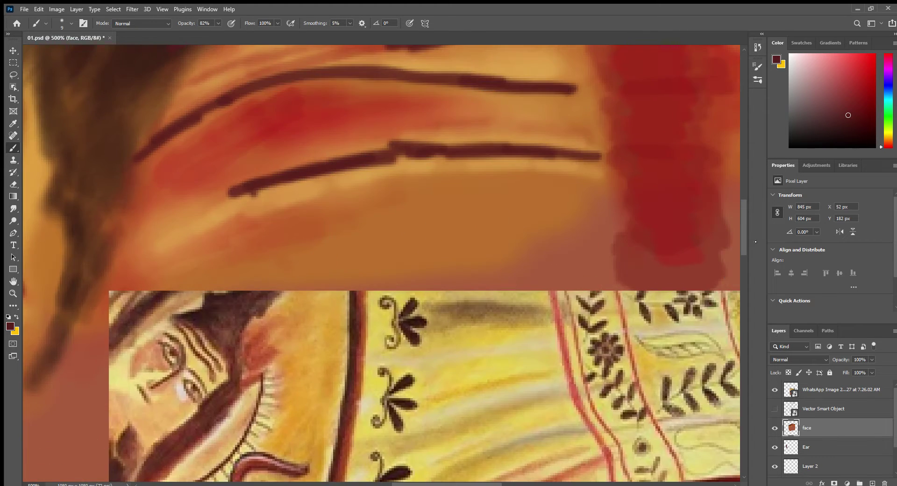
{"action": "scroll", "coordinate": [420, 234], "scroll_direction": "up", "scroll_amount": 3}
{"action": "key", "text": "2"}
{"action": "key", "text": "6"}
{"action": "left_click_drag", "start_coordinate": [220, 395], "coordinate": [388, 338]}
{"action": "key", "text": "bracketleft"}
{"action": "key", "text": "bracketleft"}
{"action": "key", "text": "bracketleft"}
{"action": "mouse_move", "coordinate": [258, 391]}
{"action": "left_mouse_down"}
{"action": "mouse_move", "coordinate": [376, 363]}
{"action": "mouse_move", "coordinate": [615, 357]}
{"action": "mouse_move", "coordinate": [342, 351]}
{"action": "mouse_move", "coordinate": [177, 430]}
{"action": "left_mouse_up"}
{"action": "mouse_move", "coordinate": [133, 357]}
{"action": "left_mouse_down"}
{"action": "mouse_move", "coordinate": [594, 295]}
{"action": "mouse_move", "coordinate": [183, 334]}
{"action": "left_mouse_up"}
{"action": "left_click_drag", "start_coordinate": [566, 227], "coordinate": [303, 248]}
{"action": "key", "text": "bracketright"}
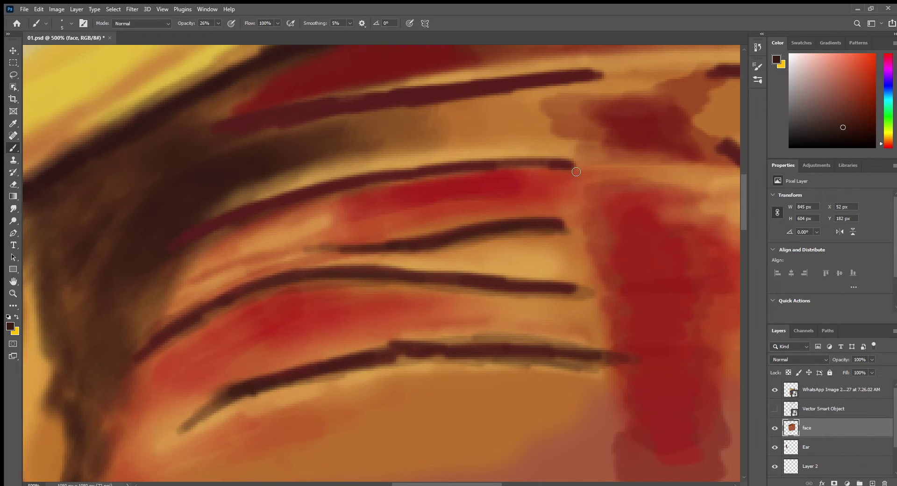
{"action": "mouse_move", "coordinate": [573, 169]}
{"action": "left_mouse_down"}
{"action": "mouse_move", "coordinate": [425, 177]}
{"action": "mouse_move", "coordinate": [196, 248]}
{"action": "left_mouse_up"}
{"action": "mouse_move", "coordinate": [215, 142]}
{"action": "left_mouse_down"}
{"action": "mouse_move", "coordinate": [566, 84]}
{"action": "mouse_move", "coordinate": [210, 117]}
{"action": "left_mouse_up"}
Step: Go over the four forehead lines once more, then return the view to 200%
{"action": "scroll", "coordinate": [210, 117], "scroll_direction": "down", "scroll_amount": 5}
{"action": "scroll", "coordinate": [348, 321], "scroll_direction": "up", "scroll_amount": 4}
{"action": "scroll", "coordinate": [348, 320], "scroll_direction": "up", "scroll_amount": 1}
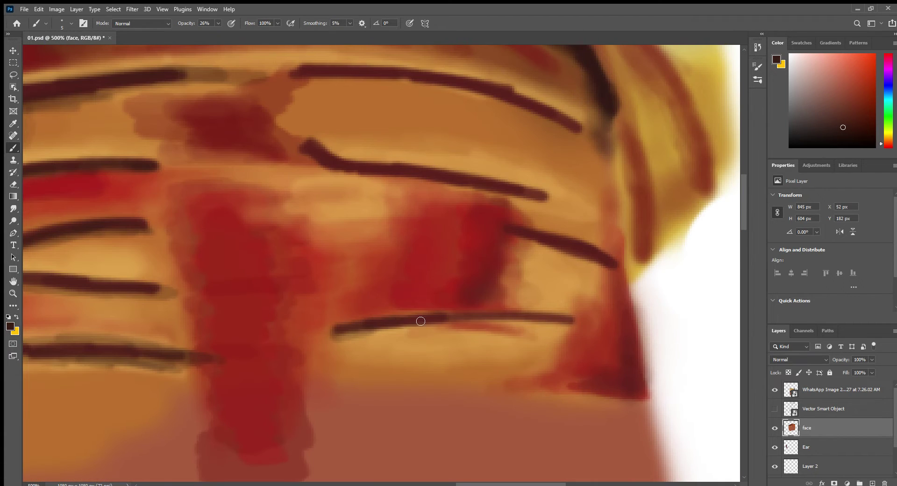
{"action": "left_click_drag", "start_coordinate": [334, 329], "coordinate": [594, 322]}
{"action": "left_click_drag", "start_coordinate": [285, 136], "coordinate": [579, 213]}
{"action": "left_click_drag", "start_coordinate": [444, 222], "coordinate": [622, 269]}
{"action": "left_click_drag", "start_coordinate": [290, 70], "coordinate": [341, 83]}
{"action": "key", "text": "ctrl+minus"}
{"action": "key", "text": "ctrl+minus"}
{"action": "key", "text": "ctrl+minus"}
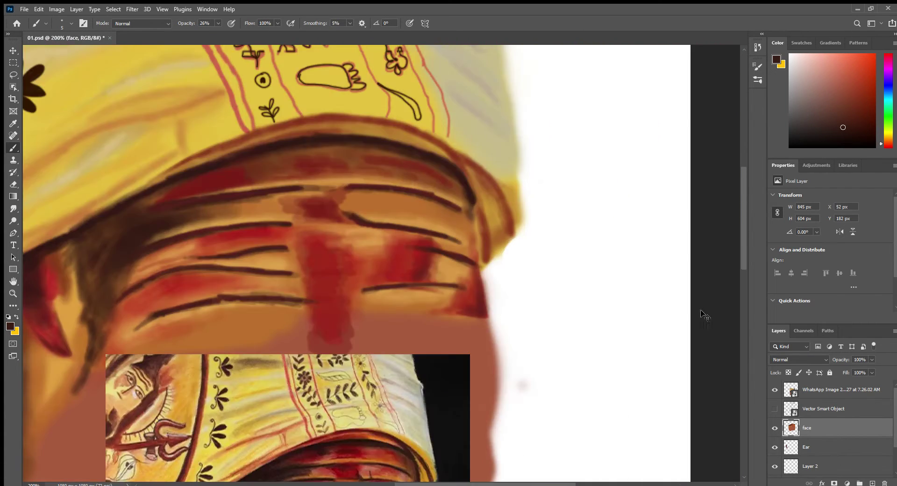
{"action": "key", "text": "ctrl+0"}
{"action": "key", "text": "ctrl+plus"}
{"action": "key", "text": "ctrl+plus"}
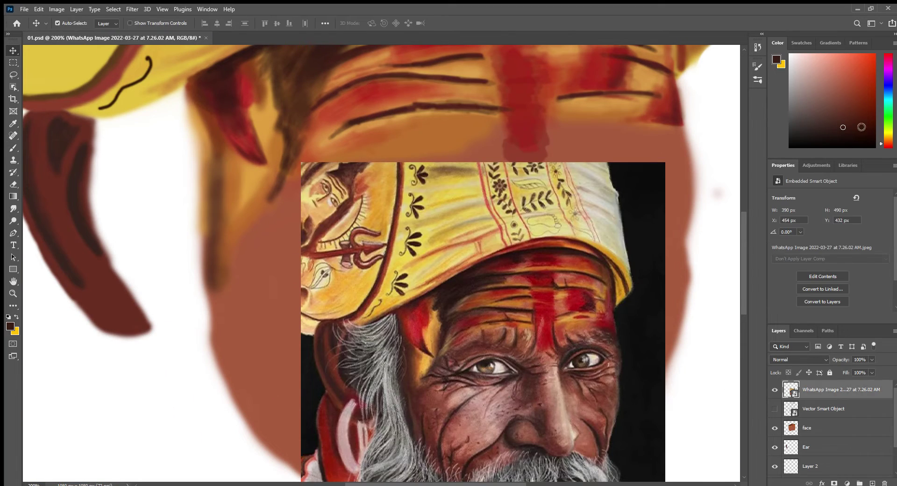
Step: Brush soft beige into both eye whites with a small brush, then sample brown from the reference
{"action": "key", "text": "ctrl+plus"}
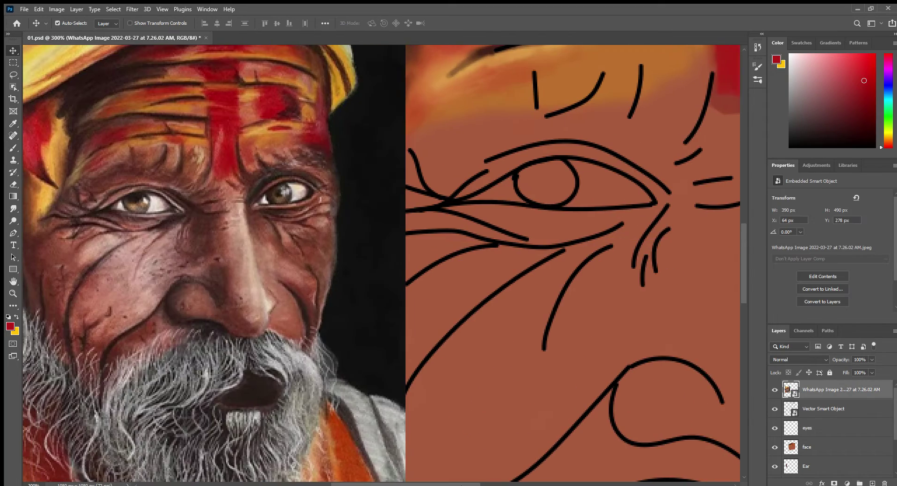
{"action": "key", "text": "b"}
{"action": "mouse_move", "coordinate": [588, 179]}
{"action": "left_mouse_down"}
{"action": "mouse_move", "coordinate": [613, 190]}
{"action": "mouse_move", "coordinate": [573, 203]}
{"action": "mouse_move", "coordinate": [639, 203]}
{"action": "mouse_move", "coordinate": [607, 173]}
{"action": "mouse_move", "coordinate": [624, 186]}
{"action": "mouse_move", "coordinate": [582, 183]}
{"action": "left_mouse_up"}
{"action": "key", "text": "bracketleft"}
{"action": "key", "text": "bracketleft"}
{"action": "key", "text": "bracketleft"}
{"action": "mouse_move", "coordinate": [507, 182]}
{"action": "left_mouse_down"}
{"action": "mouse_move", "coordinate": [472, 197]}
{"action": "mouse_move", "coordinate": [510, 197]}
{"action": "left_mouse_up"}
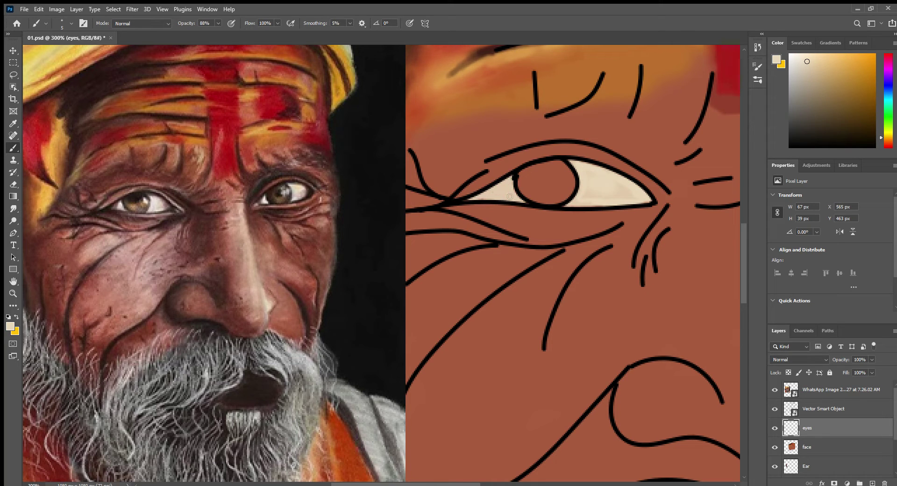
{"action": "scroll", "coordinate": [526, 437], "scroll_direction": "right", "scroll_amount": 5}
{"action": "left_click_drag", "start_coordinate": [567, 182], "coordinate": [585, 174]}
{"action": "mouse_move", "coordinate": [636, 140]}
{"action": "left_mouse_down"}
{"action": "mouse_move", "coordinate": [641, 172]}
{"action": "mouse_move", "coordinate": [666, 145]}
{"action": "mouse_move", "coordinate": [662, 160]}
{"action": "left_mouse_up"}
{"action": "scroll", "coordinate": [382, 261], "scroll_direction": "left", "scroll_amount": 2}
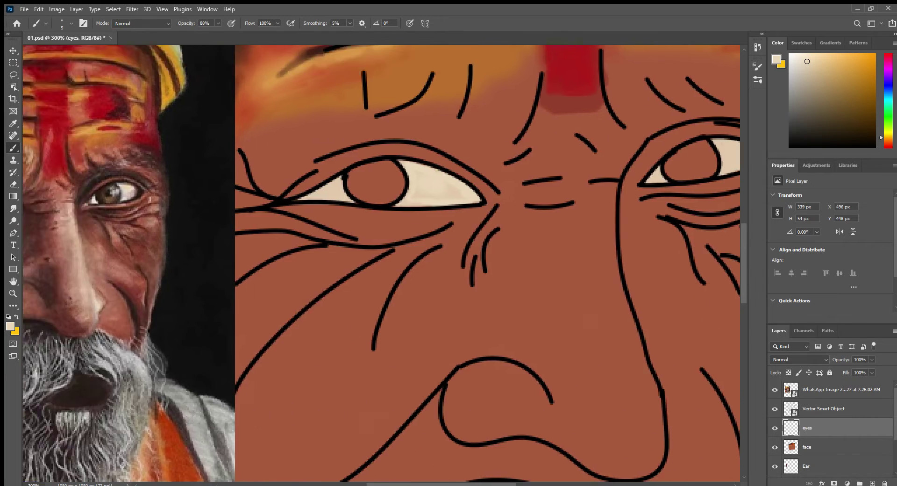
{"action": "scroll", "coordinate": [381, 262], "scroll_direction": "left", "scroll_amount": 5}
{"action": "left_click", "coordinate": [221, 239], "text": "alt"}
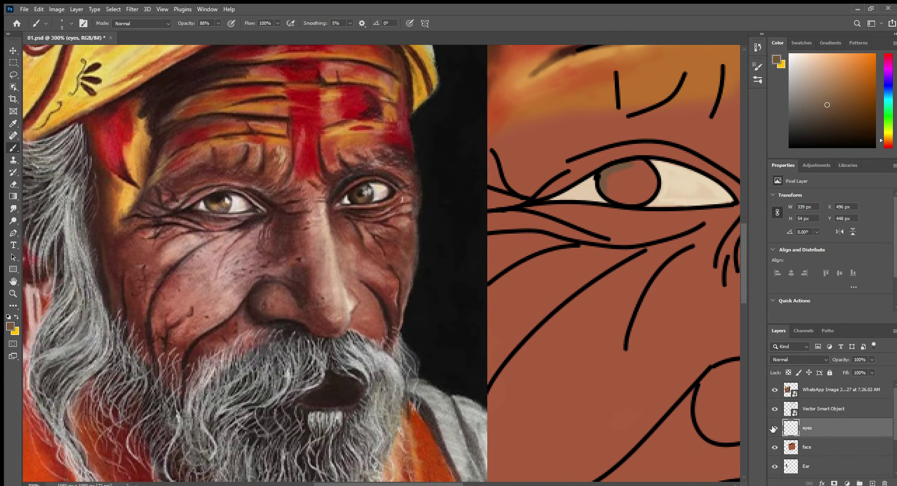
Step: Fill both irises with brown, hiding the line art briefly to paint underneath
{"action": "left_click", "coordinate": [775, 409]}
{"action": "left_click_drag", "start_coordinate": [650, 163], "coordinate": [612, 179]}
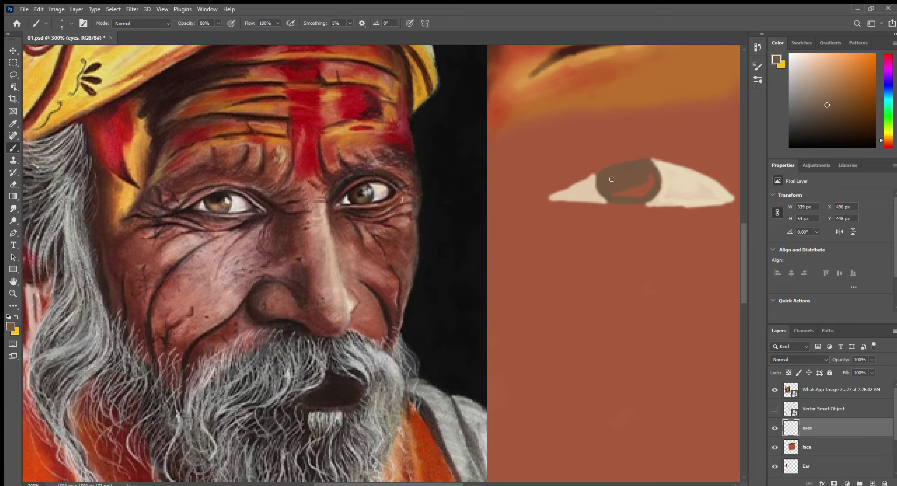
{"action": "left_click", "coordinate": [775, 409]}
{"action": "scroll", "coordinate": [592, 143], "scroll_direction": "right", "scroll_amount": 2}
{"action": "scroll", "coordinate": [592, 143], "scroll_direction": "right", "scroll_amount": 6}
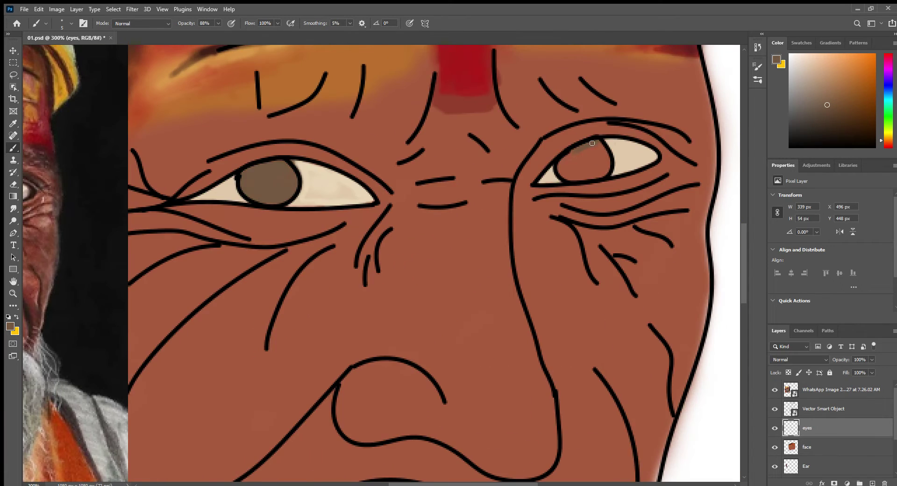
{"action": "left_click_drag", "start_coordinate": [605, 148], "coordinate": [599, 164]}
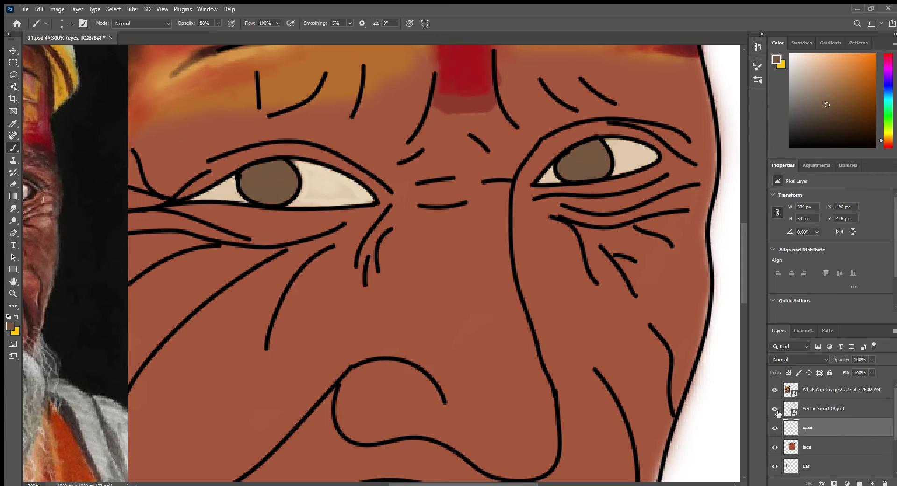
{"action": "scroll", "coordinate": [610, 168], "scroll_direction": "left", "scroll_amount": 8}
Step: Dab black pupils in the irises, darken the lower left iris, and pick light grey
{"action": "left_click", "coordinate": [610, 169], "text": "alt"}
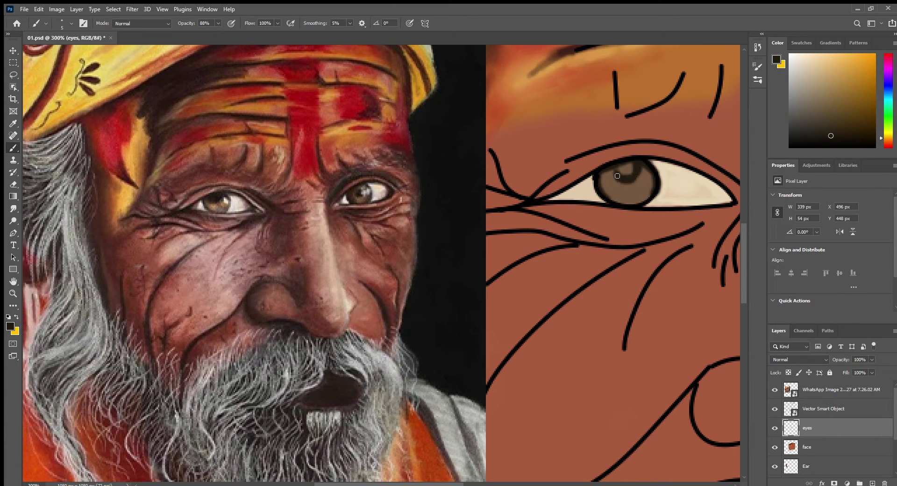
{"action": "left_click", "coordinate": [623, 178]}
{"action": "scroll", "coordinate": [623, 178], "scroll_direction": "right", "scroll_amount": 1}
{"action": "scroll", "coordinate": [654, 154], "scroll_direction": "right", "scroll_amount": 5}
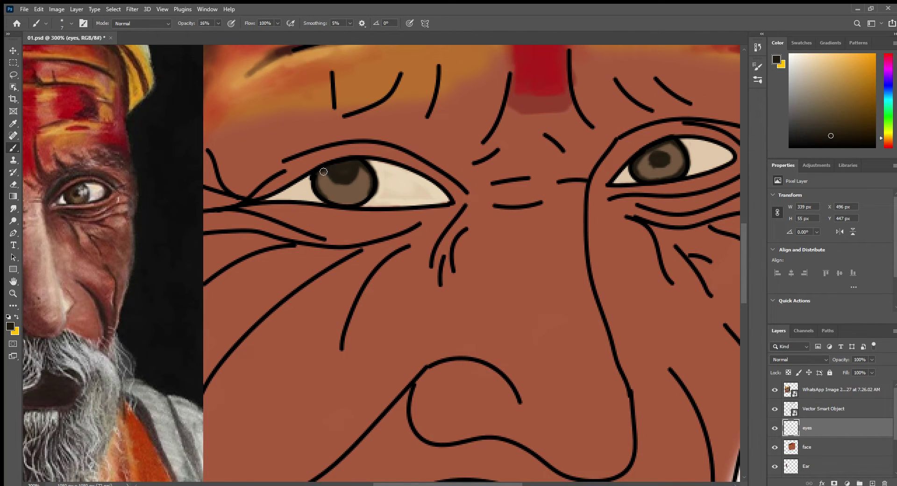
{"action": "left_click_drag", "start_coordinate": [361, 179], "coordinate": [347, 202]}
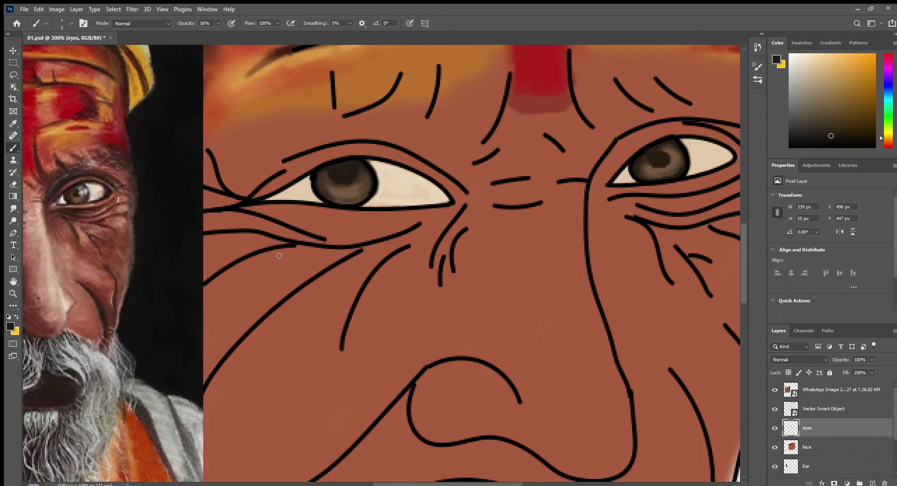
{"action": "left_click", "coordinate": [673, 162], "text": "alt"}
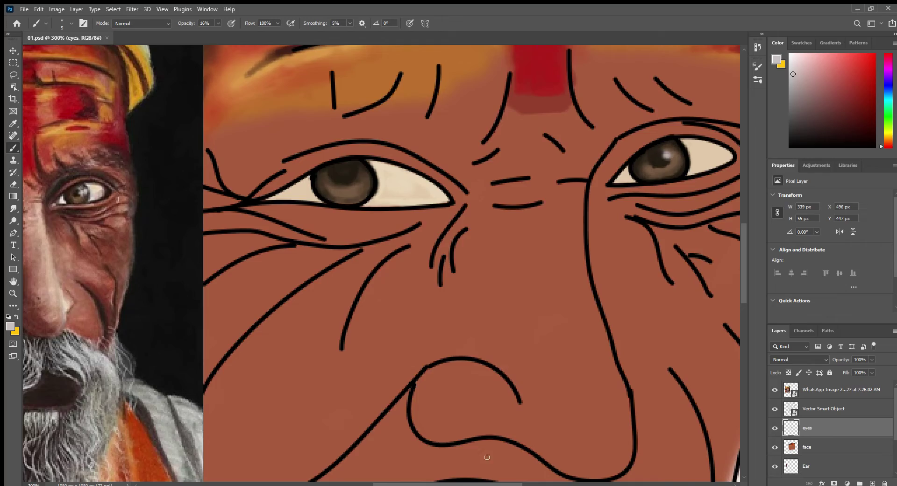
{"action": "scroll", "coordinate": [487, 457], "scroll_direction": "left", "scroll_amount": 5}
Step: Move the reference photo up and slightly left so it sits beside the face
{"action": "key", "text": "ctrl+0"}
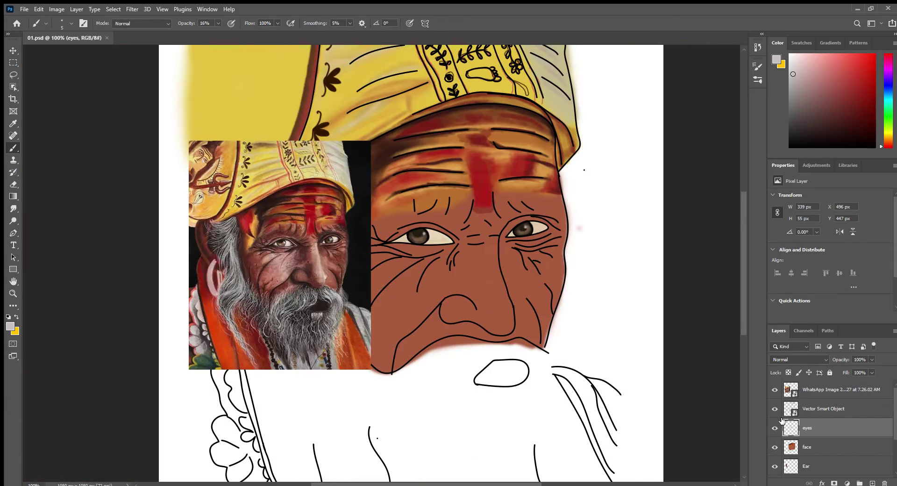
{"action": "key", "text": "v"}
{"action": "left_click_drag", "start_coordinate": [261, 280], "coordinate": [603, 393]}
{"action": "scroll", "coordinate": [514, 421], "scroll_direction": "up", "scroll_amount": 3}
{"action": "scroll", "coordinate": [494, 436], "scroll_direction": "down", "scroll_amount": 1}
{"action": "left_click_drag", "start_coordinate": [494, 436], "coordinate": [656, 100]}
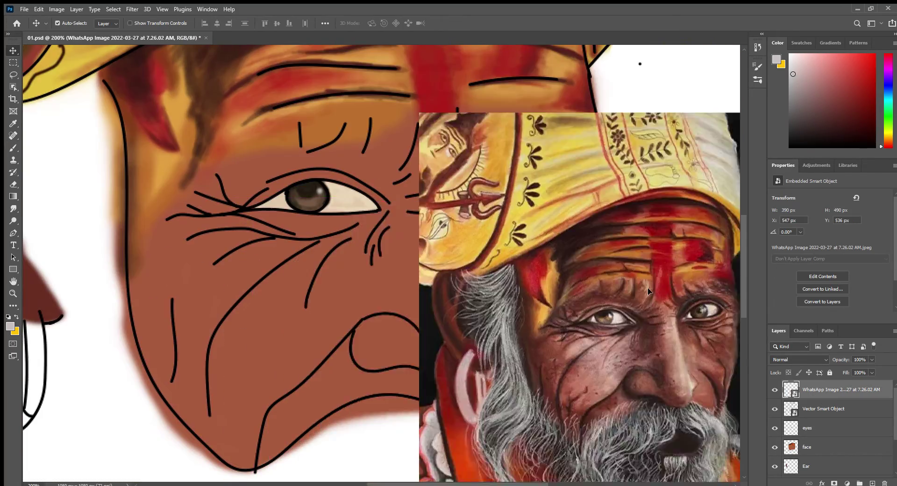
{"action": "scroll", "coordinate": [461, 361], "scroll_direction": "up", "scroll_amount": 3}
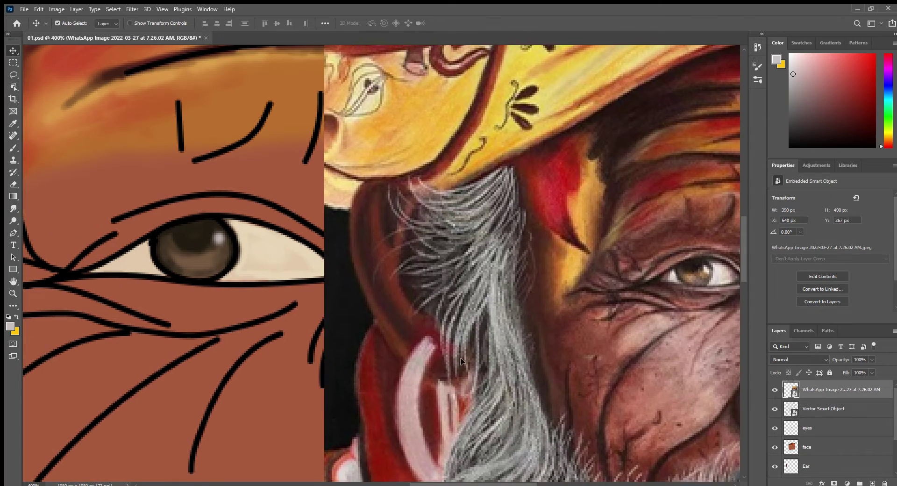
{"action": "left_click_drag", "start_coordinate": [461, 361], "coordinate": [424, 361]}
Step: On the eyes layer, shade the inner corner, upper lid and outer eye-white edge in black
{"action": "key", "text": "b"}
{"action": "left_click", "coordinate": [96, 275], "text": "alt"}
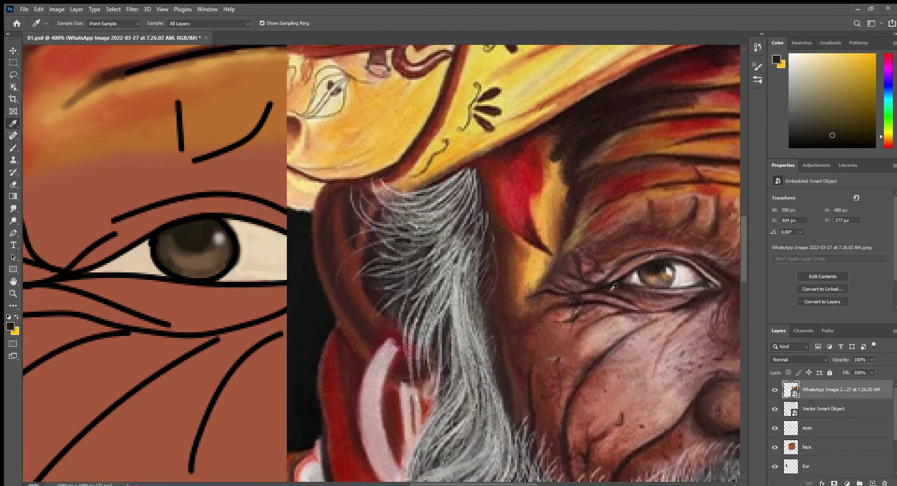
{"action": "key", "text": "alt+bracketleft"}
{"action": "key", "text": "alt+bracketleft"}
{"action": "left_click_drag", "start_coordinate": [92, 270], "coordinate": [117, 273]}
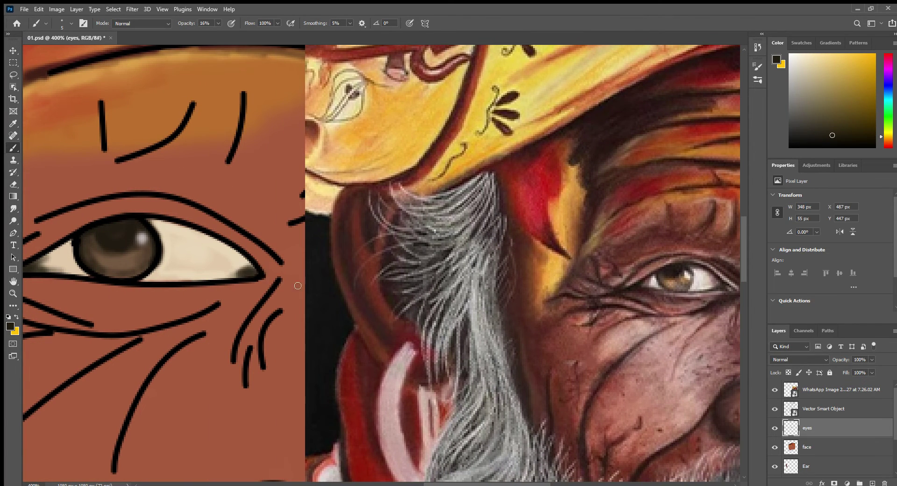
{"action": "mouse_move", "coordinate": [174, 224]}
{"action": "left_mouse_down"}
{"action": "mouse_move", "coordinate": [253, 273]}
{"action": "mouse_move", "coordinate": [145, 280]}
{"action": "left_mouse_up"}
{"action": "mouse_move", "coordinate": [243, 262]}
{"action": "left_mouse_down"}
{"action": "mouse_move", "coordinate": [149, 222]}
{"action": "mouse_move", "coordinate": [164, 236]}
{"action": "left_mouse_up"}
Step: Sample near-black colours and paint a dark brown stroke along the upper eyelid crease
{"action": "key", "text": "ctrl+minus"}
{"action": "left_click", "coordinate": [775, 409]}
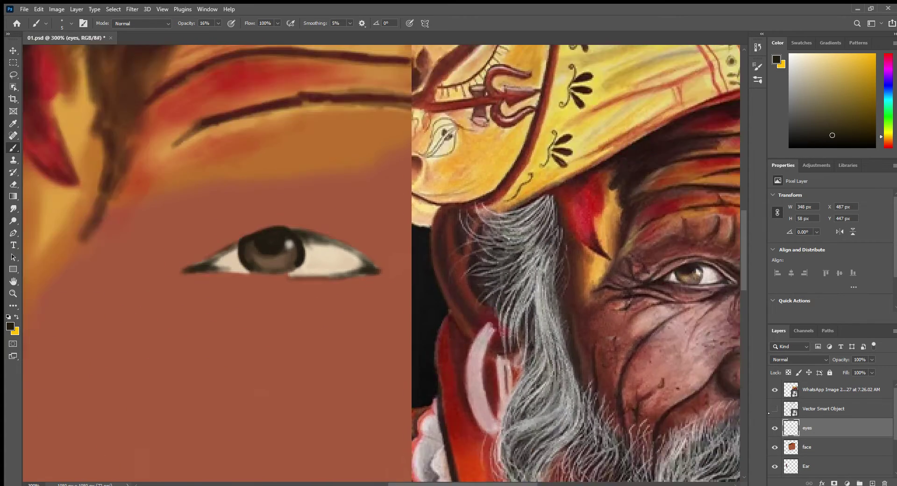
{"action": "key", "text": "ctrl+minus"}
{"action": "key", "text": "ctrl+minus"}
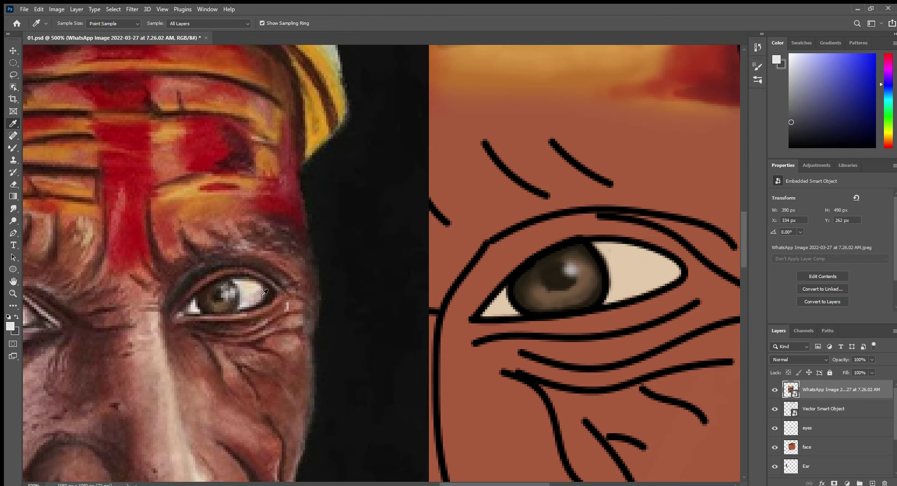
{"action": "left_click", "coordinate": [264, 293]}
{"action": "key", "text": "b"}
{"action": "left_click", "coordinate": [812, 429]}
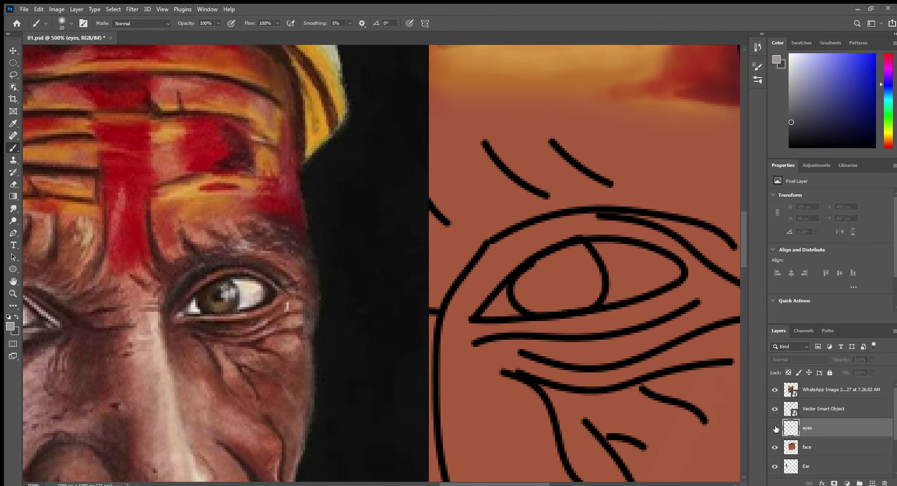
{"action": "left_click", "coordinate": [563, 306], "text": "alt"}
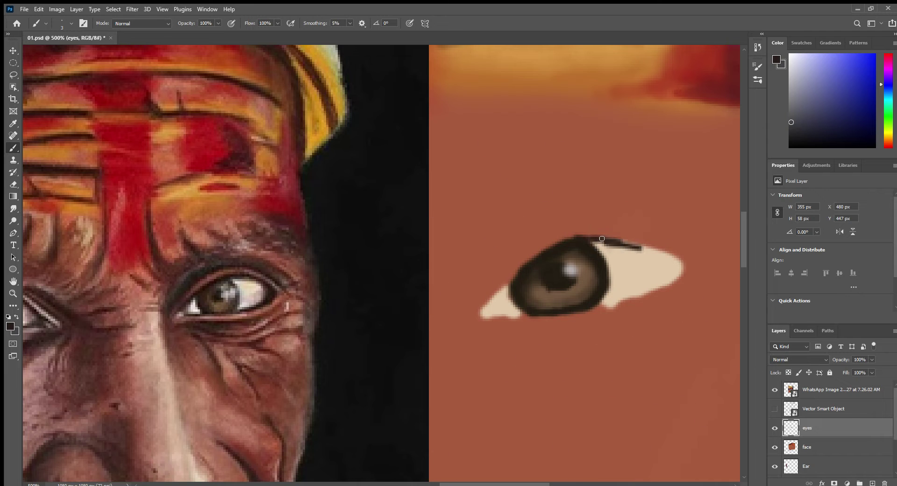
{"action": "left_click", "coordinate": [775, 408]}
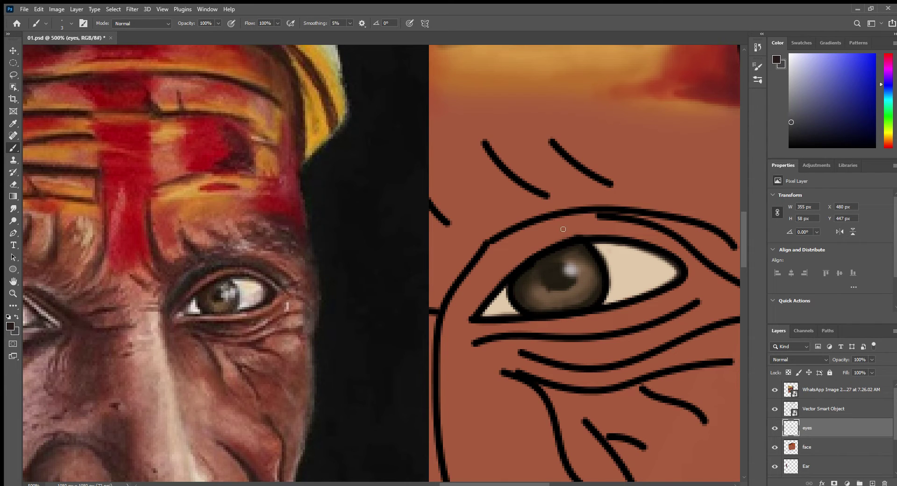
{"action": "left_click_drag", "start_coordinate": [563, 225], "coordinate": [477, 280]}
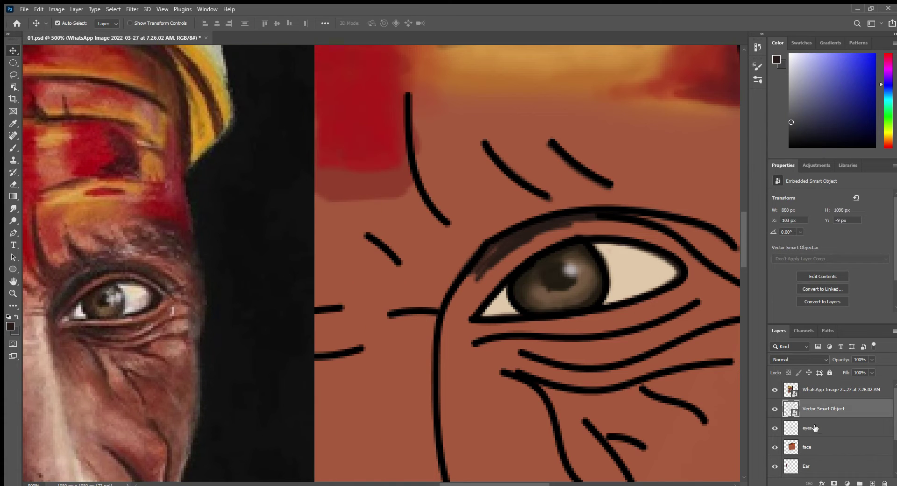
Step: With the line art hidden, paint dark strokes around the eye and wrinkle lines below the lower lid
{"action": "left_click_drag", "start_coordinate": [407, 94], "coordinate": [450, 224]}
{"action": "left_click_drag", "start_coordinate": [365, 234], "coordinate": [403, 265]}
{"action": "left_click_drag", "start_coordinate": [379, 316], "coordinate": [439, 308]}
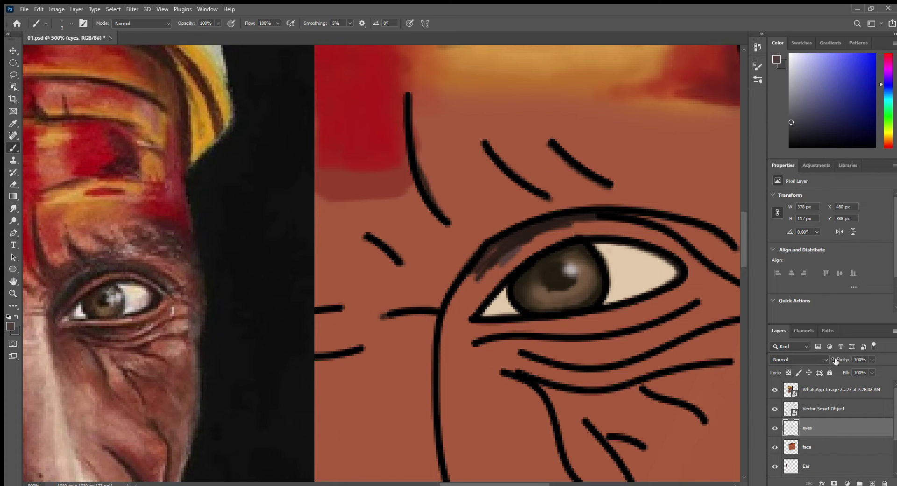
{"action": "left_click", "coordinate": [775, 408]}
{"action": "left_click_drag", "start_coordinate": [477, 324], "coordinate": [584, 317]}
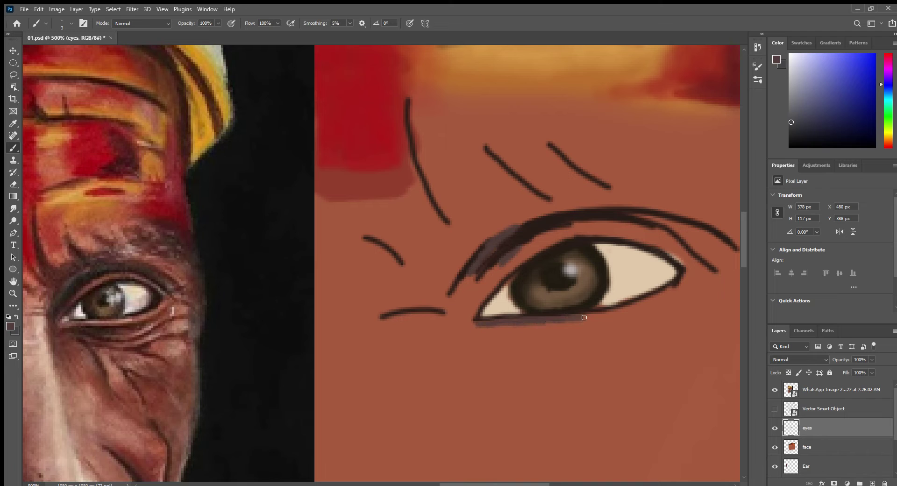
{"action": "mouse_move", "coordinate": [500, 330]}
{"action": "left_mouse_down"}
{"action": "mouse_move", "coordinate": [723, 292]}
{"action": "mouse_move", "coordinate": [713, 307]}
{"action": "left_mouse_up"}
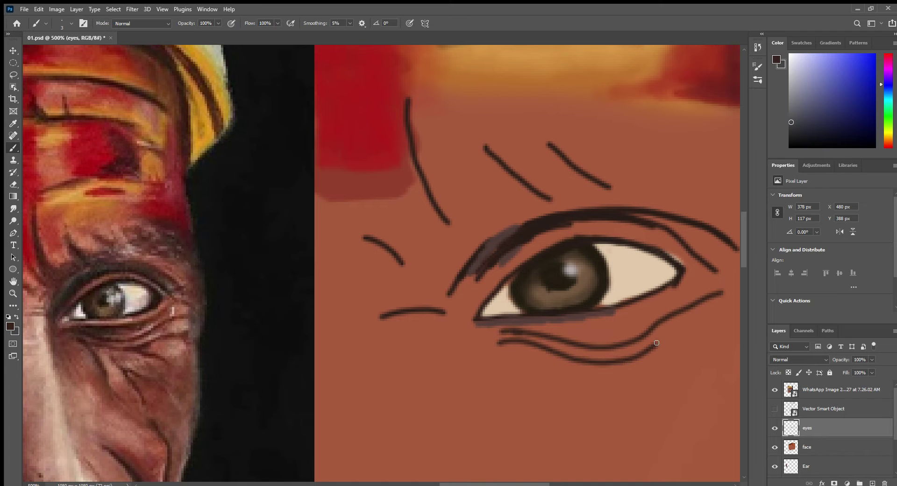
{"action": "left_click_drag", "start_coordinate": [628, 357], "coordinate": [683, 374]}
{"action": "left_click_drag", "start_coordinate": [608, 369], "coordinate": [634, 400]}
{"action": "left_click_drag", "start_coordinate": [537, 351], "coordinate": [565, 383]}
{"action": "scroll", "coordinate": [594, 276], "scroll_direction": "down", "scroll_amount": 1}
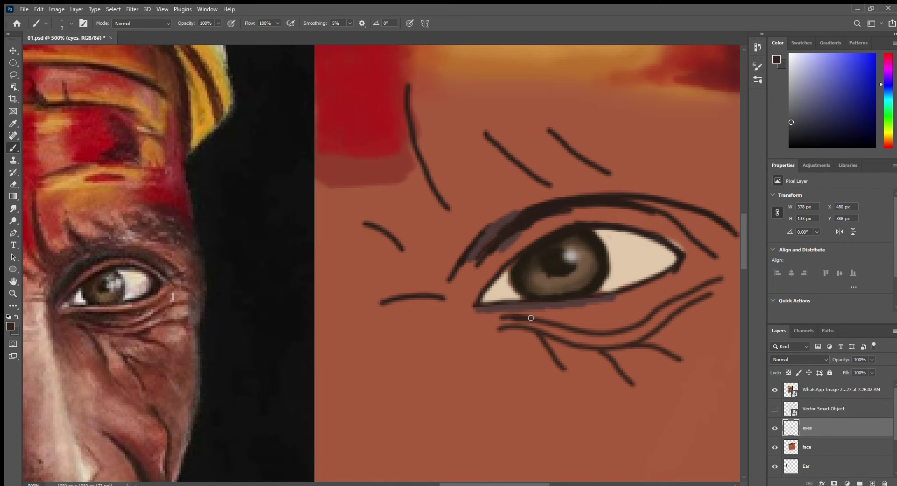
{"action": "mouse_move", "coordinate": [531, 318]}
{"action": "left_mouse_down"}
{"action": "mouse_move", "coordinate": [638, 295]}
{"action": "mouse_move", "coordinate": [622, 307]}
{"action": "left_mouse_up"}
Step: Add reddish-brown and purplish shading to the upper lid, under-eye wrinkles and brow crease
{"action": "left_click", "coordinate": [504, 231], "text": "alt"}
{"action": "mouse_move", "coordinate": [556, 219]}
{"action": "left_mouse_down"}
{"action": "mouse_move", "coordinate": [522, 245]}
{"action": "mouse_move", "coordinate": [647, 218]}
{"action": "left_mouse_up"}
{"action": "mouse_move", "coordinate": [544, 322]}
{"action": "left_mouse_down"}
{"action": "mouse_move", "coordinate": [635, 311]}
{"action": "mouse_move", "coordinate": [633, 337]}
{"action": "left_mouse_up"}
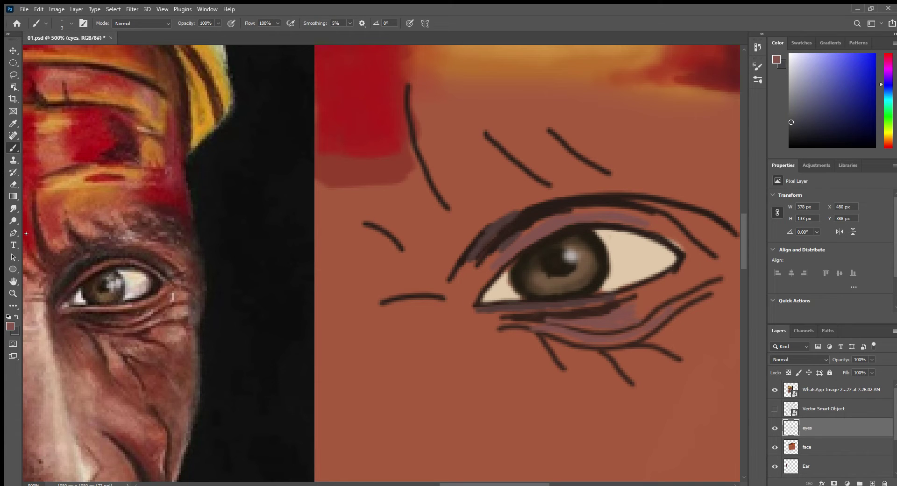
{"action": "left_click", "coordinate": [100, 261], "text": "alt"}
{"action": "key", "text": "bracketright"}
{"action": "key", "text": "bracketleft"}
{"action": "key", "text": "bracketleft"}
{"action": "key", "text": "bracketleft"}
{"action": "mouse_move", "coordinate": [491, 235]}
{"action": "left_mouse_down"}
{"action": "mouse_move", "coordinate": [448, 254]}
{"action": "mouse_move", "coordinate": [450, 204]}
{"action": "mouse_move", "coordinate": [459, 202]}
{"action": "mouse_move", "coordinate": [451, 249]}
{"action": "mouse_move", "coordinate": [531, 182]}
{"action": "mouse_move", "coordinate": [671, 206]}
{"action": "mouse_move", "coordinate": [561, 154]}
{"action": "left_mouse_up"}
Step: Shade the upper eyelid and crease dark brown, then choose the mixer brush
{"action": "scroll", "coordinate": [561, 154], "scroll_direction": "right", "scroll_amount": 2}
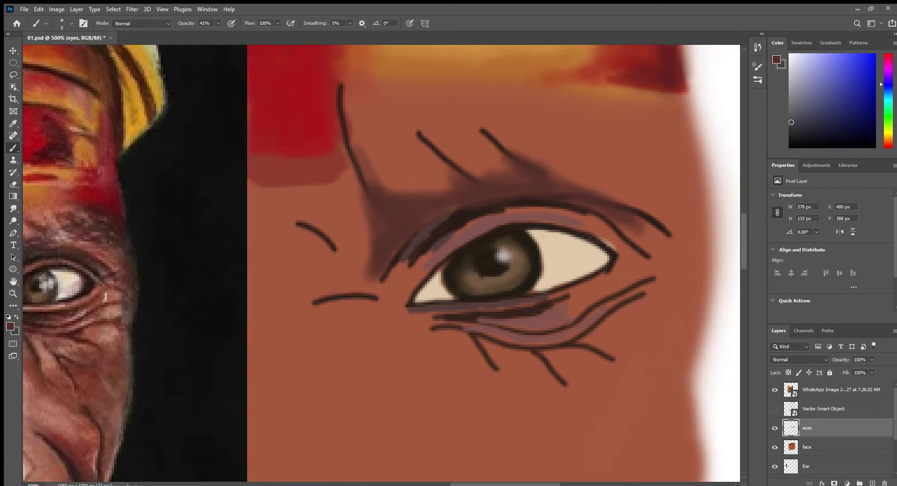
{"action": "scroll", "coordinate": [499, 209], "scroll_direction": "right", "scroll_amount": 1}
{"action": "mouse_move", "coordinate": [582, 243]}
{"action": "left_mouse_down"}
{"action": "mouse_move", "coordinate": [498, 208]}
{"action": "mouse_move", "coordinate": [346, 299]}
{"action": "left_mouse_up"}
{"action": "left_click_drag", "start_coordinate": [566, 218], "coordinate": [623, 259]}
{"action": "scroll", "coordinate": [676, 171], "scroll_direction": "left", "scroll_amount": 3}
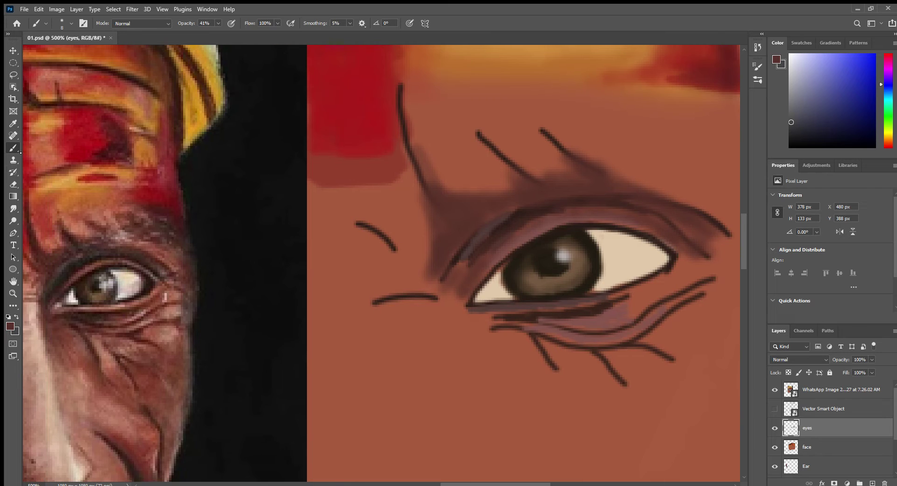
{"action": "right_click", "coordinate": [20, 153]}
{"action": "left_click", "coordinate": [56, 183]}
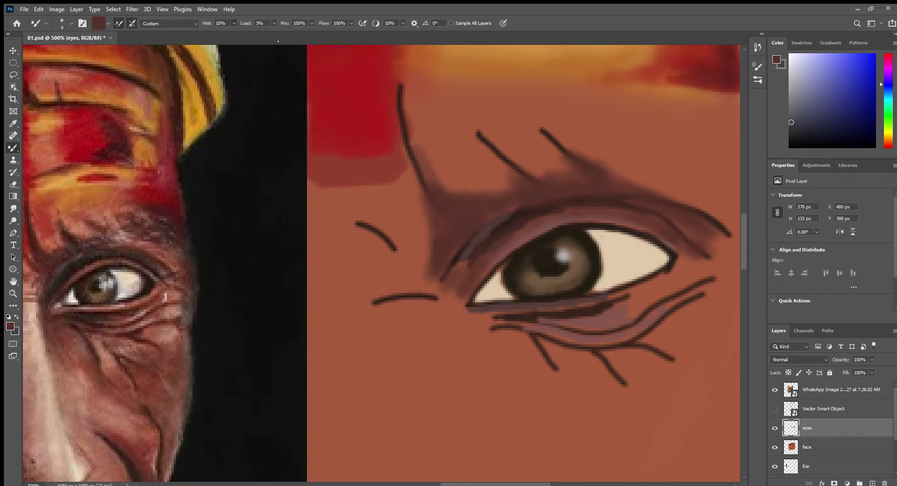
Step: Blend the brow shading with skin tone and smudge the lash tail, inner corner and crease lines
{"action": "left_click", "coordinate": [445, 160], "text": "alt"}
{"action": "left_click_drag", "start_coordinate": [500, 154], "coordinate": [514, 230]}
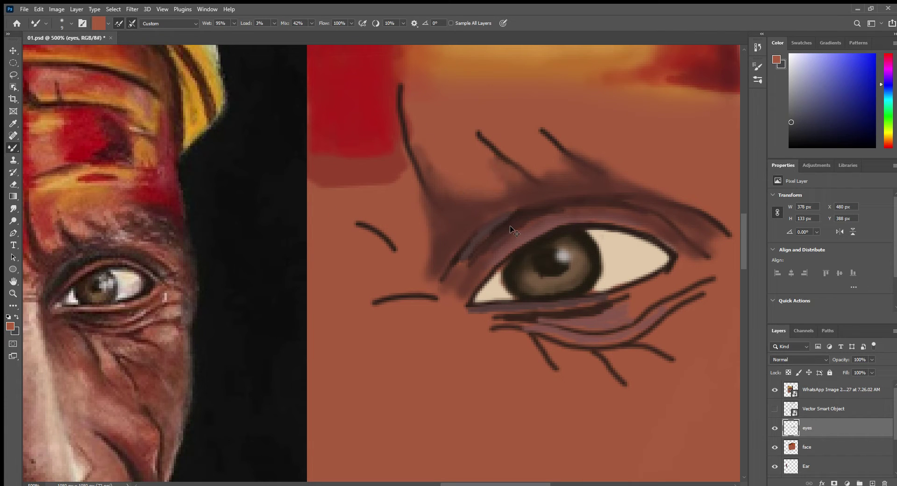
{"action": "key", "text": "r"}
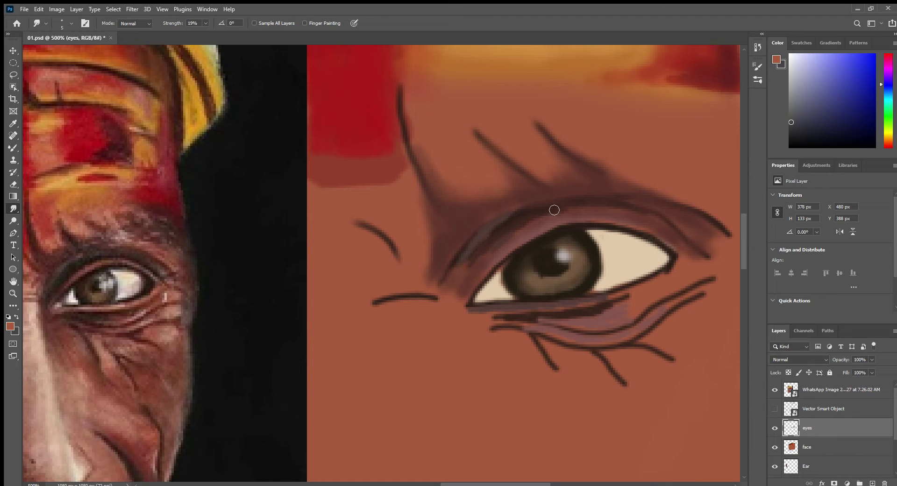
{"action": "mouse_move", "coordinate": [668, 219]}
{"action": "left_mouse_down"}
{"action": "mouse_move", "coordinate": [717, 255]}
{"action": "mouse_move", "coordinate": [736, 243]}
{"action": "left_mouse_up"}
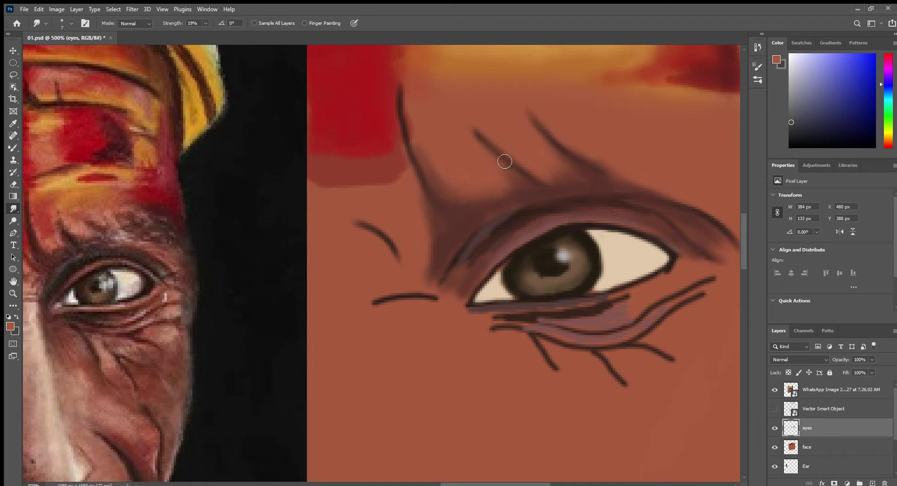
{"action": "left_click_drag", "start_coordinate": [444, 315], "coordinate": [367, 316]}
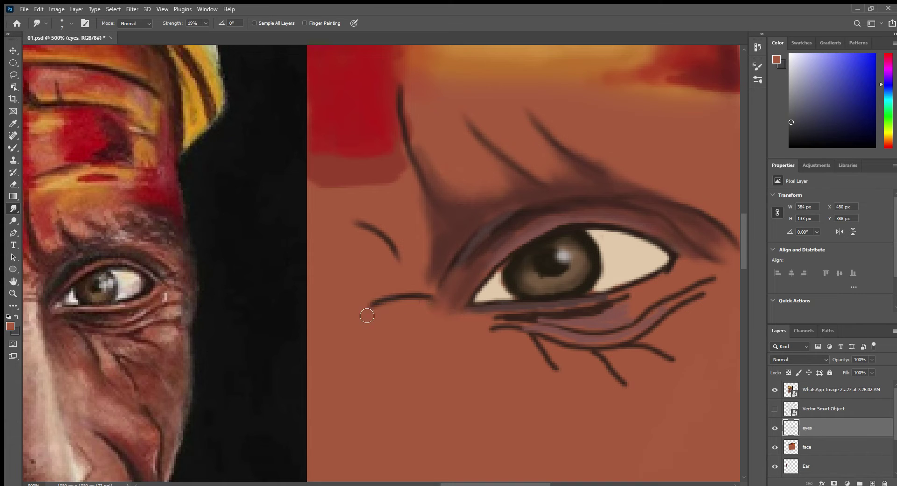
{"action": "mouse_move", "coordinate": [478, 322]}
{"action": "left_mouse_down"}
{"action": "mouse_move", "coordinate": [649, 401]}
{"action": "mouse_move", "coordinate": [650, 343]}
{"action": "mouse_move", "coordinate": [733, 282]}
{"action": "left_mouse_up"}
Step: Smudge the lower lash line and eye-white shading, save the document, and show the line art
{"action": "left_click_drag", "start_coordinate": [645, 317], "coordinate": [577, 336]}
{"action": "left_click_drag", "start_coordinate": [634, 294], "coordinate": [600, 310]}
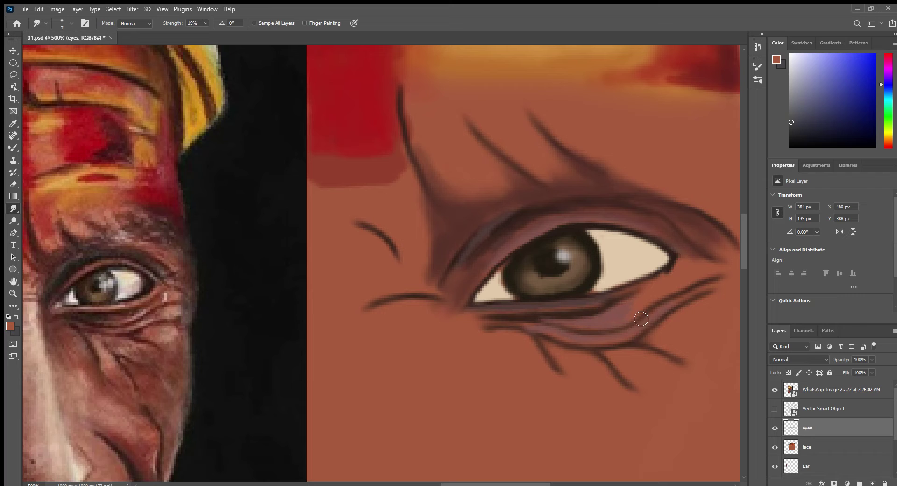
{"action": "mouse_move", "coordinate": [668, 260]}
{"action": "left_mouse_down"}
{"action": "mouse_move", "coordinate": [654, 246]}
{"action": "mouse_move", "coordinate": [621, 295]}
{"action": "mouse_move", "coordinate": [649, 252]}
{"action": "left_mouse_up"}
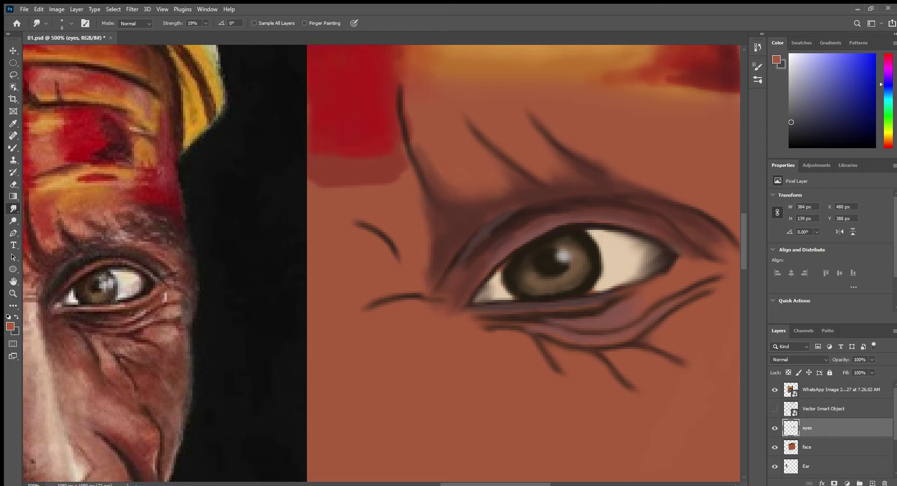
{"action": "left_click_drag", "start_coordinate": [616, 273], "coordinate": [663, 253]}
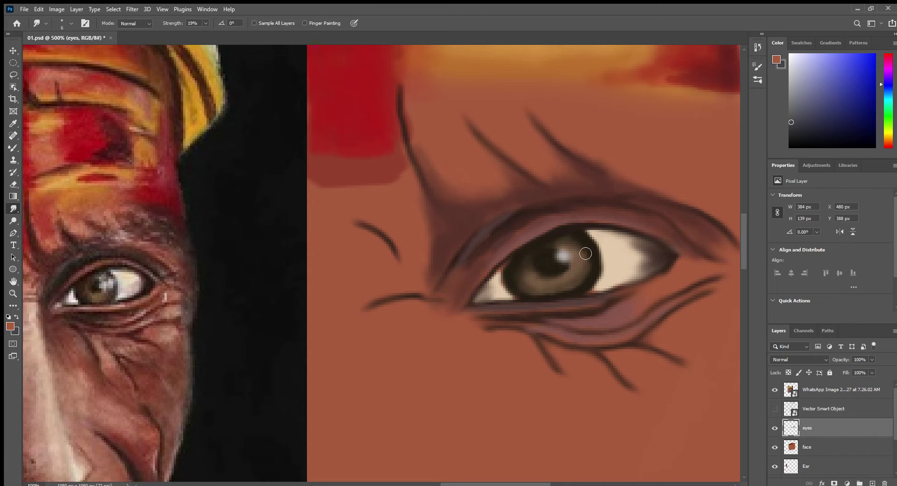
{"action": "key", "text": "b"}
{"action": "left_click", "coordinate": [510, 245], "text": "alt"}
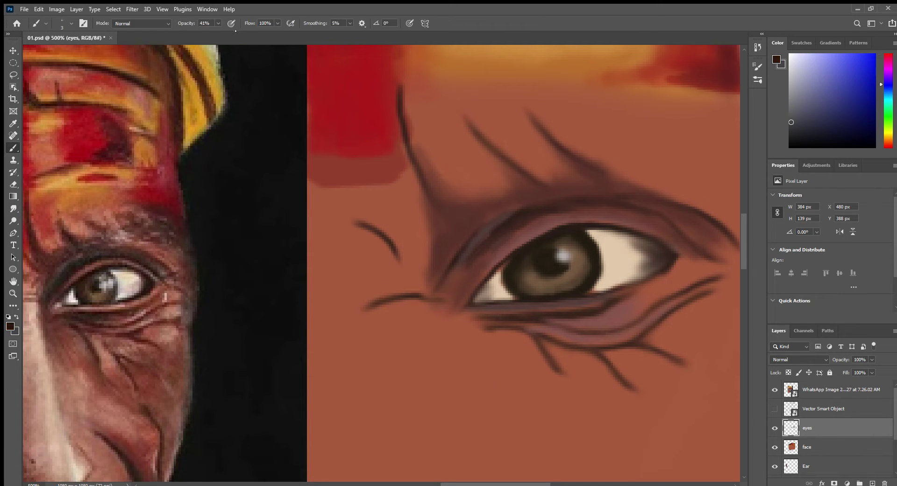
{"action": "key", "text": "o"}
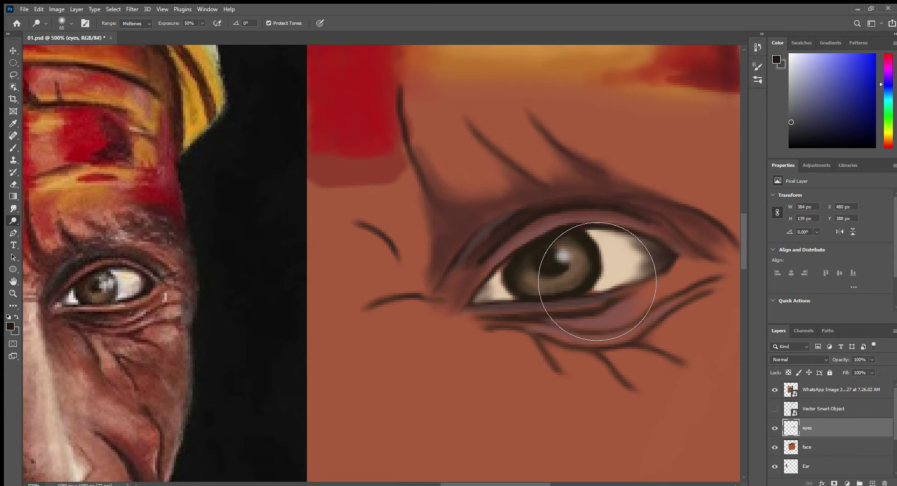
{"action": "key", "text": "r"}
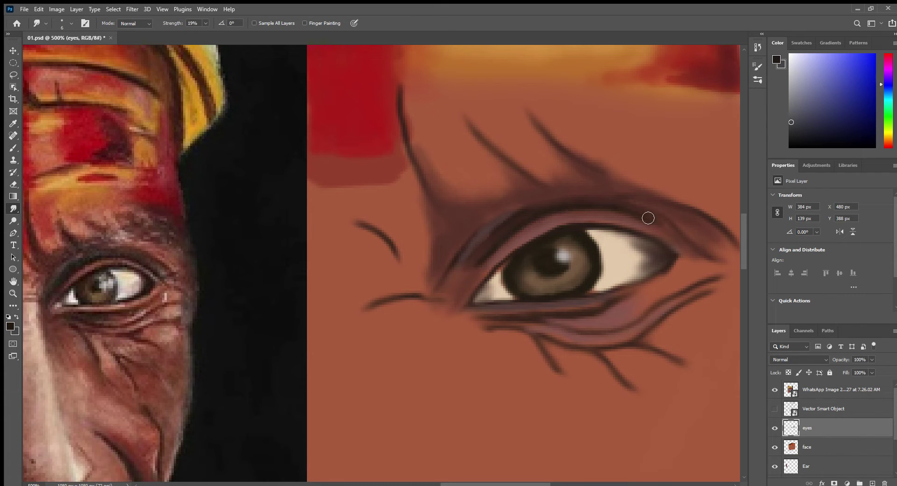
{"action": "key", "text": "ctrl+s"}
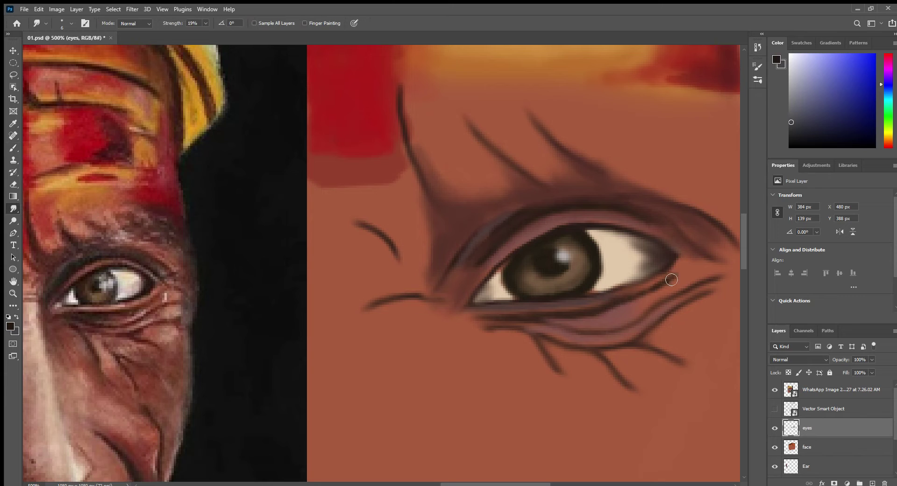
{"action": "left_click", "coordinate": [775, 409]}
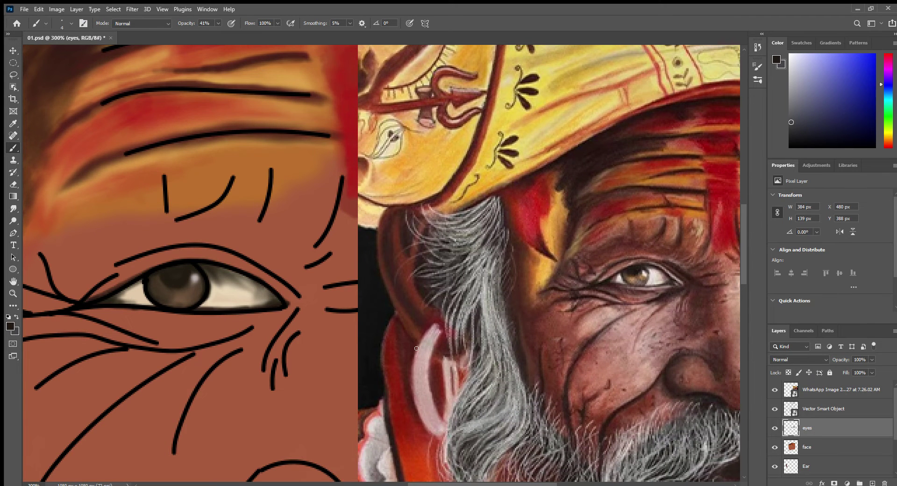
Step: Sample a dark reddish-brown and darken the eye outline, outer corner and upper eyelid line
{"action": "left_click", "coordinate": [608, 267], "text": "alt"}
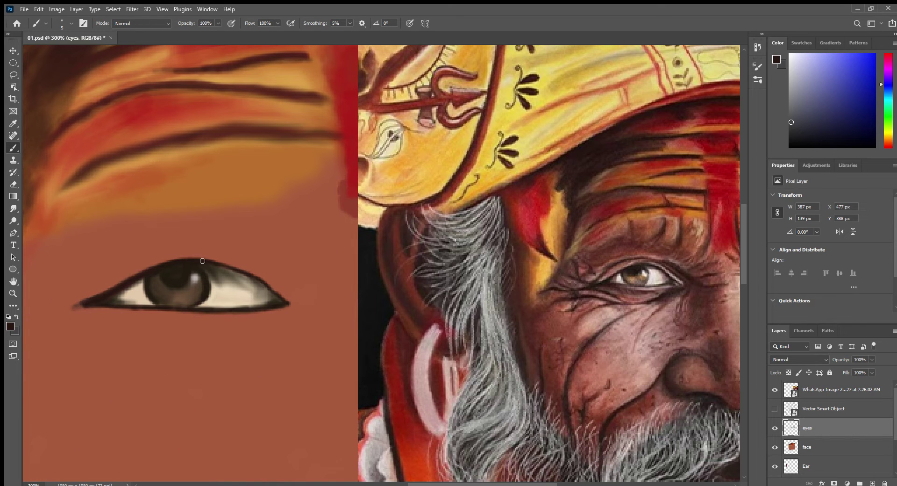
{"action": "left_click_drag", "start_coordinate": [285, 302], "coordinate": [152, 306]}
{"action": "mouse_move", "coordinate": [51, 308]}
{"action": "left_mouse_down"}
{"action": "mouse_move", "coordinate": [116, 264]}
{"action": "mouse_move", "coordinate": [233, 250]}
{"action": "mouse_move", "coordinate": [301, 295]}
{"action": "mouse_move", "coordinate": [274, 390]}
{"action": "left_mouse_up"}
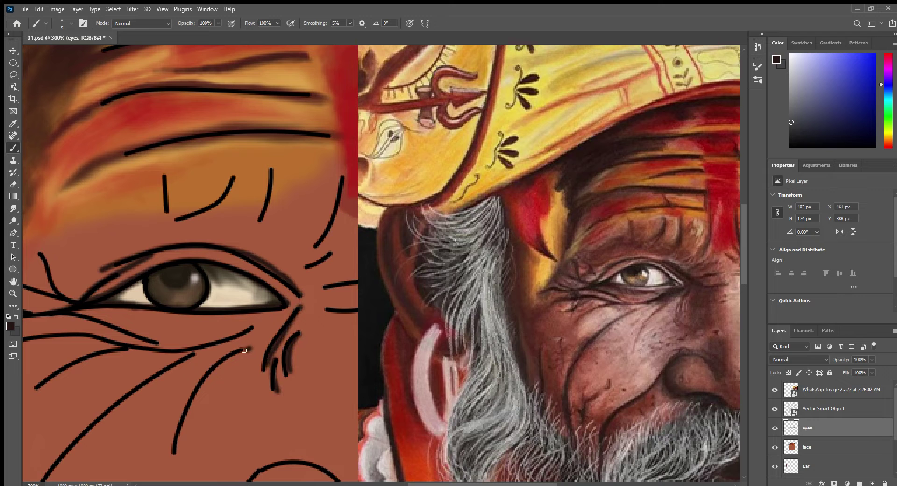
{"action": "left_click_drag", "start_coordinate": [243, 348], "coordinate": [174, 452]}
{"action": "left_click_drag", "start_coordinate": [253, 327], "coordinate": [35, 348]}
{"action": "left_click_drag", "start_coordinate": [110, 355], "coordinate": [44, 388]}
{"action": "left_click_drag", "start_coordinate": [194, 349], "coordinate": [61, 472]}
Step: Add strokes around the lower lid and outer corner, and re-ink the strokes above the eye darker
{"action": "scroll", "coordinate": [187, 327], "scroll_direction": "left", "scroll_amount": 3}
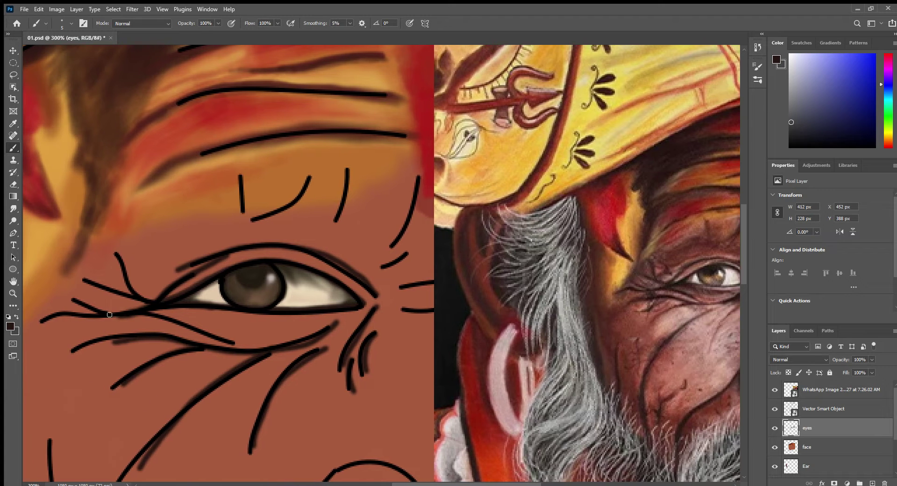
{"action": "left_click_drag", "start_coordinate": [140, 319], "coordinate": [49, 321]}
{"action": "left_click_drag", "start_coordinate": [157, 305], "coordinate": [84, 282]}
{"action": "mouse_move", "coordinate": [240, 177]}
{"action": "left_mouse_down"}
{"action": "mouse_move", "coordinate": [243, 212]}
{"action": "mouse_move", "coordinate": [308, 177]}
{"action": "left_mouse_up"}
{"action": "left_click_drag", "start_coordinate": [347, 169], "coordinate": [336, 220]}
{"action": "left_click_drag", "start_coordinate": [419, 178], "coordinate": [391, 247]}
Step: Re-ink the lower eyelid lines and extend fine wrinkle strokes beneath the eye
{"action": "scroll", "coordinate": [356, 309], "scroll_direction": "right", "scroll_amount": 3}
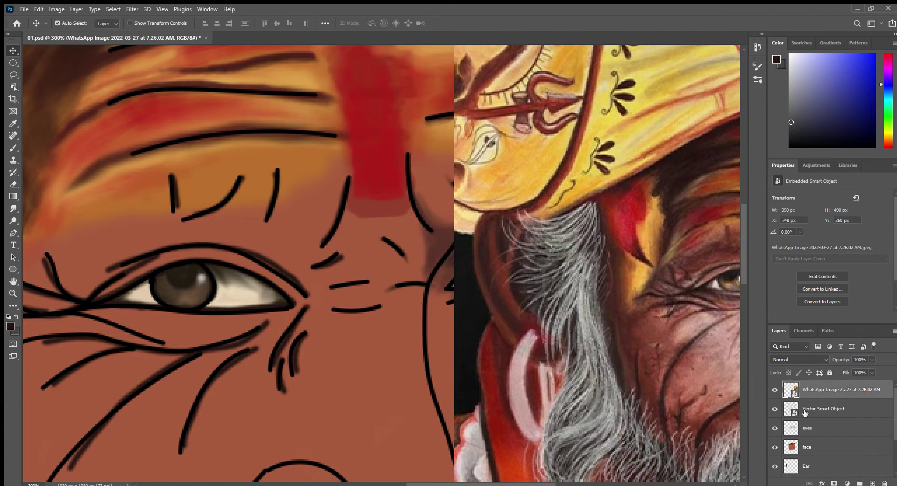
{"action": "scroll", "coordinate": [355, 309], "scroll_direction": "left", "scroll_amount": 2}
{"action": "scroll", "coordinate": [280, 310], "scroll_direction": "right", "scroll_amount": 4}
{"action": "left_click_drag", "start_coordinate": [239, 311], "coordinate": [159, 335]}
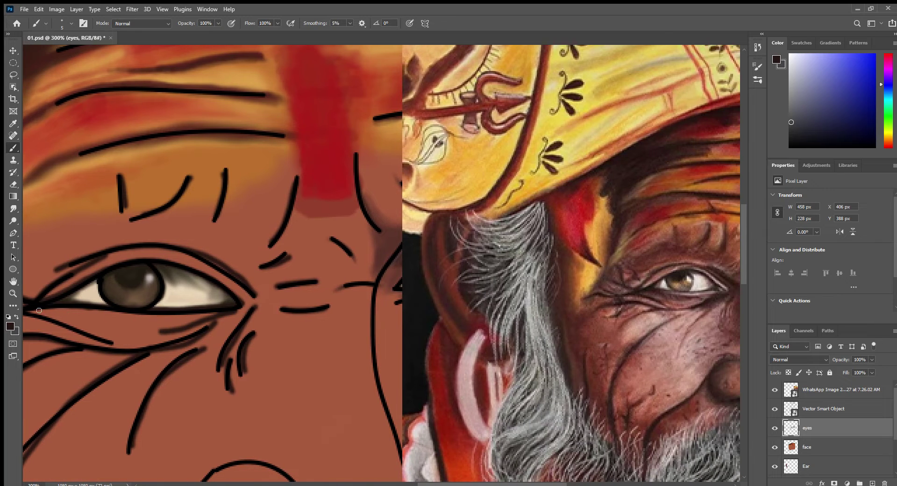
{"action": "left_click_drag", "start_coordinate": [90, 309], "coordinate": [33, 314]}
{"action": "left_click_drag", "start_coordinate": [117, 345], "coordinate": [35, 317]}
{"action": "left_click_drag", "start_coordinate": [154, 322], "coordinate": [96, 318]}
{"action": "scroll", "coordinate": [94, 322], "scroll_direction": "left", "scroll_amount": 5}
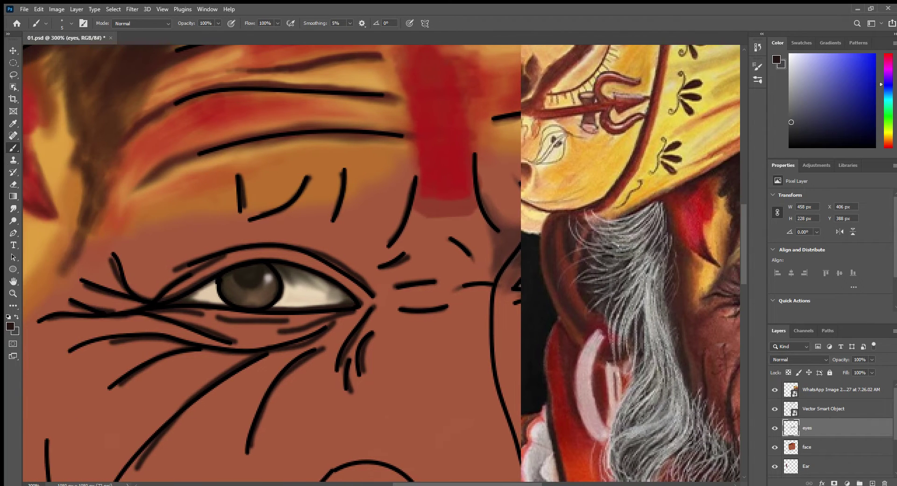
{"action": "left_click", "coordinate": [14, 208]}
Step: Hide the black outline artwork, set Smudge strength to 50%, and soften the strokes above the eye
{"action": "left_click", "coordinate": [775, 408]}
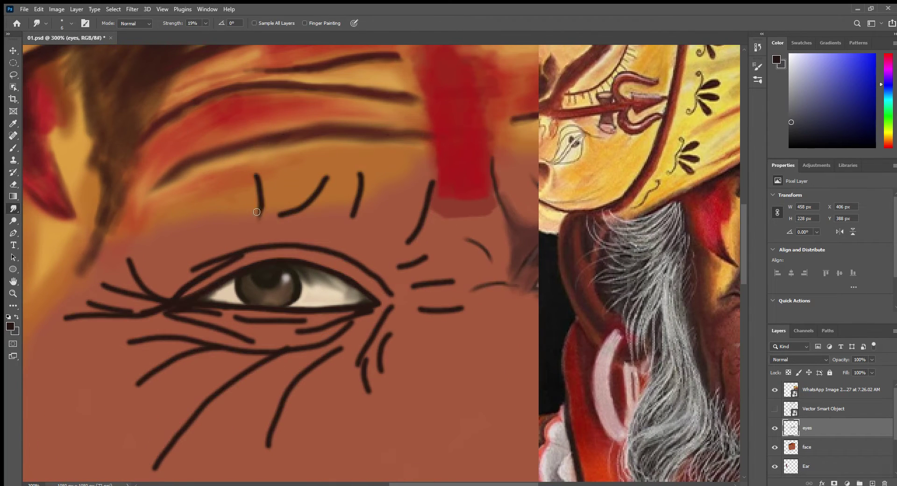
{"action": "key", "text": "5"}
{"action": "left_click_drag", "start_coordinate": [329, 173], "coordinate": [333, 164]}
{"action": "left_click_drag", "start_coordinate": [299, 209], "coordinate": [287, 215]}
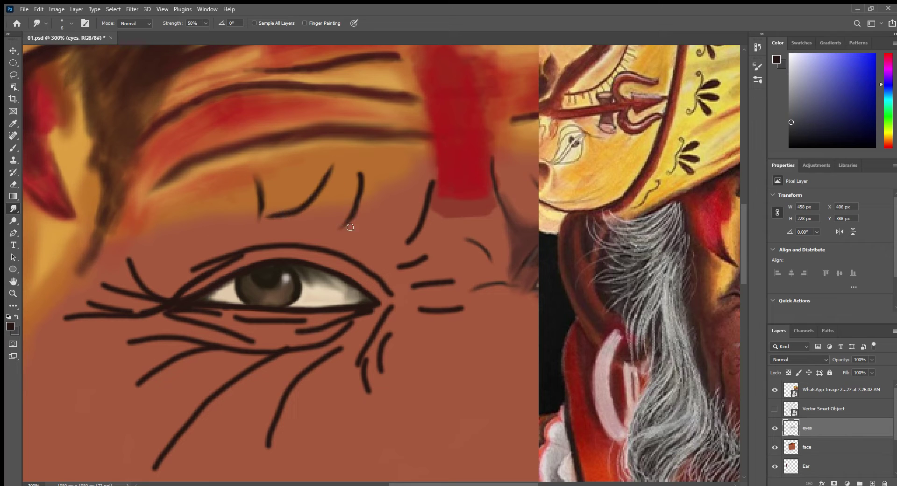
{"action": "left_click_drag", "start_coordinate": [359, 201], "coordinate": [354, 165]}
{"action": "left_click_drag", "start_coordinate": [392, 268], "coordinate": [429, 253]}
{"action": "mouse_move", "coordinate": [425, 283]}
{"action": "left_mouse_down"}
{"action": "mouse_move", "coordinate": [405, 287]}
{"action": "mouse_move", "coordinate": [372, 397]}
{"action": "mouse_move", "coordinate": [396, 325]}
{"action": "left_mouse_up"}
Step: Smudge the wrinkles below the outer eye corner and under the eye into softer tapers
{"action": "left_click_drag", "start_coordinate": [378, 358], "coordinate": [360, 337]}
{"action": "mouse_move", "coordinate": [271, 445]}
{"action": "left_mouse_down"}
{"action": "mouse_move", "coordinate": [279, 400]}
{"action": "mouse_move", "coordinate": [302, 382]}
{"action": "left_mouse_up"}
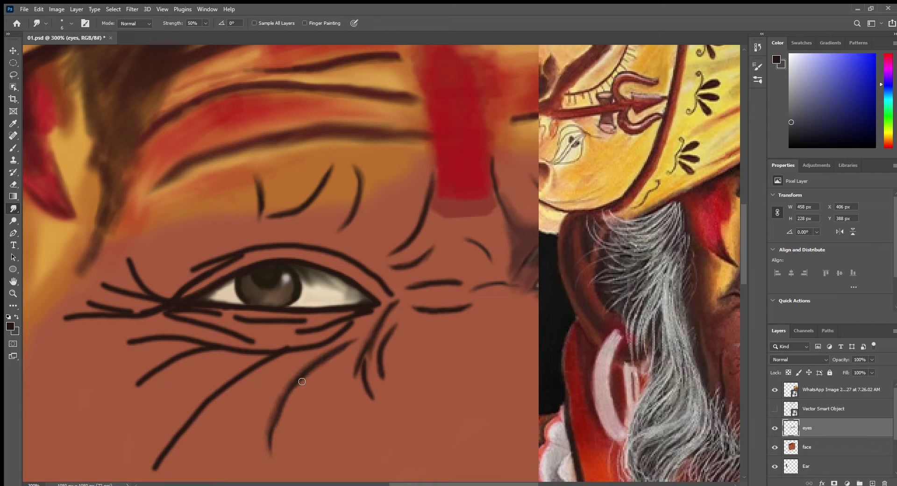
{"action": "mouse_move", "coordinate": [296, 265]}
{"action": "left_mouse_down"}
{"action": "mouse_move", "coordinate": [371, 299]}
{"action": "mouse_move", "coordinate": [315, 305]}
{"action": "mouse_move", "coordinate": [341, 292]}
{"action": "mouse_move", "coordinate": [321, 296]}
{"action": "mouse_move", "coordinate": [300, 326]}
{"action": "mouse_move", "coordinate": [237, 316]}
{"action": "left_mouse_up"}
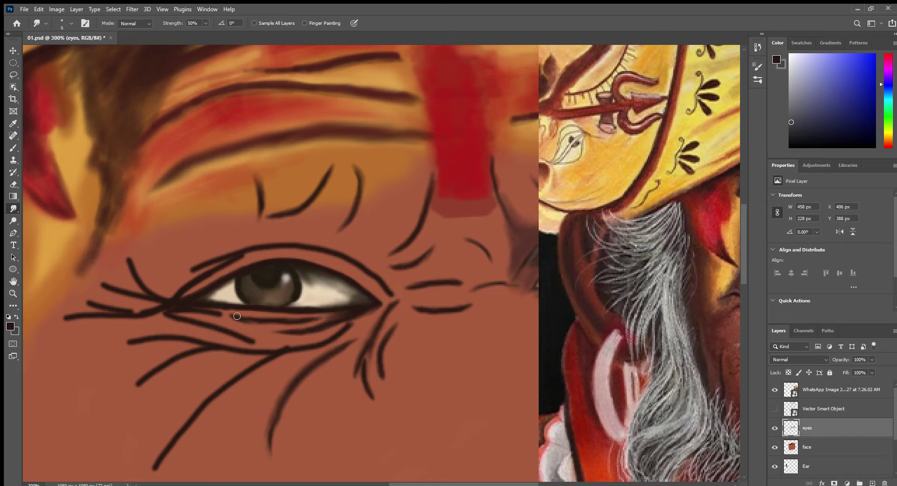
{"action": "mouse_move", "coordinate": [303, 349]}
{"action": "left_mouse_down"}
{"action": "mouse_move", "coordinate": [212, 402]}
{"action": "mouse_move", "coordinate": [152, 477]}
{"action": "left_mouse_up"}
{"action": "mouse_move", "coordinate": [224, 351]}
{"action": "left_mouse_down"}
{"action": "mouse_move", "coordinate": [125, 399]}
{"action": "mouse_move", "coordinate": [114, 344]}
{"action": "left_mouse_up"}
{"action": "left_click_drag", "start_coordinate": [262, 346], "coordinate": [182, 325]}
{"action": "left_click_drag", "start_coordinate": [238, 327], "coordinate": [173, 318]}
Step: Blend the lower-lid lines leftward and soften the upper lid and outer-corner lines
{"action": "left_click_drag", "start_coordinate": [337, 318], "coordinate": [220, 323]}
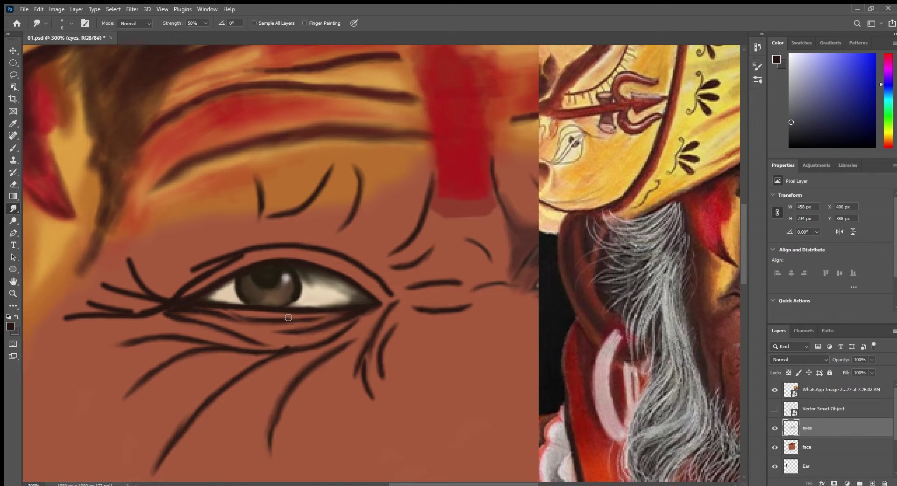
{"action": "left_click_drag", "start_coordinate": [286, 318], "coordinate": [49, 321]}
{"action": "mouse_move", "coordinate": [159, 308]}
{"action": "left_mouse_down"}
{"action": "mouse_move", "coordinate": [93, 303]}
{"action": "mouse_move", "coordinate": [88, 277]}
{"action": "left_mouse_up"}
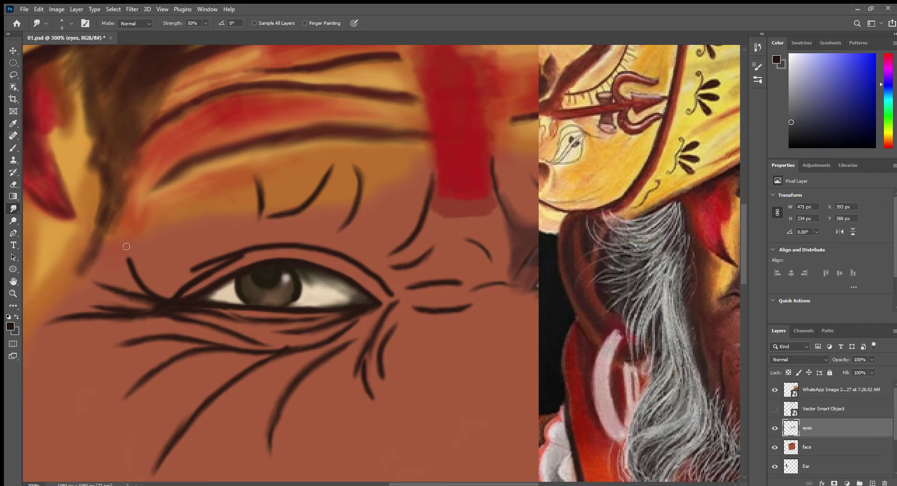
{"action": "left_click_drag", "start_coordinate": [150, 286], "coordinate": [128, 259]}
{"action": "left_click_drag", "start_coordinate": [243, 257], "coordinate": [180, 290]}
{"action": "mouse_move", "coordinate": [262, 250]}
{"action": "left_mouse_down"}
{"action": "mouse_move", "coordinate": [355, 268]}
{"action": "mouse_move", "coordinate": [395, 304]}
{"action": "left_mouse_up"}
{"action": "mouse_move", "coordinate": [338, 273]}
{"action": "left_mouse_down"}
{"action": "mouse_move", "coordinate": [387, 301]}
{"action": "mouse_move", "coordinate": [291, 306]}
{"action": "left_mouse_up"}
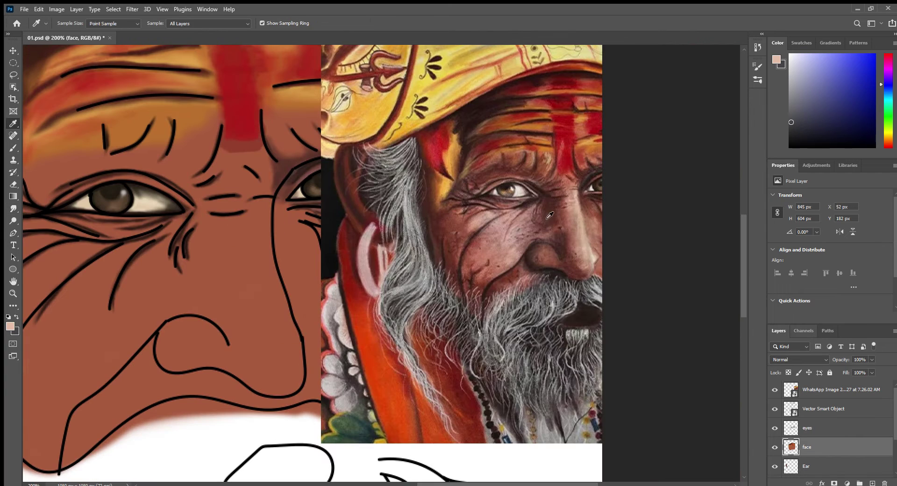
Step: Paint a light highlight down the nose bridge, undoing a darker brown pass over it
{"action": "left_click_drag", "start_coordinate": [265, 201], "coordinate": [314, 350]}
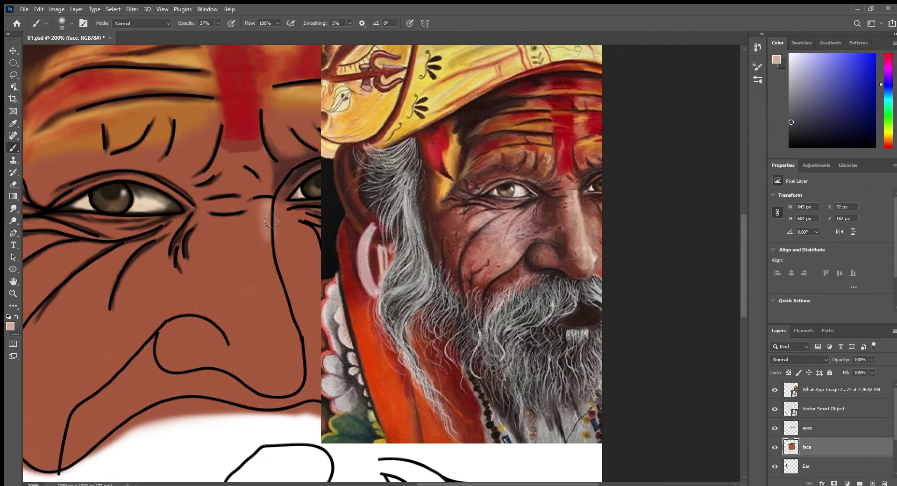
{"action": "left_click", "coordinate": [313, 350]}
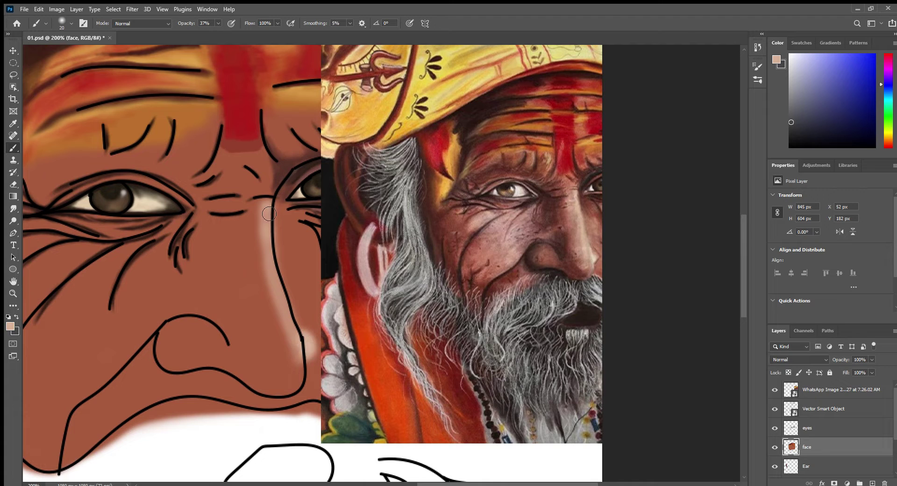
{"action": "type", "text": "14"}
{"action": "left_click", "coordinate": [262, 217], "text": "alt"}
{"action": "left_click_drag", "start_coordinate": [261, 217], "coordinate": [280, 380]}
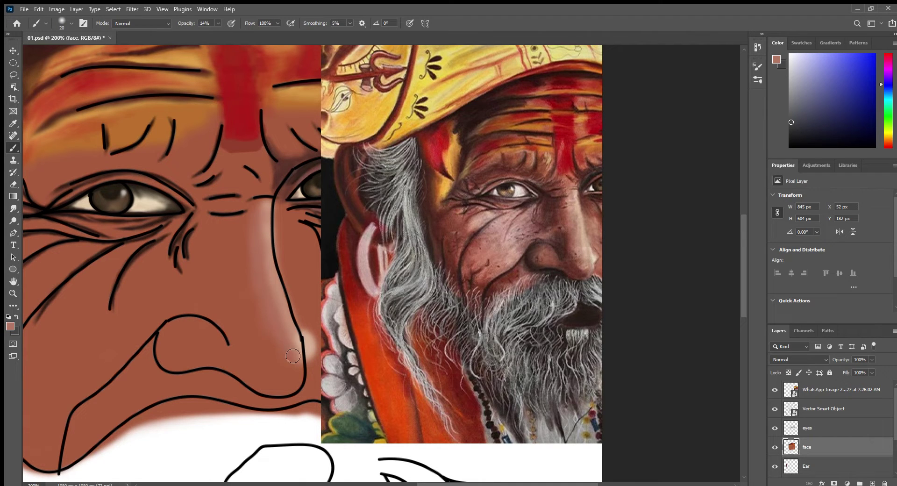
{"action": "key", "text": "ctrl+z"}
Step: Shade the nostril curve in sampled dark brown at 52% opacity with a size-10 brush
{"action": "key", "text": "i"}
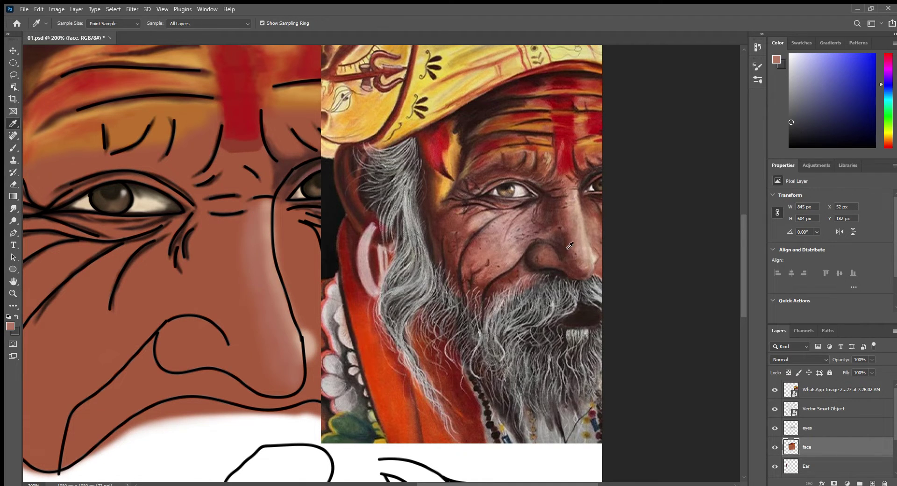
{"action": "left_click", "coordinate": [563, 254]}
{"action": "key", "text": "b"}
{"action": "mouse_move", "coordinate": [233, 340]}
{"action": "left_mouse_down"}
{"action": "mouse_move", "coordinate": [228, 319]}
{"action": "mouse_move", "coordinate": [204, 312]}
{"action": "mouse_move", "coordinate": [175, 368]}
{"action": "left_mouse_up"}
{"action": "key", "text": "5"}
{"action": "key", "text": "2"}
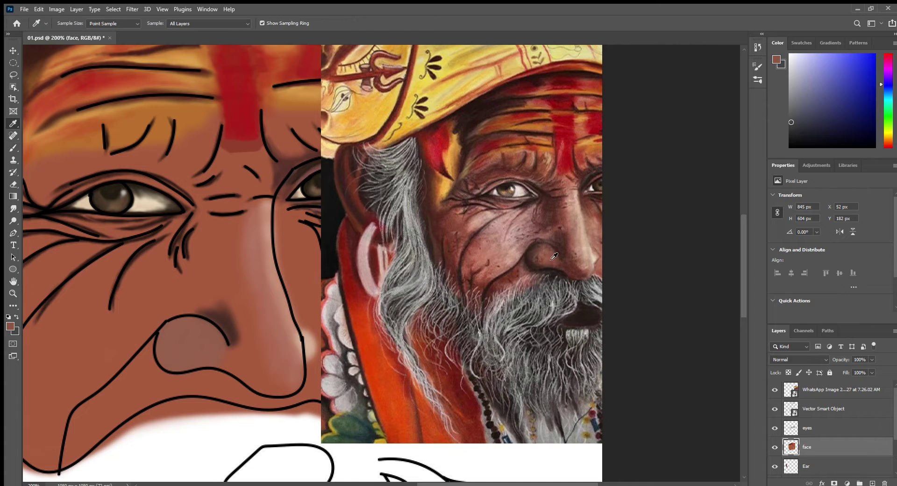
{"action": "left_click", "coordinate": [211, 344], "text": "alt"}
{"action": "key", "text": "bracketleft"}
{"action": "left_click_drag", "start_coordinate": [181, 325], "coordinate": [179, 371]}
Step: Shade beside the inner eye corner and paint mauve shading down the cheek below the eye
{"action": "left_click", "coordinate": [559, 244], "text": "alt"}
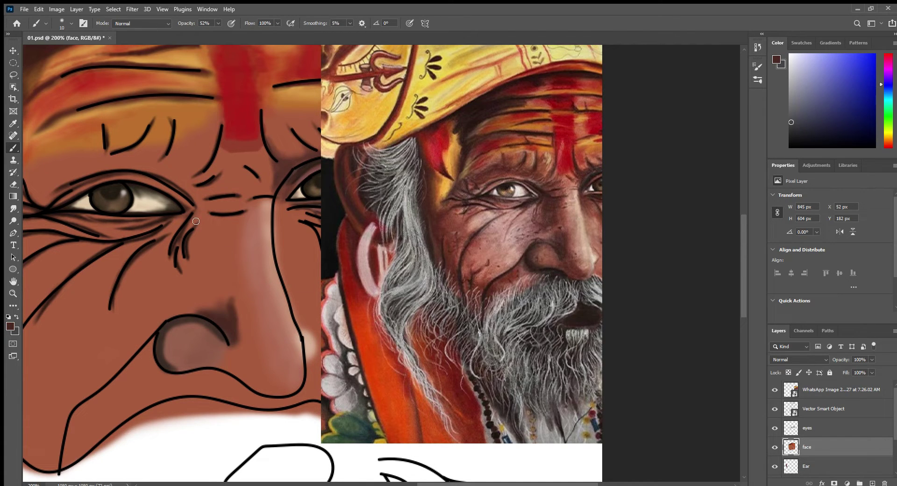
{"action": "left_click_drag", "start_coordinate": [199, 220], "coordinate": [205, 219]}
{"action": "left_click", "coordinate": [525, 226], "text": "alt"}
{"action": "left_click_drag", "start_coordinate": [179, 268], "coordinate": [213, 308]}
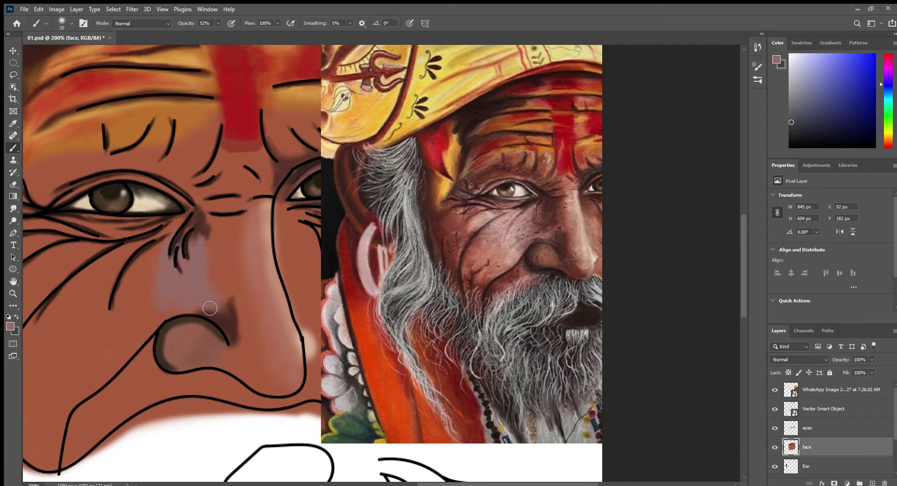
Step: Paint a light pink stroke under the eye, then layer darker red-brown over it
{"action": "key", "text": "i"}
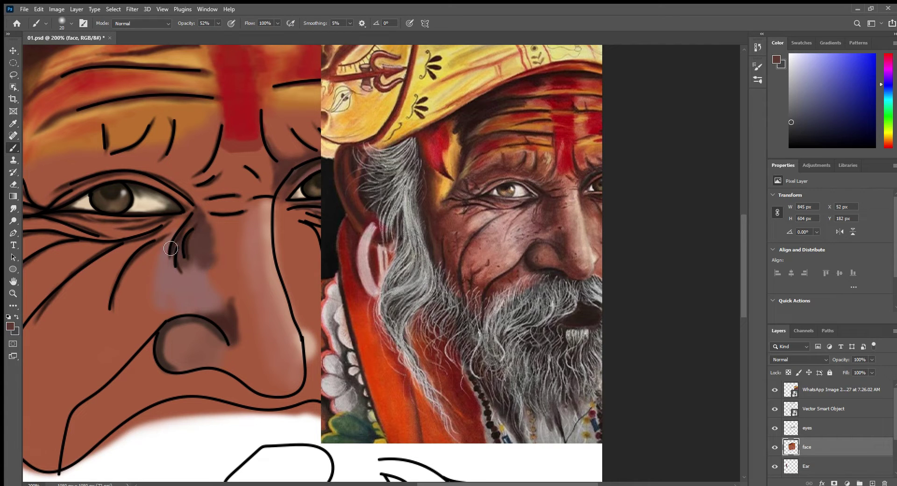
{"action": "left_click", "coordinate": [503, 220], "text": "alt"}
{"action": "key", "text": "b"}
{"action": "left_click_drag", "start_coordinate": [113, 246], "coordinate": [81, 281]}
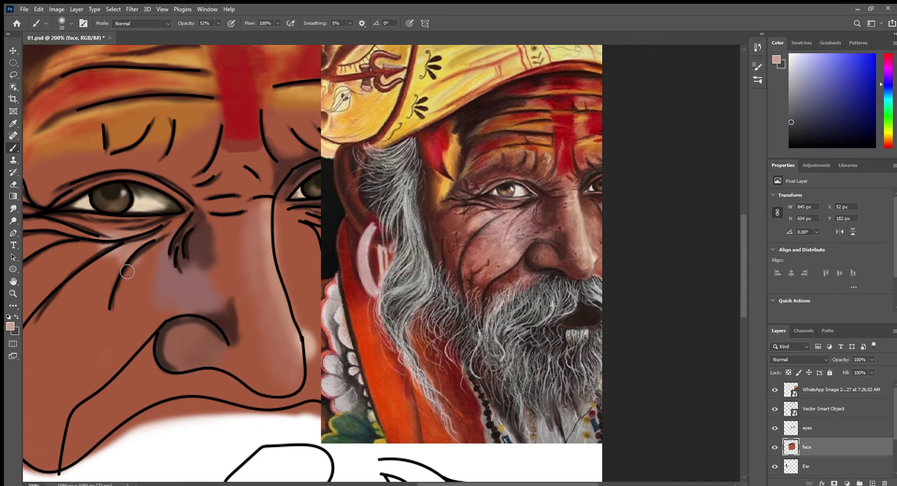
{"action": "left_click", "coordinate": [483, 256], "text": "alt"}
{"action": "scroll", "coordinate": [152, 245], "scroll_direction": "left", "scroll_amount": 3}
{"action": "mouse_move", "coordinate": [152, 245]}
{"action": "left_mouse_down"}
{"action": "mouse_move", "coordinate": [168, 280]}
{"action": "mouse_move", "coordinate": [110, 281]}
{"action": "mouse_move", "coordinate": [70, 229]}
{"action": "mouse_move", "coordinate": [42, 285]}
{"action": "left_mouse_up"}
Step: Darken the left cheek with brown strokes and blend the pink patch using a size-20 Smudge
{"action": "key", "text": "i"}
{"action": "key", "text": "b"}
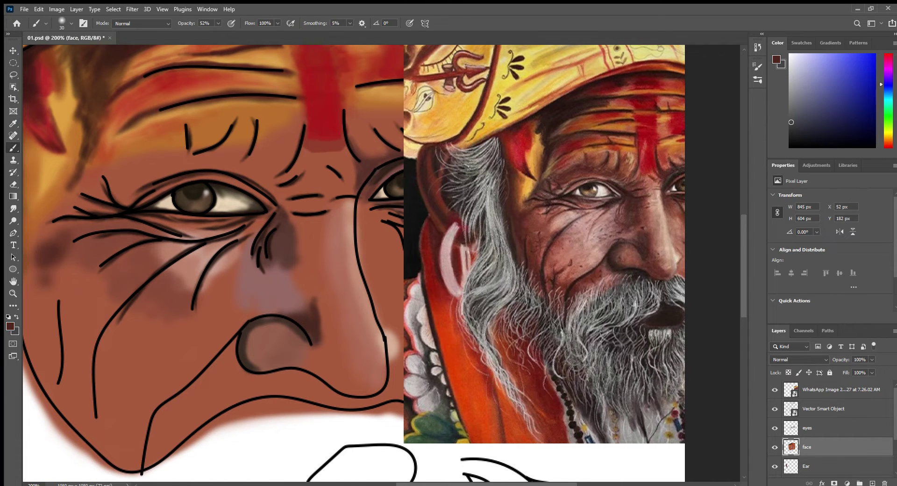
{"action": "scroll", "coordinate": [152, 245], "scroll_direction": "left", "scroll_amount": 3}
{"action": "mouse_move", "coordinate": [131, 243]}
{"action": "left_mouse_down"}
{"action": "mouse_move", "coordinate": [84, 309]}
{"action": "mouse_move", "coordinate": [106, 332]}
{"action": "mouse_move", "coordinate": [116, 388]}
{"action": "left_mouse_up"}
{"action": "left_click", "coordinate": [587, 243], "text": "alt"}
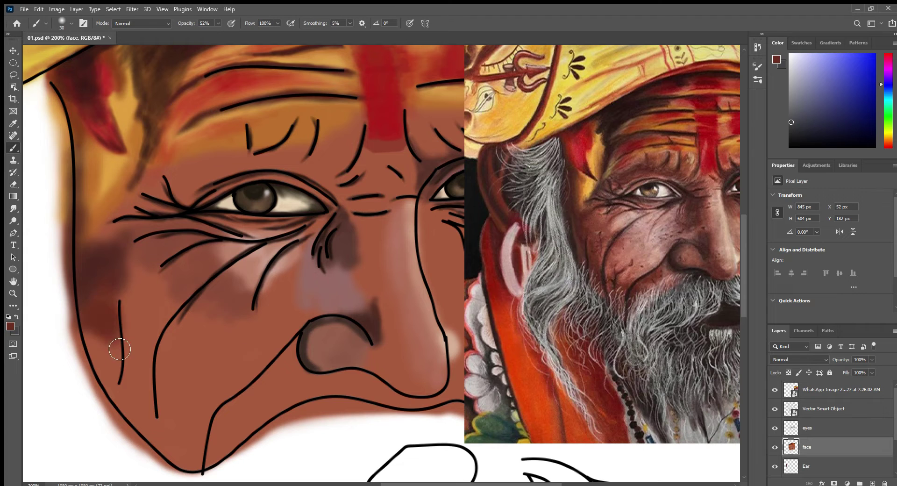
{"action": "left_click", "coordinate": [13, 208]}
{"action": "key", "text": "bracketright"}
{"action": "key", "text": "bracketright"}
{"action": "key", "text": "bracketright"}
{"action": "mouse_move", "coordinate": [224, 303]}
{"action": "left_mouse_down"}
{"action": "mouse_move", "coordinate": [239, 275]}
{"action": "mouse_move", "coordinate": [206, 262]}
{"action": "mouse_move", "coordinate": [124, 295]}
{"action": "mouse_move", "coordinate": [124, 252]}
{"action": "mouse_move", "coordinate": [100, 234]}
{"action": "mouse_move", "coordinate": [108, 215]}
{"action": "left_mouse_up"}
Step: At 34% Smudge strength, blend the cheek, temple and nostril shading, then show the outline artwork
{"action": "key", "text": "3"}
{"action": "key", "text": "4"}
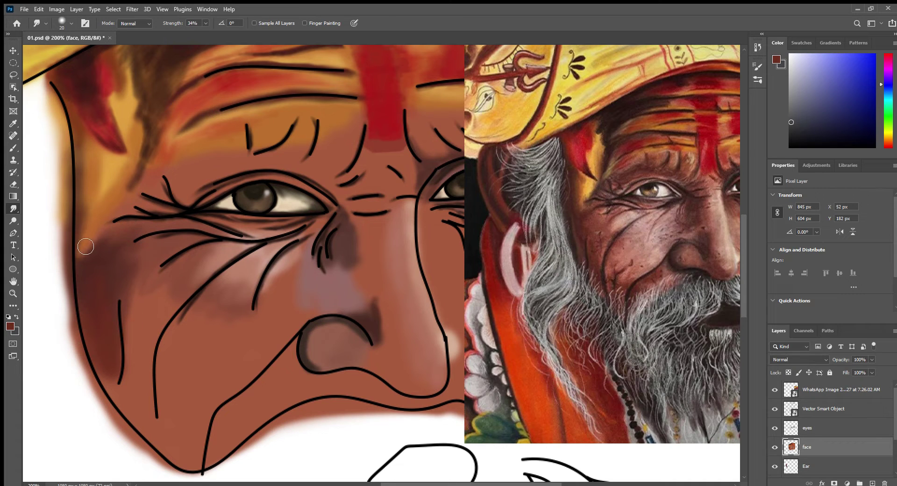
{"action": "mouse_move", "coordinate": [149, 173]}
{"action": "left_mouse_down"}
{"action": "mouse_move", "coordinate": [138, 124]}
{"action": "mouse_move", "coordinate": [154, 140]}
{"action": "left_mouse_up"}
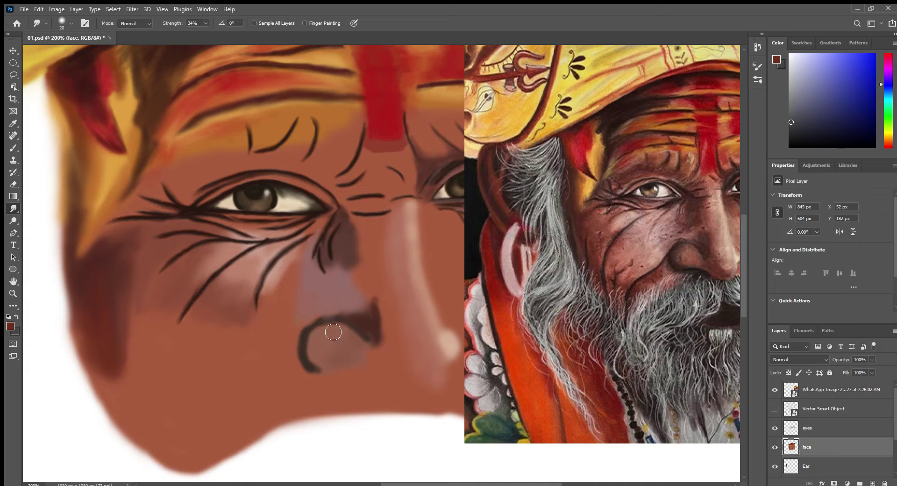
{"action": "mouse_move", "coordinate": [313, 327]}
{"action": "left_mouse_down"}
{"action": "mouse_move", "coordinate": [322, 364]}
{"action": "mouse_move", "coordinate": [347, 370]}
{"action": "left_mouse_up"}
{"action": "left_click", "coordinate": [775, 409]}
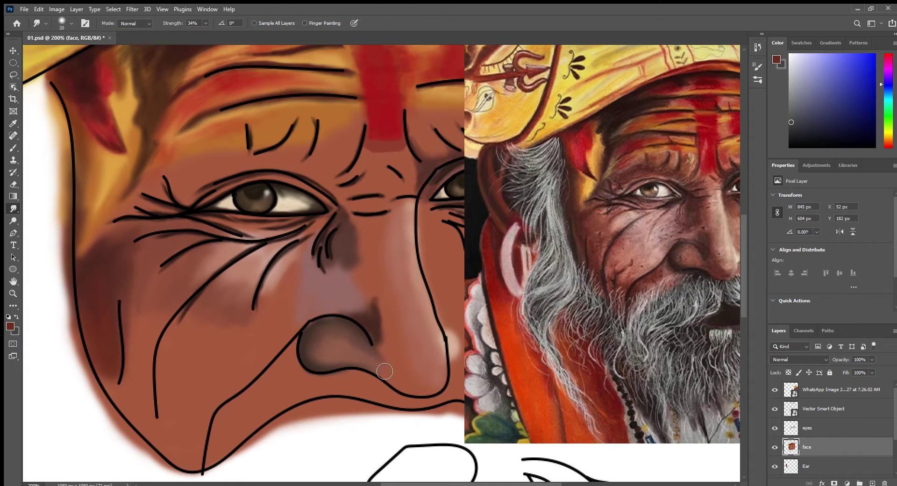
Step: Brush and deepen a shadow under the nose tip, then sample a lighter skin brown from the reference
{"action": "key", "text": "b"}
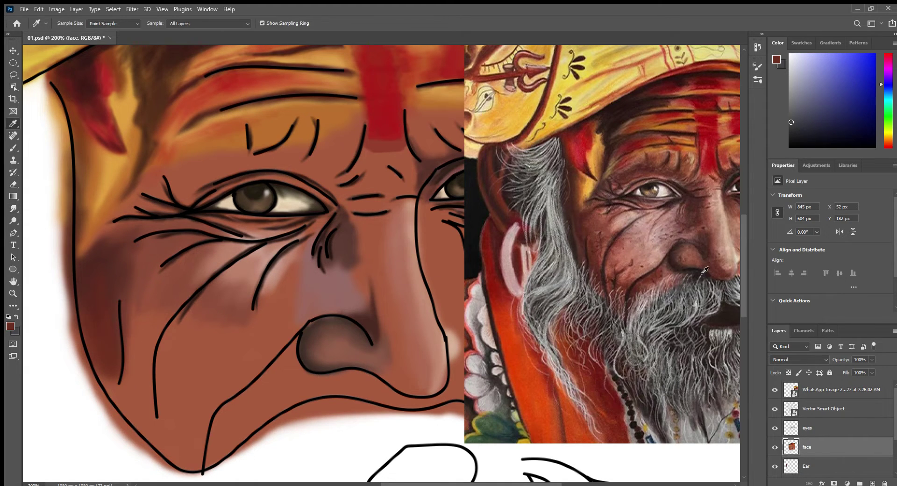
{"action": "mouse_move", "coordinate": [403, 389]}
{"action": "left_mouse_down"}
{"action": "mouse_move", "coordinate": [430, 392]}
{"action": "mouse_move", "coordinate": [364, 370]}
{"action": "left_mouse_up"}
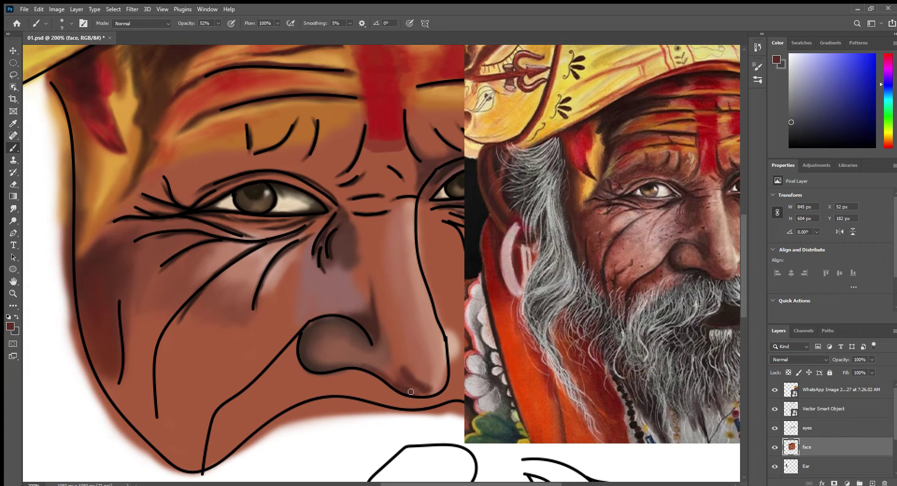
{"action": "mouse_move", "coordinate": [434, 393]}
{"action": "left_mouse_down"}
{"action": "mouse_move", "coordinate": [384, 374]}
{"action": "mouse_move", "coordinate": [397, 360]}
{"action": "mouse_move", "coordinate": [377, 367]}
{"action": "mouse_move", "coordinate": [435, 388]}
{"action": "mouse_move", "coordinate": [393, 343]}
{"action": "mouse_move", "coordinate": [392, 376]}
{"action": "mouse_move", "coordinate": [386, 314]}
{"action": "mouse_move", "coordinate": [380, 371]}
{"action": "mouse_move", "coordinate": [373, 355]}
{"action": "left_mouse_up"}
{"action": "left_click", "coordinate": [13, 208]}
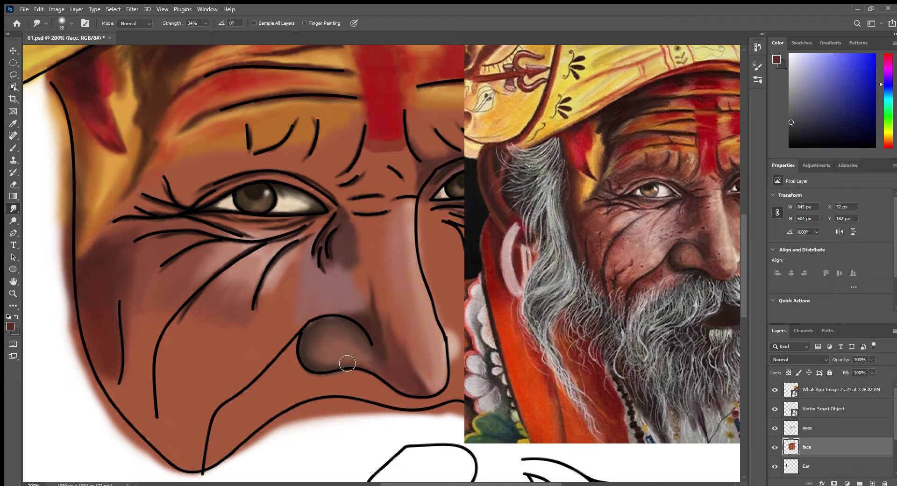
{"action": "key", "text": "b"}
{"action": "key", "text": "i"}
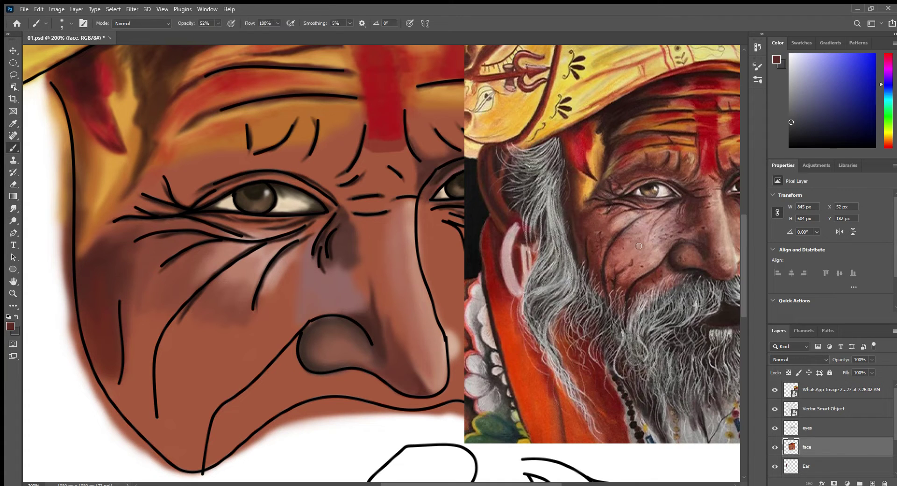
{"action": "left_click", "coordinate": [683, 225]}
Step: Paint dark strokes above the nostril and along its lower edge, then smooth the nose-bridge shading
{"action": "left_click", "coordinate": [329, 308]}
{"action": "key", "text": "b"}
{"action": "left_click_drag", "start_coordinate": [367, 278], "coordinate": [323, 314]}
{"action": "mouse_move", "coordinate": [297, 348]}
{"action": "left_mouse_down"}
{"action": "mouse_move", "coordinate": [383, 387]}
{"action": "mouse_move", "coordinate": [364, 373]}
{"action": "left_mouse_up"}
{"action": "left_click", "coordinate": [318, 373], "text": "alt"}
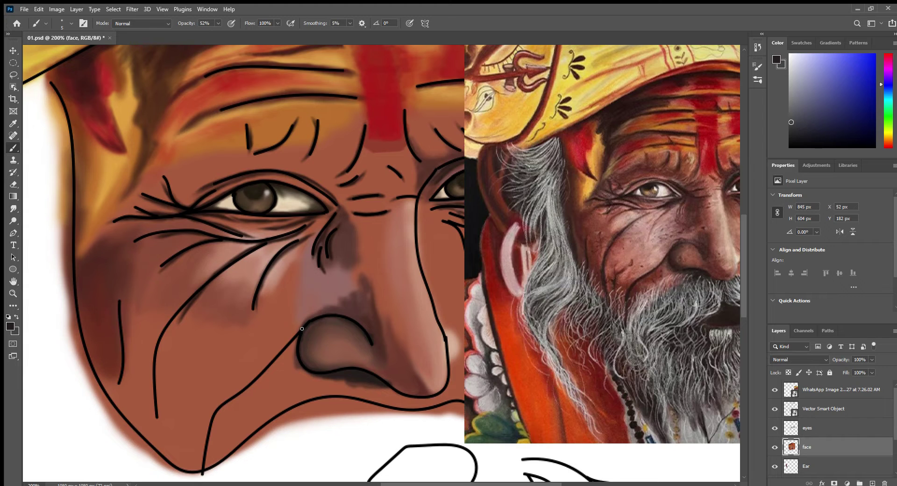
{"action": "key", "text": "r"}
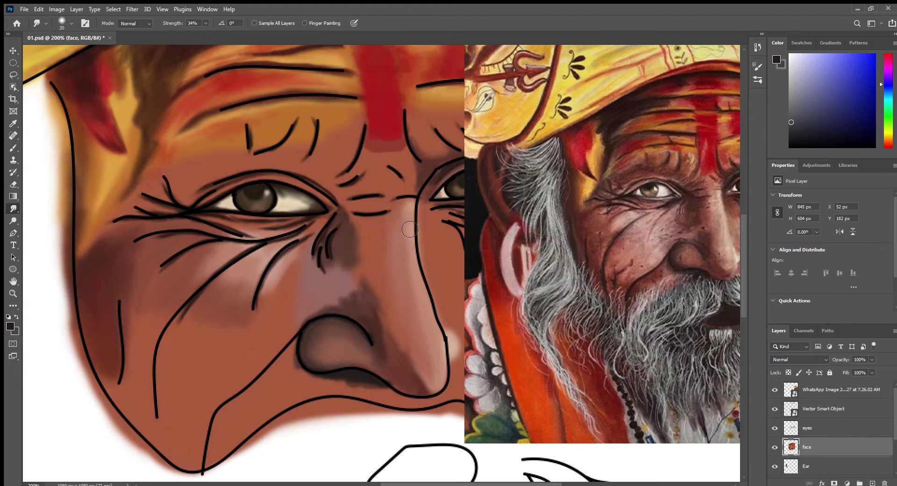
{"action": "mouse_move", "coordinate": [409, 233]}
{"action": "left_mouse_down"}
{"action": "mouse_move", "coordinate": [411, 201]}
{"action": "mouse_move", "coordinate": [393, 261]}
{"action": "left_mouse_up"}
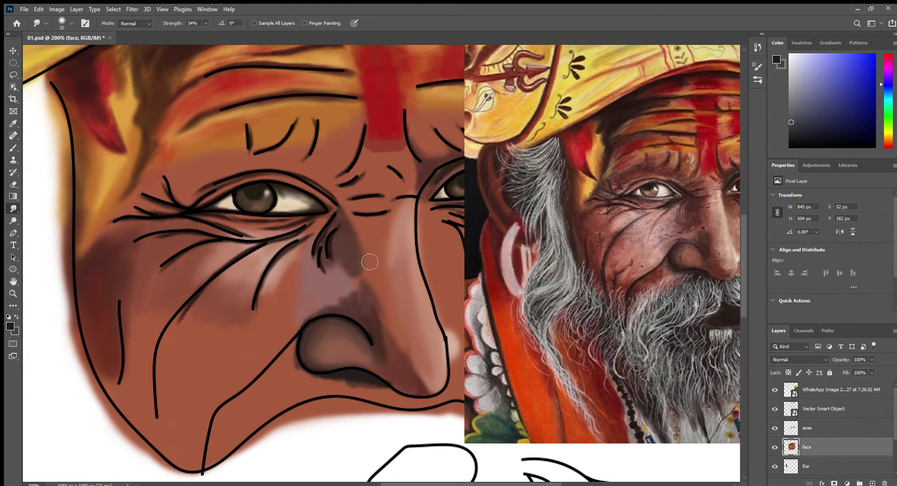
Step: Shade the side of the nose in sampled brown at 22% opacity and hide the black outline artwork
{"action": "key", "text": "b"}
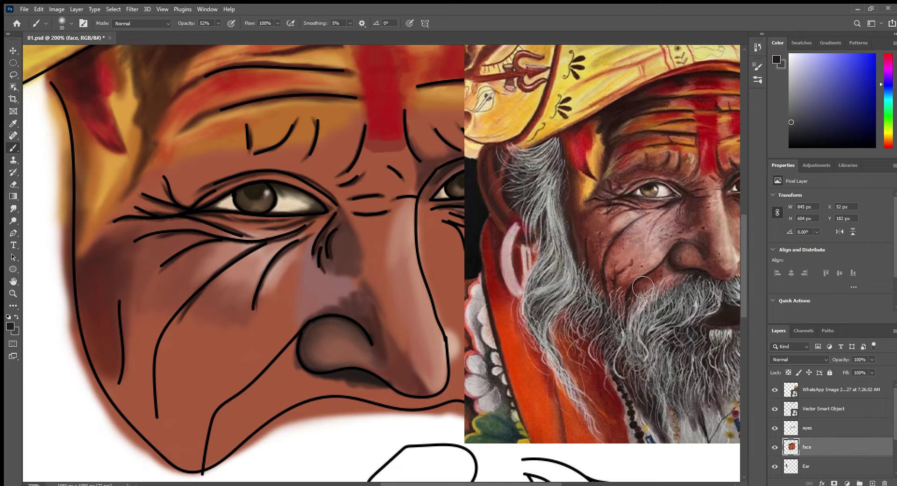
{"action": "left_click_drag", "start_coordinate": [339, 286], "coordinate": [359, 268]}
{"action": "left_click", "coordinate": [355, 299], "text": "alt"}
{"action": "key", "text": "2"}
{"action": "key", "text": "2"}
{"action": "mouse_move", "coordinate": [348, 286]}
{"action": "left_mouse_down"}
{"action": "mouse_move", "coordinate": [322, 257]}
{"action": "mouse_move", "coordinate": [357, 300]}
{"action": "left_mouse_up"}
{"action": "left_click", "coordinate": [775, 410]}
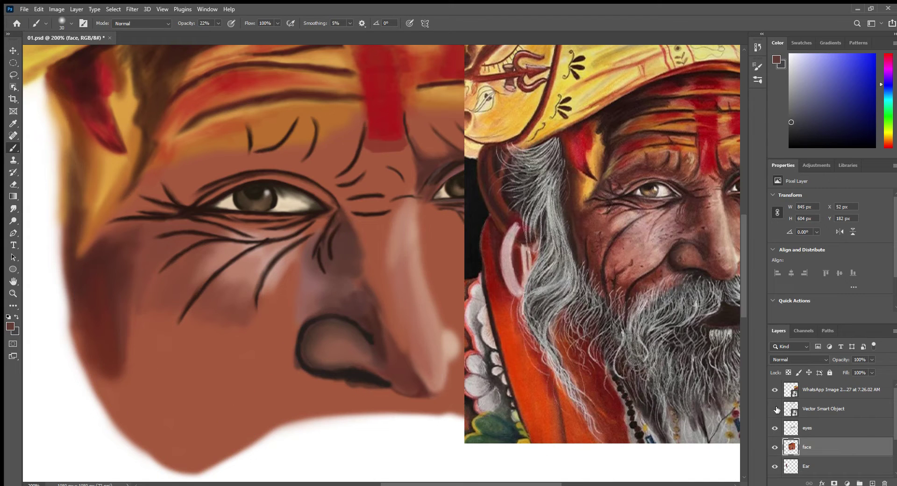
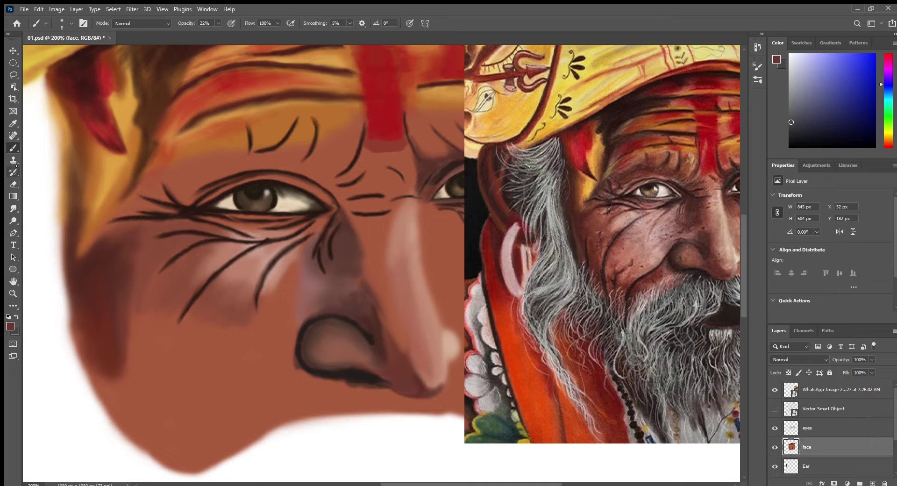
Step: Darken the nose tip with a size-30 brush and soften the nostril line at size 15
{"action": "key", "text": "bracketright"}
{"action": "key", "text": "bracketright"}
{"action": "key", "text": "bracketright"}
{"action": "left_click_drag", "start_coordinate": [431, 371], "coordinate": [410, 374]}
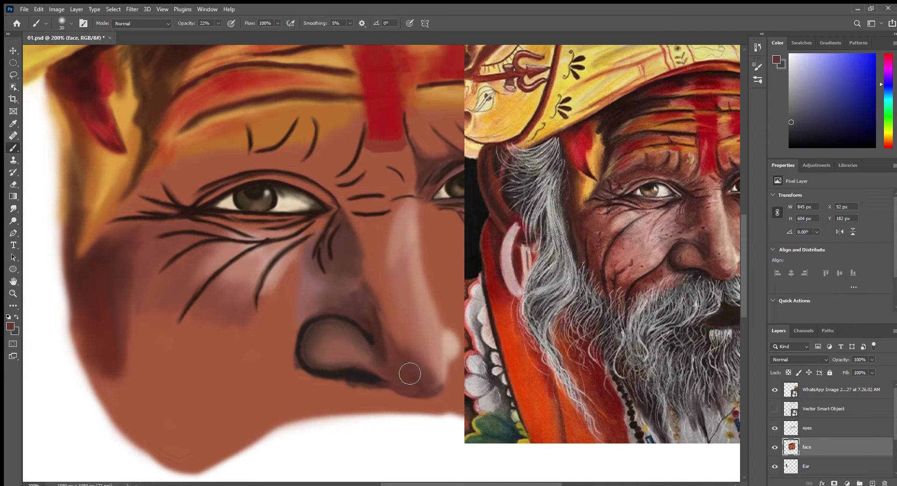
{"action": "key", "text": "bracketleft"}
{"action": "key", "text": "bracketleft"}
{"action": "key", "text": "bracketleft"}
{"action": "left_click_drag", "start_coordinate": [337, 374], "coordinate": [377, 378]}
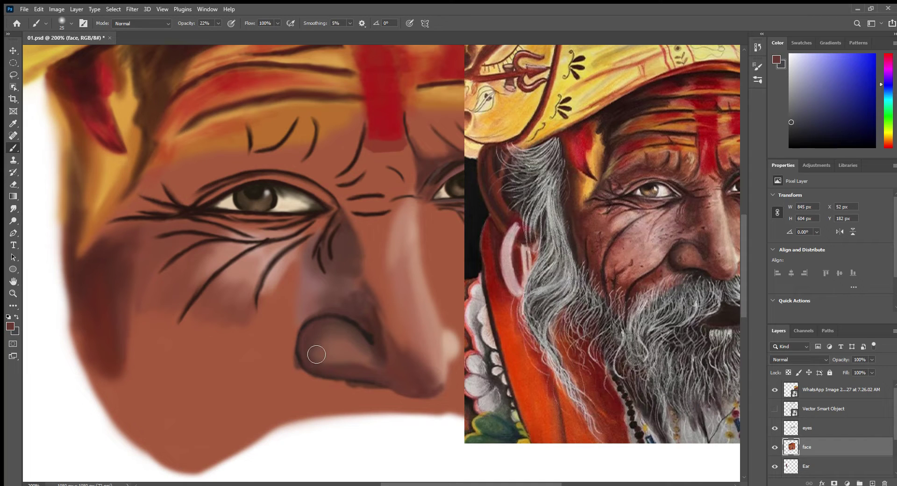
{"action": "key", "text": "r"}
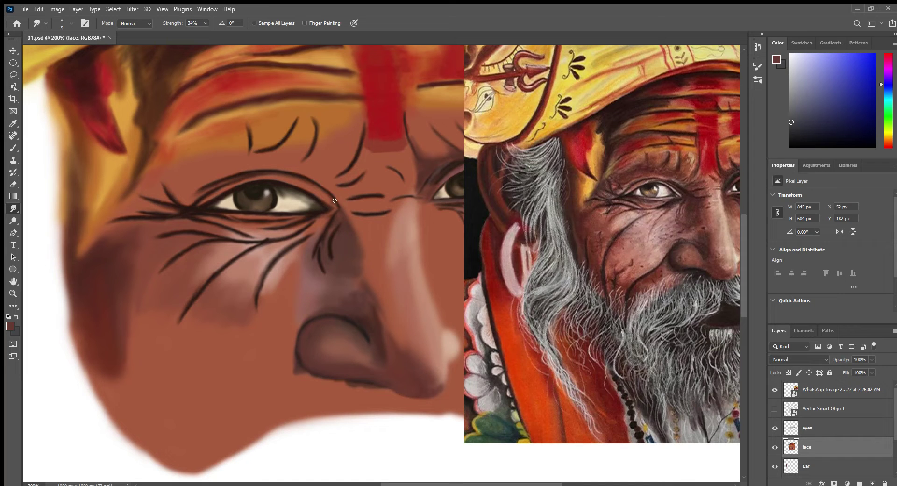
{"action": "key", "text": "alt+bracketright"}
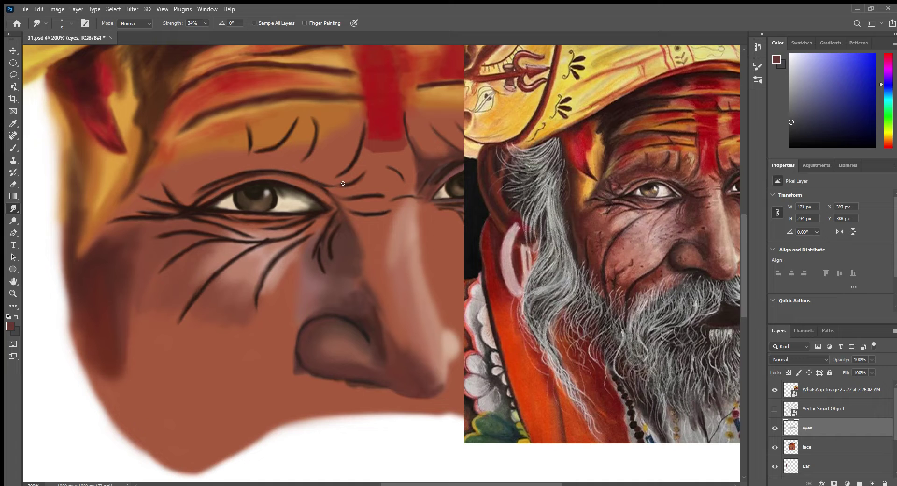
Step: Stipple dark brown and red speckles above the eye and along the cheek, then smudge
{"action": "key", "text": "b"}
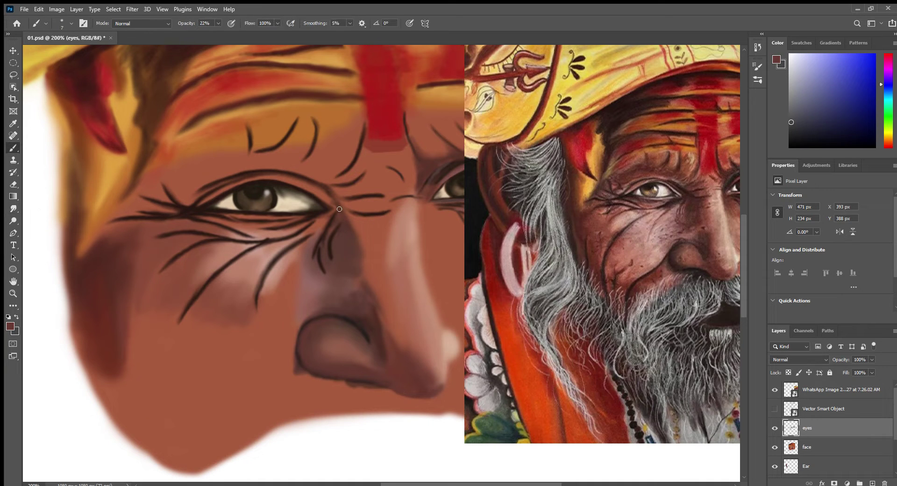
{"action": "left_click", "coordinate": [294, 147], "text": "alt"}
{"action": "left_click", "coordinate": [115, 123], "text": "alt"}
{"action": "left_click", "coordinate": [160, 212], "text": "alt"}
{"action": "left_click", "coordinate": [121, 151], "text": "alt"}
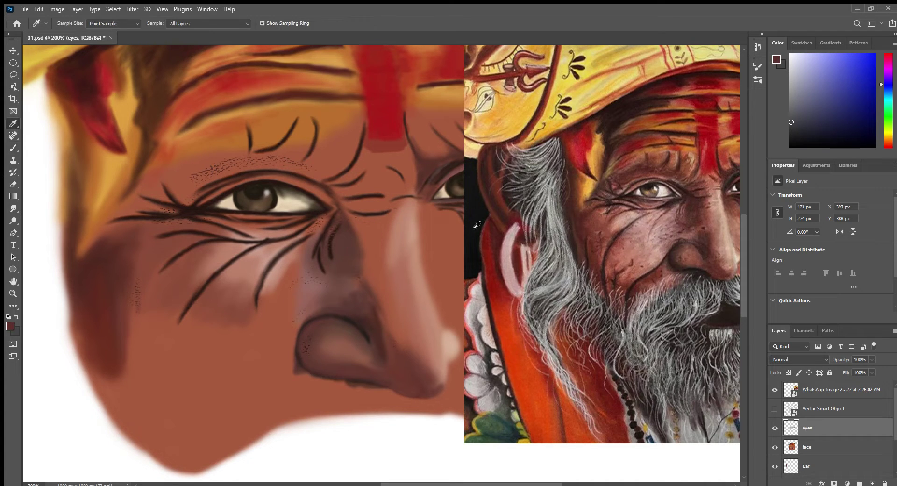
{"action": "key", "text": "r"}
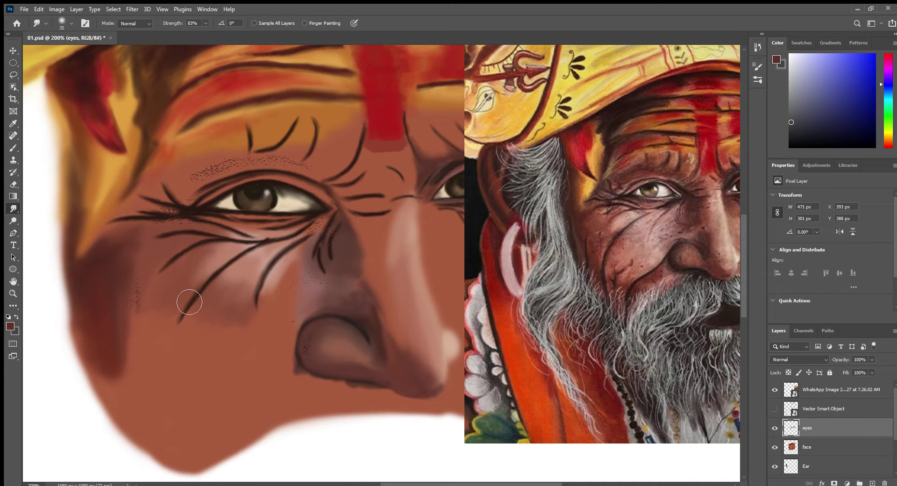
Step: Sample a lighter skin tone from the reference photo
{"action": "key", "text": "b"}
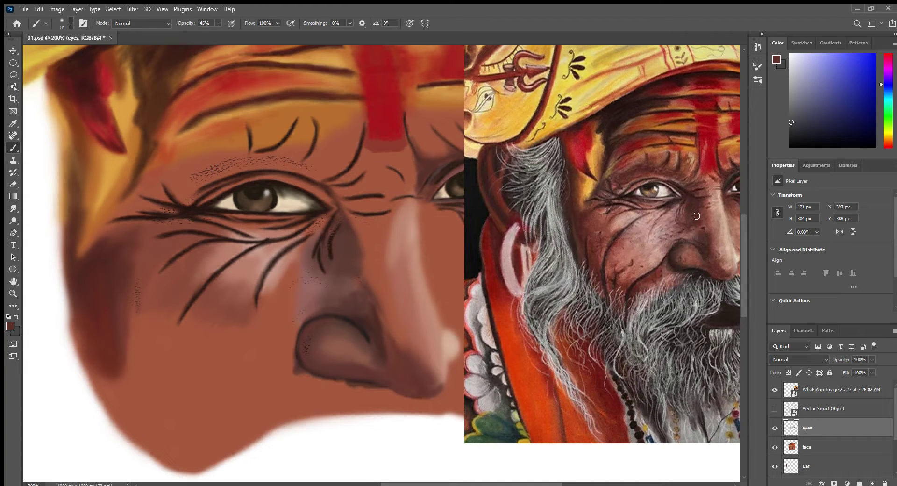
{"action": "key", "text": "i"}
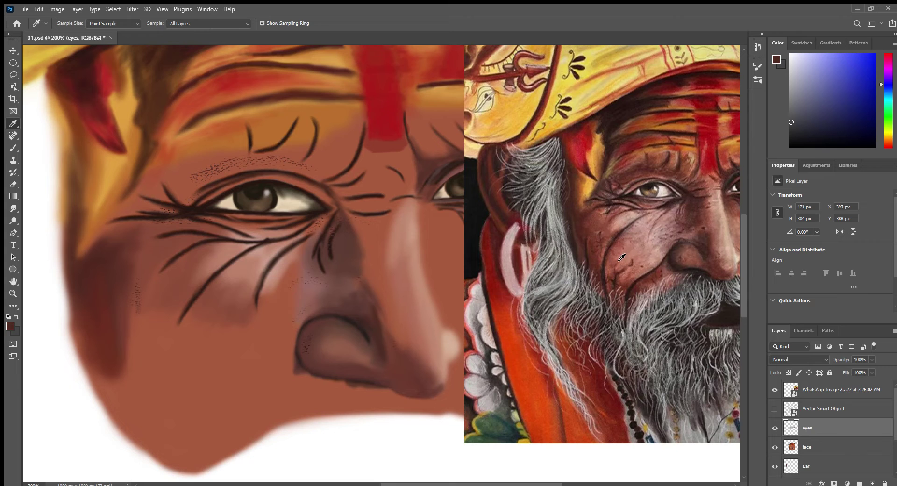
{"action": "left_click_drag", "start_coordinate": [622, 257], "coordinate": [621, 260]}
{"action": "left_click", "coordinate": [326, 292]}
Step: Cover the nose-bridge shadow with skin tone at 90%, then paint a crease above the eye at 40%
{"action": "key", "text": "b"}
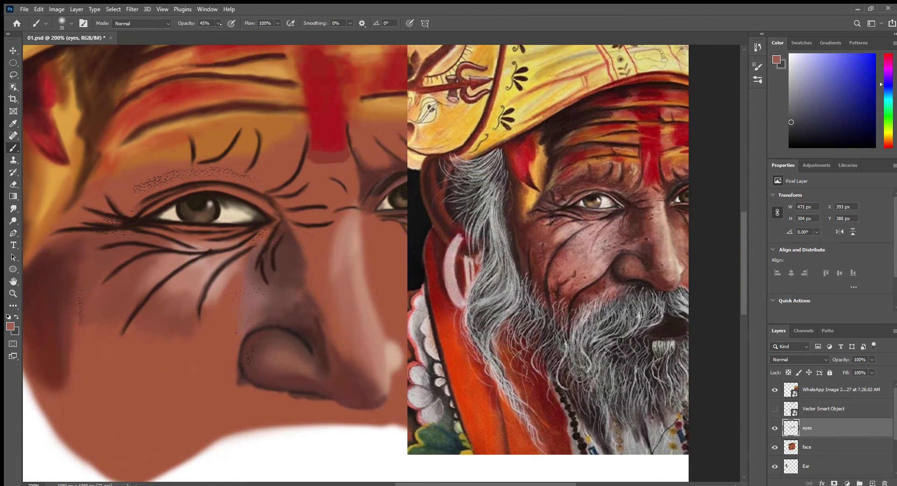
{"action": "key", "text": "9"}
{"action": "left_click_drag", "start_coordinate": [317, 300], "coordinate": [310, 280]}
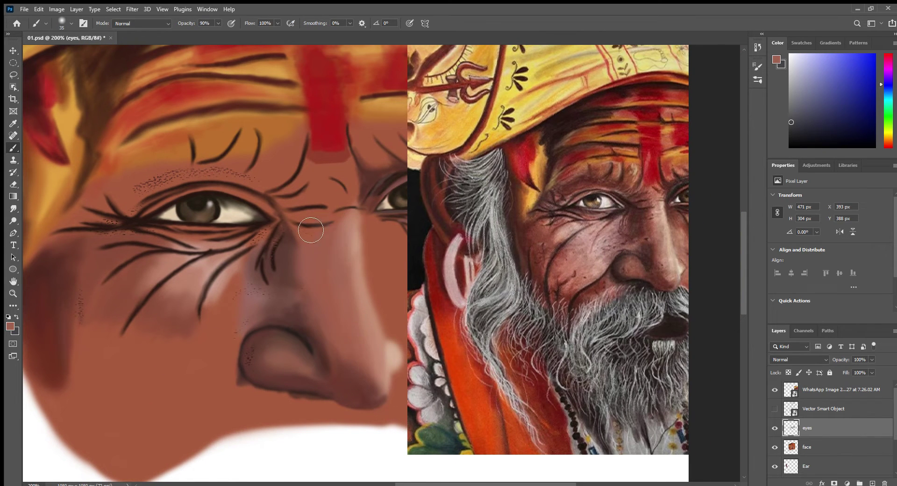
{"action": "left_click", "coordinate": [175, 187], "text": "alt"}
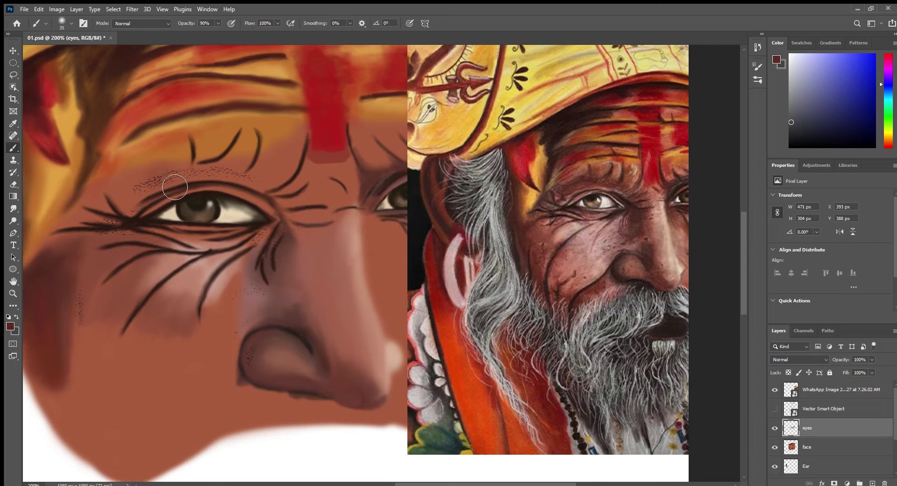
{"action": "key", "text": "bracketleft"}
{"action": "key", "text": "bracketleft"}
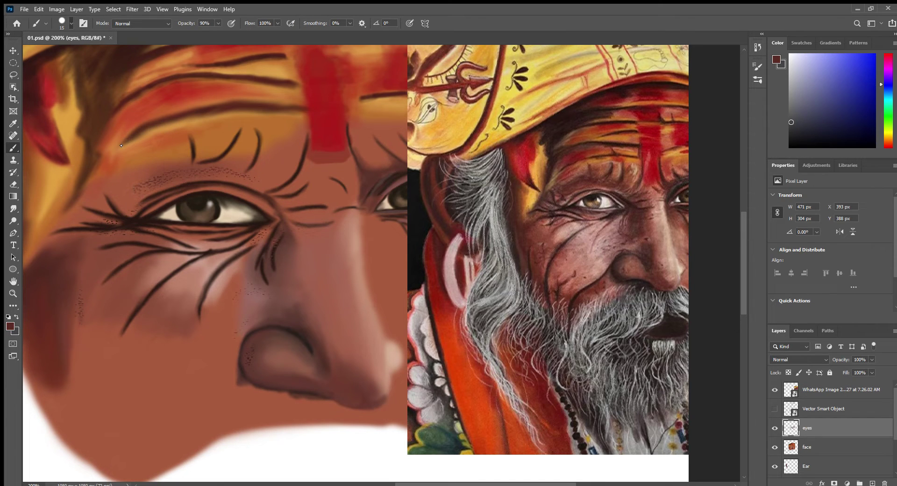
{"action": "key", "text": "4"}
{"action": "mouse_move", "coordinate": [133, 187]}
{"action": "left_mouse_down"}
{"action": "mouse_move", "coordinate": [278, 189]}
{"action": "mouse_move", "coordinate": [274, 250]}
{"action": "left_mouse_up"}
Step: Smudge the crease at the outer eye corner and undo a stray stroke
{"action": "key", "text": "r"}
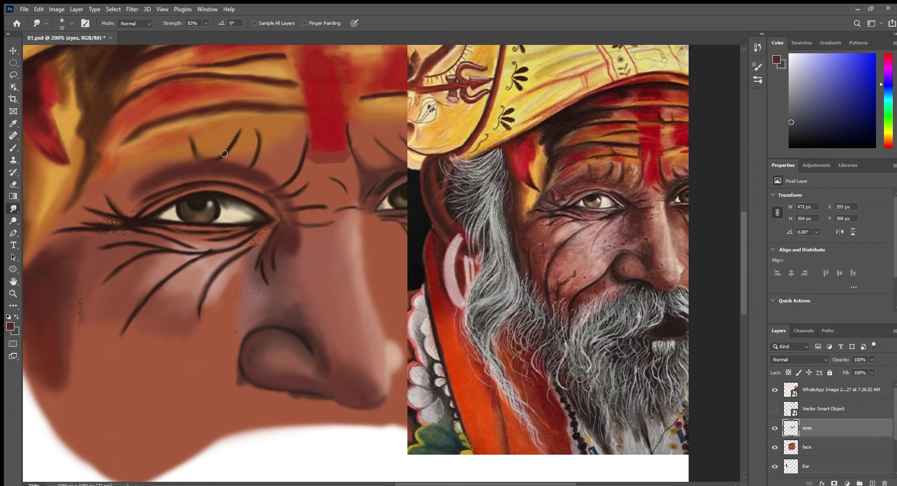
{"action": "left_click_drag", "start_coordinate": [292, 192], "coordinate": [272, 190]}
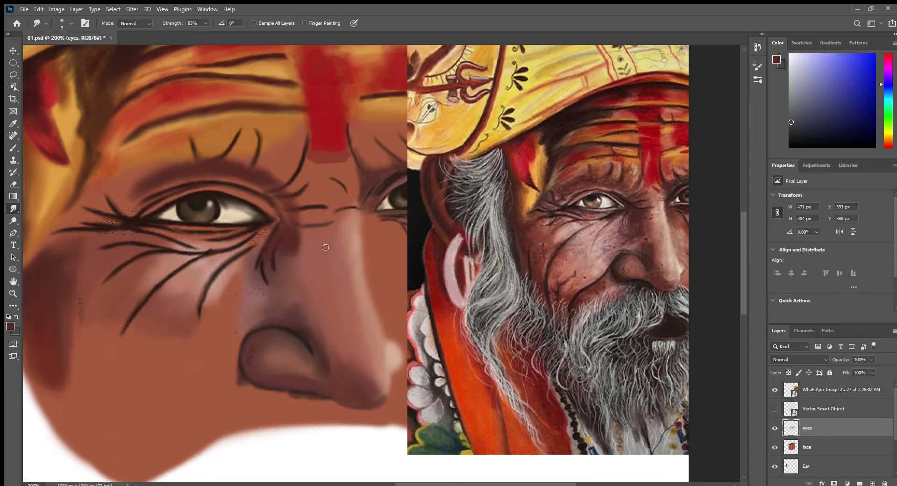
{"action": "key", "text": "bracketright"}
{"action": "key", "text": "bracketright"}
{"action": "key", "text": "b"}
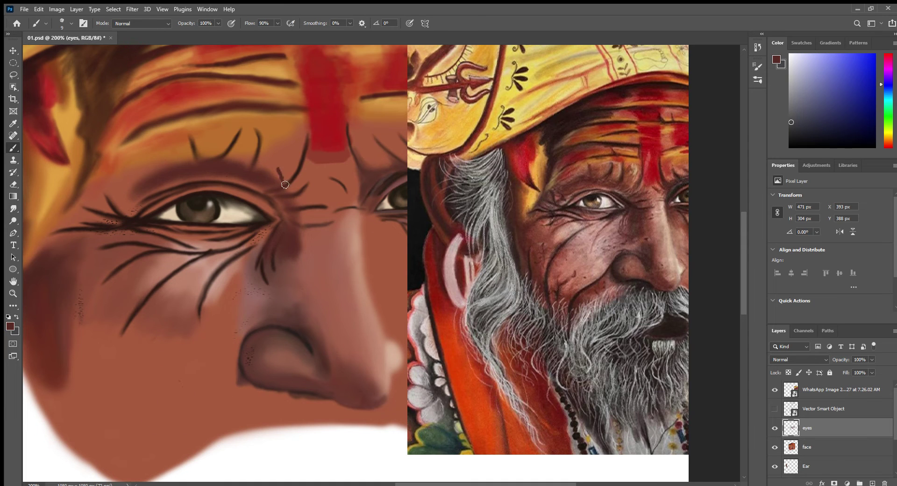
{"action": "key", "text": "ctrl+z"}
Step: Draw four curved dark wrinkle lines across the lower cheek
{"action": "left_click_drag", "start_coordinate": [134, 315], "coordinate": [113, 414]}
{"action": "left_click_drag", "start_coordinate": [53, 319], "coordinate": [50, 376]}
{"action": "left_click_drag", "start_coordinate": [126, 373], "coordinate": [124, 399]}
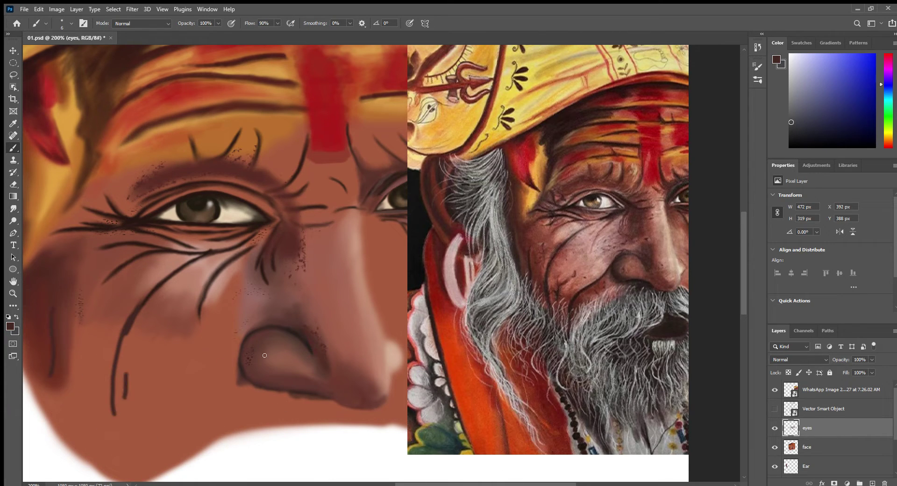
{"action": "left_click_drag", "start_coordinate": [143, 468], "coordinate": [215, 353]}
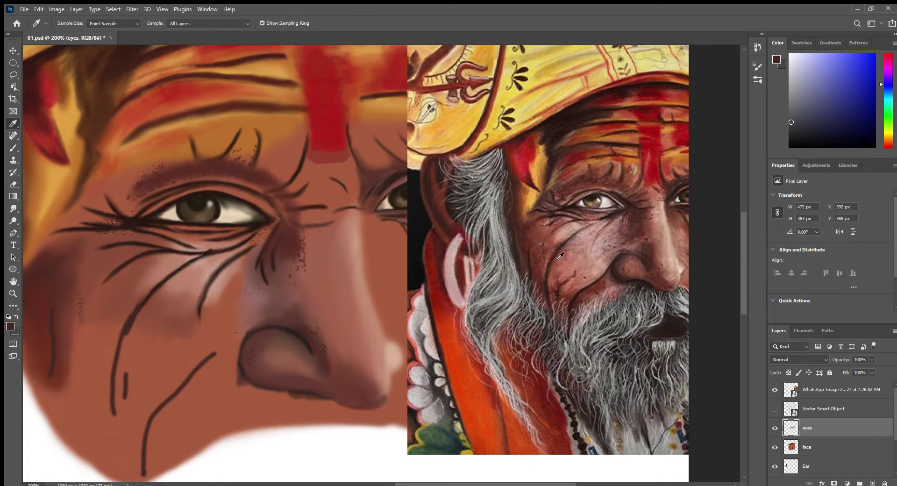
Step: Add reddish-brown shading at 40% opacity beside the lower wrinkle line
{"action": "key", "text": "4"}
{"action": "left_click", "coordinate": [177, 357], "text": "alt"}
{"action": "left_click_drag", "start_coordinate": [143, 432], "coordinate": [200, 410]}
{"action": "left_click", "coordinate": [200, 369], "text": "alt"}
{"action": "key", "text": "bracketleft"}
{"action": "key", "text": "bracketleft"}
{"action": "key", "text": "bracketleft"}
{"action": "left_click_drag", "start_coordinate": [143, 474], "coordinate": [150, 418]}
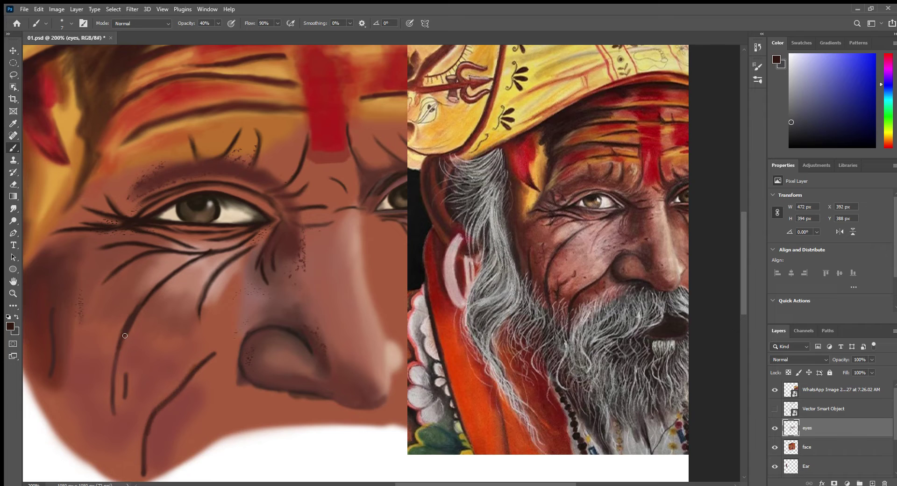
Step: Smudge the cheek wrinkles and the nostril's upper edge to soften them
{"action": "left_click", "coordinate": [13, 209]}
{"action": "mouse_move", "coordinate": [134, 318]}
{"action": "left_mouse_down"}
{"action": "mouse_move", "coordinate": [117, 387]}
{"action": "mouse_move", "coordinate": [124, 416]}
{"action": "mouse_move", "coordinate": [125, 383]}
{"action": "left_mouse_up"}
{"action": "left_click_drag", "start_coordinate": [254, 338], "coordinate": [244, 348]}
{"action": "key", "text": "bracketleft"}
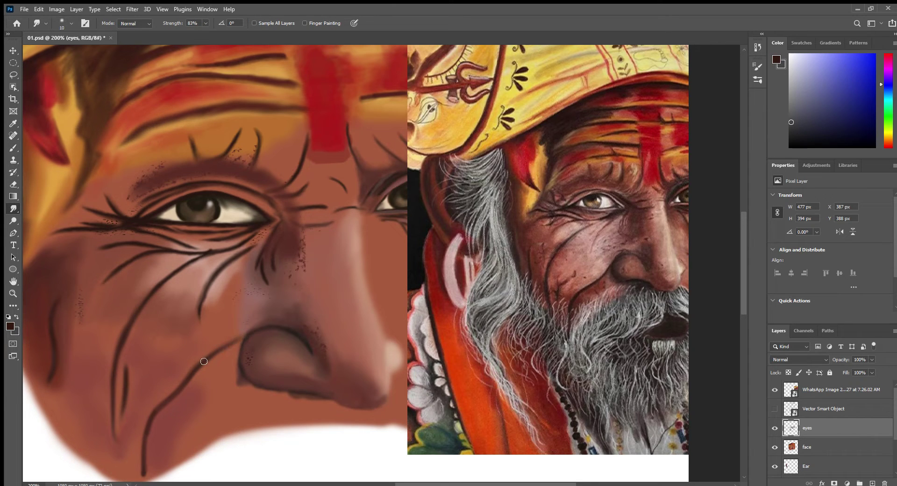
{"action": "key", "text": "bracketright"}
{"action": "key", "text": "bracketright"}
{"action": "left_click_drag", "start_coordinate": [181, 391], "coordinate": [142, 471]}
Step: Add a short dark reddish-brown stroke above the nostril with a 10 px hard round brush
{"action": "scroll", "coordinate": [264, 314], "scroll_direction": "left", "scroll_amount": 2}
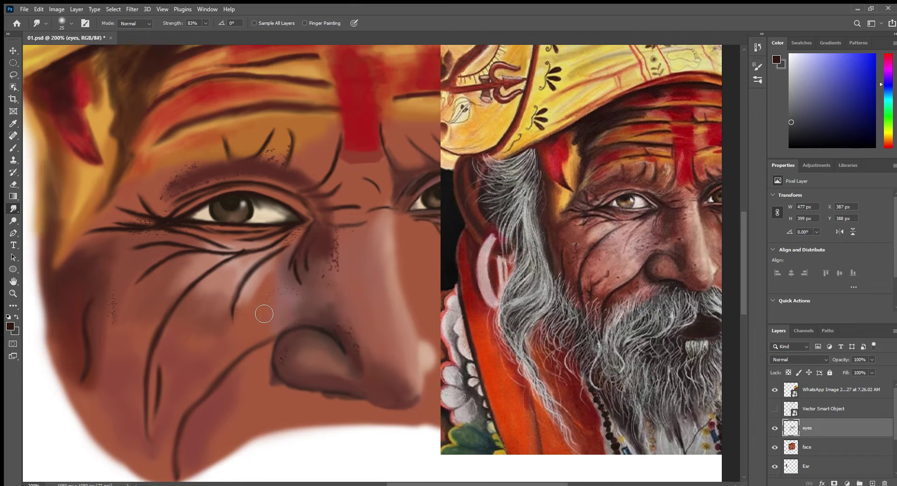
{"action": "key", "text": "b"}
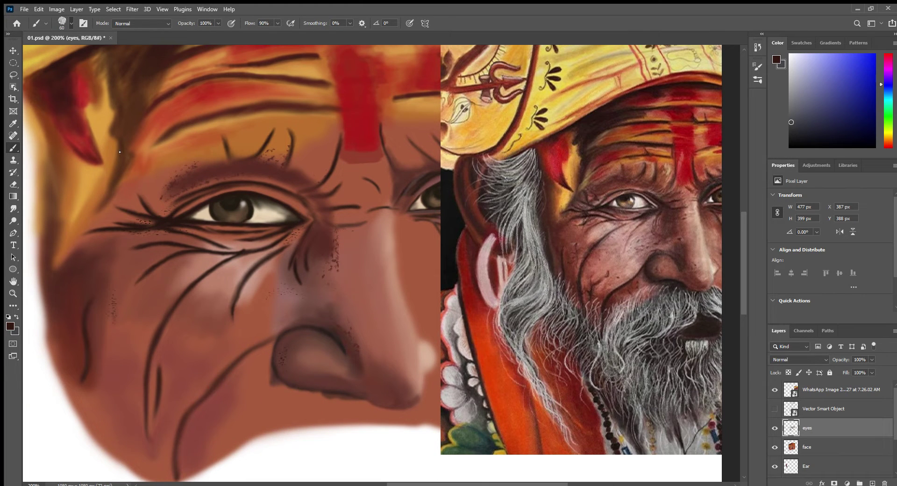
{"action": "key", "text": "comma"}
{"action": "left_click", "coordinate": [122, 135], "text": "alt"}
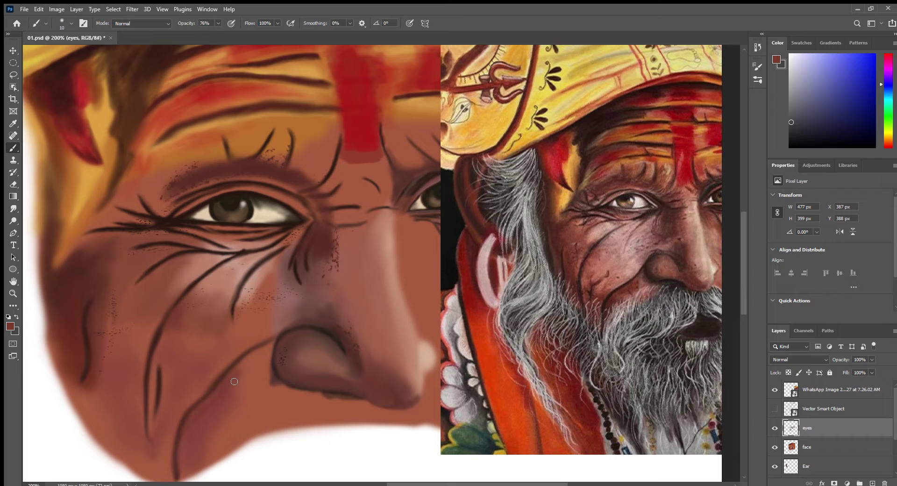
{"action": "left_click_drag", "start_coordinate": [252, 354], "coordinate": [238, 371]}
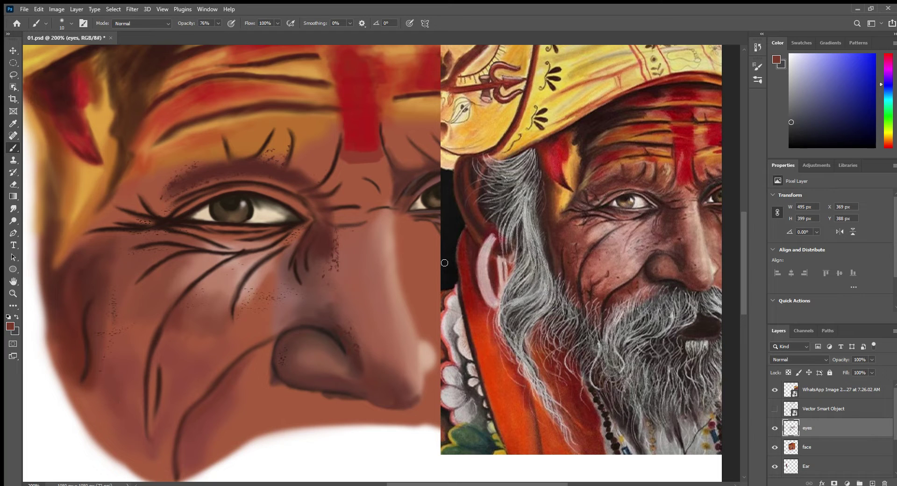
Step: Blend light pink skin tone at 29% opacity across the cheek below the eye
{"action": "left_click", "coordinate": [225, 264], "text": "alt"}
{"action": "key", "text": "2"}
{"action": "key", "text": "9"}
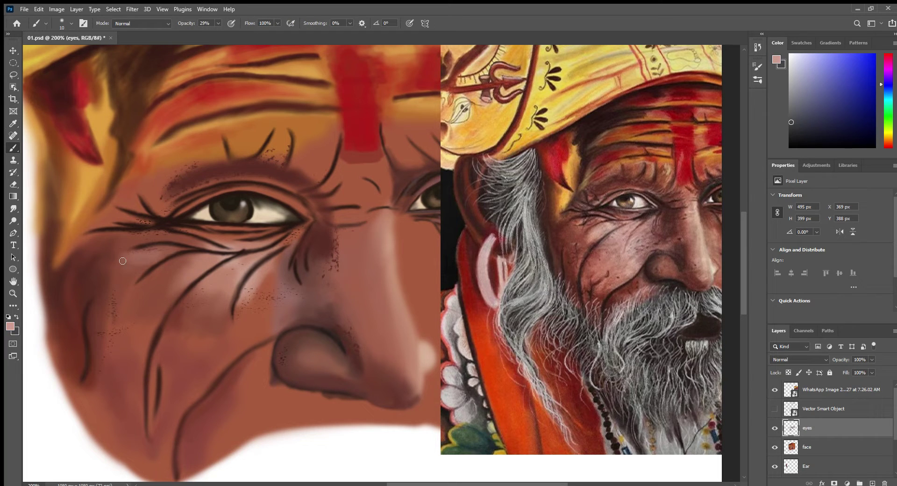
{"action": "key", "text": "r"}
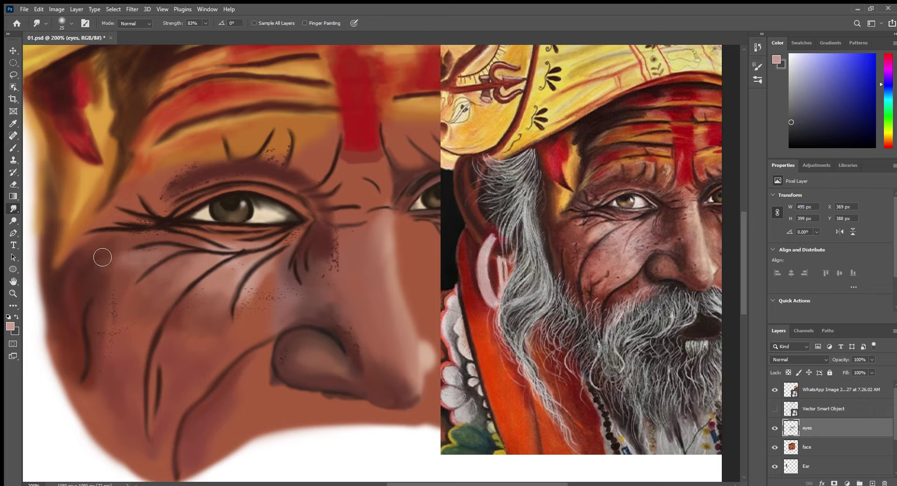
{"action": "mouse_move", "coordinate": [113, 261]}
{"action": "left_mouse_down"}
{"action": "mouse_move", "coordinate": [168, 296]}
{"action": "mouse_move", "coordinate": [245, 262]}
{"action": "mouse_move", "coordinate": [274, 328]}
{"action": "mouse_move", "coordinate": [285, 287]}
{"action": "mouse_move", "coordinate": [273, 327]}
{"action": "mouse_move", "coordinate": [260, 316]}
{"action": "mouse_move", "coordinate": [260, 293]}
{"action": "left_mouse_up"}
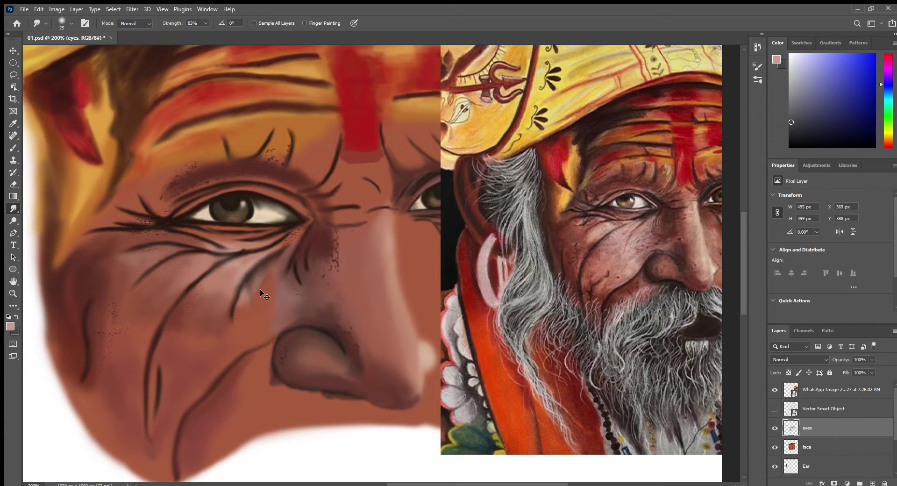
{"action": "key", "text": "i"}
{"action": "key", "text": "b"}
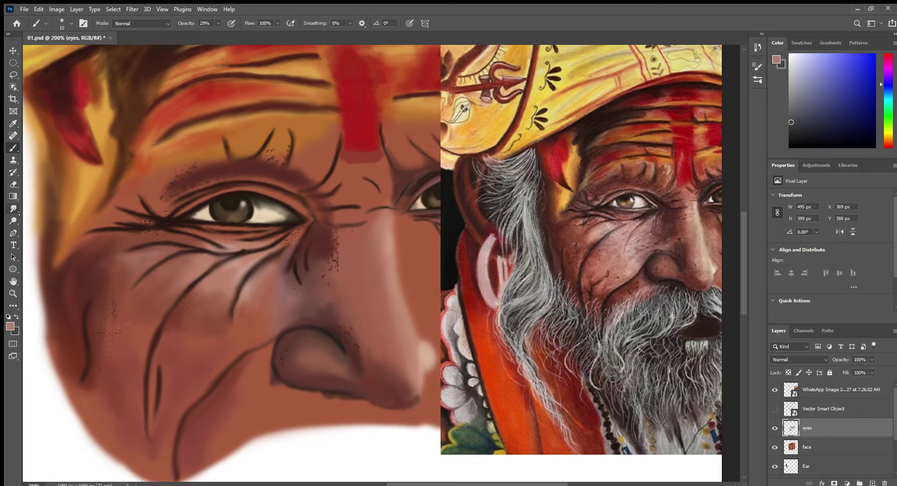
{"action": "key", "text": "r"}
{"action": "key", "text": "alt+bracketleft"}
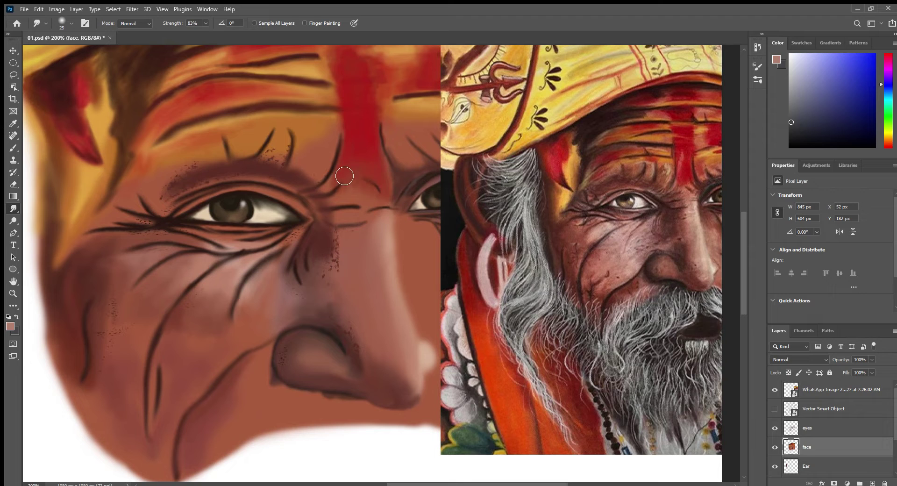
Step: Paint dark red-brown hair strokes along the eyebrow
{"action": "key", "text": "b"}
{"action": "key", "text": "bracketleft"}
{"action": "left_click", "coordinate": [322, 148], "text": "alt"}
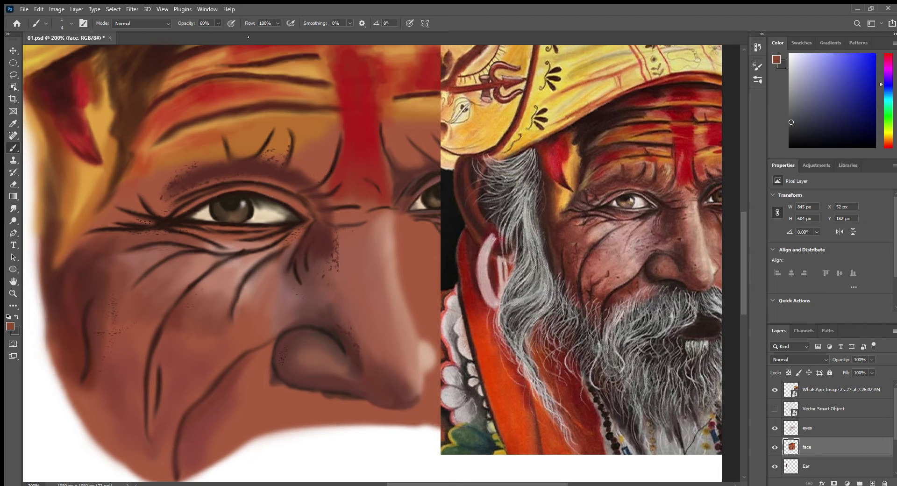
{"action": "left_click_drag", "start_coordinate": [254, 135], "coordinate": [232, 156]}
{"action": "left_click_drag", "start_coordinate": [224, 144], "coordinate": [206, 159]}
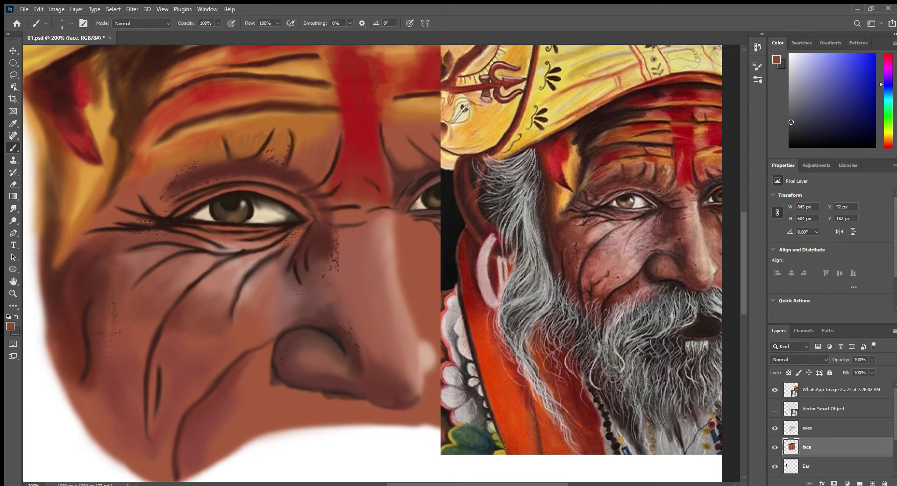
{"action": "left_click", "coordinate": [615, 178], "text": "alt"}
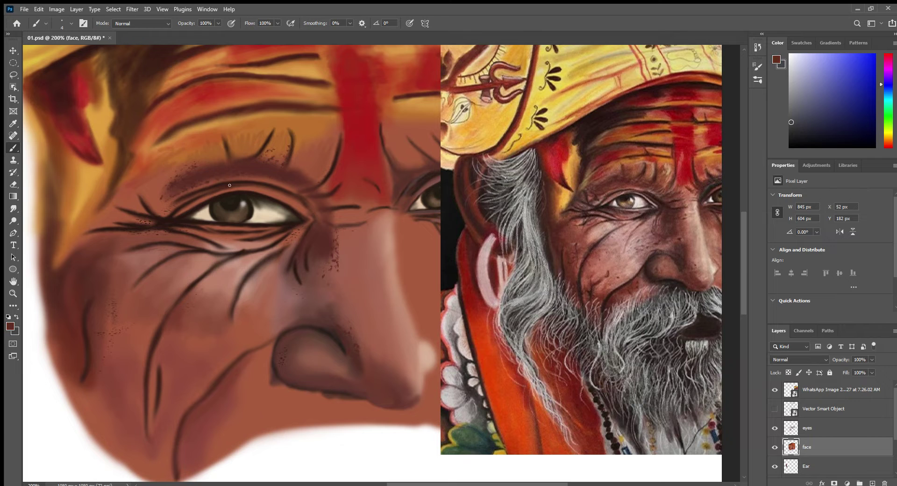
{"action": "left_click_drag", "start_coordinate": [236, 137], "coordinate": [213, 159]}
{"action": "left_click_drag", "start_coordinate": [283, 143], "coordinate": [264, 161]}
{"action": "left_click_drag", "start_coordinate": [332, 147], "coordinate": [311, 177]}
Step: Hatch light tan highlights onto the brow
{"action": "left_click", "coordinate": [669, 167], "text": "alt"}
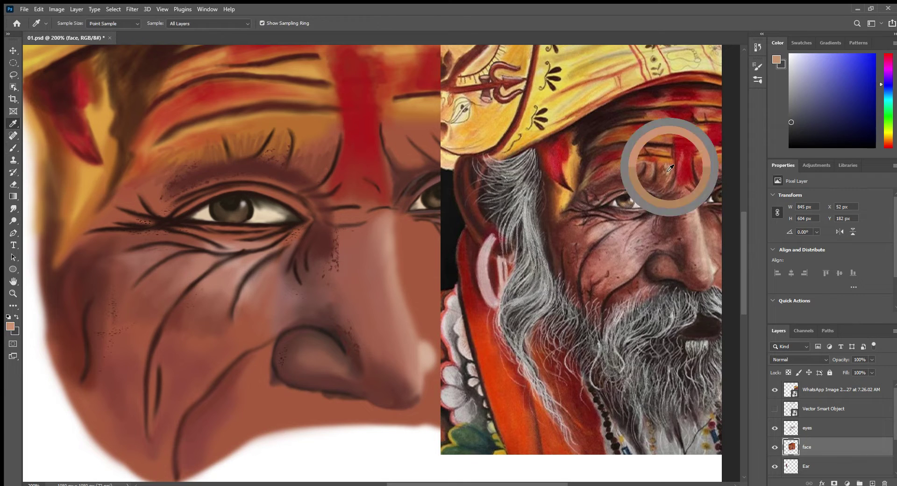
{"action": "left_click_drag", "start_coordinate": [320, 136], "coordinate": [303, 169]}
{"action": "left_click_drag", "start_coordinate": [289, 134], "coordinate": [284, 151]}
{"action": "left_click", "coordinate": [150, 179], "text": "alt"}
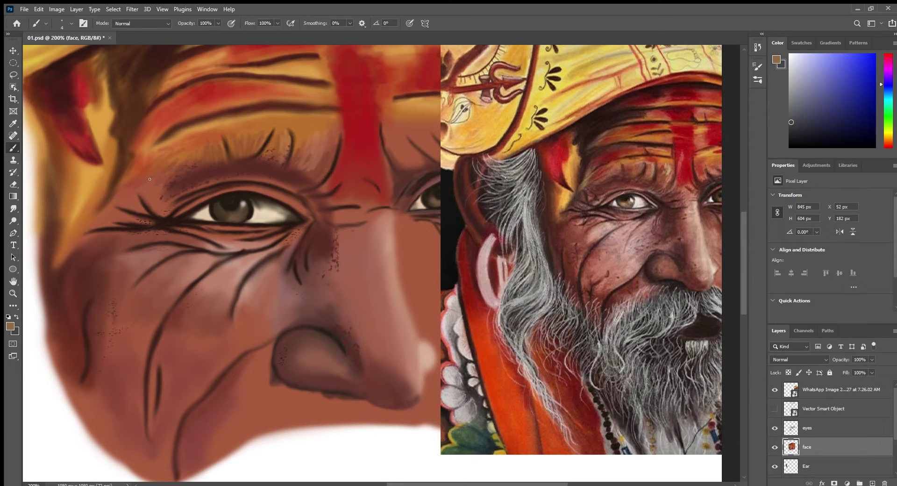
Step: Smudge the speckles beside the nose bridge on the eyes layer
{"action": "key", "text": "r"}
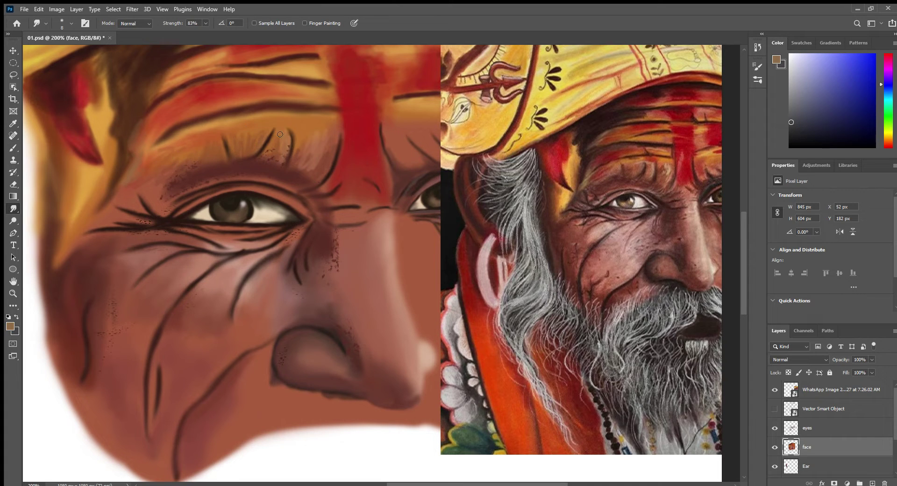
{"action": "key", "text": "alt+bracketright"}
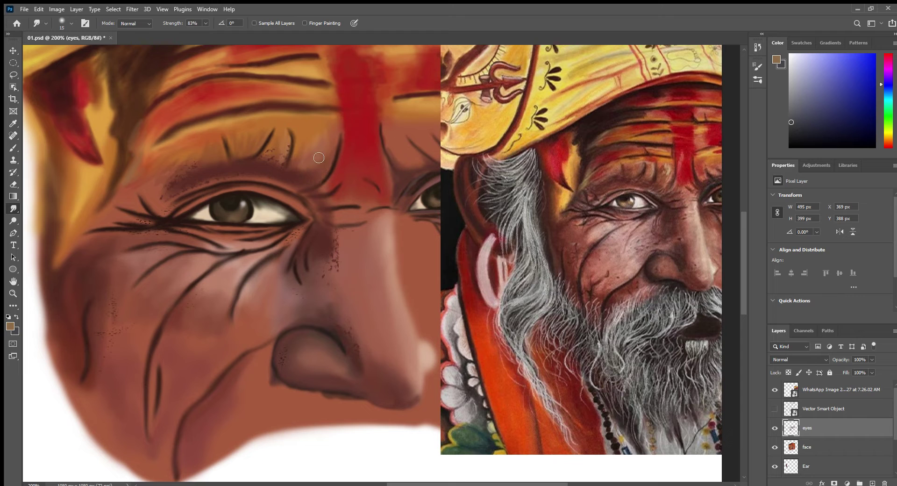
{"action": "left_click_drag", "start_coordinate": [332, 254], "coordinate": [339, 276]}
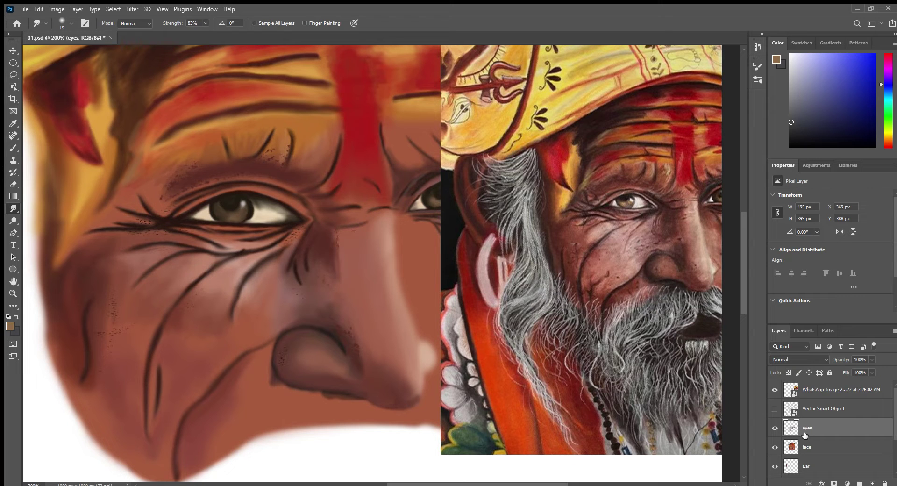
{"action": "left_click", "coordinate": [807, 448]}
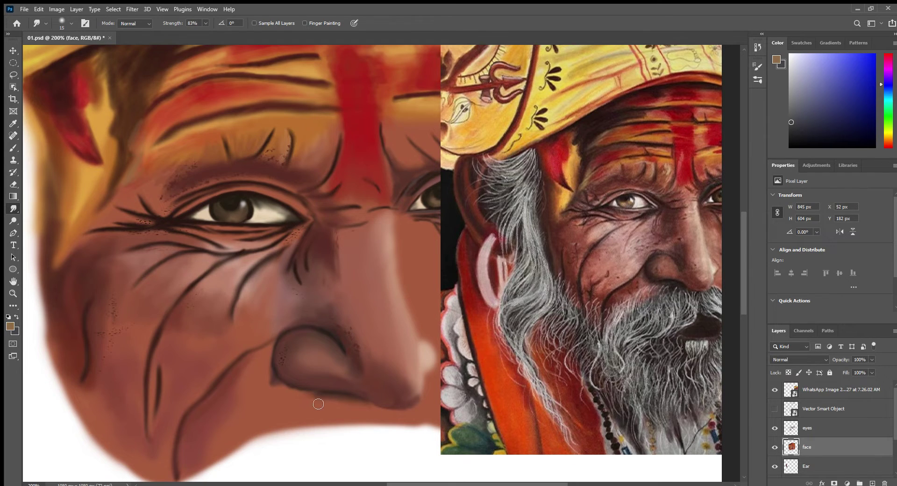
{"action": "scroll", "coordinate": [262, 194], "scroll_direction": "up", "scroll_amount": 2}
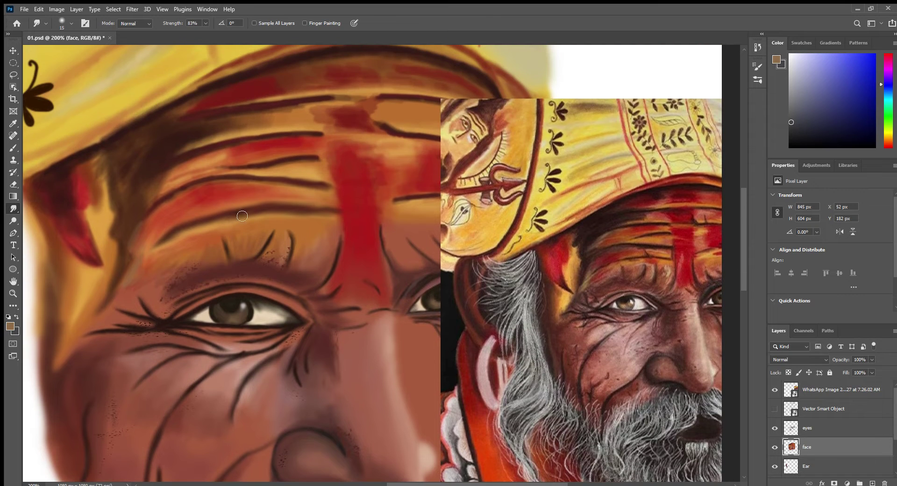
Step: Move the reference photo down-left and darken the red patch on the forehead
{"action": "key", "text": "b"}
{"action": "left_click", "coordinate": [574, 287], "text": "alt"}
{"action": "left_click", "coordinate": [565, 383], "text": "ctrl"}
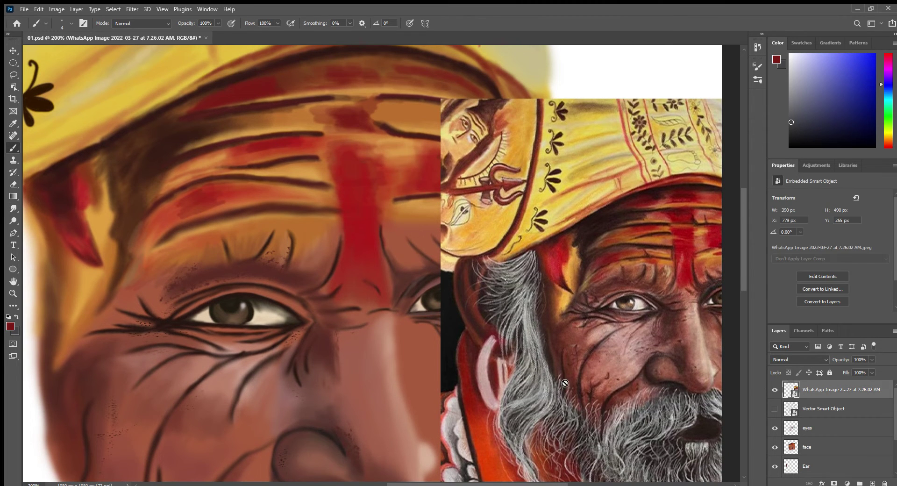
{"action": "left_click_drag", "start_coordinate": [685, 173], "coordinate": [401, 359]}
{"action": "left_click", "coordinate": [508, 213], "text": "ctrl"}
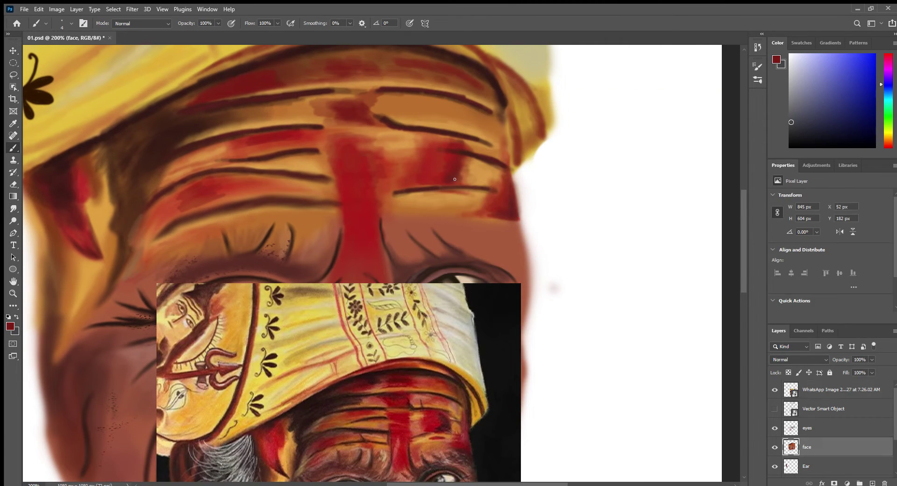
{"action": "left_click_drag", "start_coordinate": [455, 179], "coordinate": [439, 173]}
Step: Smudge the forehead wrinkle lines and red patches together
{"action": "left_click", "coordinate": [380, 391], "text": "alt"}
{"action": "key", "text": "r"}
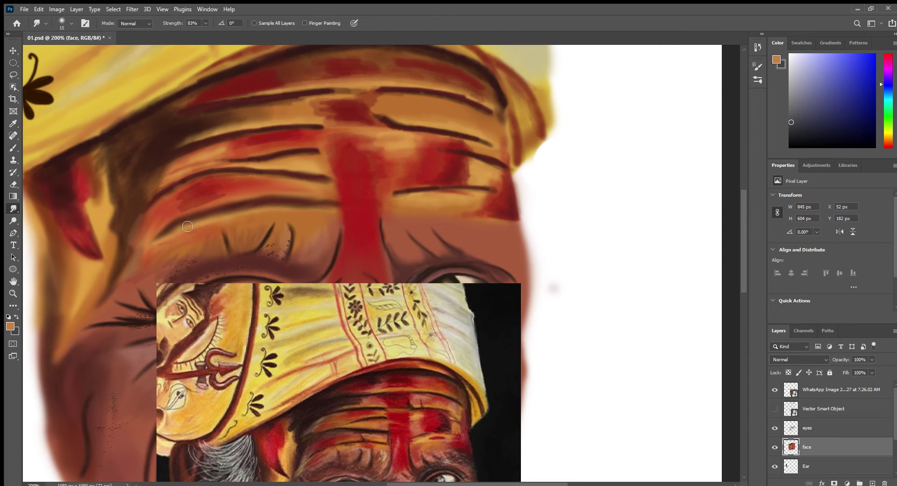
{"action": "mouse_move", "coordinate": [193, 193]}
{"action": "left_mouse_down"}
{"action": "mouse_move", "coordinate": [208, 171]}
{"action": "mouse_move", "coordinate": [262, 166]}
{"action": "mouse_move", "coordinate": [173, 171]}
{"action": "mouse_move", "coordinate": [324, 126]}
{"action": "mouse_move", "coordinate": [281, 134]}
{"action": "mouse_move", "coordinate": [394, 121]}
{"action": "mouse_move", "coordinate": [434, 125]}
{"action": "mouse_move", "coordinate": [487, 153]}
{"action": "mouse_move", "coordinate": [469, 183]}
{"action": "mouse_move", "coordinate": [469, 212]}
{"action": "mouse_move", "coordinate": [495, 168]}
{"action": "left_mouse_up"}
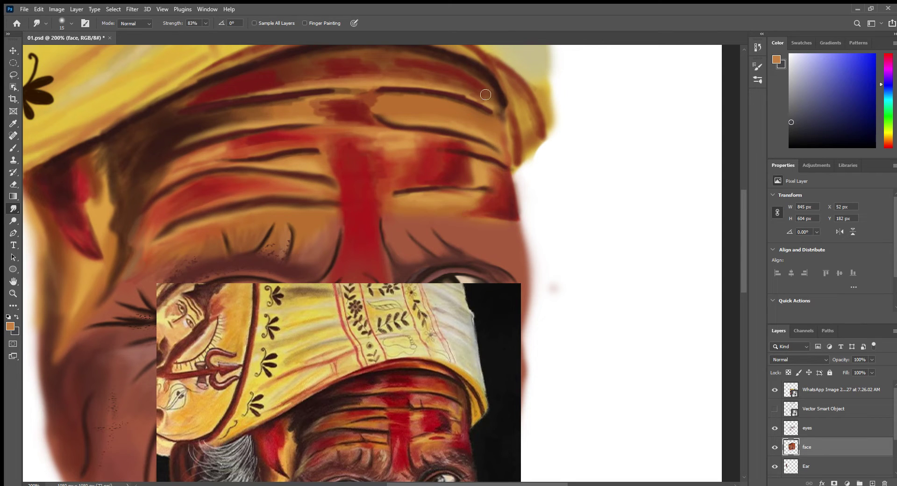
{"action": "mouse_move", "coordinate": [405, 99]}
{"action": "left_mouse_down"}
{"action": "mouse_move", "coordinate": [304, 107]}
{"action": "mouse_move", "coordinate": [324, 78]}
{"action": "left_mouse_up"}
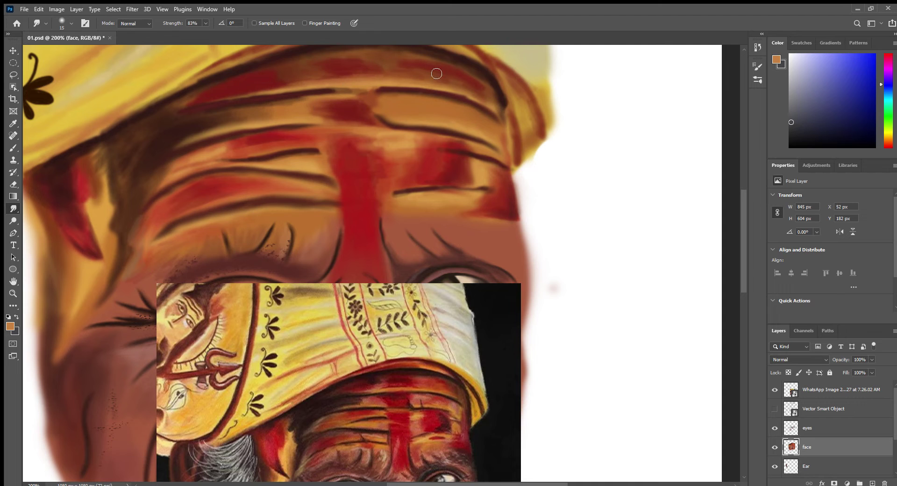
{"action": "mouse_move", "coordinate": [164, 113]}
{"action": "left_mouse_down"}
{"action": "mouse_move", "coordinate": [187, 154]}
{"action": "mouse_move", "coordinate": [296, 165]}
{"action": "left_mouse_up"}
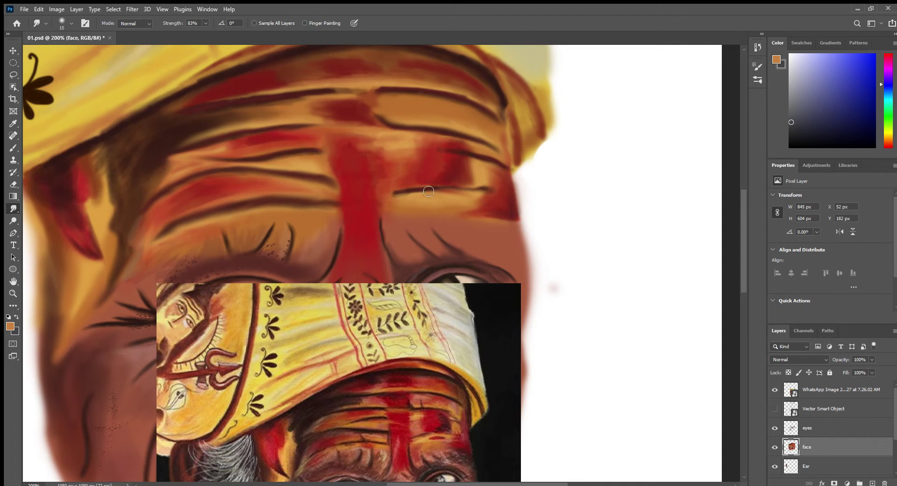
{"action": "left_click_drag", "start_coordinate": [367, 148], "coordinate": [352, 117]}
{"action": "scroll", "coordinate": [666, 288], "scroll_direction": "down", "scroll_amount": 2}
Step: Move the reference photo lower and paint a dark brown stroke above the right eye
{"action": "key", "text": "b"}
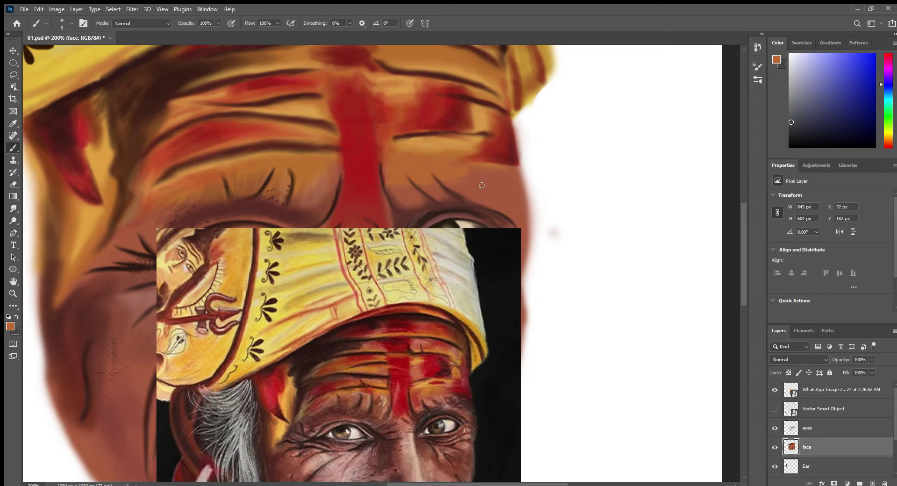
{"action": "left_click_drag", "start_coordinate": [471, 416], "coordinate": [486, 458]}
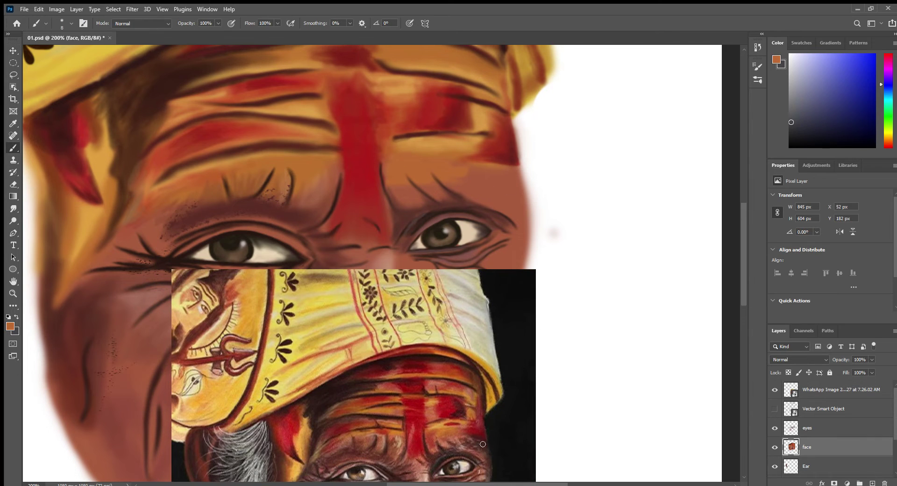
{"action": "left_click", "coordinate": [479, 449], "text": "alt"}
{"action": "mouse_move", "coordinate": [517, 196]}
{"action": "left_mouse_down"}
{"action": "mouse_move", "coordinate": [491, 180]}
{"action": "mouse_move", "coordinate": [465, 194]}
{"action": "left_mouse_up"}
{"action": "key", "text": "5"}
{"action": "key", "text": "4"}
Step: Smudge the dark patch above the right eye at 54% opacity
{"action": "scroll", "coordinate": [514, 187], "scroll_direction": "down", "scroll_amount": 3}
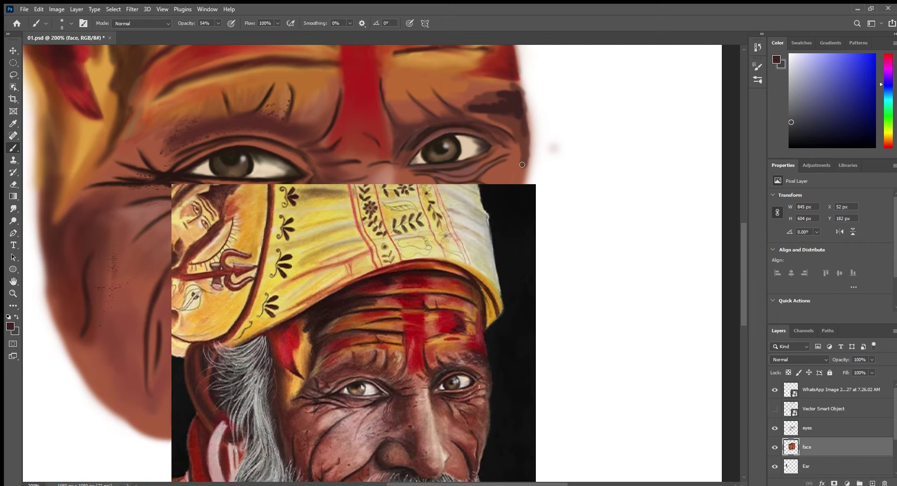
{"action": "scroll", "coordinate": [748, 297], "scroll_direction": "up", "scroll_amount": 2}
{"action": "scroll", "coordinate": [747, 297], "scroll_direction": "up", "scroll_amount": 1}
{"action": "left_click", "coordinate": [374, 154], "text": "alt"}
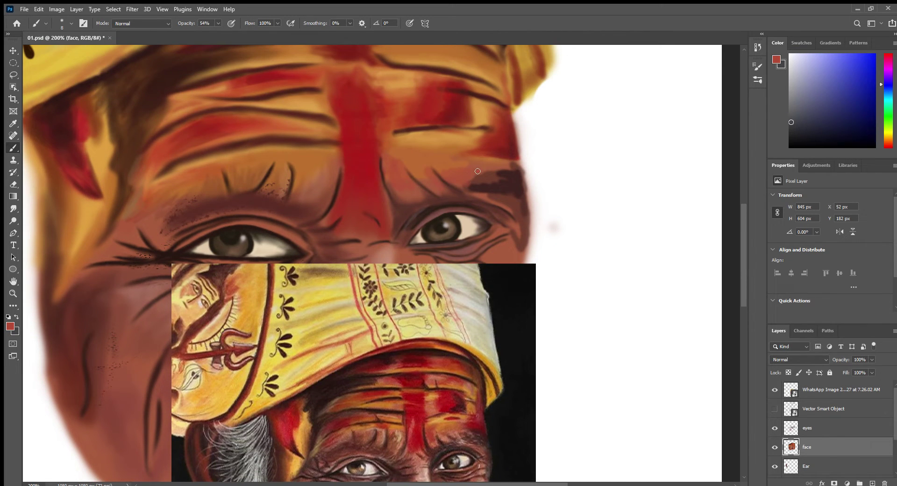
{"action": "left_click", "coordinate": [13, 209]}
{"action": "mouse_move", "coordinate": [442, 160]}
{"action": "left_mouse_down"}
{"action": "mouse_move", "coordinate": [517, 175]}
{"action": "mouse_move", "coordinate": [475, 194]}
{"action": "mouse_move", "coordinate": [519, 210]}
{"action": "mouse_move", "coordinate": [454, 168]}
{"action": "mouse_move", "coordinate": [510, 161]}
{"action": "mouse_move", "coordinate": [499, 179]}
{"action": "left_mouse_up"}
Step: Zoom in and smear the forehead's red dot into a horizontal streak
{"action": "key", "text": "b"}
{"action": "left_click", "coordinate": [120, 147], "text": "alt"}
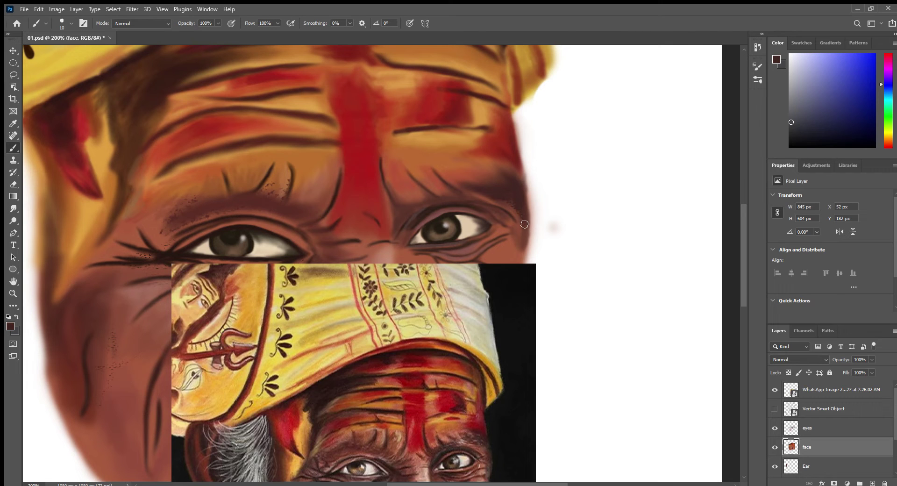
{"action": "left_click", "coordinate": [480, 196], "text": "alt"}
{"action": "scroll", "coordinate": [536, 230], "scroll_direction": "up", "scroll_amount": 2}
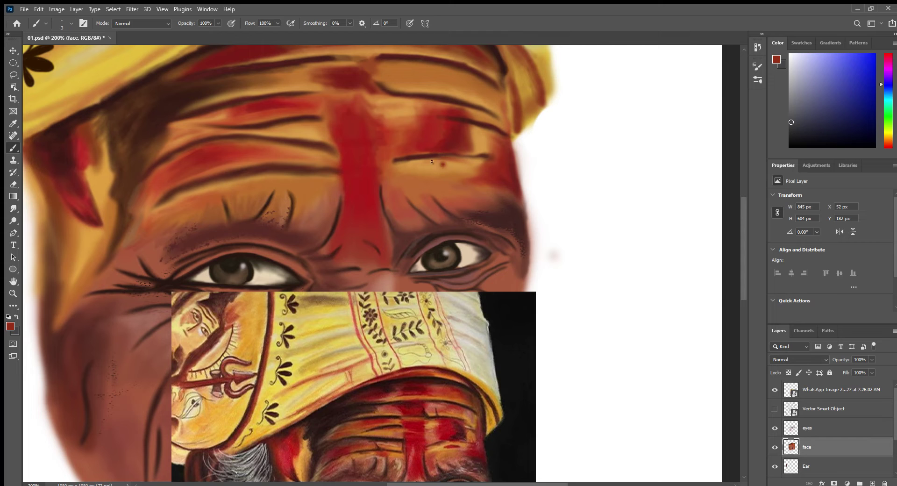
{"action": "key", "text": "r"}
{"action": "key", "text": "ctrl+plus"}
{"action": "mouse_move", "coordinate": [537, 64]}
{"action": "left_mouse_down"}
{"action": "mouse_move", "coordinate": [461, 66]}
{"action": "mouse_move", "coordinate": [497, 72]}
{"action": "left_mouse_up"}
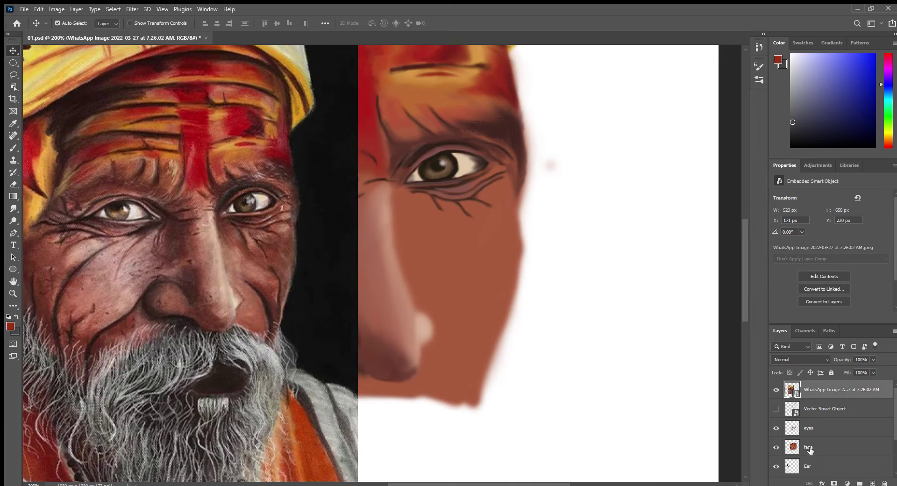
Step: On the face layer, paint dark red shading under the eye at 40% brush opacity
{"action": "left_click", "coordinate": [810, 450]}
{"action": "key", "text": "ctrl+plus"}
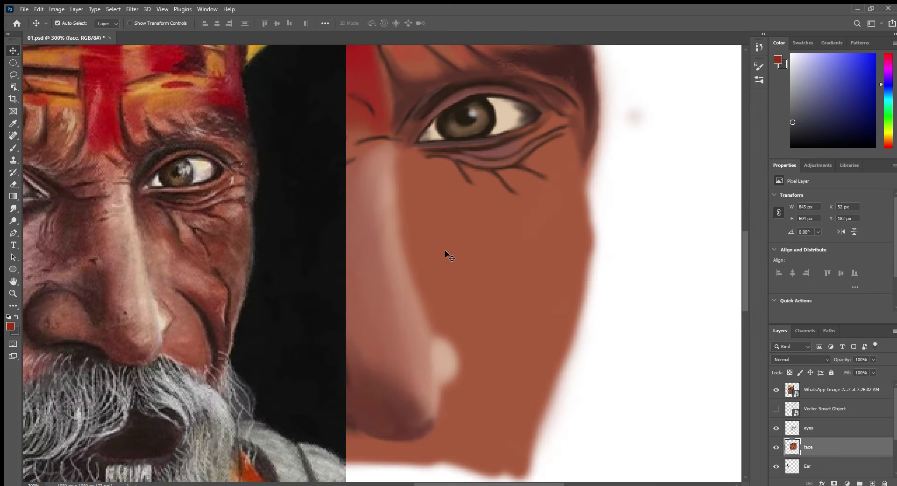
{"action": "key", "text": "b"}
{"action": "key", "text": "bracketright"}
{"action": "key", "text": "bracketright"}
{"action": "key", "text": "bracketright"}
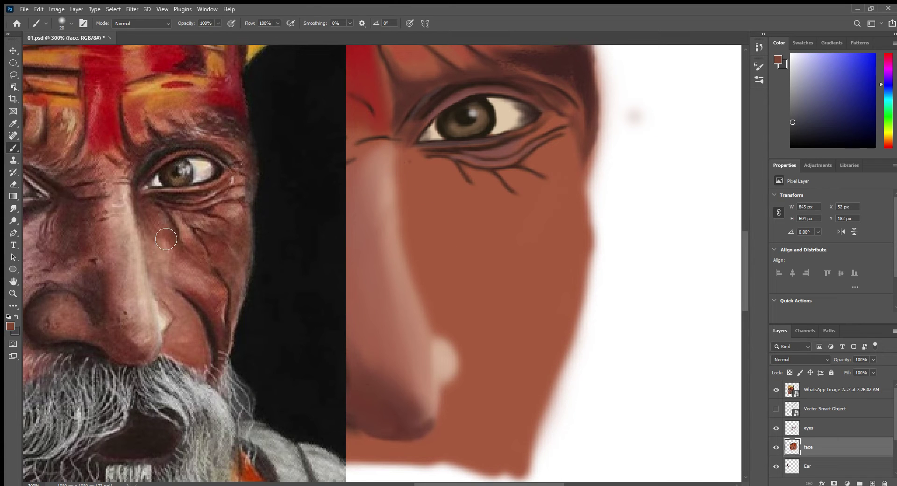
{"action": "left_click", "coordinate": [406, 164], "text": "alt"}
{"action": "key", "text": "4"}
{"action": "mouse_move", "coordinate": [409, 163]}
{"action": "left_mouse_down"}
{"action": "mouse_move", "coordinate": [421, 184]}
{"action": "mouse_move", "coordinate": [454, 187]}
{"action": "mouse_move", "coordinate": [442, 163]}
{"action": "left_mouse_up"}
Step: Shade the cheek below the eye and near the chin with a lighter brown
{"action": "left_click", "coordinate": [428, 206], "text": "alt"}
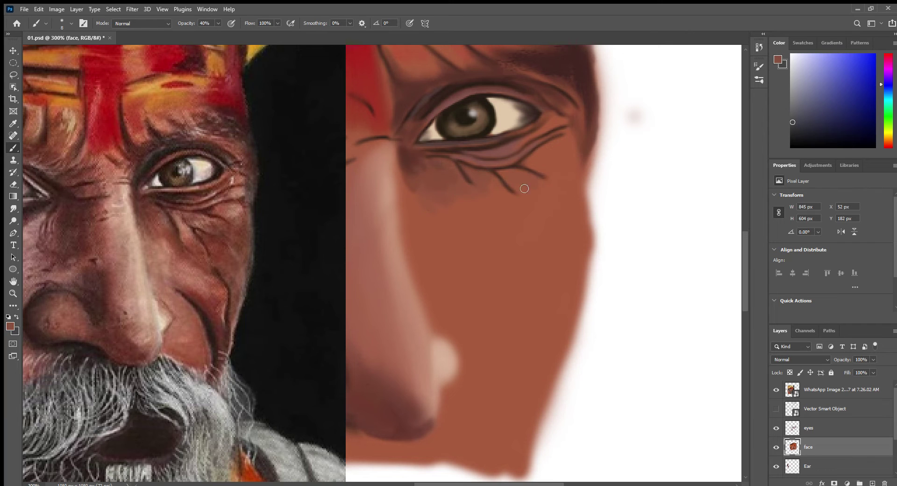
{"action": "left_click_drag", "start_coordinate": [570, 140], "coordinate": [589, 234]}
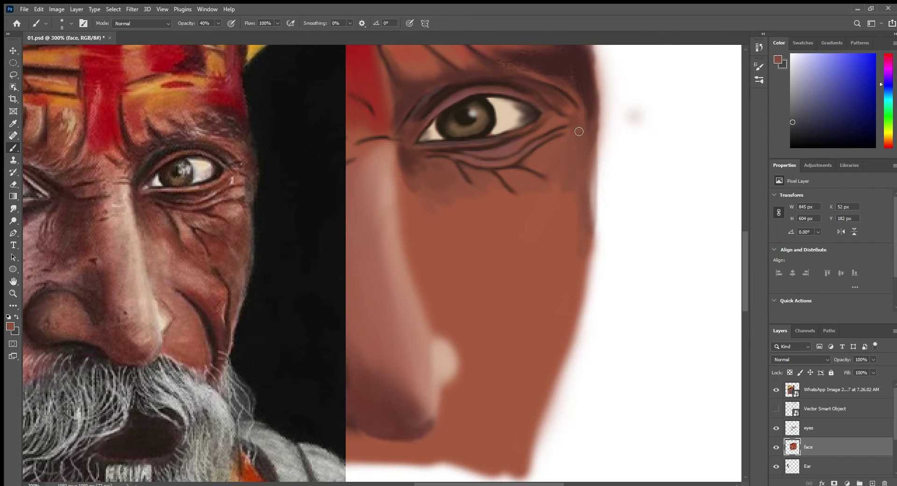
{"action": "key", "text": "bracketright"}
{"action": "key", "text": "bracketright"}
{"action": "key", "text": "bracketright"}
{"action": "mouse_move", "coordinate": [478, 208]}
{"action": "left_mouse_down"}
{"action": "mouse_move", "coordinate": [502, 214]}
{"action": "mouse_move", "coordinate": [567, 313]}
{"action": "mouse_move", "coordinate": [523, 314]}
{"action": "left_mouse_up"}
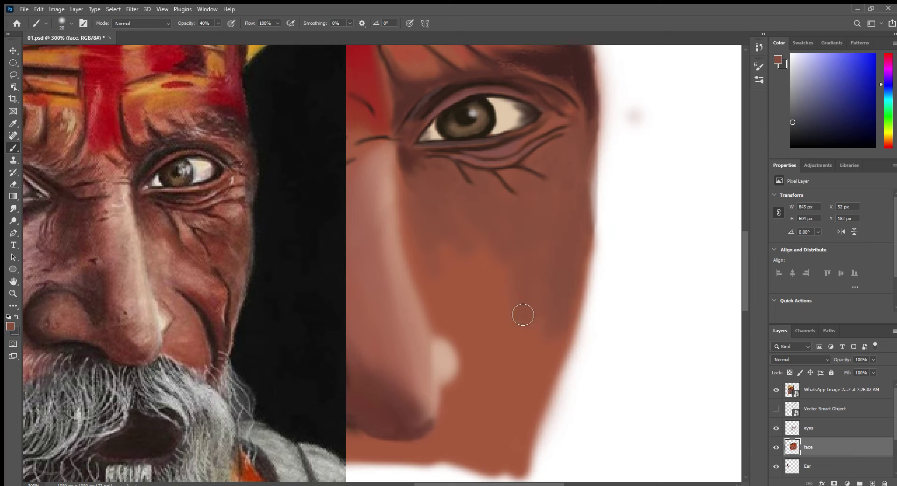
{"action": "left_click_drag", "start_coordinate": [561, 339], "coordinate": [559, 392]}
{"action": "left_click_drag", "start_coordinate": [445, 275], "coordinate": [469, 431]}
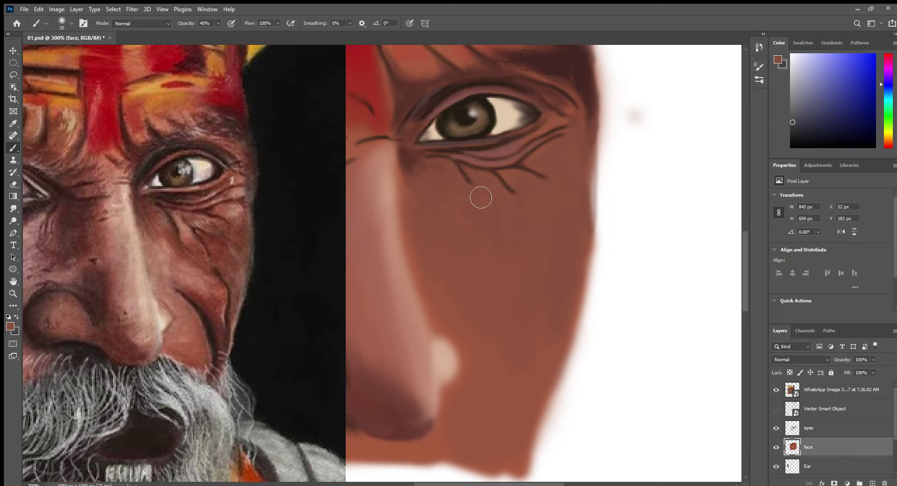
Step: Paint fine dark maroon wrinkle lines under the eye and down the cheek
{"action": "key", "text": "bracketleft"}
{"action": "key", "text": "bracketleft"}
{"action": "key", "text": "bracketleft"}
{"action": "left_click", "coordinate": [454, 165], "text": "alt"}
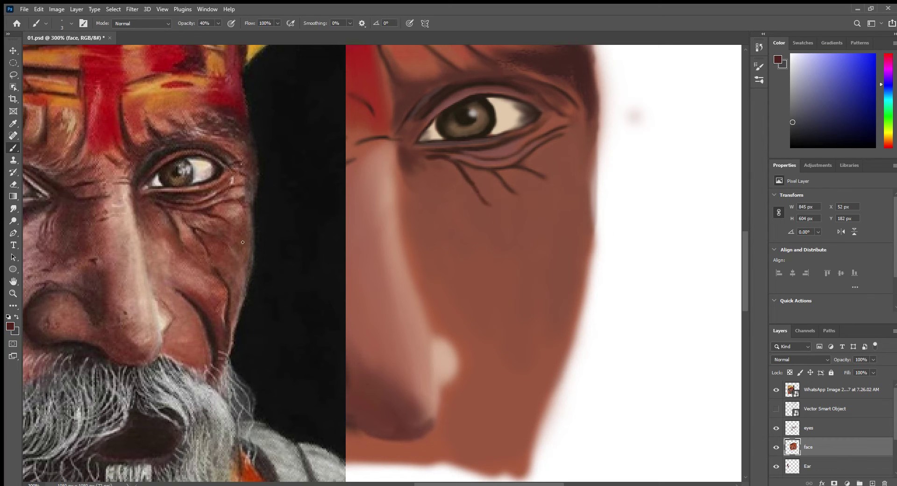
{"action": "left_click_drag", "start_coordinate": [479, 194], "coordinate": [526, 239]}
{"action": "left_click_drag", "start_coordinate": [510, 188], "coordinate": [536, 207]}
{"action": "left_click_drag", "start_coordinate": [540, 258], "coordinate": [561, 303]}
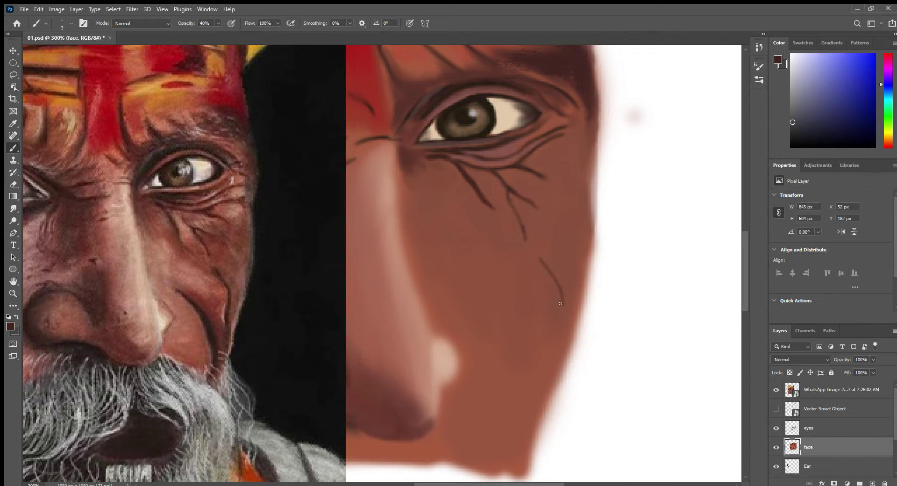
{"action": "left_click", "coordinate": [776, 409]}
{"action": "left_click", "coordinate": [776, 408]}
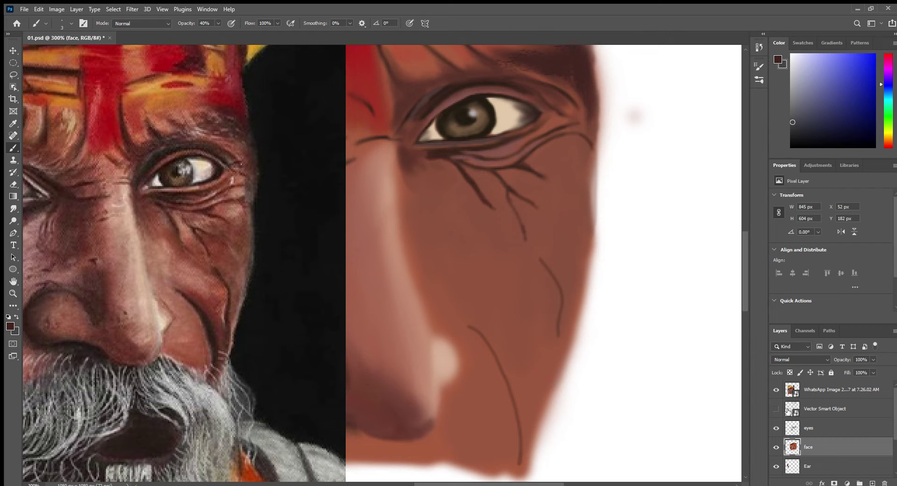
Step: Darken and thicken the lower cheek wrinkle
{"action": "key", "text": "r"}
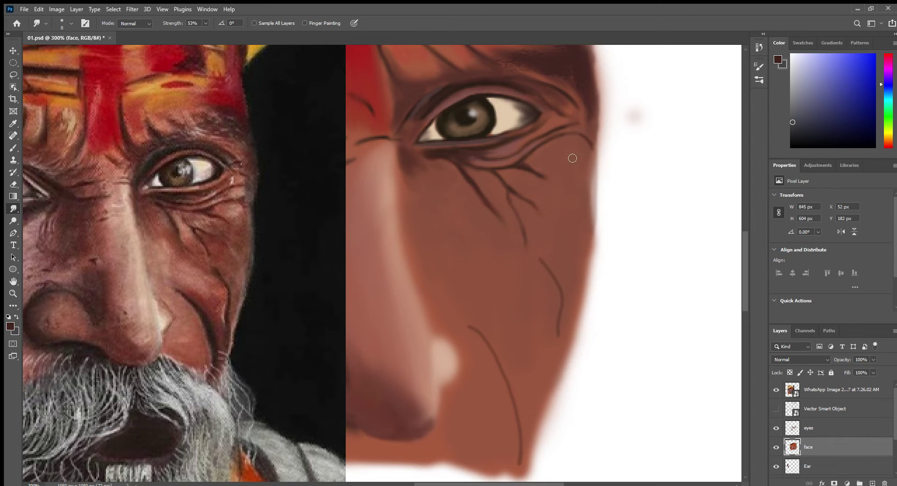
{"action": "key", "text": "b"}
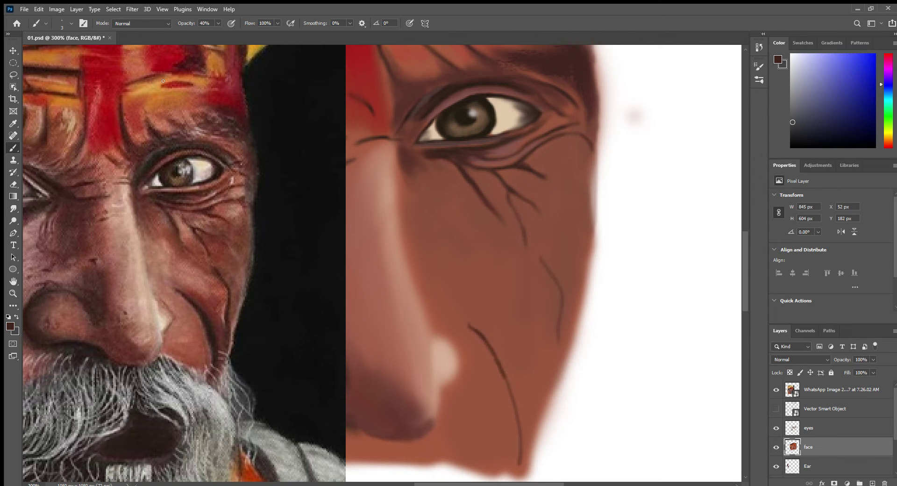
{"action": "left_click_drag", "start_coordinate": [514, 412], "coordinate": [526, 452]}
{"action": "mouse_move", "coordinate": [502, 364]}
{"action": "left_mouse_down"}
{"action": "mouse_move", "coordinate": [526, 470]}
{"action": "mouse_move", "coordinate": [522, 438]}
{"action": "left_mouse_up"}
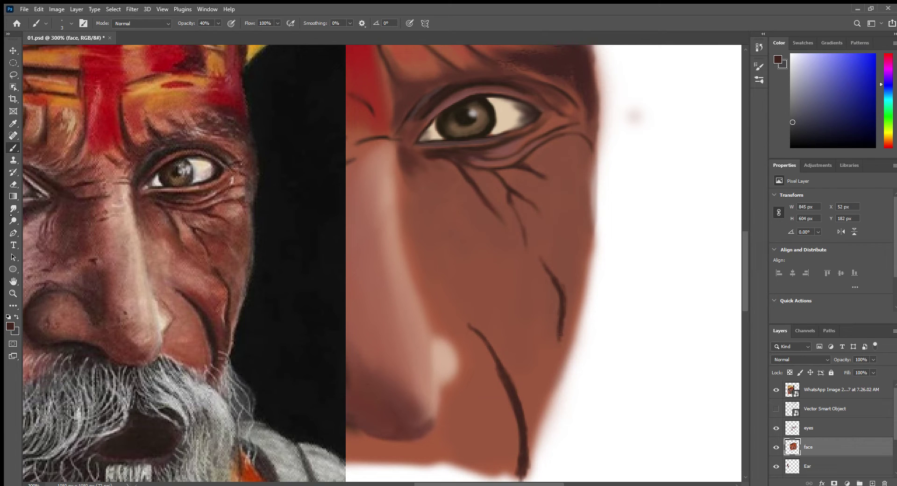
{"action": "key", "text": "r"}
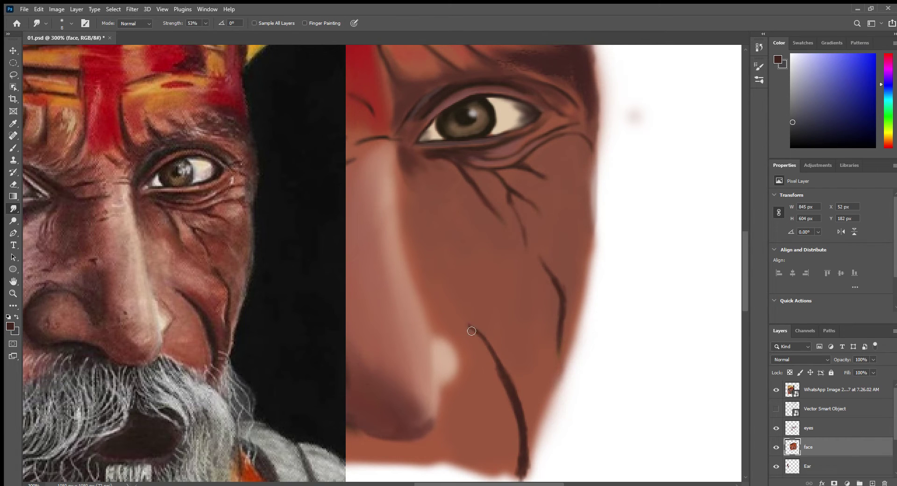
{"action": "key", "text": "b"}
Step: Wash a redder shade around the lower wrinkle and across the cheek under the eye
{"action": "left_click", "coordinate": [514, 355], "text": "alt"}
{"action": "left_click_drag", "start_coordinate": [500, 348], "coordinate": [534, 444]}
{"action": "mouse_move", "coordinate": [520, 389]}
{"action": "left_mouse_down"}
{"action": "mouse_move", "coordinate": [536, 342]}
{"action": "mouse_move", "coordinate": [546, 362]}
{"action": "mouse_move", "coordinate": [535, 437]}
{"action": "left_mouse_up"}
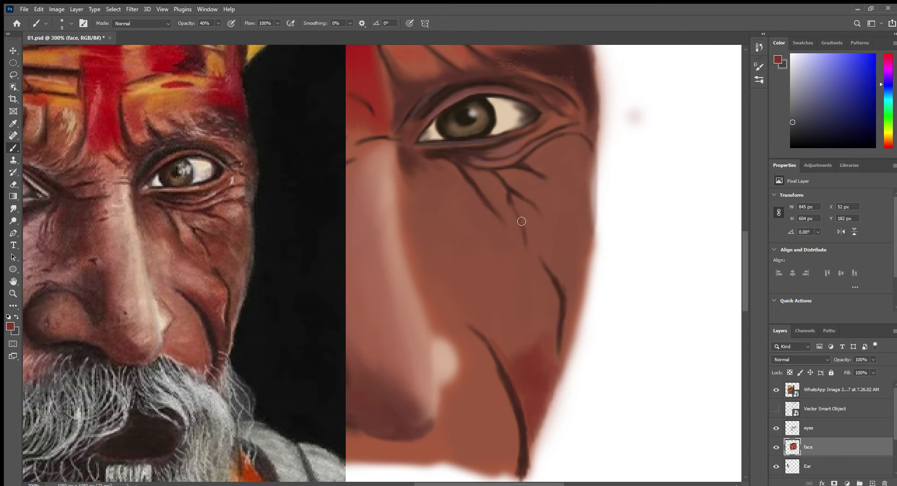
{"action": "mouse_move", "coordinate": [526, 203]}
{"action": "left_mouse_down"}
{"action": "mouse_move", "coordinate": [505, 232]}
{"action": "mouse_move", "coordinate": [456, 185]}
{"action": "mouse_move", "coordinate": [533, 168]}
{"action": "left_mouse_up"}
{"action": "left_click_drag", "start_coordinate": [578, 142], "coordinate": [547, 183]}
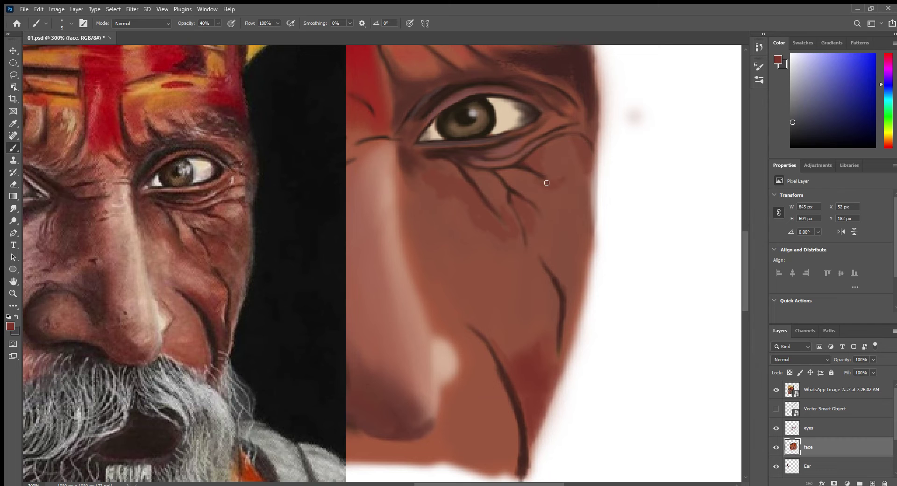
Step: Smudge the red cheek patch upward along the crease
{"action": "key", "text": "r"}
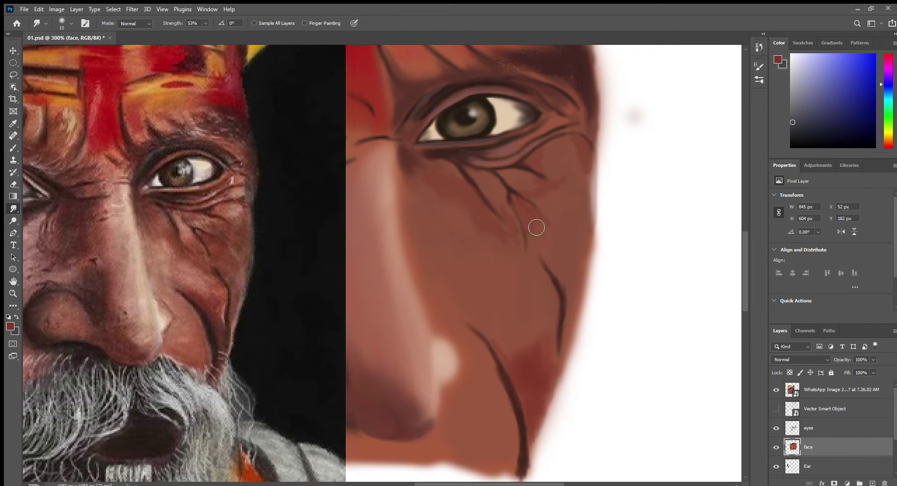
{"action": "key", "text": "bracketleft"}
{"action": "key", "text": "bracketright"}
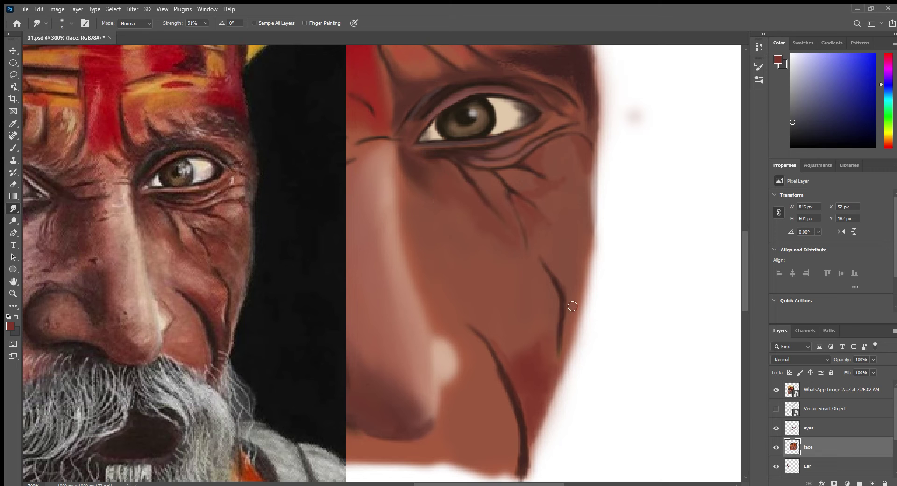
{"action": "key", "text": "bracketright"}
{"action": "key", "text": "bracketright"}
{"action": "key", "text": "bracketright"}
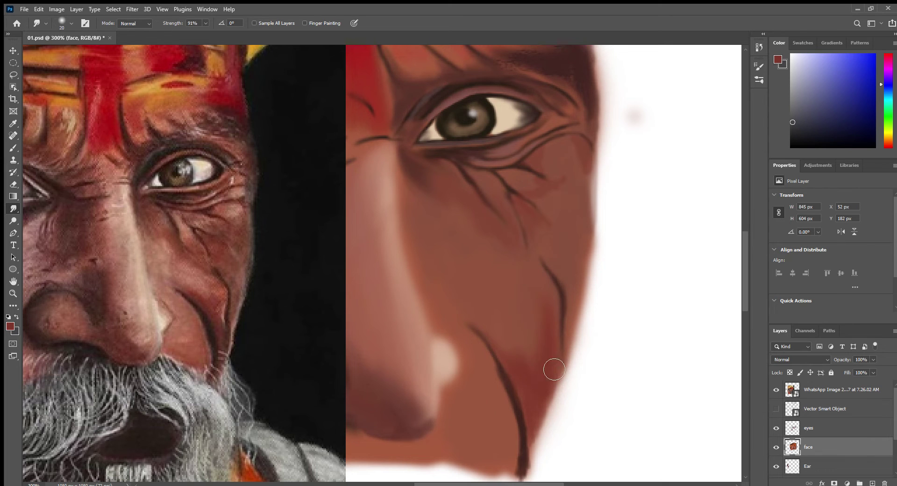
{"action": "left_click_drag", "start_coordinate": [555, 369], "coordinate": [570, 150]}
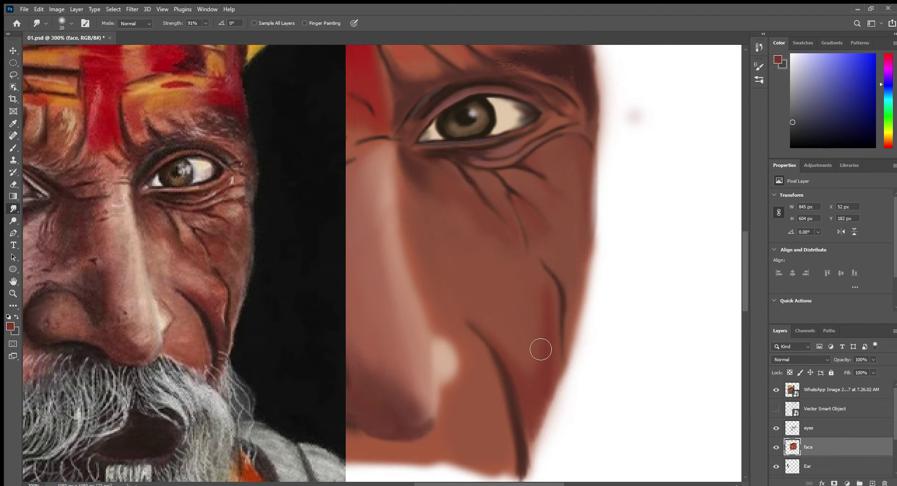
Step: Set up a small, low-opacity brush in light pinkish-brown
{"action": "key", "text": "b"}
{"action": "left_click", "coordinate": [438, 249], "text": "alt"}
{"action": "key", "text": "0"}
{"action": "key", "text": "6"}
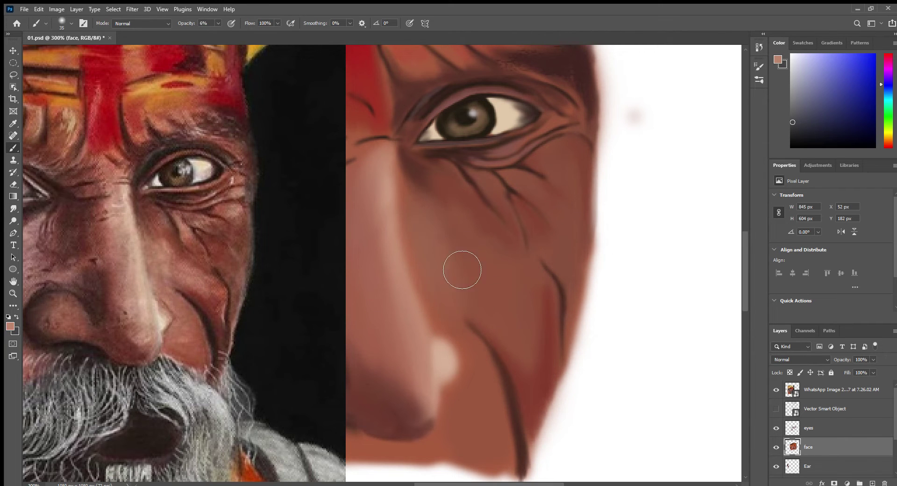
{"action": "key", "text": "bracketleft"}
{"action": "key", "text": "bracketleft"}
Step: Paint a thin light beige highlight down the nose ridge at 25% opacity and smudge it soft
{"action": "left_click", "coordinate": [443, 353], "text": "alt"}
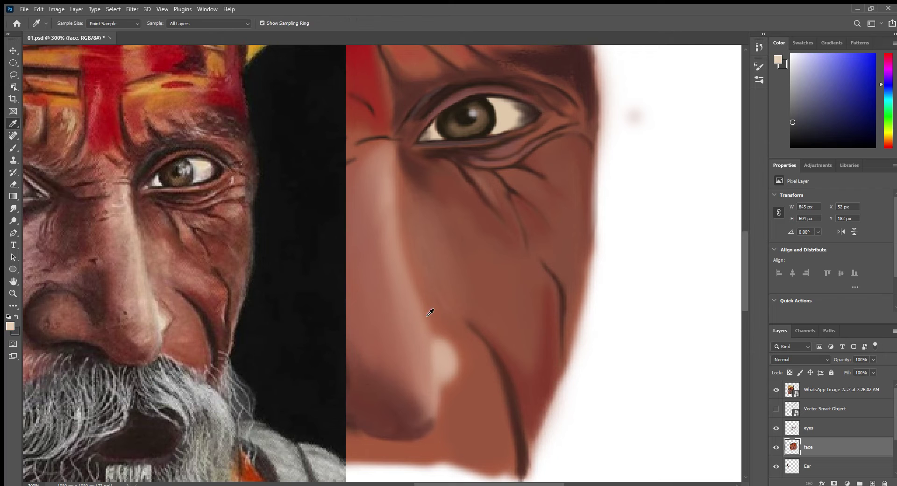
{"action": "key", "text": "2"}
{"action": "key", "text": "5"}
{"action": "left_click_drag", "start_coordinate": [401, 248], "coordinate": [439, 367]}
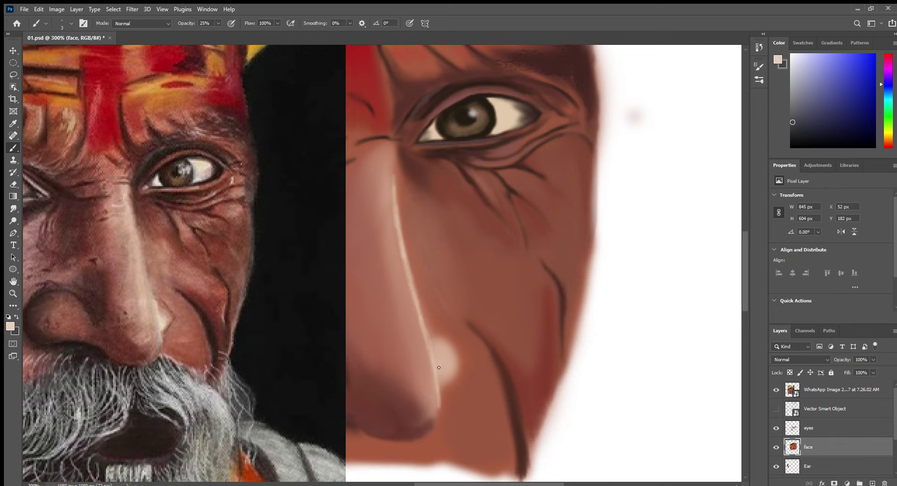
{"action": "key", "text": "r"}
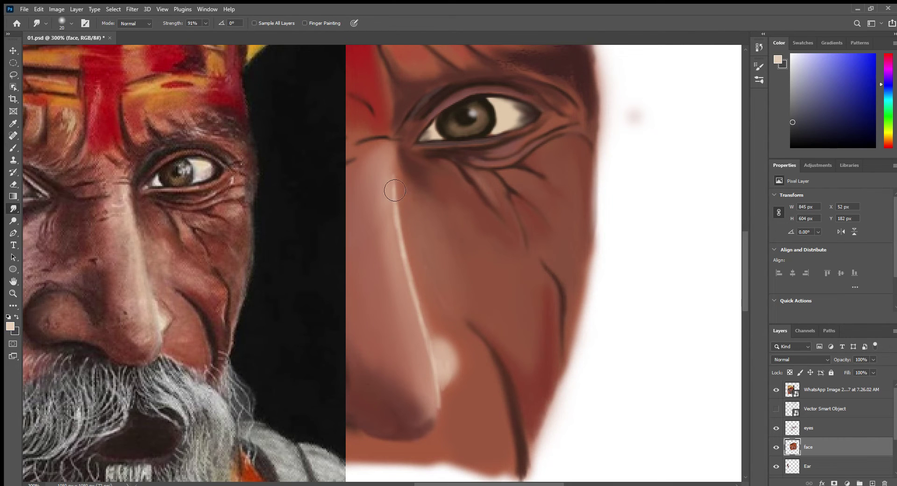
{"action": "scroll", "coordinate": [395, 191], "scroll_direction": "up", "scroll_amount": 1}
{"action": "mouse_move", "coordinate": [394, 160]}
{"action": "left_mouse_down"}
{"action": "mouse_move", "coordinate": [400, 216]}
{"action": "mouse_move", "coordinate": [463, 434]}
{"action": "left_mouse_up"}
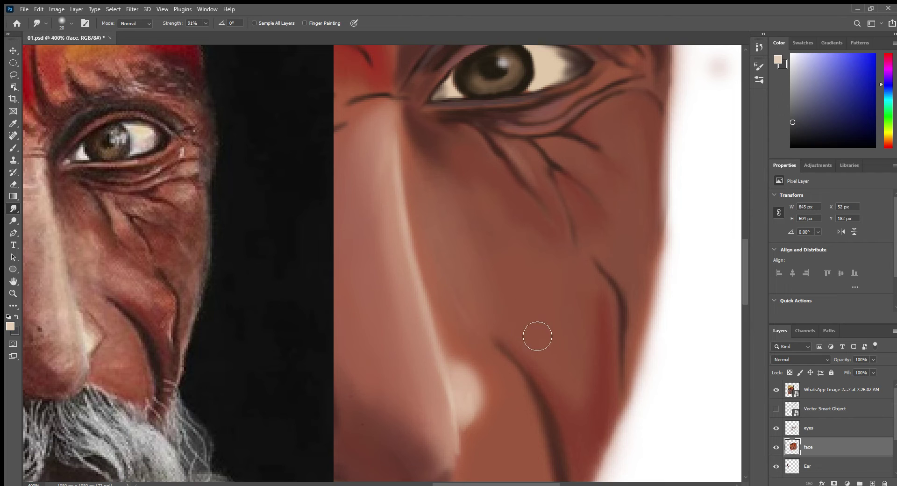
Step: Add light touches on the lower eyelid, below the eye and on the lower cheek
{"action": "key", "text": "b"}
{"action": "left_click_drag", "start_coordinate": [630, 111], "coordinate": [564, 107]}
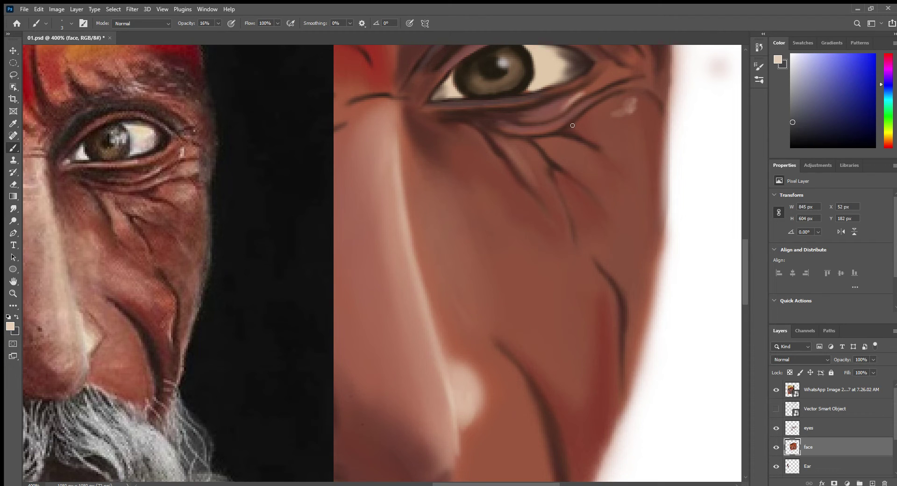
{"action": "left_click_drag", "start_coordinate": [548, 155], "coordinate": [565, 149]}
{"action": "left_click_drag", "start_coordinate": [522, 145], "coordinate": [510, 161]}
{"action": "left_click_drag", "start_coordinate": [615, 370], "coordinate": [621, 342]}
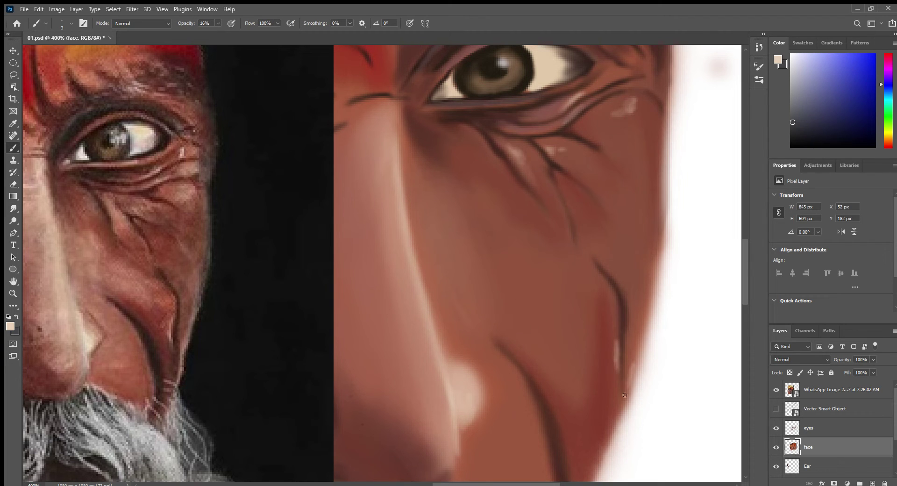
{"action": "key", "text": "r"}
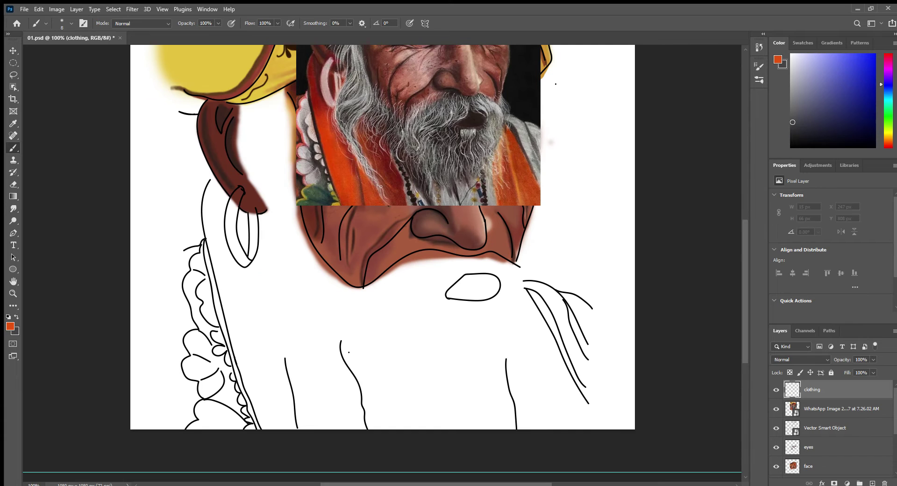
Step: Block in the orange robe down the left side on the clothing layer
{"action": "left_click", "coordinate": [776, 409]}
{"action": "left_click_drag", "start_coordinate": [239, 293], "coordinate": [251, 323]}
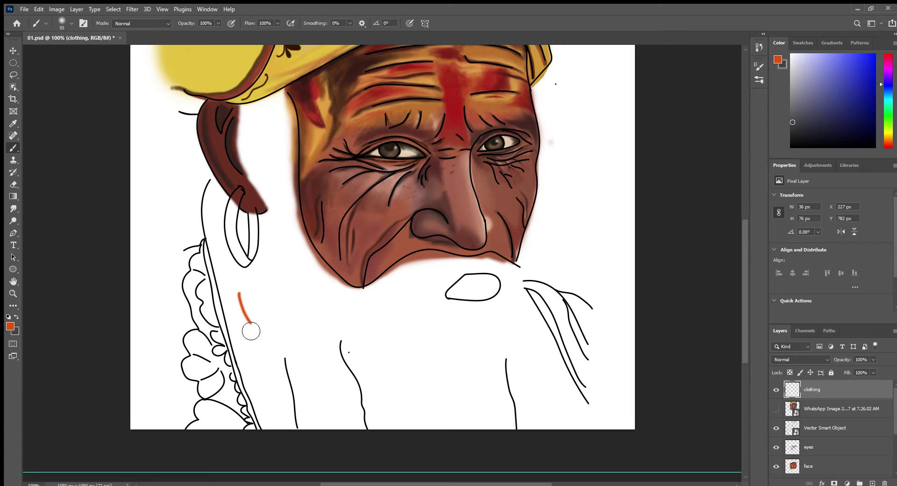
{"action": "left_click", "coordinate": [776, 408]}
{"action": "mouse_move", "coordinate": [208, 196]}
{"action": "left_mouse_down"}
{"action": "mouse_move", "coordinate": [351, 357]}
{"action": "mouse_move", "coordinate": [360, 426]}
{"action": "mouse_move", "coordinate": [308, 416]}
{"action": "mouse_move", "coordinate": [257, 327]}
{"action": "mouse_move", "coordinate": [311, 337]}
{"action": "left_mouse_up"}
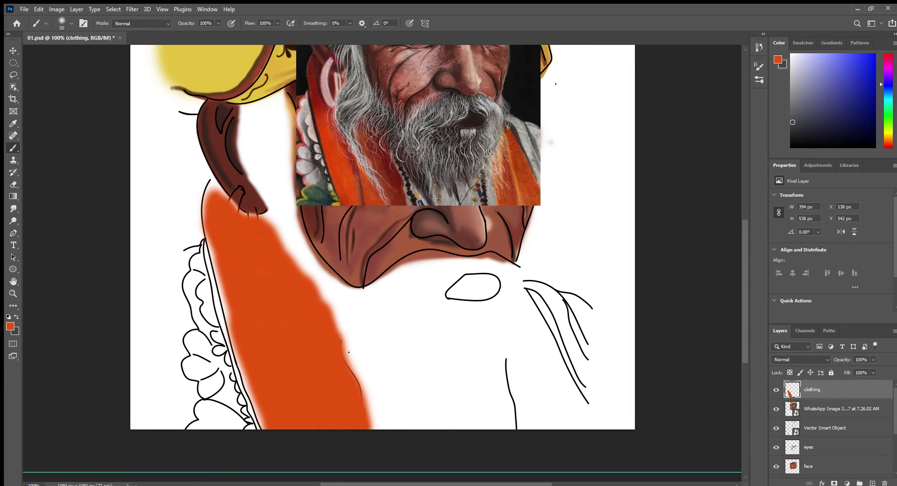
Step: Paint dark maroon shading and a fold on the robe, with the clothing layer beneath the line art
{"action": "left_click", "coordinate": [238, 174], "text": "alt"}
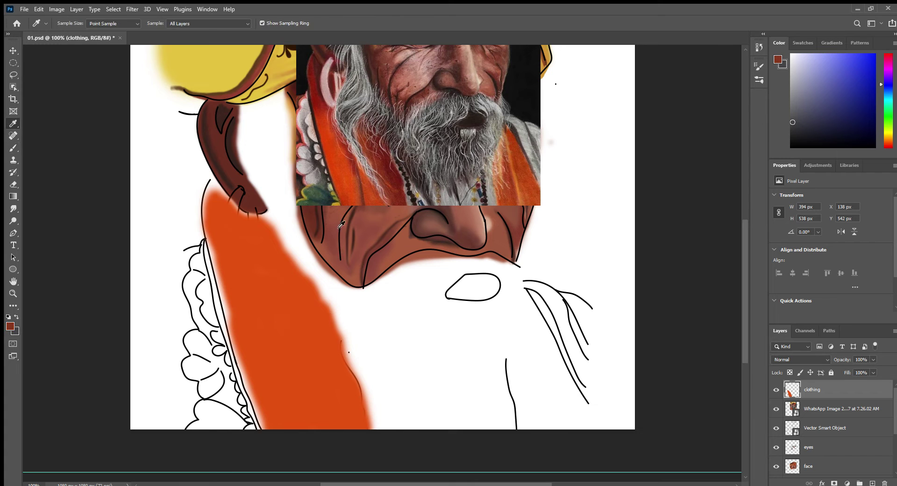
{"action": "key", "text": "ctrl+plus"}
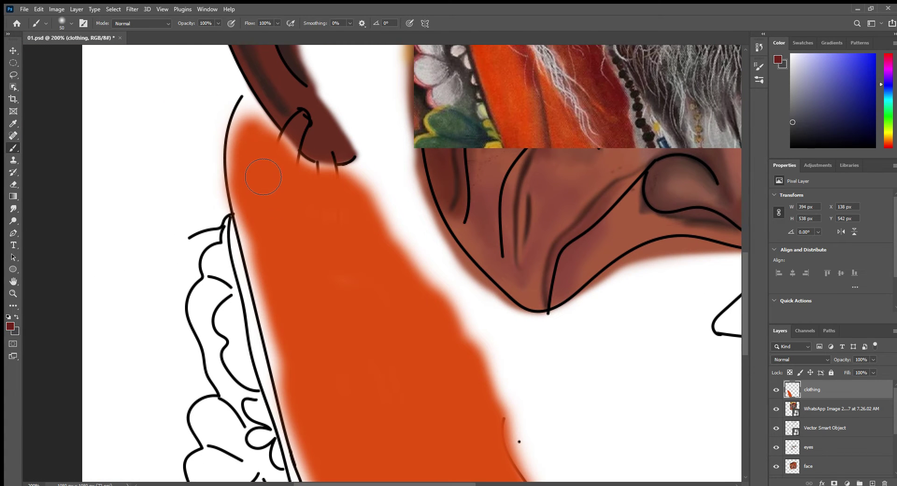
{"action": "left_click_drag", "start_coordinate": [238, 112], "coordinate": [260, 316]}
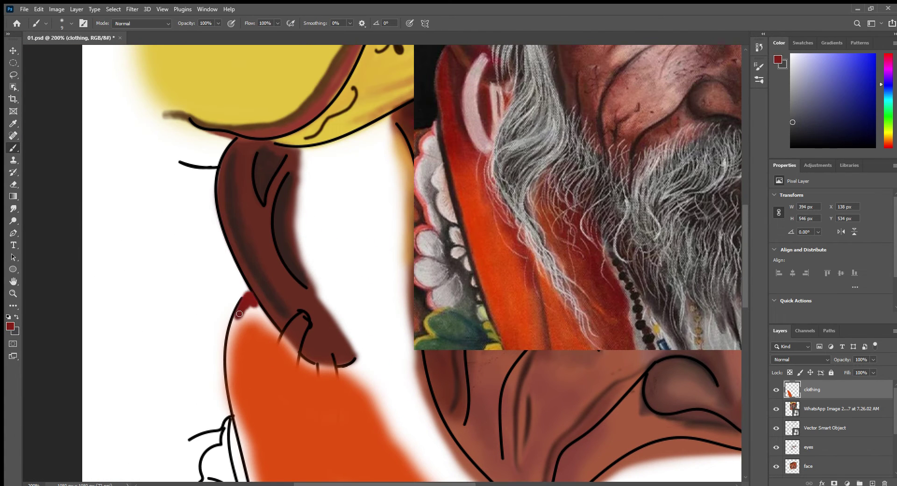
{"action": "key", "text": "ctrl+minus"}
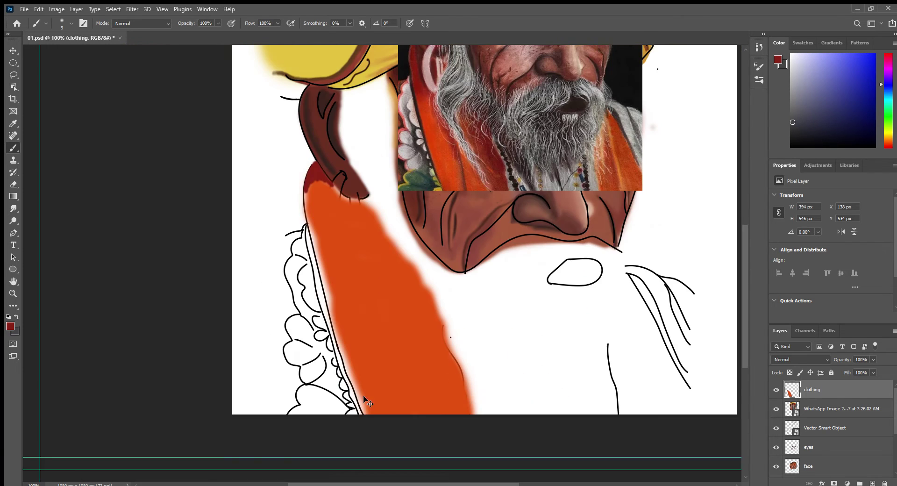
{"action": "key", "text": "ctrl+bracketleft"}
{"action": "key", "text": "ctrl+bracketleft"}
{"action": "left_click_drag", "start_coordinate": [354, 264], "coordinate": [394, 386]}
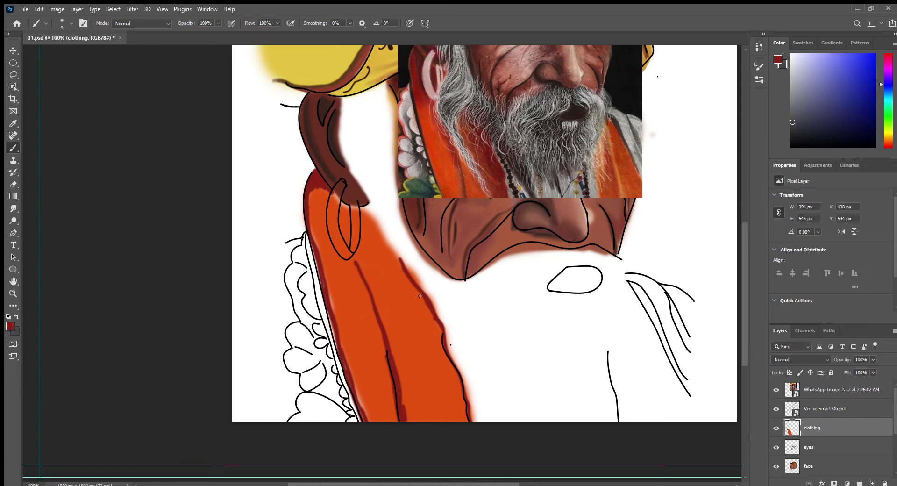
Step: Smudge the dark red streaks along the robe's left edge into the orange
{"action": "key", "text": "r"}
{"action": "left_click_drag", "start_coordinate": [313, 189], "coordinate": [329, 220]}
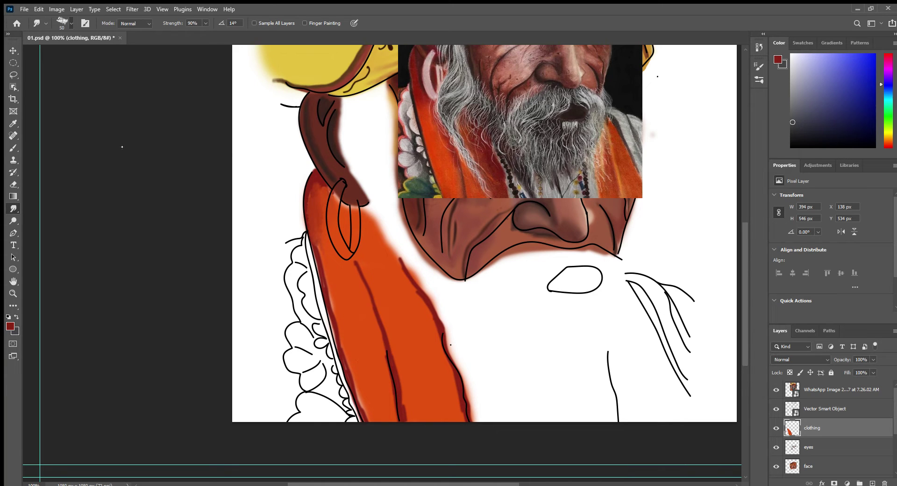
{"action": "left_click_drag", "start_coordinate": [311, 185], "coordinate": [329, 232]}
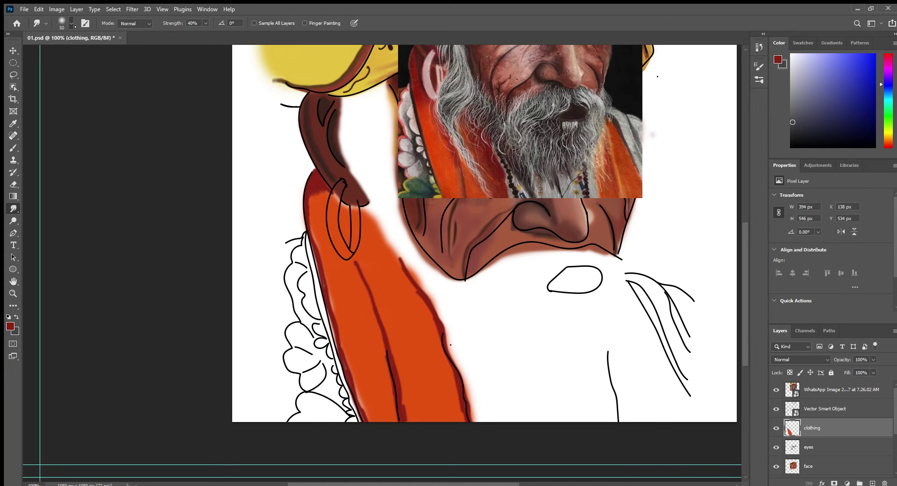
{"action": "left_click_drag", "start_coordinate": [327, 195], "coordinate": [338, 290]}
{"action": "key", "text": "ctrl+plus"}
{"action": "key", "text": "ctrl+plus"}
{"action": "left_click_drag", "start_coordinate": [287, 374], "coordinate": [299, 448]}
{"action": "left_click_drag", "start_coordinate": [253, 360], "coordinate": [226, 164]}
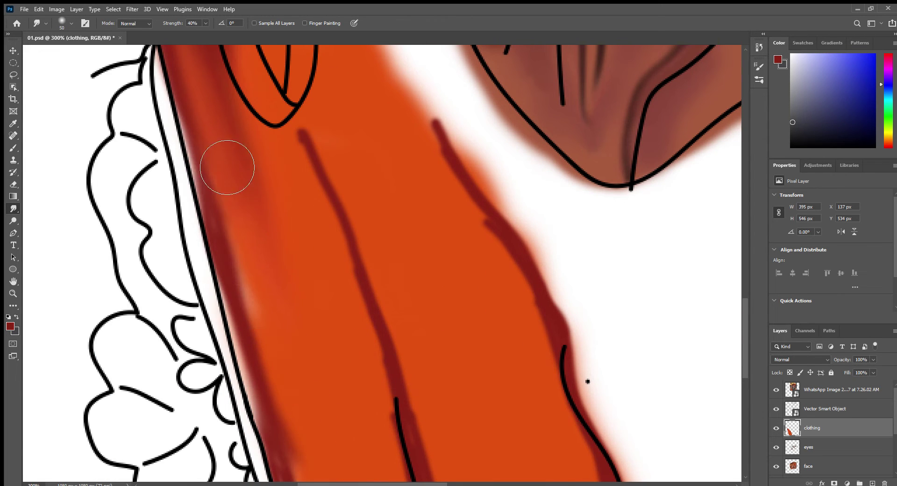
{"action": "left_click_drag", "start_coordinate": [234, 211], "coordinate": [271, 449]}
{"action": "mouse_move", "coordinate": [299, 124]}
{"action": "left_mouse_down"}
{"action": "mouse_move", "coordinate": [356, 230]}
{"action": "mouse_move", "coordinate": [406, 420]}
{"action": "left_mouse_up"}
Step: Blend the remaining dark fold lines into soft orange robe shading
{"action": "key", "text": "ctrl+minus"}
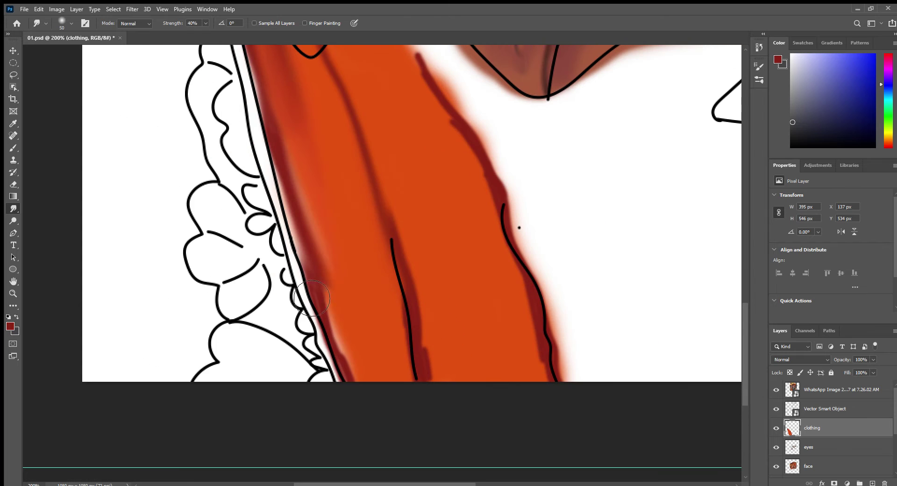
{"action": "left_click_drag", "start_coordinate": [329, 200], "coordinate": [322, 281]}
{"action": "left_click_drag", "start_coordinate": [406, 251], "coordinate": [350, 96]}
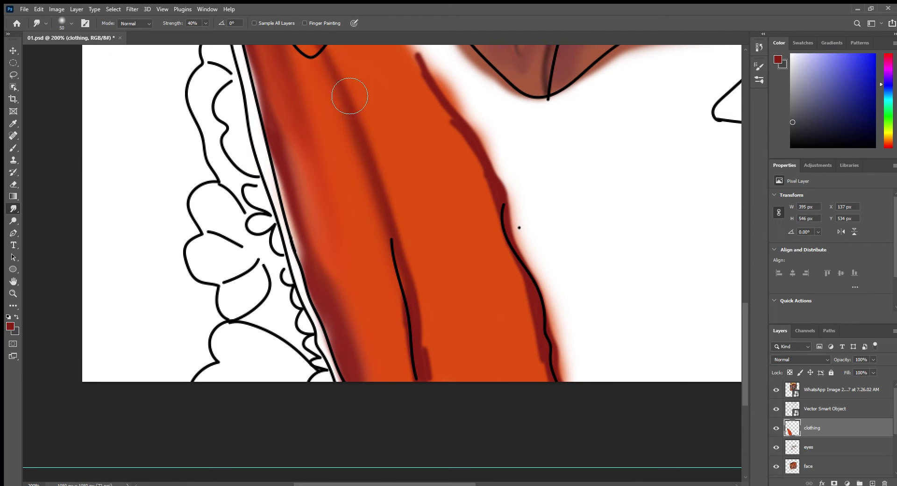
{"action": "mouse_move", "coordinate": [411, 318]}
{"action": "left_mouse_down"}
{"action": "mouse_move", "coordinate": [445, 369]}
{"action": "mouse_move", "coordinate": [419, 311]}
{"action": "left_mouse_up"}
{"action": "mouse_move", "coordinate": [507, 220]}
{"action": "left_mouse_down"}
{"action": "mouse_move", "coordinate": [421, 58]}
{"action": "mouse_move", "coordinate": [507, 241]}
{"action": "mouse_move", "coordinate": [553, 405]}
{"action": "left_mouse_up"}
{"action": "scroll", "coordinate": [516, 279], "scroll_direction": "up", "scroll_amount": 5}
{"action": "scroll", "coordinate": [516, 279], "scroll_direction": "up", "scroll_amount": 1}
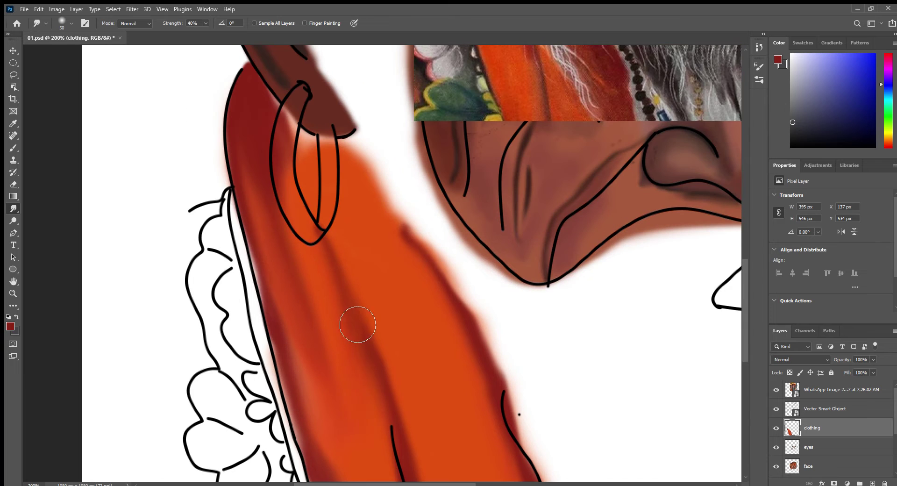
{"action": "left_click_drag", "start_coordinate": [356, 323], "coordinate": [384, 468]}
{"action": "key", "text": "ctrl+minus"}
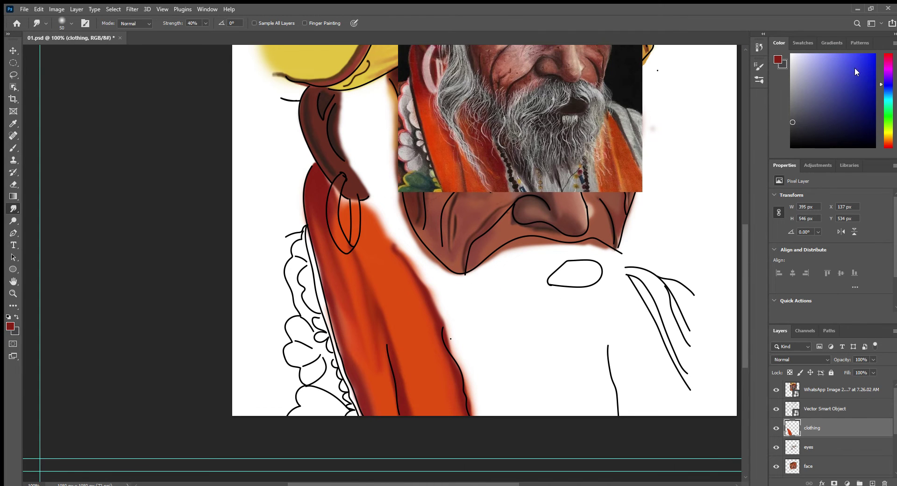
Step: Paint the orange robe beside the beard and add lighter orange streaks
{"action": "key", "text": "b"}
{"action": "left_click", "coordinate": [420, 281], "text": "alt"}
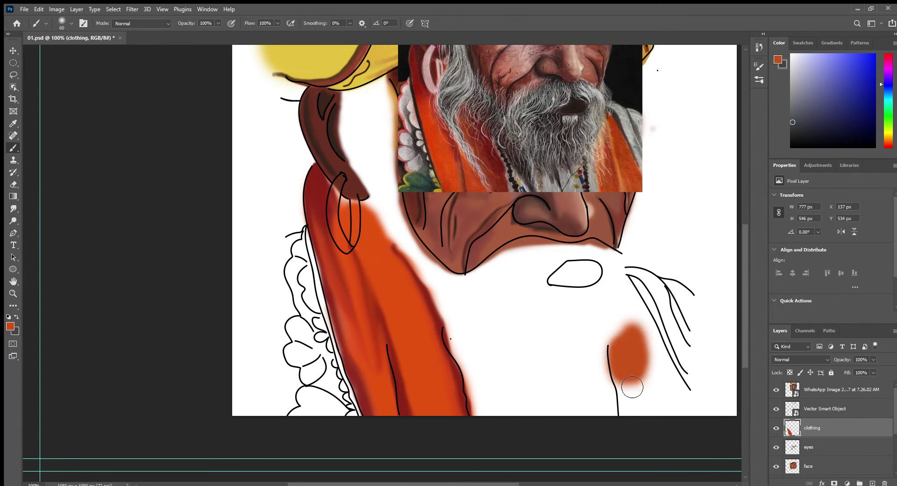
{"action": "left_click_drag", "start_coordinate": [622, 327], "coordinate": [627, 397]}
{"action": "left_click_drag", "start_coordinate": [626, 289], "coordinate": [640, 429]}
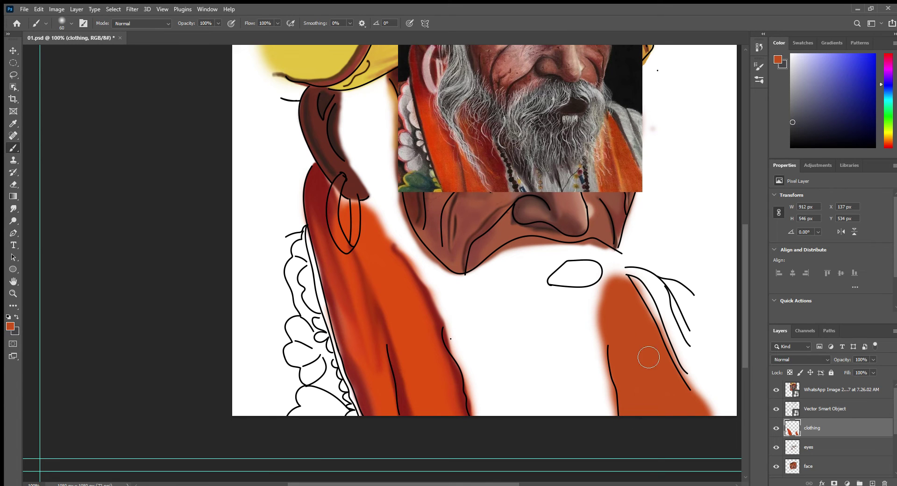
{"action": "left_click", "coordinate": [622, 154], "text": "alt"}
{"action": "mouse_move", "coordinate": [626, 285]}
{"action": "left_mouse_down"}
{"action": "mouse_move", "coordinate": [660, 412]}
{"action": "mouse_move", "coordinate": [614, 337]}
{"action": "left_mouse_up"}
Step: Smudge the light orange streaks into the right robe panel as folds
{"action": "key", "text": "ctrl+plus"}
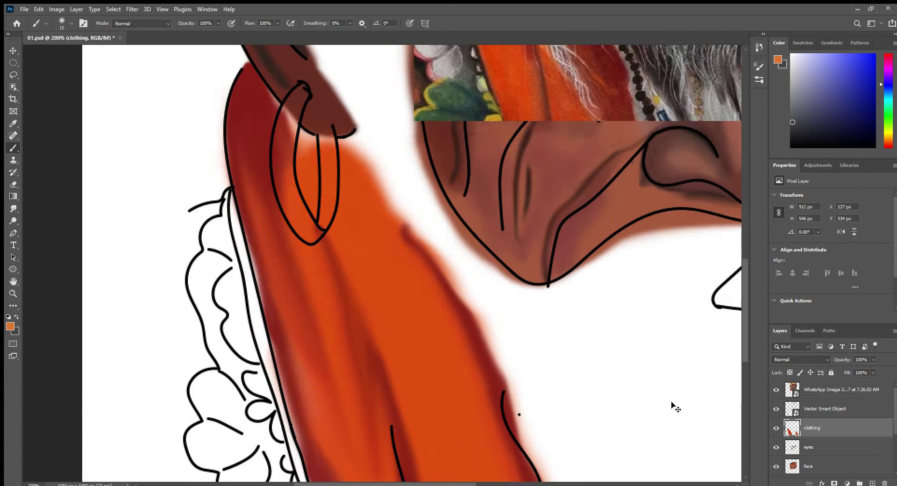
{"action": "left_click_drag", "start_coordinate": [670, 410], "coordinate": [215, 228]}
{"action": "key", "text": "r"}
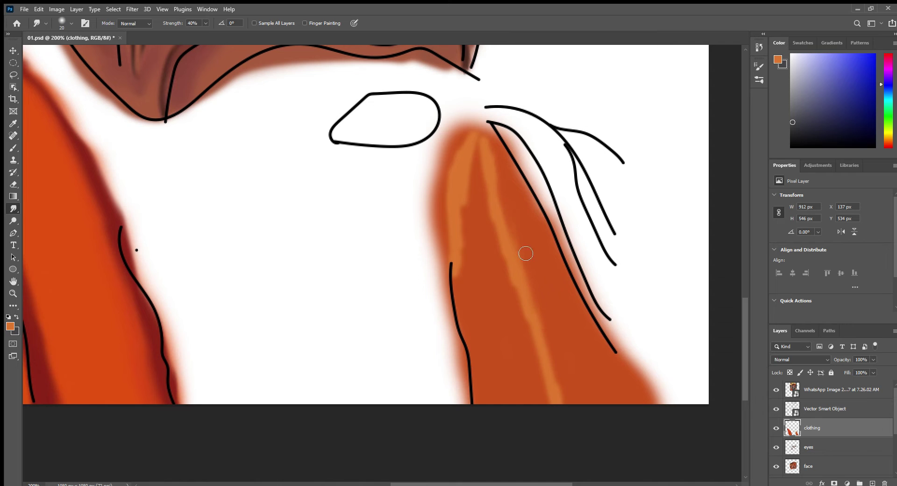
{"action": "key", "text": "bracketright"}
{"action": "key", "text": "bracketright"}
{"action": "key", "text": "bracketright"}
{"action": "left_click_drag", "start_coordinate": [462, 206], "coordinate": [462, 299]}
{"action": "left_click_drag", "start_coordinate": [479, 150], "coordinate": [467, 303]}
{"action": "mouse_move", "coordinate": [468, 122]}
{"action": "left_mouse_down"}
{"action": "mouse_move", "coordinate": [469, 374]}
{"action": "mouse_move", "coordinate": [484, 319]}
{"action": "left_mouse_up"}
{"action": "left_click_drag", "start_coordinate": [504, 147], "coordinate": [495, 238]}
{"action": "left_click_drag", "start_coordinate": [505, 206], "coordinate": [549, 317]}
{"action": "key", "text": "ctrl+minus"}
{"action": "key", "text": "ctrl+minus"}
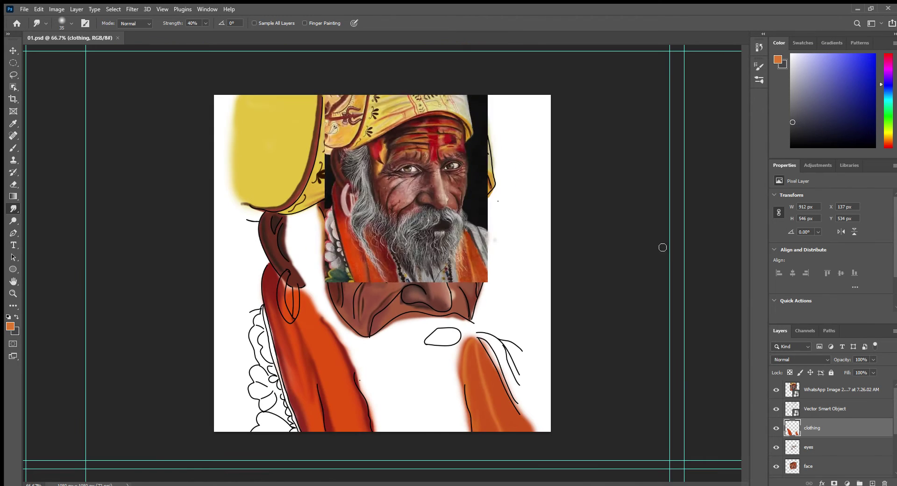
{"action": "left_click", "coordinate": [776, 390]}
{"action": "scroll", "coordinate": [504, 407], "scroll_direction": "up", "scroll_amount": 3}
Step: Paint a grey cloth panel beside the right orange robe with a large brush
{"action": "key", "text": "b"}
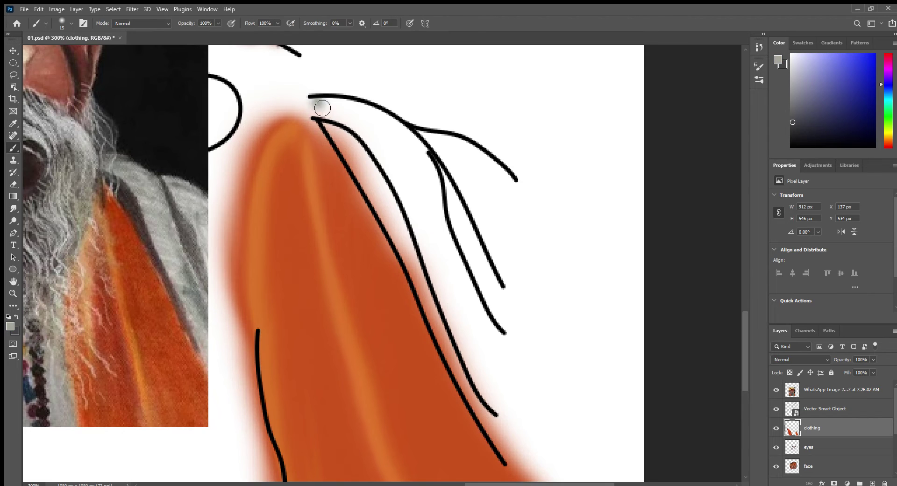
{"action": "left_click_drag", "start_coordinate": [318, 101], "coordinate": [531, 475]}
{"action": "scroll", "coordinate": [823, 421], "scroll_direction": "down", "scroll_amount": 1}
{"action": "scroll", "coordinate": [334, 262], "scroll_direction": "down", "scroll_amount": 3}
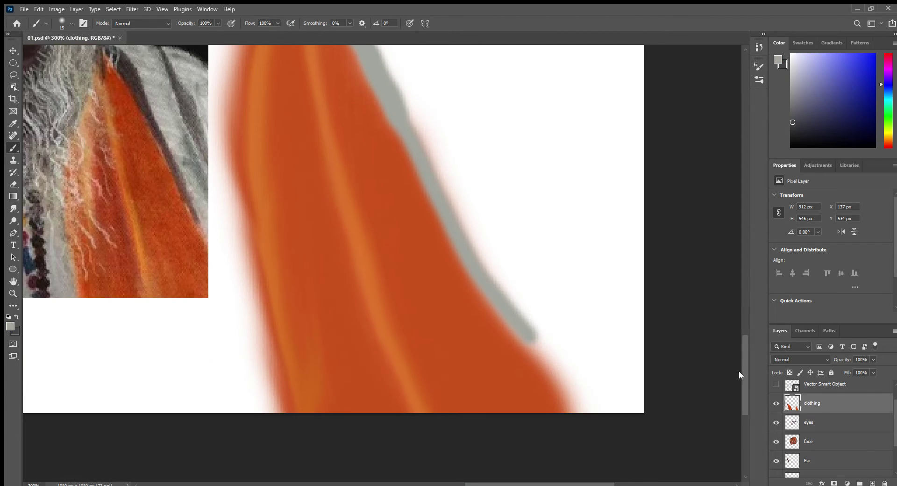
{"action": "left_click", "coordinate": [777, 384]}
{"action": "scroll", "coordinate": [420, 187], "scroll_direction": "up", "scroll_amount": 2}
{"action": "key", "text": "bracketright"}
{"action": "key", "text": "bracketright"}
{"action": "left_click_drag", "start_coordinate": [384, 80], "coordinate": [645, 327]}
{"action": "left_click_drag", "start_coordinate": [337, 70], "coordinate": [645, 346]}
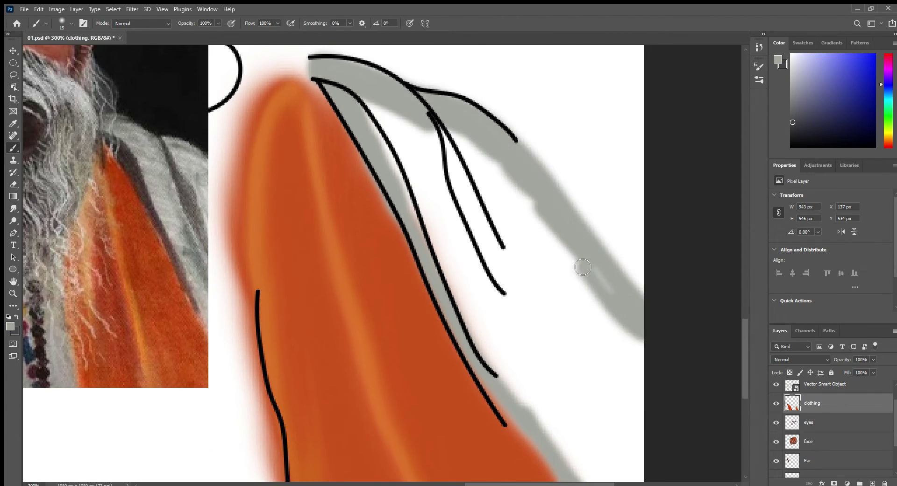
{"action": "left_click_drag", "start_coordinate": [364, 98], "coordinate": [622, 435]}
{"action": "scroll", "coordinate": [530, 366], "scroll_direction": "up", "scroll_amount": 1}
Step: Add dark grey fold strokes to the grey cloth with a smaller brush
{"action": "key", "text": "bracketleft"}
{"action": "key", "text": "bracketleft"}
{"action": "key", "text": "bracketleft"}
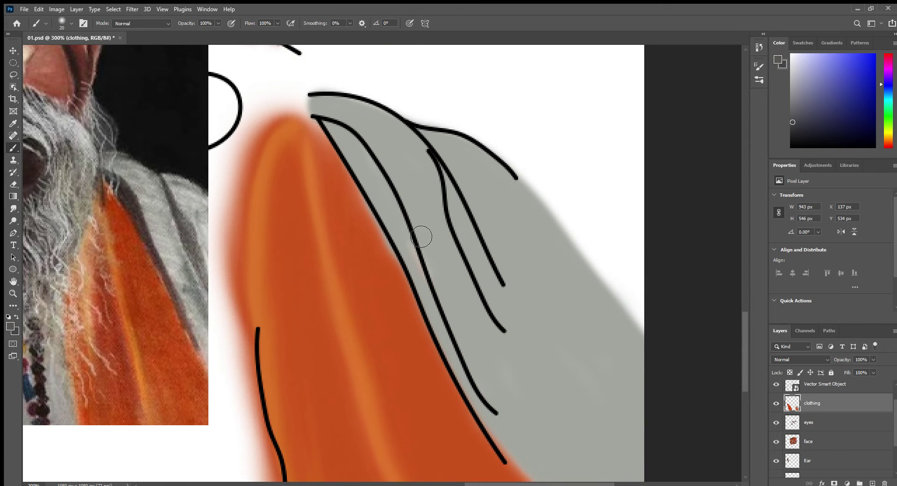
{"action": "mouse_move", "coordinate": [323, 123]}
{"action": "left_mouse_down"}
{"action": "mouse_move", "coordinate": [355, 157]}
{"action": "mouse_move", "coordinate": [468, 388]}
{"action": "left_mouse_up"}
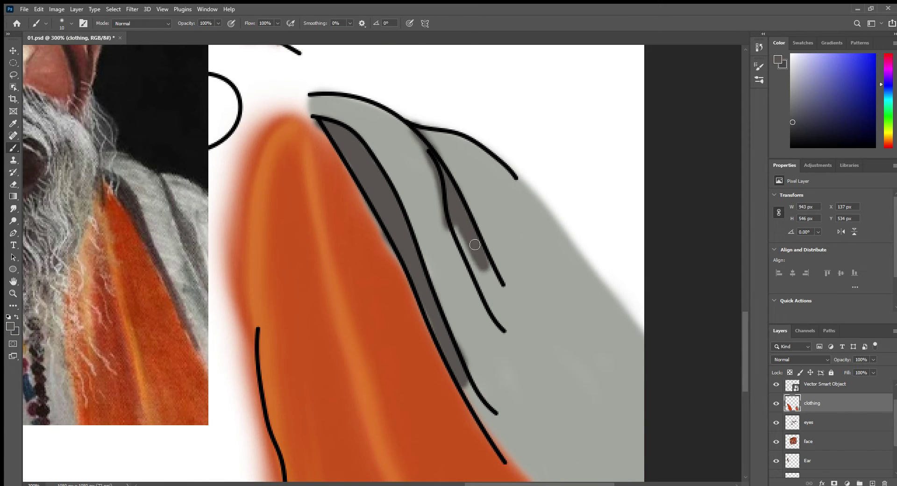
{"action": "left_click_drag", "start_coordinate": [429, 150], "coordinate": [491, 297]}
{"action": "left_click_drag", "start_coordinate": [311, 100], "coordinate": [333, 105]}
Step: Hide the line sketch and smudge the dark grey folds and edges softly
{"action": "key", "text": "r"}
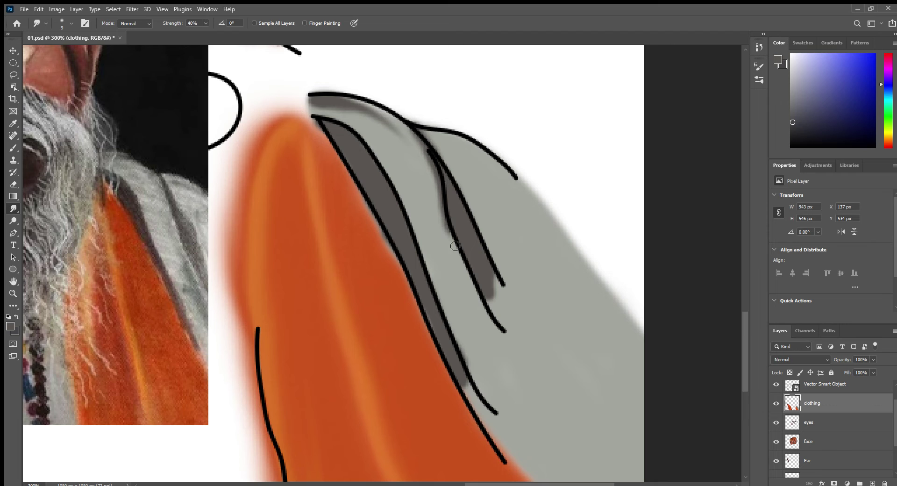
{"action": "left_click", "coordinate": [776, 383]}
{"action": "left_click_drag", "start_coordinate": [496, 299], "coordinate": [473, 214]}
{"action": "left_click_drag", "start_coordinate": [380, 114], "coordinate": [421, 125]}
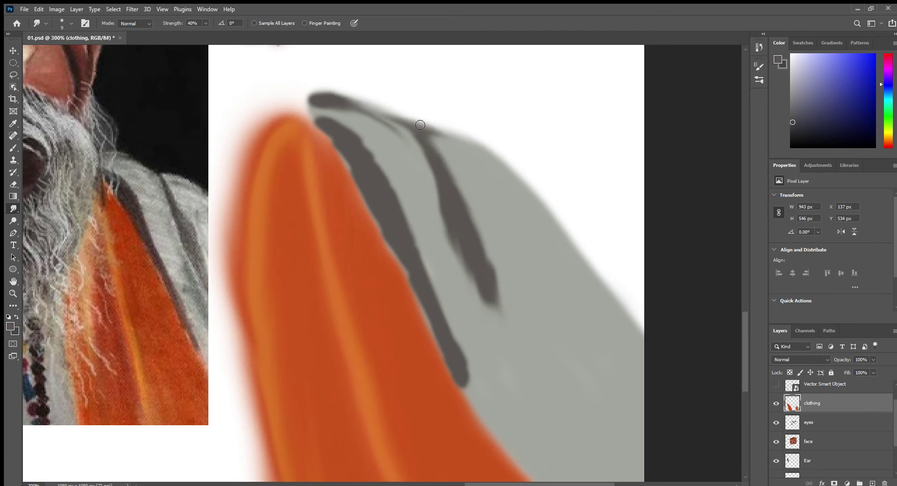
{"action": "left_click_drag", "start_coordinate": [444, 192], "coordinate": [538, 404]}
{"action": "key", "text": "bracketleft"}
{"action": "key", "text": "bracketleft"}
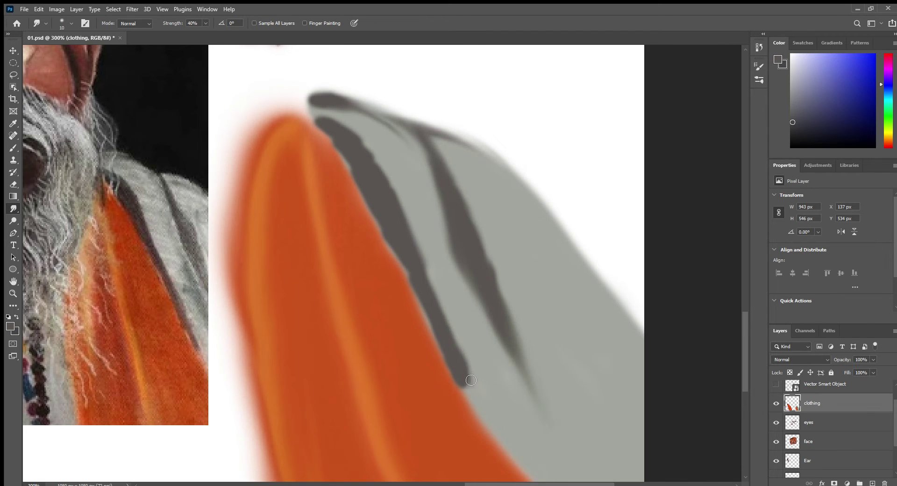
{"action": "mouse_move", "coordinate": [329, 132]}
{"action": "left_mouse_down"}
{"action": "mouse_move", "coordinate": [294, 109]}
{"action": "mouse_move", "coordinate": [374, 159]}
{"action": "left_mouse_up"}
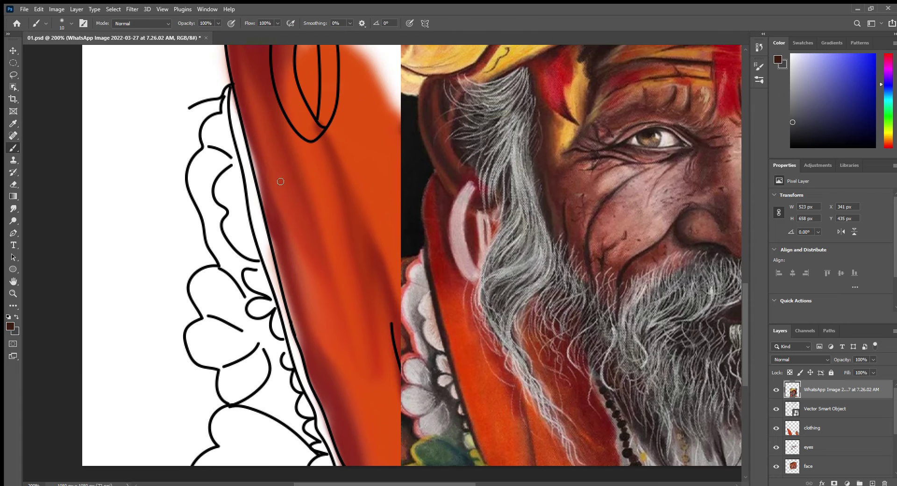
Step: Darken the orange cloth's left edge with brown, extending it down the cloth
{"action": "left_click_drag", "start_coordinate": [227, 87], "coordinate": [295, 355]}
{"action": "scroll", "coordinate": [295, 354], "scroll_direction": "down", "scroll_amount": 1}
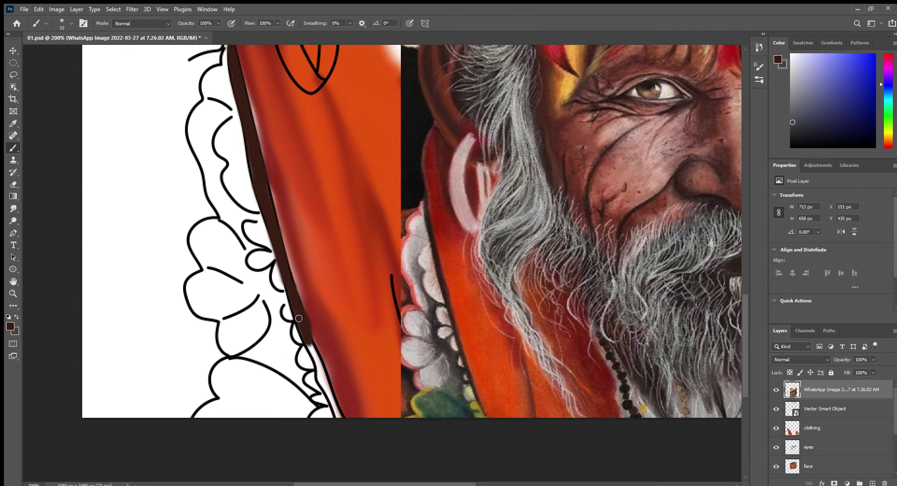
{"action": "left_click_drag", "start_coordinate": [287, 280], "coordinate": [323, 366]}
Step: Sample light grey from the reference and paint it into the left ruffle on the clothing layer
{"action": "key", "text": "i"}
{"action": "left_click", "coordinate": [414, 224]}
{"action": "key", "text": "b"}
{"action": "mouse_move", "coordinate": [220, 121]}
{"action": "left_mouse_down"}
{"action": "mouse_move", "coordinate": [252, 205]}
{"action": "mouse_move", "coordinate": [219, 140]}
{"action": "left_mouse_up"}
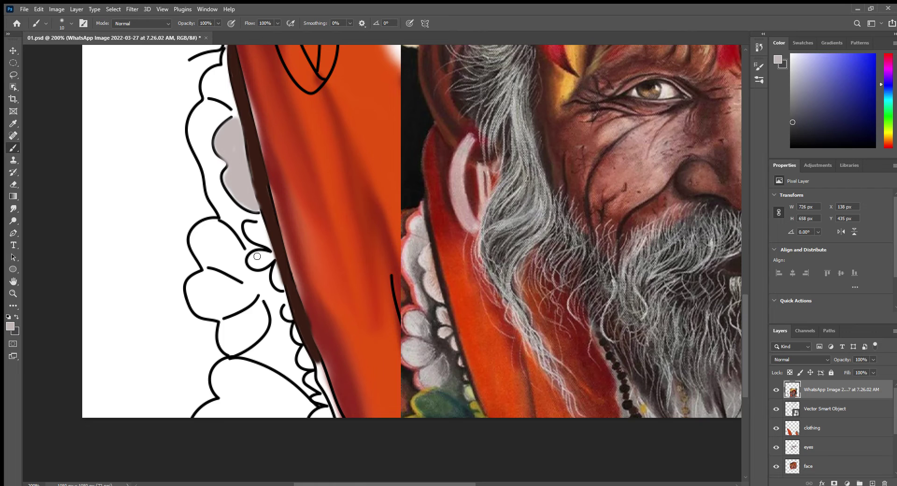
{"action": "scroll", "coordinate": [249, 235], "scroll_direction": "up", "scroll_amount": 1}
{"action": "left_click", "coordinate": [825, 434]}
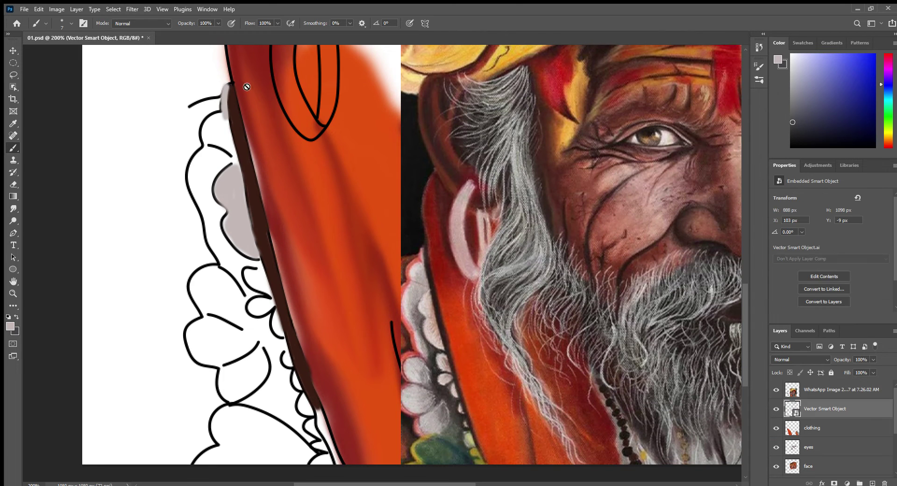
{"action": "mouse_move", "coordinate": [208, 122]}
{"action": "left_mouse_down"}
{"action": "mouse_move", "coordinate": [216, 144]}
{"action": "mouse_move", "coordinate": [199, 186]}
{"action": "mouse_move", "coordinate": [247, 254]}
{"action": "left_mouse_up"}
{"action": "left_click_drag", "start_coordinate": [192, 287], "coordinate": [197, 322]}
{"action": "scroll", "coordinate": [194, 256], "scroll_direction": "down", "scroll_amount": 2}
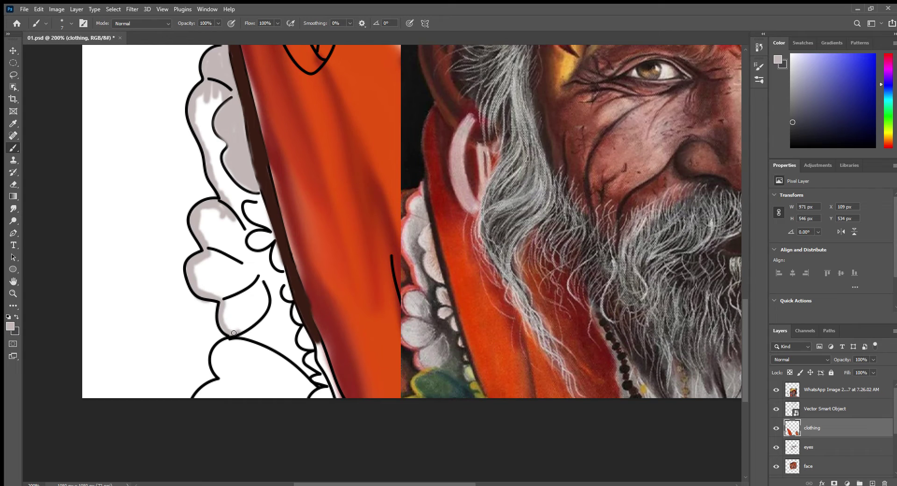
{"action": "key", "text": "bracketright"}
{"action": "key", "text": "bracketright"}
{"action": "key", "text": "bracketright"}
{"action": "mouse_move", "coordinate": [205, 89]}
{"action": "left_mouse_down"}
{"action": "mouse_move", "coordinate": [201, 97]}
{"action": "mouse_move", "coordinate": [294, 318]}
{"action": "mouse_move", "coordinate": [286, 348]}
{"action": "mouse_move", "coordinate": [261, 234]}
{"action": "mouse_move", "coordinate": [220, 262]}
{"action": "mouse_move", "coordinate": [239, 327]}
{"action": "mouse_move", "coordinate": [201, 280]}
{"action": "left_mouse_up"}
Step: Shade the small ruffle curl dark, smudge it, and outline the ruffle's outer edge
{"action": "left_click", "coordinate": [254, 235], "text": "alt"}
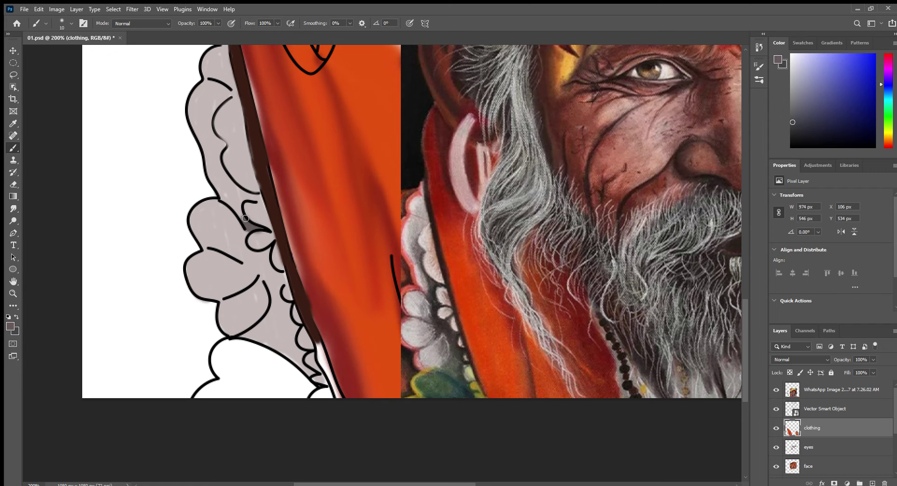
{"action": "mouse_move", "coordinate": [246, 218]}
{"action": "left_mouse_down"}
{"action": "mouse_move", "coordinate": [293, 328]}
{"action": "mouse_move", "coordinate": [211, 109]}
{"action": "left_mouse_up"}
{"action": "key", "text": "r"}
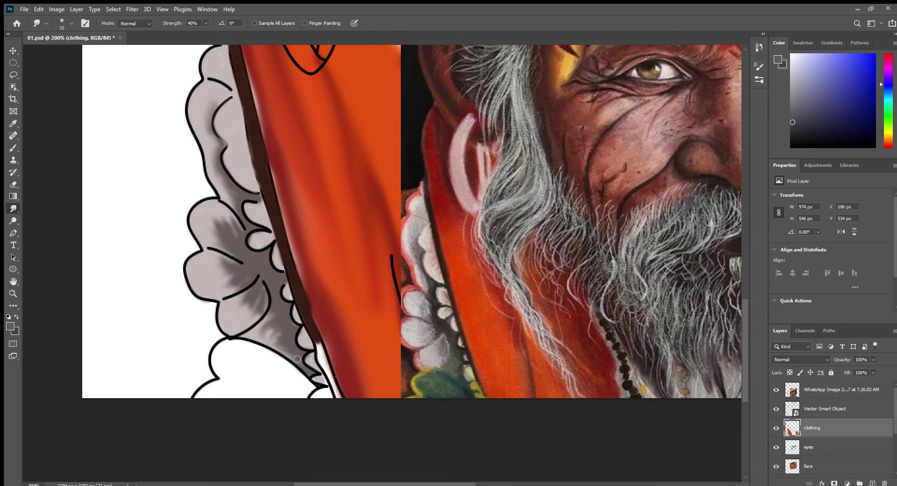
{"action": "key", "text": "b"}
{"action": "left_click_drag", "start_coordinate": [200, 77], "coordinate": [198, 297]}
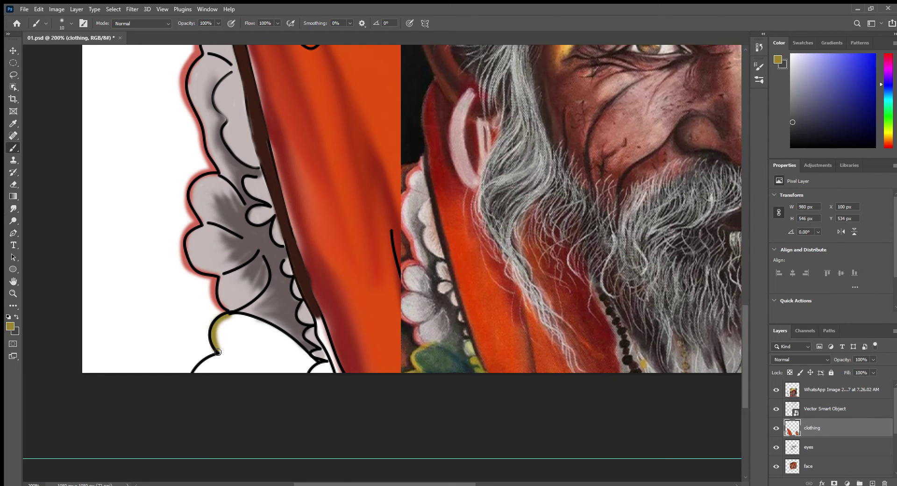
Step: Paint dark green and sampled olive shading into the green cloth, smudge it, and compare with the reference
{"action": "mouse_move", "coordinate": [218, 352]}
{"action": "left_mouse_down"}
{"action": "mouse_move", "coordinate": [196, 370]}
{"action": "mouse_move", "coordinate": [304, 364]}
{"action": "mouse_move", "coordinate": [251, 321]}
{"action": "mouse_move", "coordinate": [220, 346]}
{"action": "mouse_move", "coordinate": [243, 354]}
{"action": "left_mouse_up"}
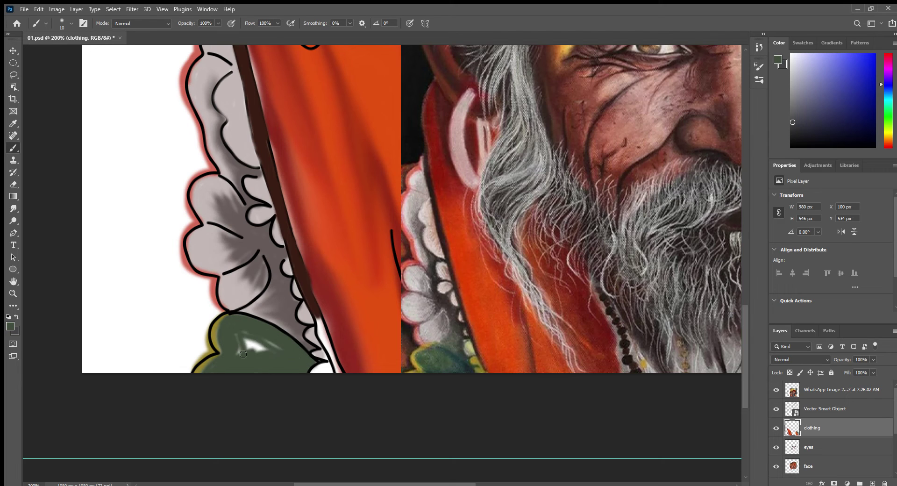
{"action": "left_click", "coordinate": [205, 346], "text": "alt"}
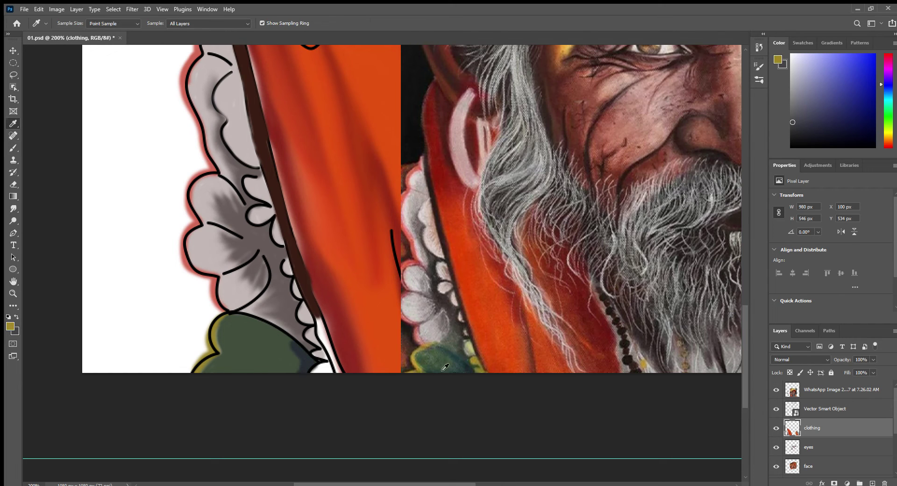
{"action": "mouse_move", "coordinate": [316, 360]}
{"action": "left_mouse_down"}
{"action": "mouse_move", "coordinate": [329, 369]}
{"action": "mouse_move", "coordinate": [261, 350]}
{"action": "mouse_move", "coordinate": [281, 346]}
{"action": "left_mouse_up"}
{"action": "key", "text": "r"}
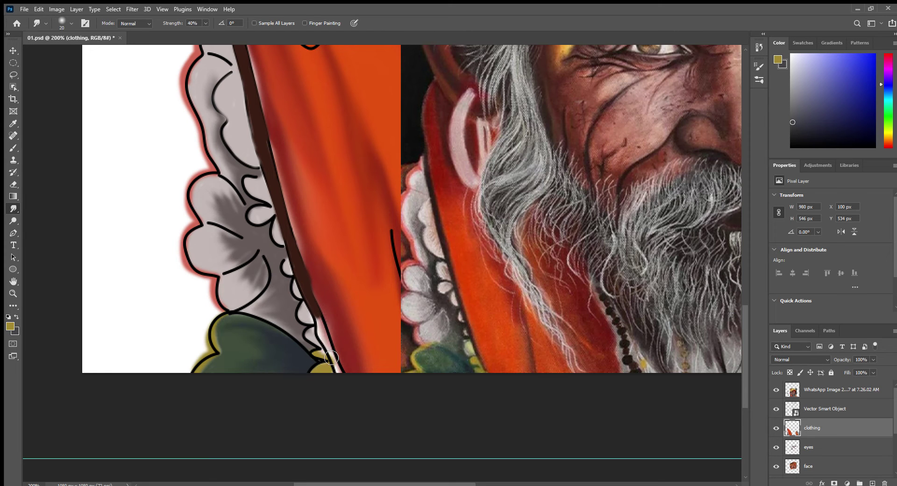
{"action": "left_click", "coordinate": [794, 466]}
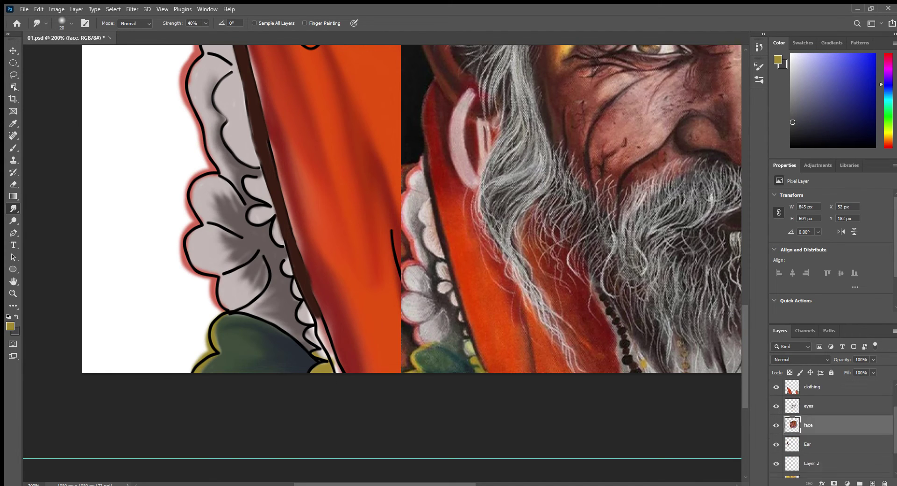
{"action": "left_click", "coordinate": [775, 390]}
{"action": "left_click", "coordinate": [776, 390]}
{"action": "key", "text": "alt+bracketright"}
{"action": "key", "text": "alt+bracketright"}
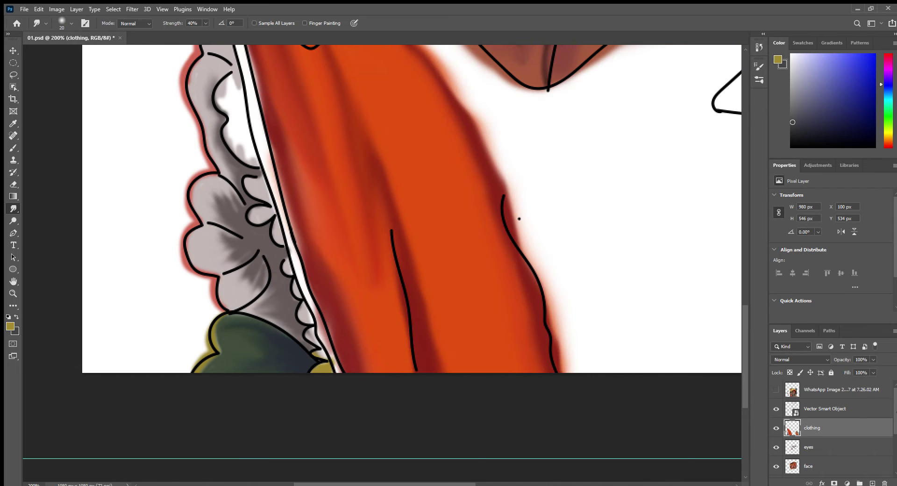
Step: Sample a dark tone and paint a softened dark line along the robe's inner edge
{"action": "left_click", "coordinate": [776, 390]}
{"action": "key", "text": "i"}
{"action": "left_click_drag", "start_coordinate": [229, 101], "coordinate": [233, 140]}
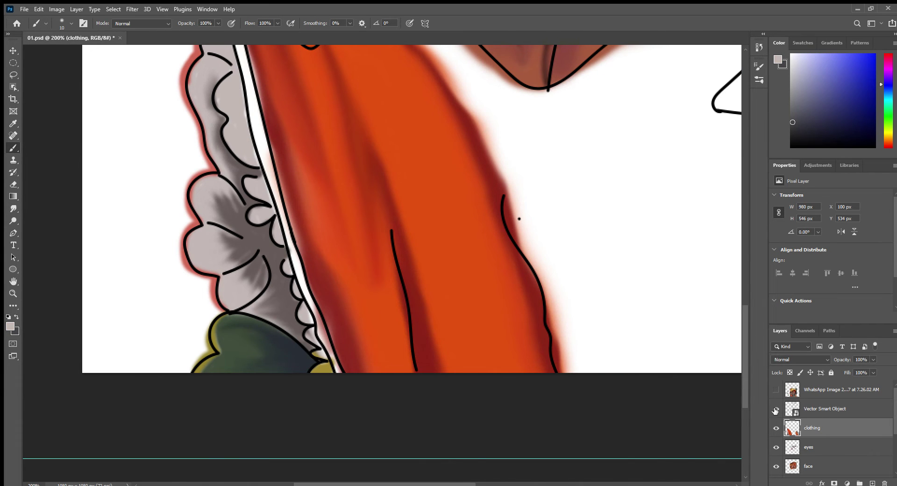
{"action": "left_click", "coordinate": [775, 390]}
{"action": "left_click", "coordinate": [823, 389]}
{"action": "scroll", "coordinate": [517, 350], "scroll_direction": "up", "scroll_amount": 3}
{"action": "left_click", "coordinate": [518, 351]}
{"action": "left_click", "coordinate": [775, 390]}
{"action": "left_click", "coordinate": [813, 427]}
{"action": "key", "text": "b"}
{"action": "mouse_move", "coordinate": [231, 82]}
{"action": "left_mouse_down"}
{"action": "mouse_move", "coordinate": [295, 337]}
{"action": "mouse_move", "coordinate": [334, 427]}
{"action": "left_mouse_up"}
{"action": "left_click", "coordinate": [13, 208]}
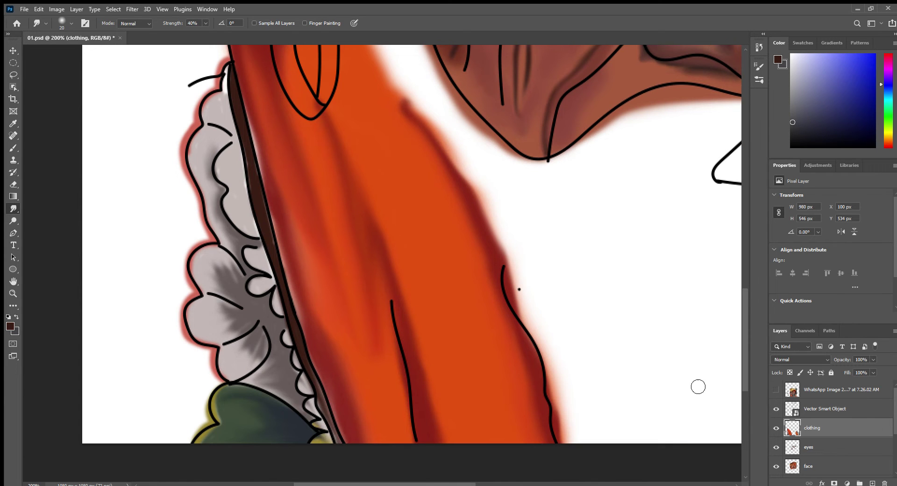
Step: Fill the gap below the face with grey cloth, then touch up its orange edges with a smaller brush
{"action": "key", "text": "ctrl+minus"}
{"action": "key", "text": "ctrl+minus"}
{"action": "left_click", "coordinate": [776, 390]}
{"action": "left_click", "coordinate": [777, 389]}
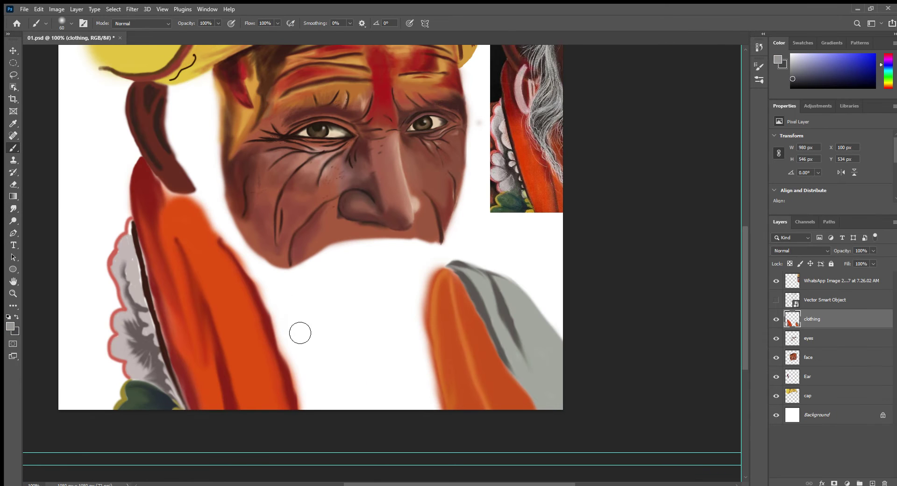
{"action": "mouse_move", "coordinate": [300, 333]}
{"action": "left_mouse_down"}
{"action": "mouse_move", "coordinate": [307, 360]}
{"action": "mouse_move", "coordinate": [341, 348]}
{"action": "mouse_move", "coordinate": [414, 367]}
{"action": "mouse_move", "coordinate": [416, 271]}
{"action": "left_mouse_up"}
{"action": "key", "text": "ctrl+plus"}
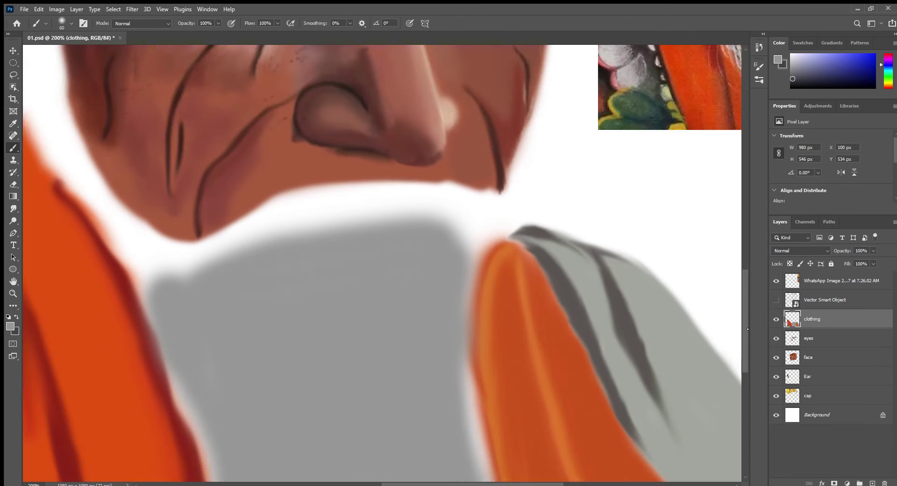
{"action": "scroll", "coordinate": [150, 216], "scroll_direction": "down", "scroll_amount": 3}
{"action": "key", "text": "bracketleft"}
{"action": "key", "text": "bracketleft"}
{"action": "key", "text": "bracketleft"}
{"action": "mouse_move", "coordinate": [476, 315]}
{"action": "left_mouse_down"}
{"action": "mouse_move", "coordinate": [468, 238]}
{"action": "mouse_move", "coordinate": [491, 414]}
{"action": "left_mouse_up"}
{"action": "mouse_move", "coordinate": [140, 196]}
{"action": "left_mouse_down"}
{"action": "mouse_move", "coordinate": [345, 153]}
{"action": "mouse_move", "coordinate": [498, 135]}
{"action": "left_mouse_up"}
{"action": "key", "text": "ctrl+minus"}
Step: Create a new layer named 'beard' and move the reference photo beside the ear area
{"action": "scroll", "coordinate": [308, 197], "scroll_direction": "up", "scroll_amount": 5}
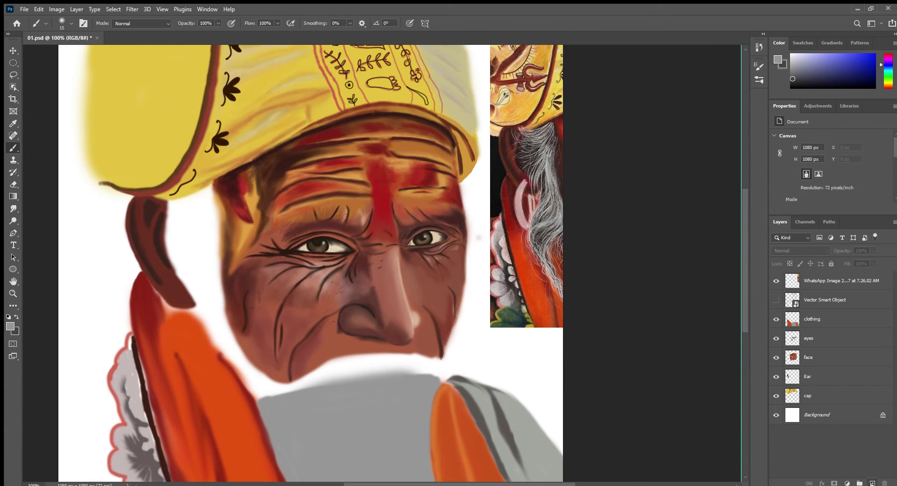
{"action": "key", "text": "ctrl+shift+n"}
{"action": "type", "text": "beard"}
{"action": "key", "text": "Return"}
{"action": "key", "text": "ctrl+plus"}
{"action": "key", "text": "v"}
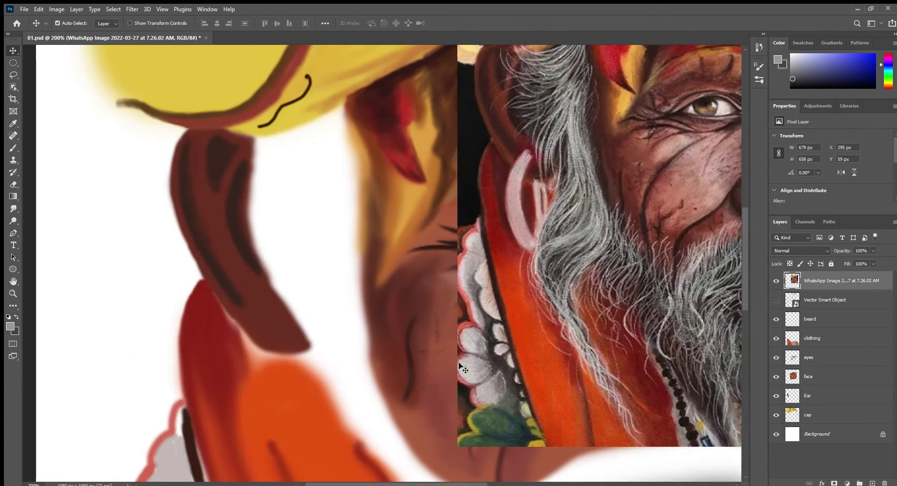
{"action": "mouse_move", "coordinate": [677, 187]}
{"action": "left_mouse_down"}
{"action": "mouse_move", "coordinate": [309, 152]}
{"action": "mouse_move", "coordinate": [310, 237]}
{"action": "left_mouse_up"}
{"action": "key", "text": "b"}
Step: Undo a test stroke, make the brush finer, and sample near-white and darker hair tones
{"action": "left_click_drag", "start_coordinate": [338, 229], "coordinate": [317, 292]}
{"action": "key", "text": "ctrl+z"}
{"action": "key", "text": "ctrl+z"}
{"action": "key", "text": "bracketleft"}
{"action": "key", "text": "bracketleft"}
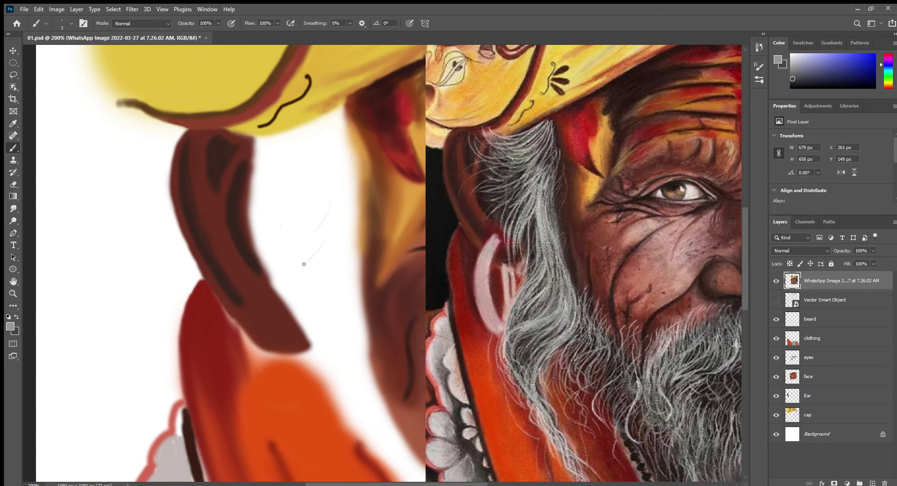
{"action": "left_click", "coordinate": [317, 236], "text": "alt"}
{"action": "left_click", "coordinate": [308, 86], "text": "alt"}
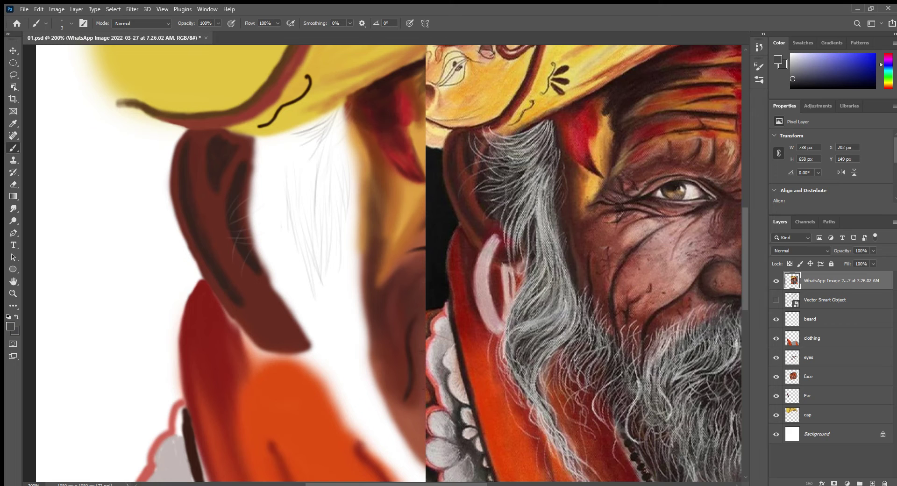
Step: Paint thin grey and dark hair strands falling from under the turban beside the ear
{"action": "left_click_drag", "start_coordinate": [334, 211], "coordinate": [337, 330]}
{"action": "left_click_drag", "start_coordinate": [358, 223], "coordinate": [344, 313]}
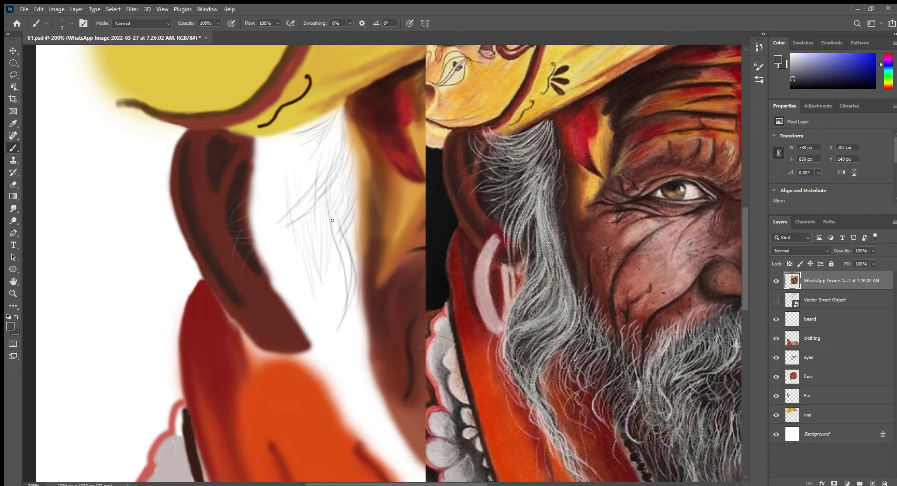
{"action": "left_click_drag", "start_coordinate": [350, 273], "coordinate": [333, 381]}
{"action": "left_click_drag", "start_coordinate": [347, 297], "coordinate": [331, 200]}
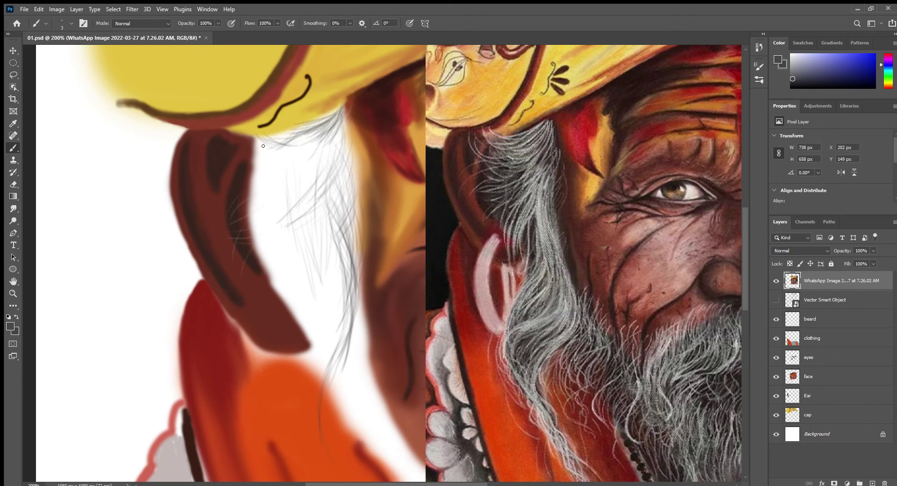
{"action": "left_click_drag", "start_coordinate": [336, 119], "coordinate": [256, 200]}
{"action": "left_click_drag", "start_coordinate": [332, 122], "coordinate": [263, 236]}
{"action": "mouse_move", "coordinate": [347, 136]}
{"action": "left_mouse_down"}
{"action": "mouse_move", "coordinate": [295, 173]}
{"action": "mouse_move", "coordinate": [314, 250]}
{"action": "left_mouse_up"}
{"action": "left_click_drag", "start_coordinate": [356, 183], "coordinate": [314, 285]}
Step: Add an empty Layer 1 and zoom out to compare against the reference photo
{"action": "key", "text": "ctrl+shift+alt+n"}
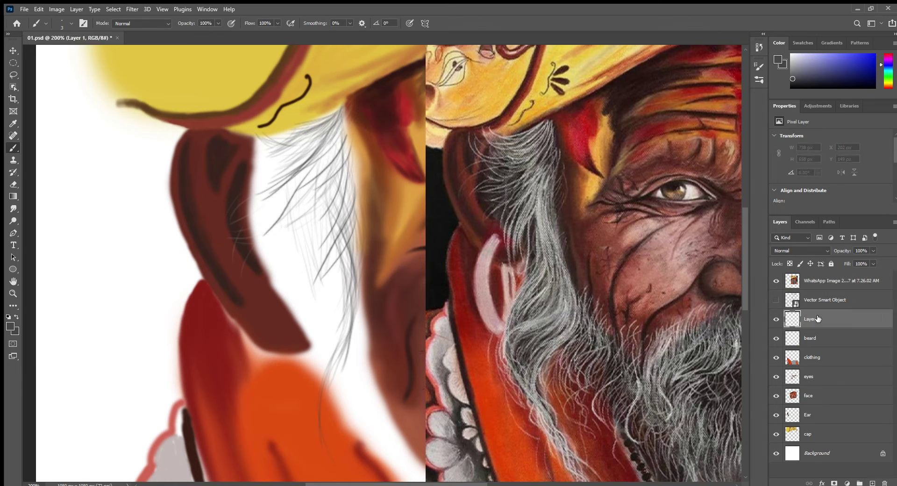
{"action": "key", "text": "ctrl+minus"}
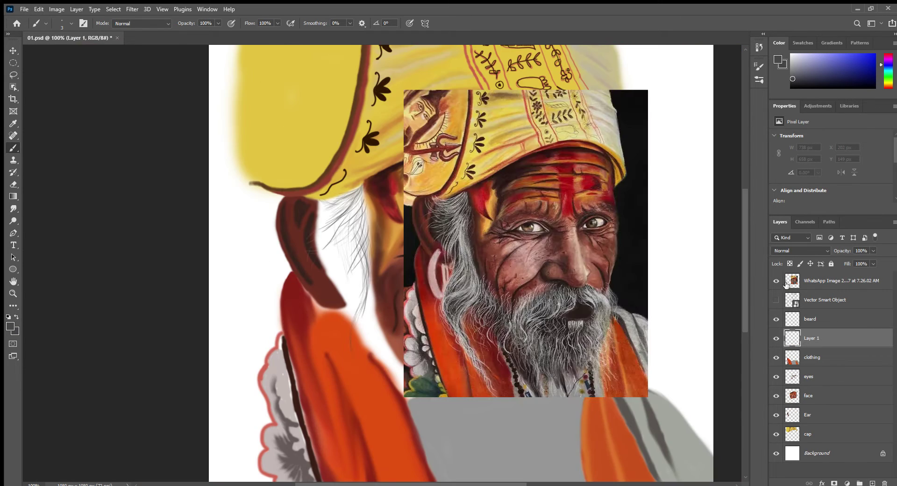
{"action": "left_click", "coordinate": [777, 281]}
Step: Test-erase and delete the reference photo layer, then undo to restore it
{"action": "key", "text": "e"}
{"action": "left_click", "coordinate": [822, 280]}
{"action": "mouse_move", "coordinate": [648, 104]}
{"action": "left_mouse_down"}
{"action": "mouse_move", "coordinate": [554, 224]}
{"action": "mouse_move", "coordinate": [601, 113]}
{"action": "left_mouse_up"}
{"action": "left_click_drag", "start_coordinate": [647, 168], "coordinate": [587, 349]}
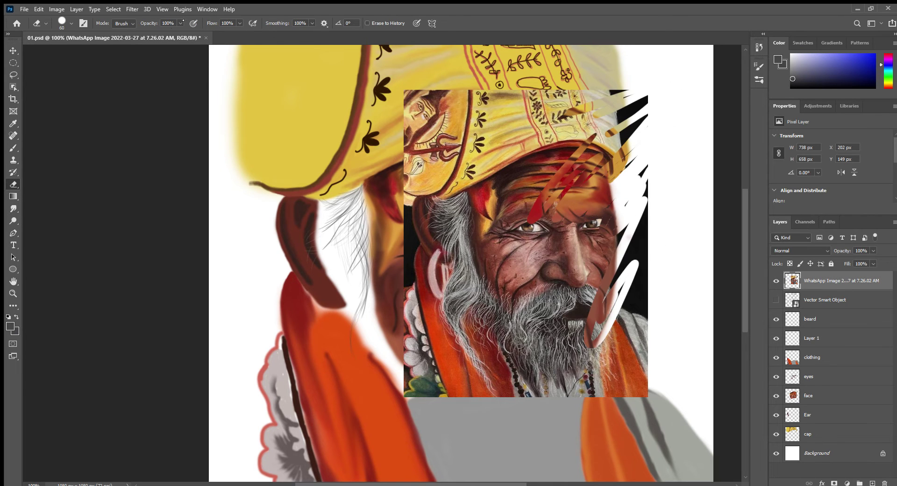
{"action": "left_click_drag", "start_coordinate": [607, 140], "coordinate": [537, 397]}
{"action": "left_click_drag", "start_coordinate": [468, 186], "coordinate": [444, 397]}
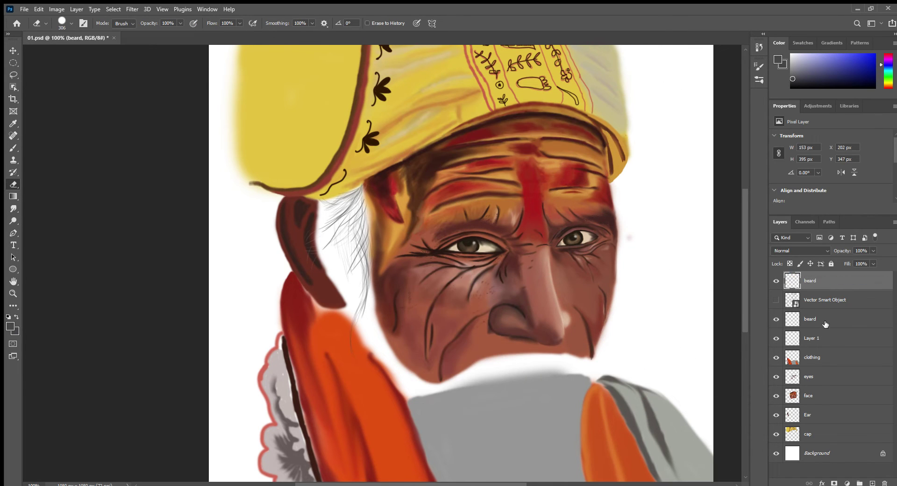
{"action": "key", "text": "Delete"}
{"action": "left_click_drag", "start_coordinate": [819, 281], "coordinate": [819, 306]}
{"action": "key", "text": "b"}
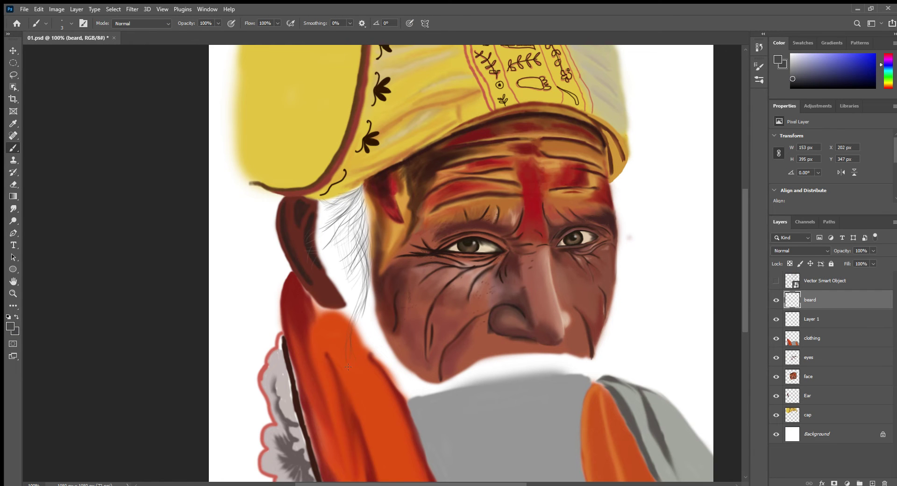
{"action": "key", "text": "ctrl+z"}
{"action": "key", "text": "ctrl+z"}
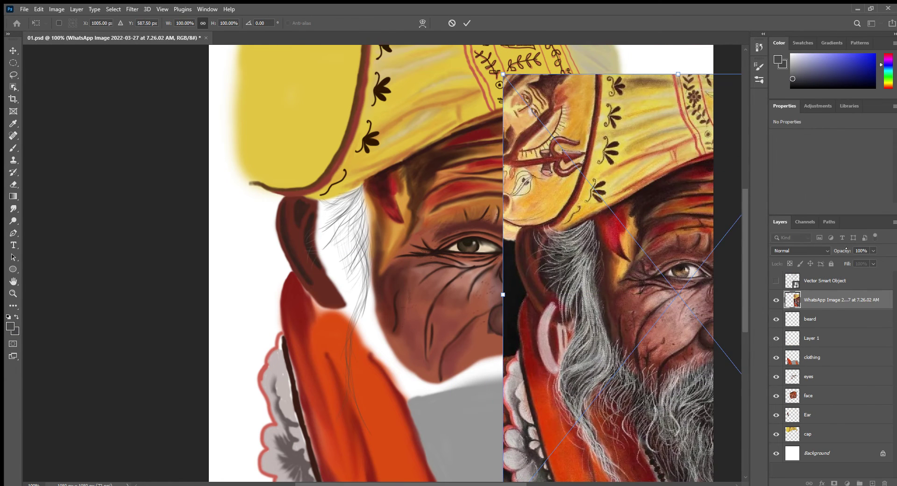
Step: On the beard layer, paint many more grey strands below the turban and ear
{"action": "left_click", "coordinate": [810, 319]}
{"action": "key", "text": "ctrl+plus"}
{"action": "scroll", "coordinate": [430, 215], "scroll_direction": "up", "scroll_amount": 5}
{"action": "mouse_move", "coordinate": [262, 182]}
{"action": "left_mouse_down"}
{"action": "mouse_move", "coordinate": [289, 219]}
{"action": "mouse_move", "coordinate": [299, 266]}
{"action": "left_mouse_up"}
{"action": "left_click_drag", "start_coordinate": [280, 196], "coordinate": [302, 337]}
{"action": "left_click_drag", "start_coordinate": [306, 275], "coordinate": [337, 454]}
{"action": "left_click_drag", "start_coordinate": [306, 196], "coordinate": [346, 458]}
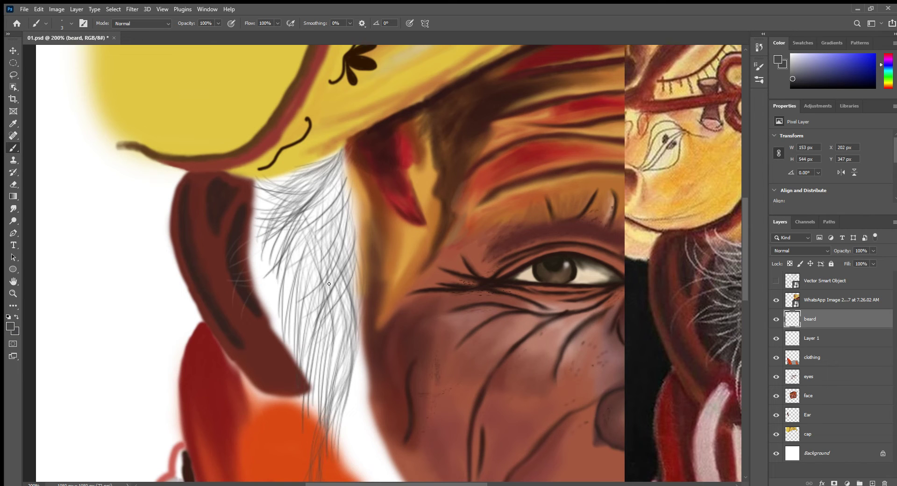
{"action": "left_click_drag", "start_coordinate": [311, 252], "coordinate": [358, 421]}
{"action": "left_click_drag", "start_coordinate": [327, 341], "coordinate": [355, 444]}
{"action": "left_click_drag", "start_coordinate": [317, 266], "coordinate": [266, 304]}
{"action": "left_click_drag", "start_coordinate": [298, 338], "coordinate": [308, 383]}
{"action": "left_click_drag", "start_coordinate": [285, 215], "coordinate": [304, 365]}
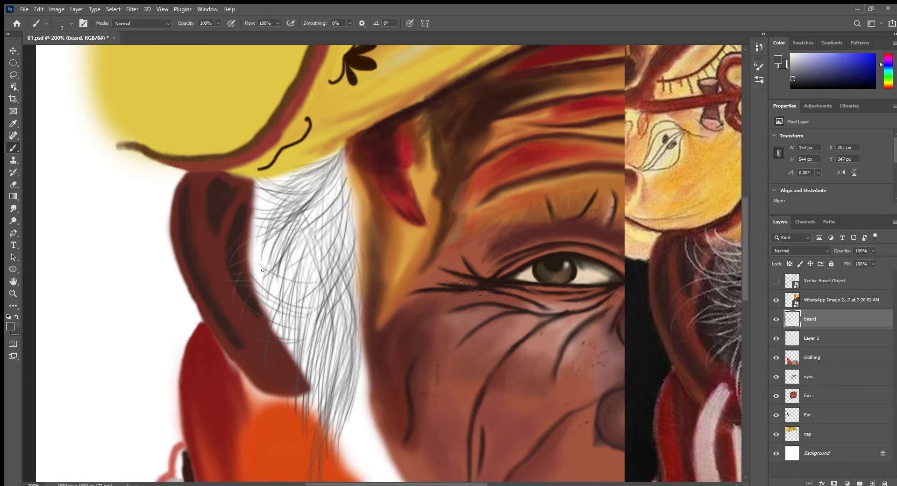
{"action": "left_click_drag", "start_coordinate": [262, 196], "coordinate": [275, 290]}
{"action": "left_click_drag", "start_coordinate": [289, 177], "coordinate": [255, 283]}
{"action": "left_click_drag", "start_coordinate": [252, 185], "coordinate": [269, 303]}
{"action": "left_click_drag", "start_coordinate": [304, 246], "coordinate": [280, 336]}
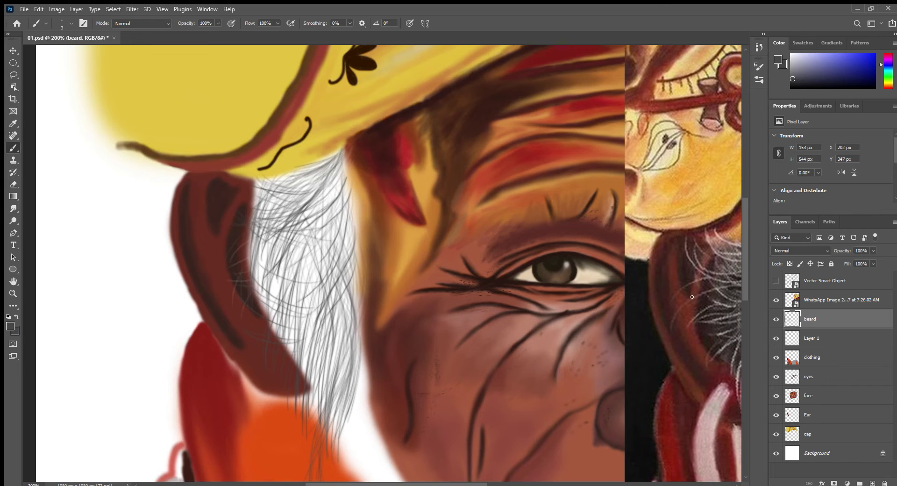
Step: On Layer 1, brush a soft light-grey base under the beard strands
{"action": "key", "text": "ctrl+minus"}
{"action": "left_click", "coordinate": [776, 300]}
{"action": "left_click", "coordinate": [811, 338]}
{"action": "left_click", "coordinate": [420, 369], "text": "alt"}
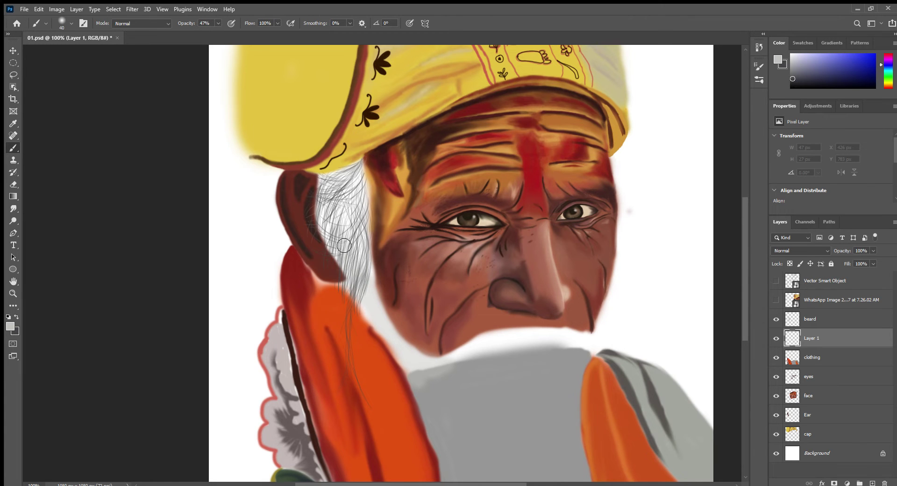
{"action": "left_click_drag", "start_coordinate": [336, 281], "coordinate": [360, 178]}
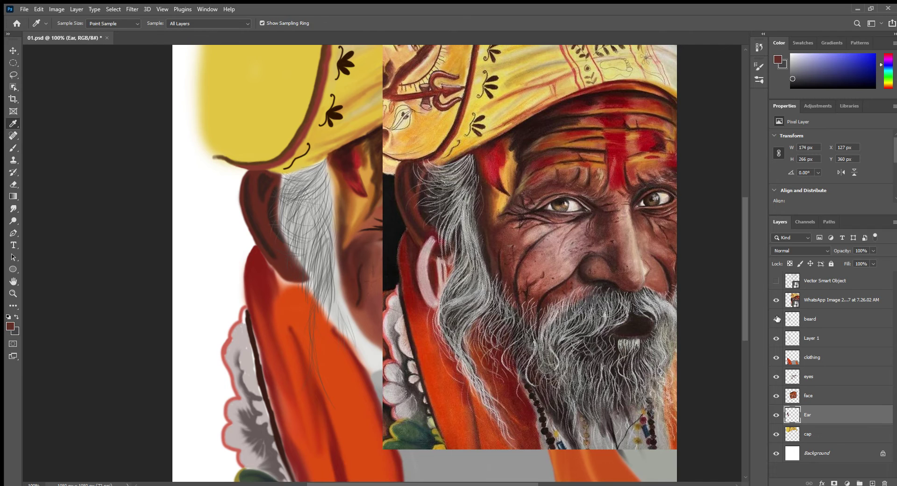
Step: With beard layers hidden, paint brown into the ear, head back and jaw, blending the cheek edge
{"action": "left_click_drag", "start_coordinate": [776, 318], "coordinate": [776, 338]}
{"action": "key", "text": "b"}
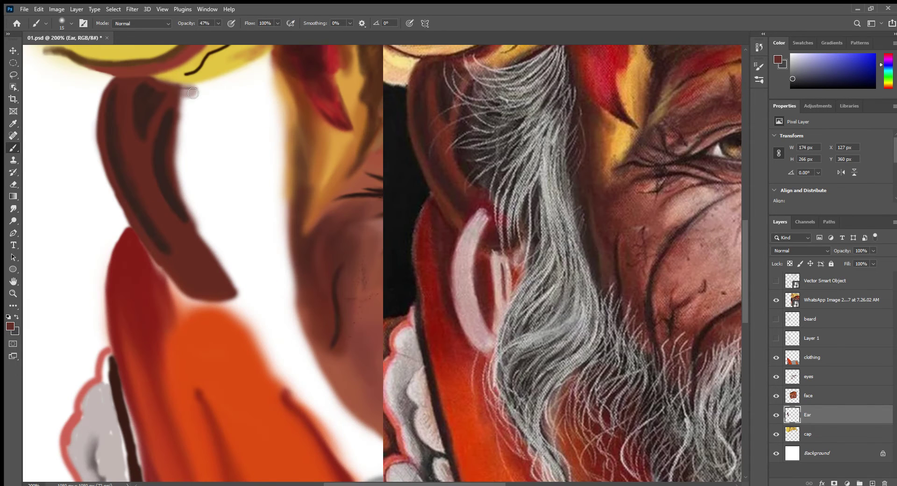
{"action": "mouse_move", "coordinate": [180, 84]}
{"action": "left_mouse_down"}
{"action": "mouse_move", "coordinate": [205, 103]}
{"action": "mouse_move", "coordinate": [187, 218]}
{"action": "left_mouse_up"}
{"action": "left_click_drag", "start_coordinate": [196, 119], "coordinate": [225, 278]}
{"action": "scroll", "coordinate": [239, 269], "scroll_direction": "down", "scroll_amount": 1}
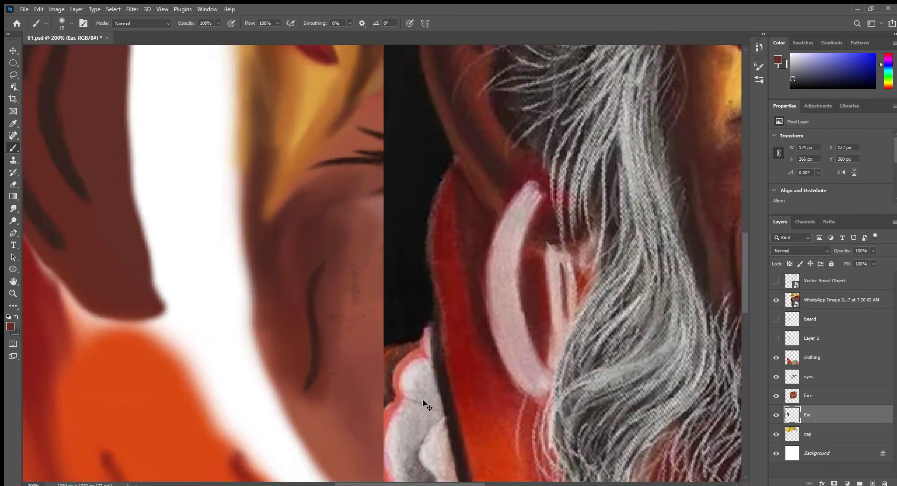
{"action": "mouse_move", "coordinate": [269, 157]}
{"action": "left_mouse_down"}
{"action": "mouse_move", "coordinate": [252, 220]}
{"action": "mouse_move", "coordinate": [301, 320]}
{"action": "left_mouse_up"}
{"action": "left_click_drag", "start_coordinate": [262, 201], "coordinate": [266, 248]}
{"action": "left_click_drag", "start_coordinate": [259, 229], "coordinate": [276, 299]}
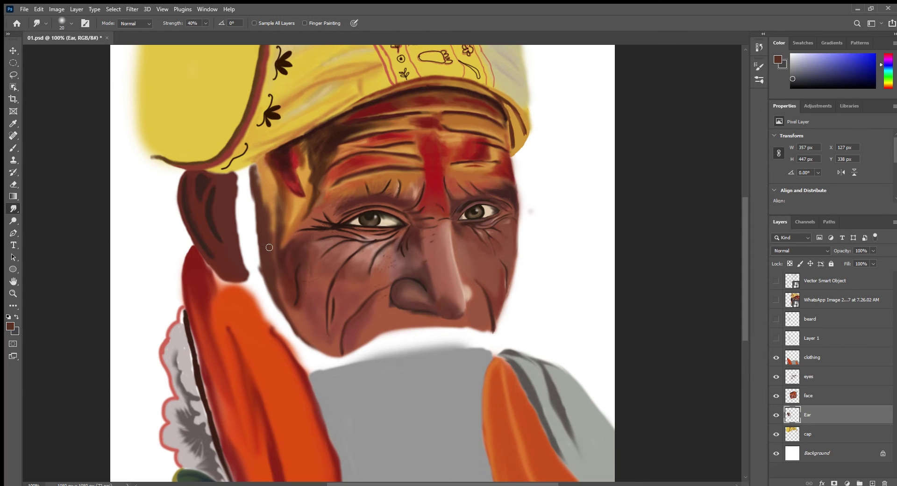
{"action": "left_click_drag", "start_coordinate": [270, 215], "coordinate": [257, 164]}
Step: Show the beard layers again, move Layer 1 below the Ear layer, and select the beard layer
{"action": "left_click", "coordinate": [777, 338]}
{"action": "left_click", "coordinate": [777, 318]}
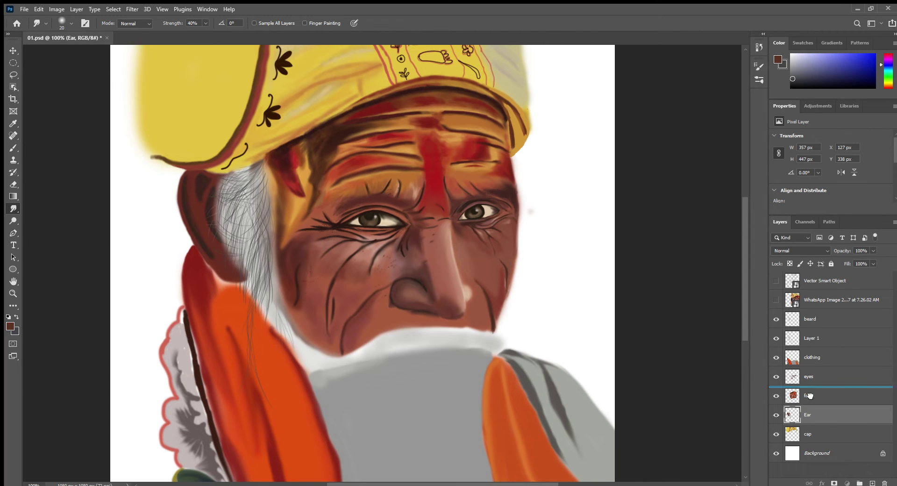
{"action": "left_click_drag", "start_coordinate": [811, 338], "coordinate": [811, 424]}
{"action": "left_click", "coordinate": [811, 323]}
Step: Set up a small brush, sample light grey from the hair and show the sadhu reference photo
{"action": "key", "text": "b"}
{"action": "left_click", "coordinate": [248, 260], "text": "alt"}
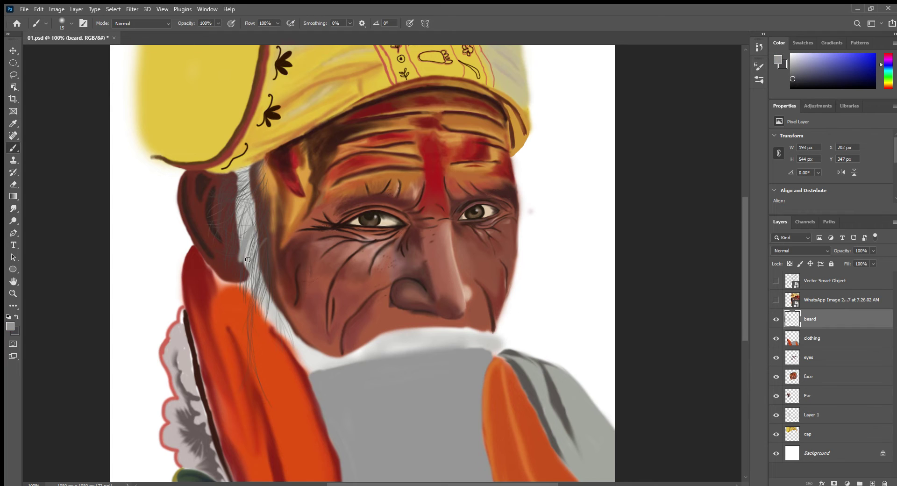
{"action": "key", "text": "bracketleft"}
{"action": "left_click", "coordinate": [256, 203], "text": "alt"}
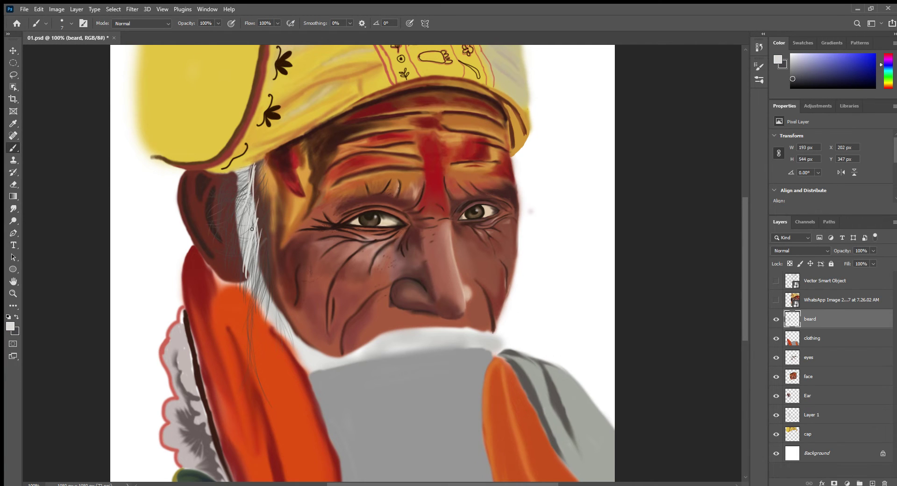
{"action": "left_click", "coordinate": [776, 299]}
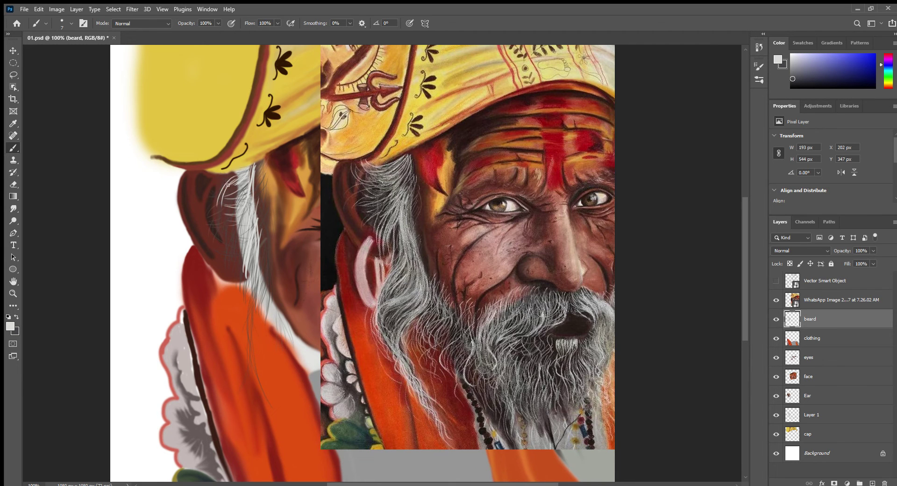
Step: Paint thin white hair strands from the ear down over the orange robe
{"action": "left_click_drag", "start_coordinate": [228, 186], "coordinate": [243, 286]}
{"action": "mouse_move", "coordinate": [262, 179]}
{"action": "left_mouse_down"}
{"action": "mouse_move", "coordinate": [252, 304]}
{"action": "mouse_move", "coordinate": [273, 307]}
{"action": "mouse_move", "coordinate": [238, 386]}
{"action": "left_mouse_up"}
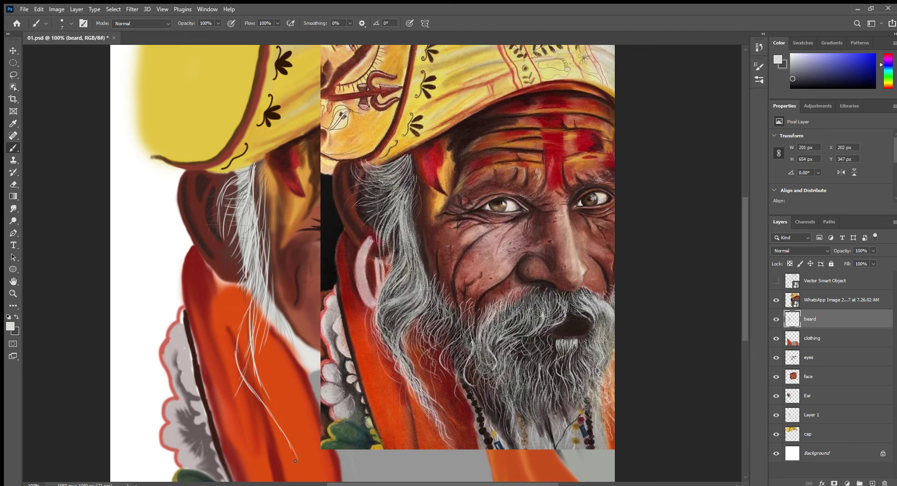
{"action": "left_click_drag", "start_coordinate": [271, 282], "coordinate": [290, 456]}
{"action": "left_click_drag", "start_coordinate": [267, 327], "coordinate": [299, 479]}
{"action": "left_click_drag", "start_coordinate": [243, 320], "coordinate": [292, 456]}
{"action": "left_click_drag", "start_coordinate": [256, 380], "coordinate": [302, 475]}
{"action": "mouse_move", "coordinate": [259, 315]}
{"action": "left_mouse_down"}
{"action": "mouse_move", "coordinate": [292, 434]}
{"action": "mouse_move", "coordinate": [276, 386]}
{"action": "left_mouse_up"}
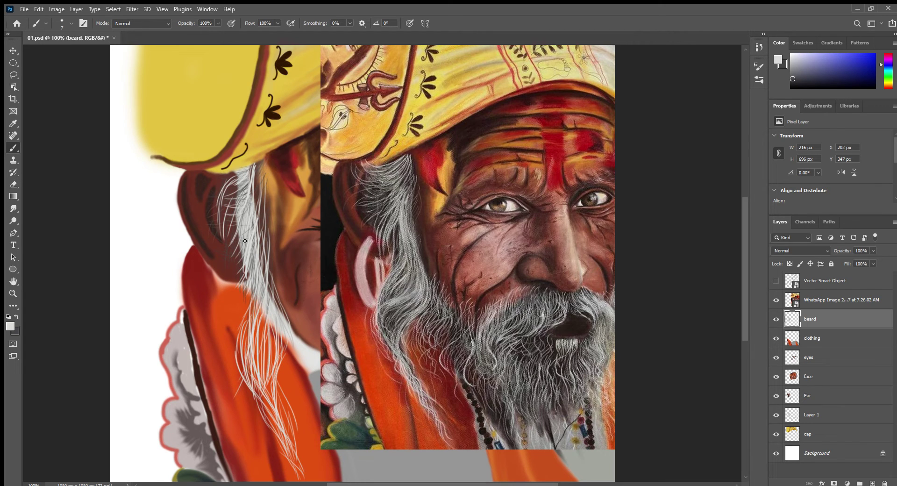
{"action": "left_click_drag", "start_coordinate": [236, 241], "coordinate": [246, 346]}
Step: Add more white strands near and below the ear
{"action": "left_click_drag", "start_coordinate": [241, 220], "coordinate": [234, 335]}
{"action": "mouse_move", "coordinate": [208, 172]}
{"action": "left_mouse_down"}
{"action": "mouse_move", "coordinate": [236, 344]}
{"action": "mouse_move", "coordinate": [231, 255]}
{"action": "left_mouse_up"}
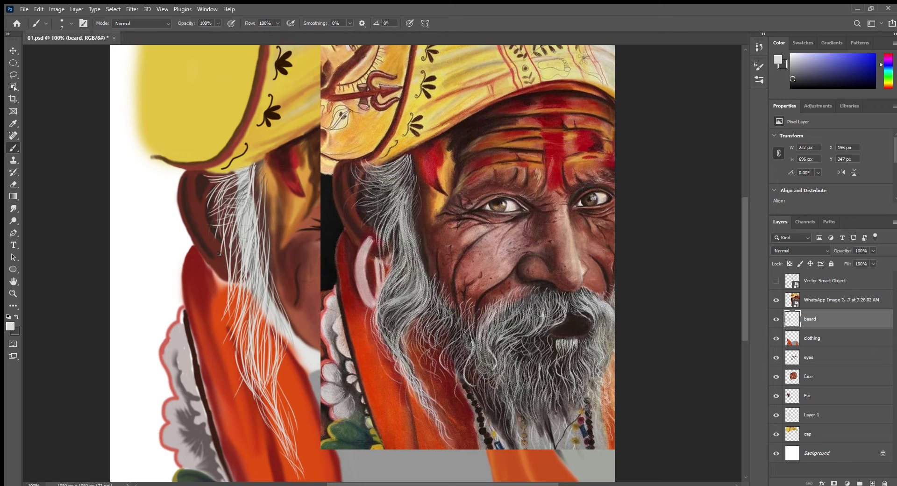
{"action": "left_click_drag", "start_coordinate": [234, 215], "coordinate": [229, 304]}
{"action": "left_click_drag", "start_coordinate": [231, 245], "coordinate": [252, 388]}
{"action": "left_click_drag", "start_coordinate": [256, 319], "coordinate": [295, 473]}
{"action": "scroll", "coordinate": [295, 468], "scroll_direction": "down", "scroll_amount": 3}
{"action": "left_click_drag", "start_coordinate": [290, 363], "coordinate": [301, 432]}
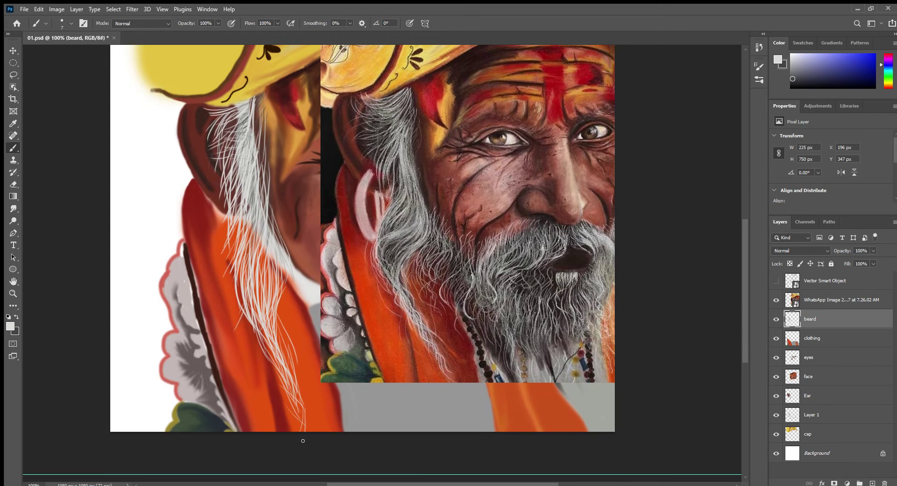
Step: Shift the reference photo right and down, then add further strands on the beard layer
{"action": "left_click_drag", "start_coordinate": [442, 304], "coordinate": [560, 371], "text": "ctrl"}
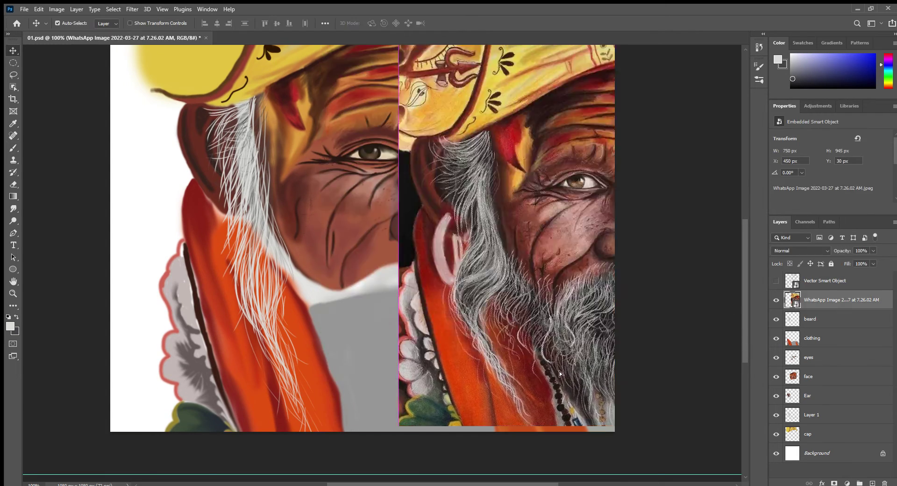
{"action": "left_click", "coordinate": [299, 267], "text": "ctrl"}
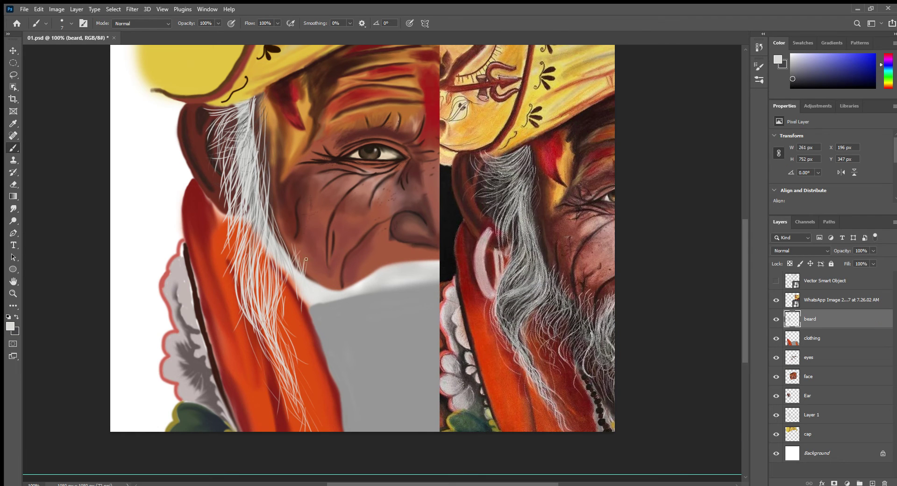
{"action": "left_click_drag", "start_coordinate": [329, 280], "coordinate": [338, 320]}
{"action": "scroll", "coordinate": [316, 322], "scroll_direction": "right", "scroll_amount": 5}
{"action": "left_click_drag", "start_coordinate": [467, 303], "coordinate": [215, 117], "text": "ctrl"}
Step: Paint the mouth opening black on the beard layer, guided by the sketch, then hide the sketch
{"action": "left_click", "coordinate": [234, 309], "text": "ctrl"}
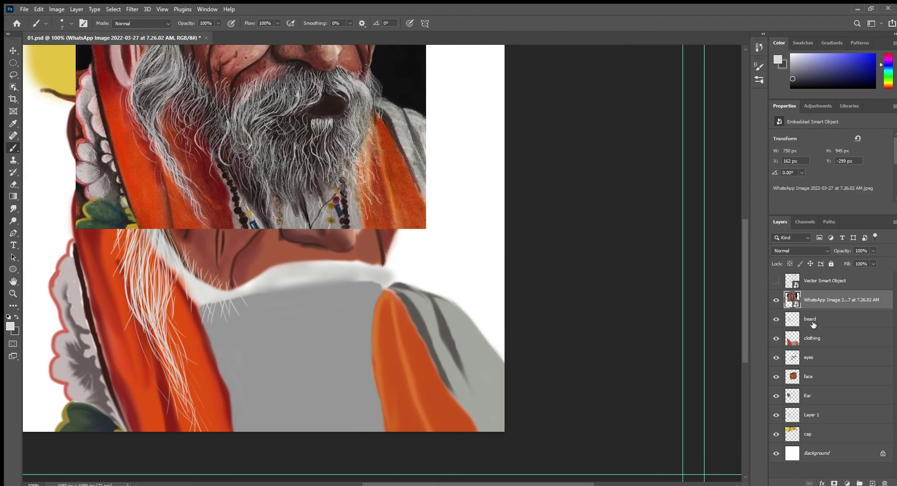
{"action": "left_click_drag", "start_coordinate": [237, 279], "coordinate": [244, 331]}
{"action": "key", "text": "d"}
{"action": "left_click", "coordinate": [776, 280]}
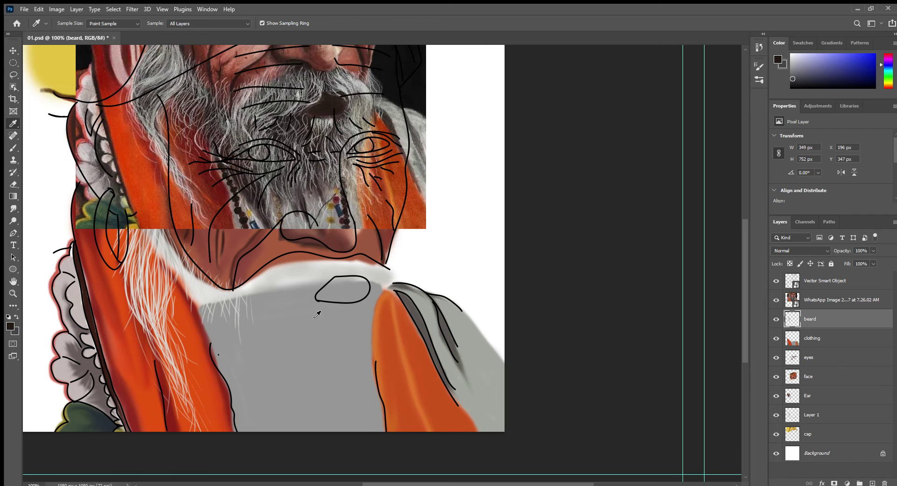
{"action": "mouse_move", "coordinate": [349, 281]}
{"action": "left_mouse_down"}
{"action": "mouse_move", "coordinate": [347, 299]}
{"action": "mouse_move", "coordinate": [363, 278]}
{"action": "left_mouse_up"}
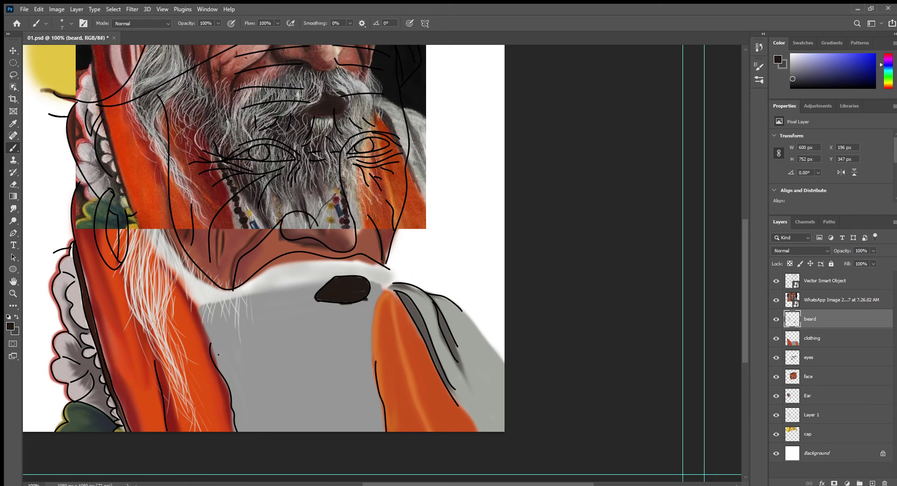
{"action": "left_click", "coordinate": [777, 281]}
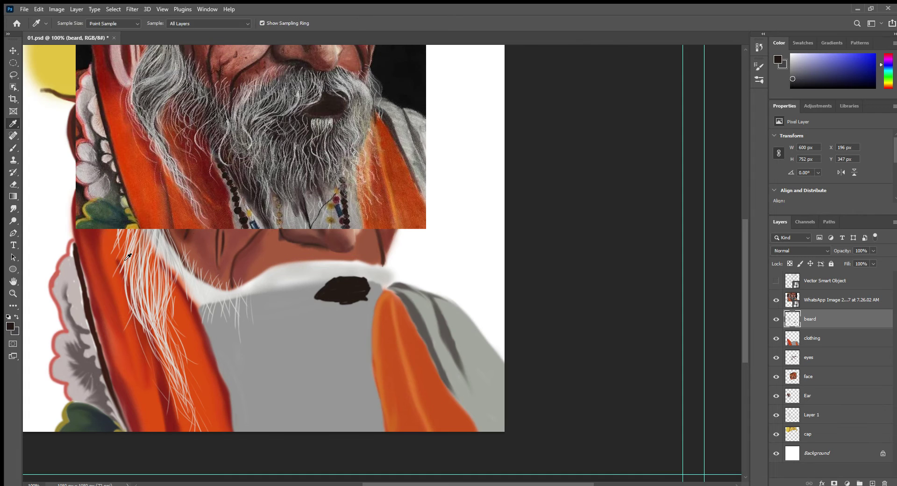
Step: Sample light grey for the beard and make Layer 1 active
{"action": "left_click", "coordinate": [259, 281], "text": "alt"}
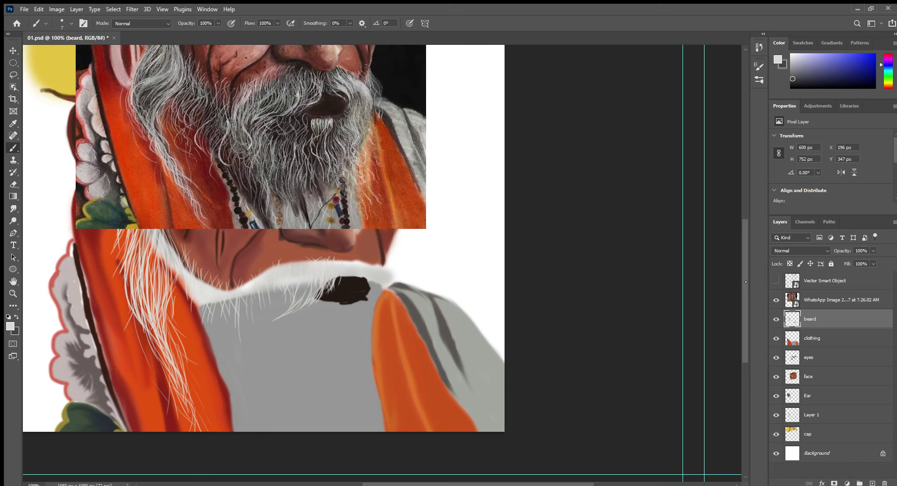
{"action": "scroll", "coordinate": [290, 234], "scroll_direction": "up", "scroll_amount": 2}
{"action": "left_click", "coordinate": [812, 414]}
Step: Compare Layer 1 and beard layer visibility, then make the beard layer active
{"action": "left_click", "coordinate": [776, 415]}
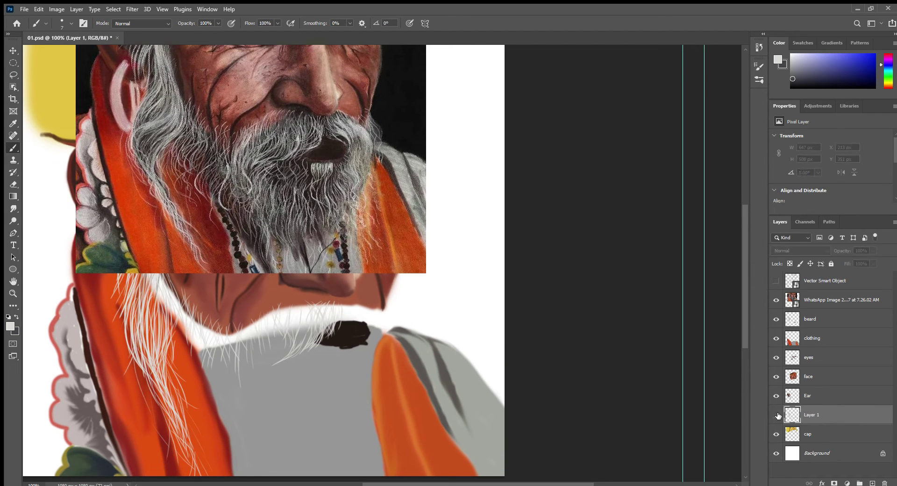
{"action": "left_click", "coordinate": [776, 415]}
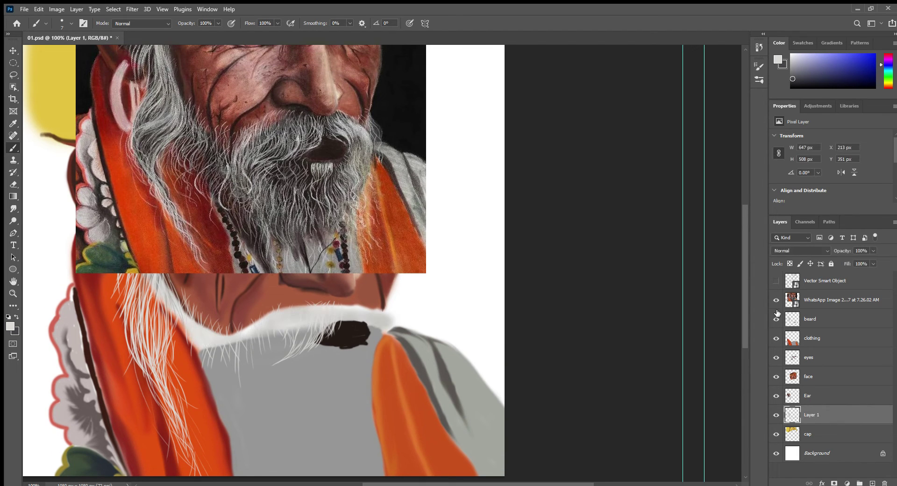
{"action": "left_click", "coordinate": [777, 318]}
{"action": "left_click", "coordinate": [796, 319]}
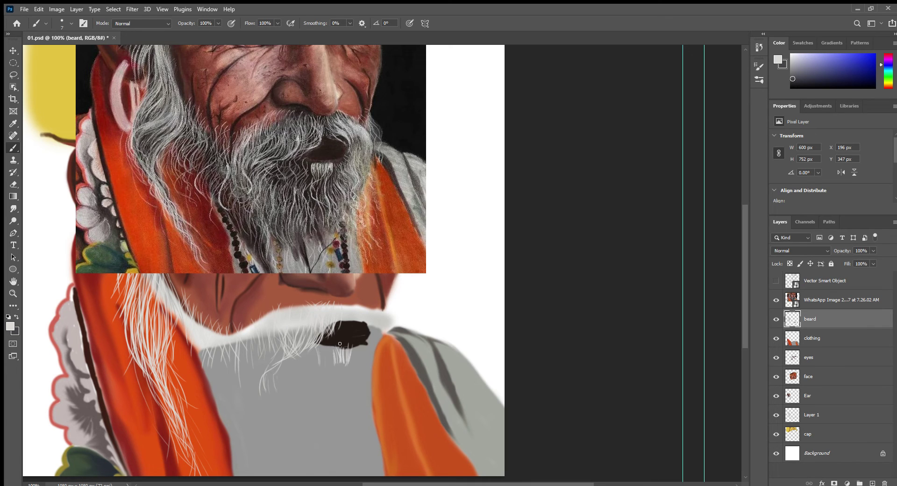
Step: Paint white strands below the moustache and over the orange scarf
{"action": "left_click_drag", "start_coordinate": [341, 366], "coordinate": [348, 412]}
{"action": "left_click_drag", "start_coordinate": [333, 367], "coordinate": [330, 407]}
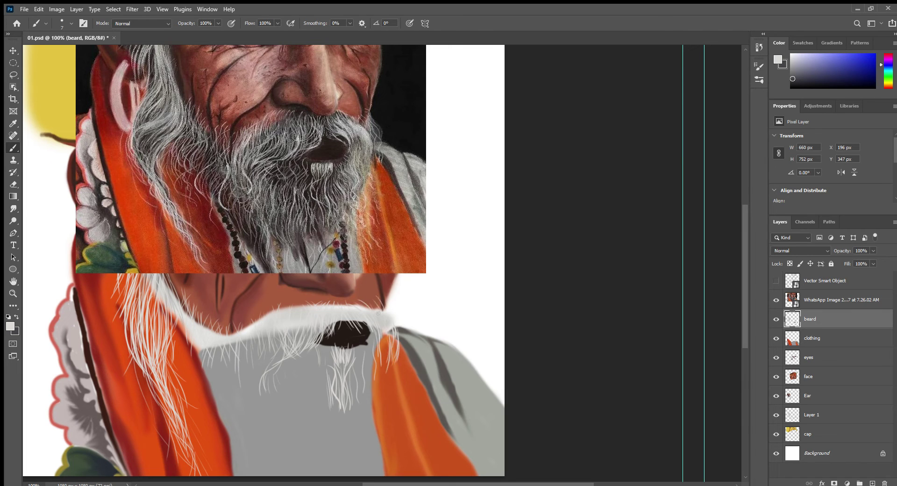
{"action": "left_click_drag", "start_coordinate": [384, 363], "coordinate": [384, 415]}
{"action": "mouse_move", "coordinate": [395, 366]}
{"action": "left_mouse_down"}
{"action": "mouse_move", "coordinate": [398, 425]}
{"action": "mouse_move", "coordinate": [411, 418]}
{"action": "left_mouse_up"}
{"action": "left_click_drag", "start_coordinate": [387, 390], "coordinate": [390, 445]}
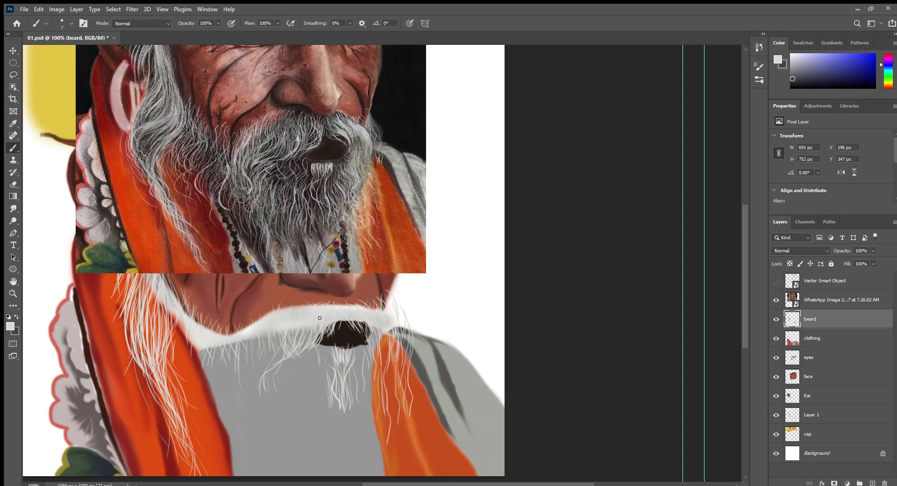
Step: Fill under the moustache with strands, move clothing below Layer 1, and hide the reference photo
{"action": "left_click_drag", "start_coordinate": [229, 381], "coordinate": [226, 409]}
{"action": "mouse_move", "coordinate": [246, 346]}
{"action": "left_mouse_down"}
{"action": "mouse_move", "coordinate": [239, 386]}
{"action": "mouse_move", "coordinate": [253, 388]}
{"action": "left_mouse_up"}
{"action": "mouse_move", "coordinate": [272, 325]}
{"action": "left_mouse_down"}
{"action": "mouse_move", "coordinate": [264, 370]}
{"action": "mouse_move", "coordinate": [280, 380]}
{"action": "left_mouse_up"}
{"action": "left_click_drag", "start_coordinate": [302, 345], "coordinate": [299, 381]}
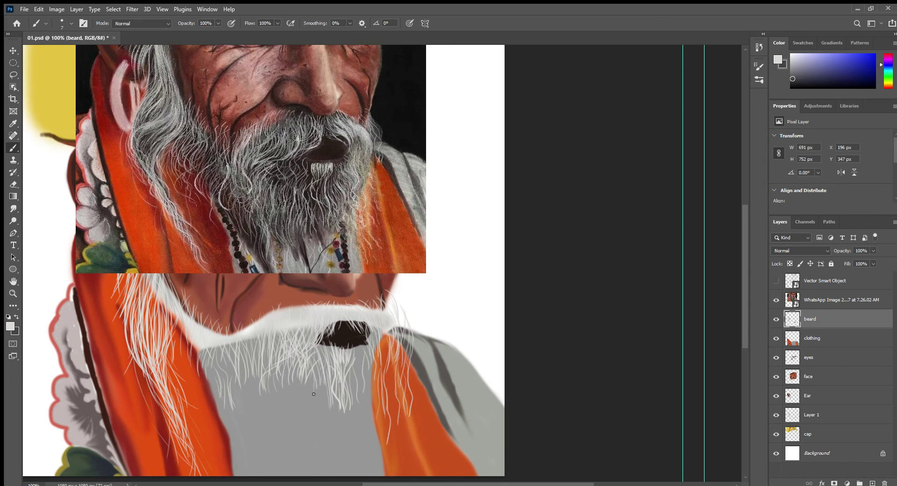
{"action": "left_click_drag", "start_coordinate": [812, 338], "coordinate": [809, 423]}
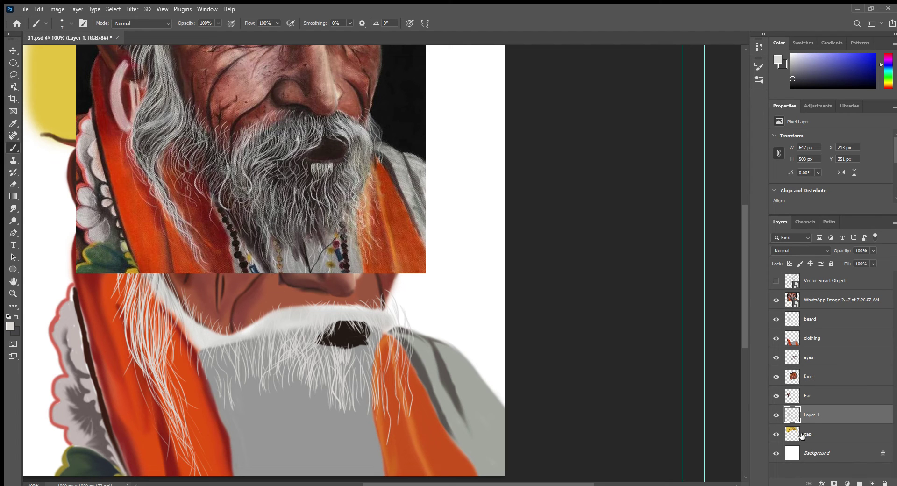
{"action": "left_click_drag", "start_coordinate": [776, 281], "coordinate": [776, 300]}
Step: Hide the clothing and paint grey beard strands on Layer 1 below the moustache
{"action": "left_click", "coordinate": [814, 395]}
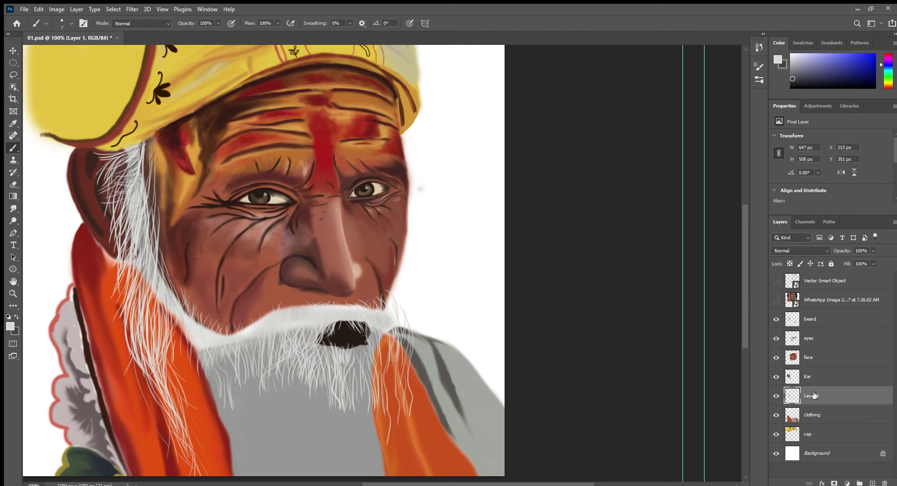
{"action": "left_click", "coordinate": [776, 415]}
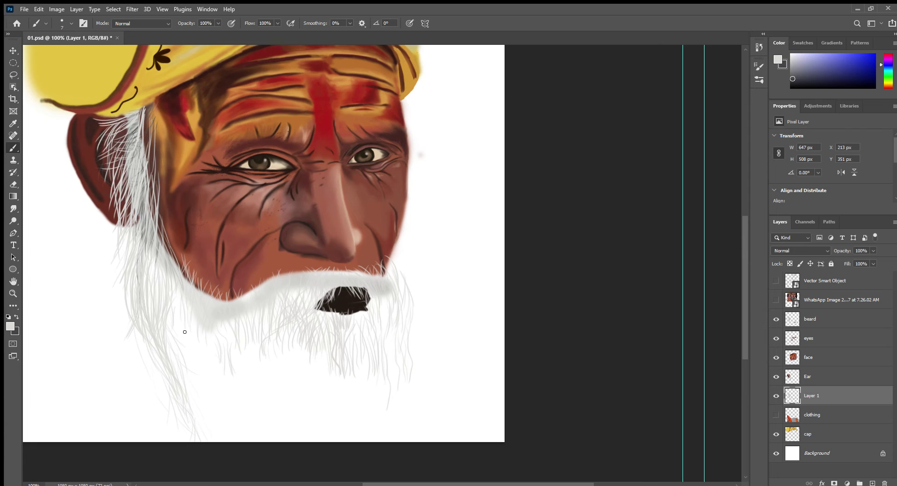
{"action": "left_click_drag", "start_coordinate": [250, 334], "coordinate": [229, 388]}
{"action": "mouse_move", "coordinate": [262, 352]}
{"action": "left_mouse_down"}
{"action": "mouse_move", "coordinate": [236, 399]}
{"action": "mouse_move", "coordinate": [267, 414]}
{"action": "left_mouse_up"}
{"action": "left_click_drag", "start_coordinate": [300, 343], "coordinate": [286, 392]}
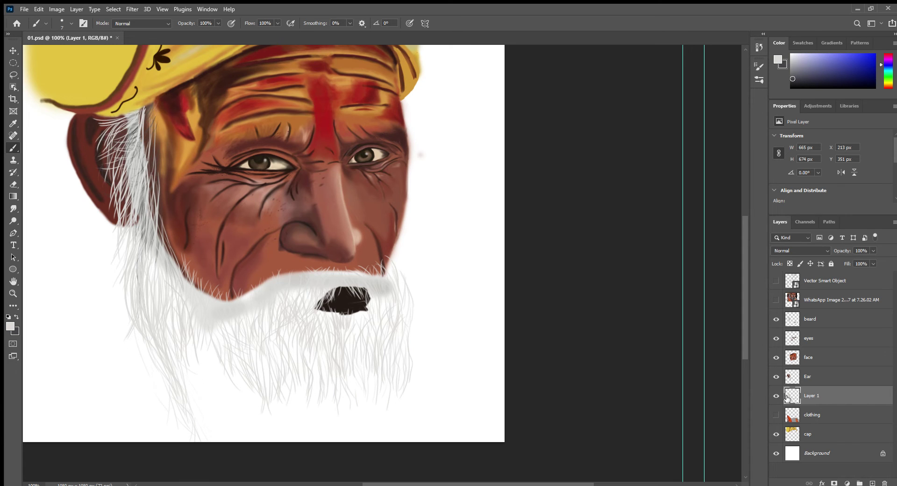
Step: Toggle Layer 1's strands to compare, then reselect and show Layer 1
{"action": "left_click", "coordinate": [776, 396]}
{"action": "left_click", "coordinate": [816, 319]}
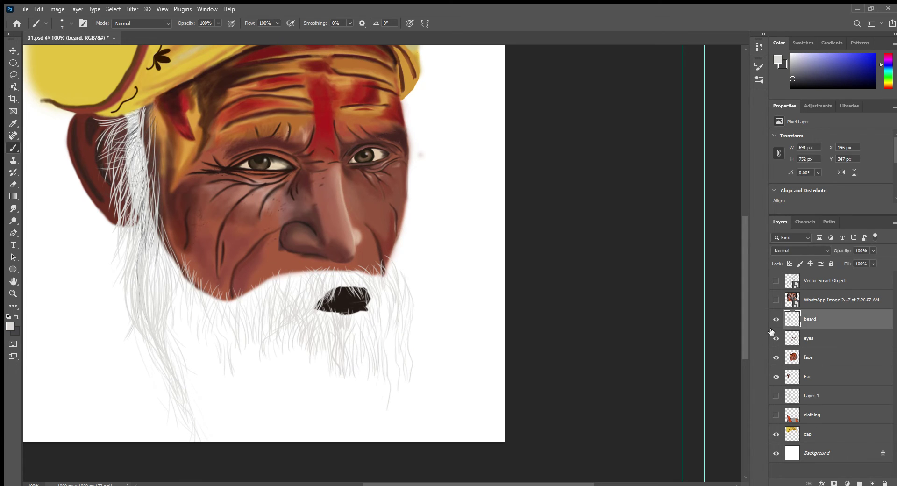
{"action": "left_click", "coordinate": [812, 396]}
{"action": "left_click", "coordinate": [776, 396]}
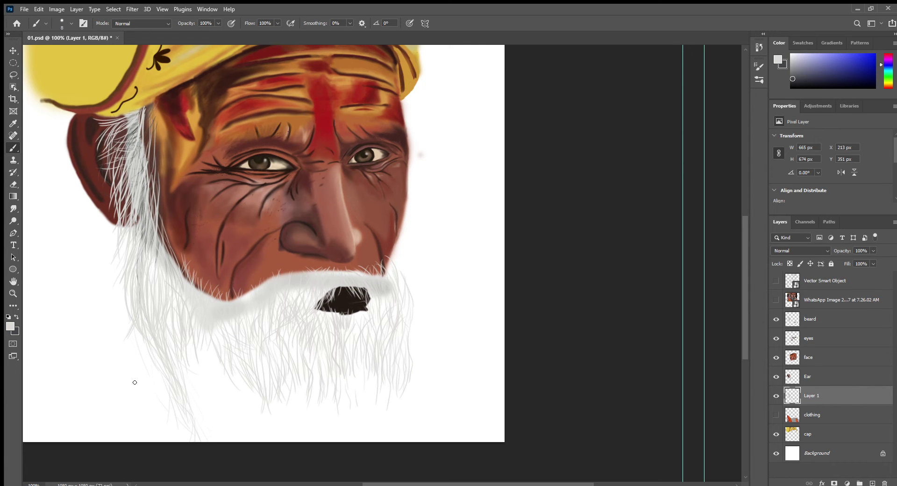
Step: Shade the moustache, cheek and jawline with a larger grey brush at 47% opacity
{"action": "key", "text": "bracketright"}
{"action": "key", "text": "bracketright"}
{"action": "key", "text": "bracketright"}
{"action": "key", "text": "4"}
{"action": "key", "text": "7"}
{"action": "mouse_move", "coordinate": [224, 327]}
{"action": "left_mouse_down"}
{"action": "mouse_move", "coordinate": [289, 299]}
{"action": "mouse_move", "coordinate": [346, 289]}
{"action": "mouse_move", "coordinate": [324, 320]}
{"action": "mouse_move", "coordinate": [284, 322]}
{"action": "mouse_move", "coordinate": [365, 281]}
{"action": "mouse_move", "coordinate": [173, 304]}
{"action": "mouse_move", "coordinate": [141, 215]}
{"action": "mouse_move", "coordinate": [137, 164]}
{"action": "mouse_move", "coordinate": [173, 318]}
{"action": "mouse_move", "coordinate": [230, 340]}
{"action": "mouse_move", "coordinate": [154, 266]}
{"action": "left_mouse_up"}
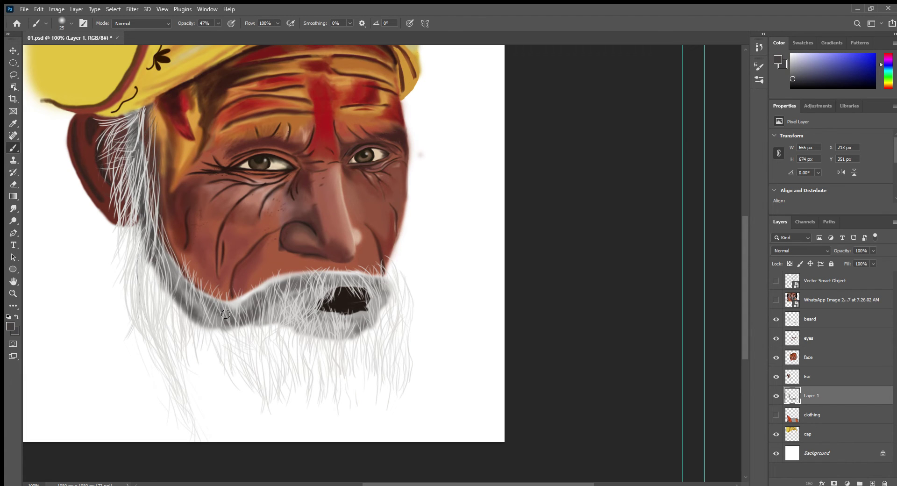
{"action": "left_click_drag", "start_coordinate": [187, 294], "coordinate": [362, 281]}
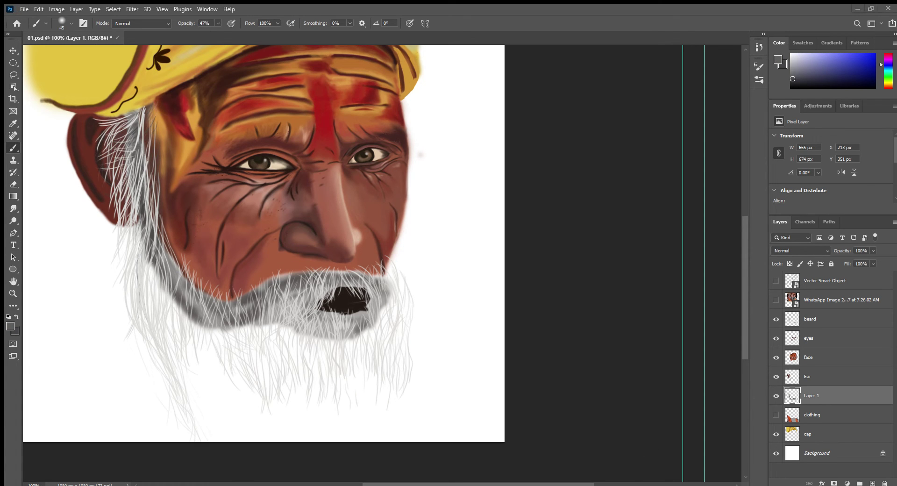
Step: Darken the lower beard at 26% opacity and show the clothing layer again
{"action": "key", "text": "2"}
{"action": "key", "text": "6"}
{"action": "left_click_drag", "start_coordinate": [239, 321], "coordinate": [374, 343]}
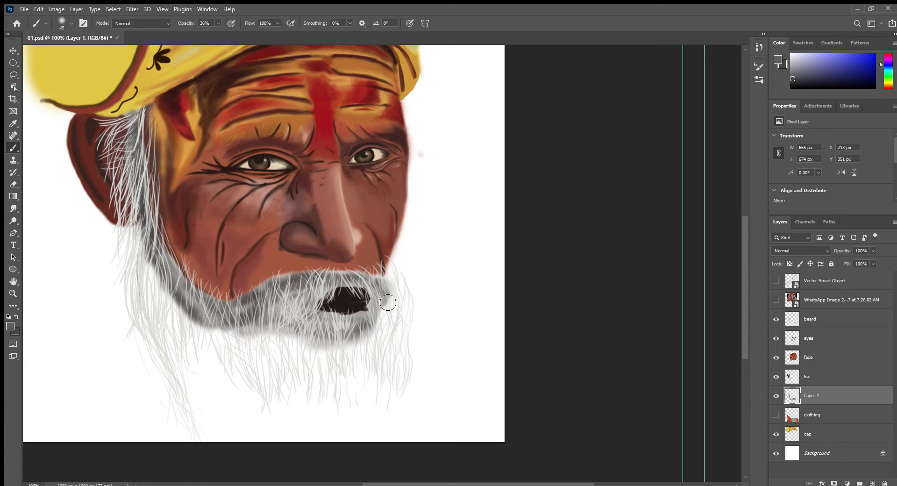
{"action": "left_click_drag", "start_coordinate": [266, 350], "coordinate": [262, 356]}
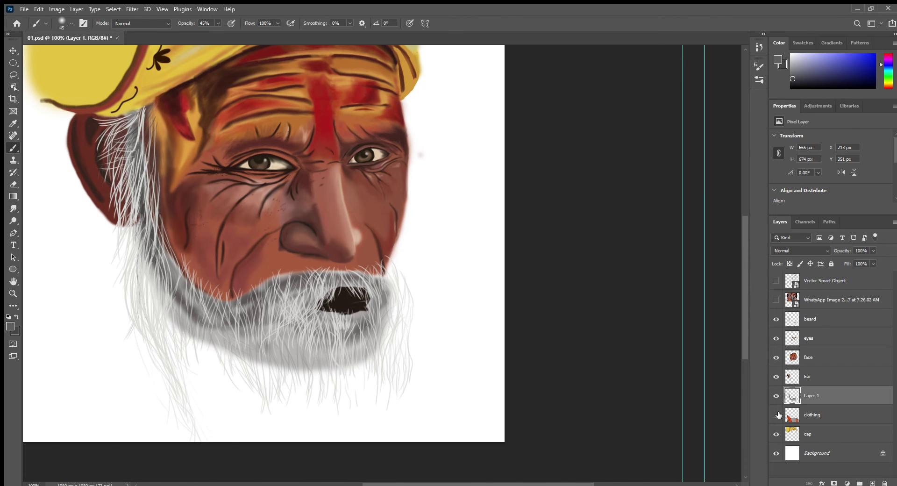
{"action": "left_click", "coordinate": [776, 415]}
Step: On the beard layer, paint dark grey hair strands below the mouth
{"action": "left_click", "coordinate": [814, 322]}
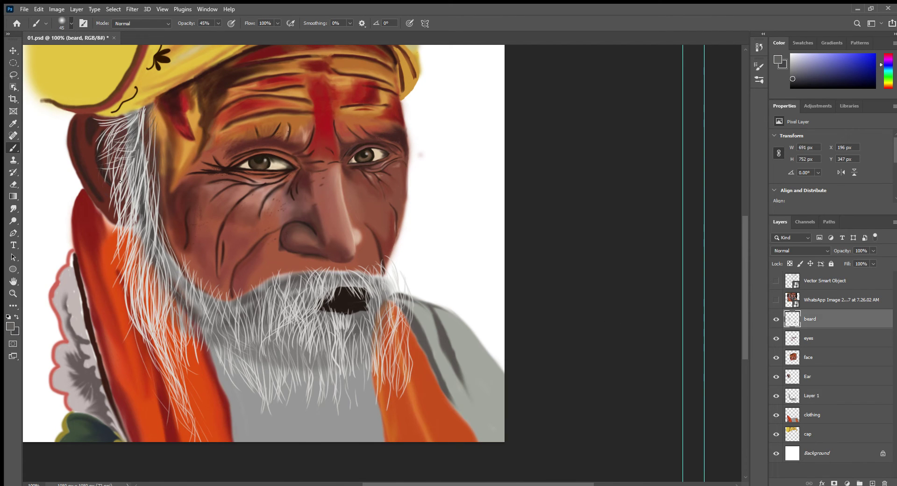
{"action": "left_click_drag", "start_coordinate": [360, 337], "coordinate": [364, 367]}
{"action": "mouse_move", "coordinate": [318, 360]}
{"action": "left_mouse_down"}
{"action": "mouse_move", "coordinate": [308, 404]}
{"action": "mouse_move", "coordinate": [299, 402]}
{"action": "left_mouse_up"}
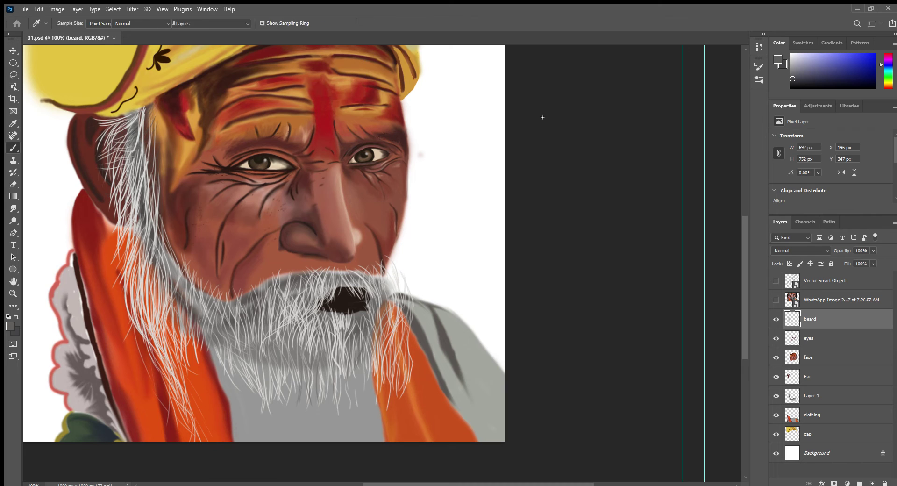
{"action": "left_click_drag", "start_coordinate": [268, 326], "coordinate": [267, 361]}
{"action": "left_click_drag", "start_coordinate": [299, 287], "coordinate": [286, 348]}
Step: Switch to white and paint hair strands over the orange scarf and the beard's left side
{"action": "key", "text": "x"}
{"action": "left_click_drag", "start_coordinate": [226, 329], "coordinate": [214, 390]}
{"action": "left_click_drag", "start_coordinate": [192, 304], "coordinate": [182, 381]}
{"action": "left_click_drag", "start_coordinate": [171, 263], "coordinate": [183, 327]}
{"action": "left_click_drag", "start_coordinate": [199, 289], "coordinate": [211, 351]}
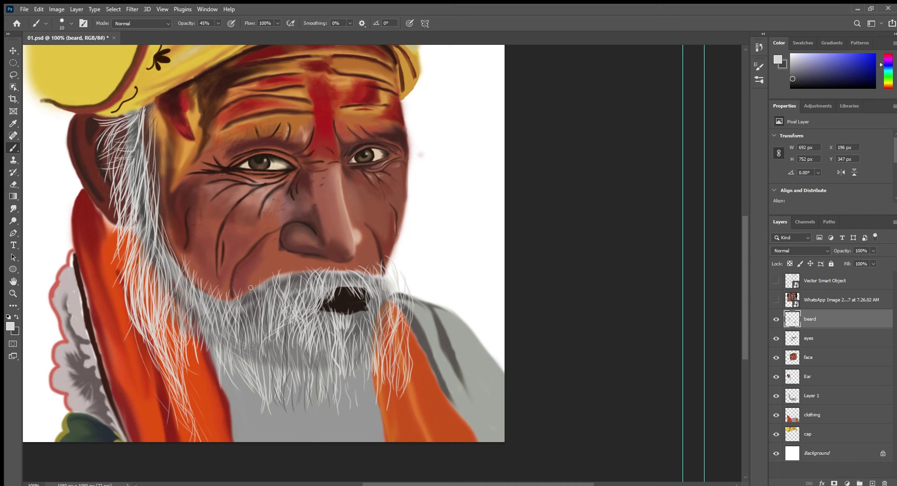
{"action": "left_click_drag", "start_coordinate": [250, 288], "coordinate": [233, 327]}
{"action": "left_click_drag", "start_coordinate": [270, 276], "coordinate": [259, 312]}
Step: Zoom to 300% and add thin white hairs along the beard's left edge
{"action": "key", "text": "ctrl+plus"}
{"action": "key", "text": "ctrl+plus"}
{"action": "scroll", "coordinate": [457, 401], "scroll_direction": "up", "scroll_amount": 5}
{"action": "scroll", "coordinate": [456, 401], "scroll_direction": "left", "scroll_amount": 10}
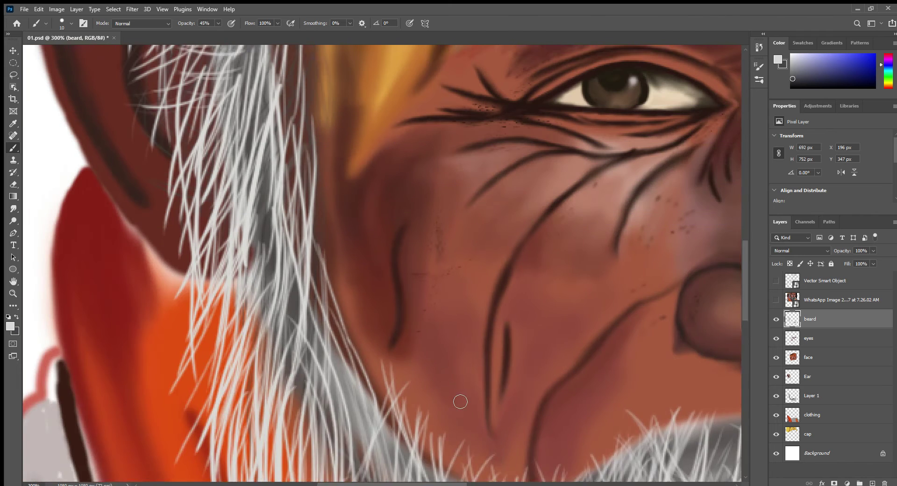
{"action": "left_click_drag", "start_coordinate": [276, 472], "coordinate": [257, 276]}
{"action": "scroll", "coordinate": [224, 374], "scroll_direction": "down", "scroll_amount": 1}
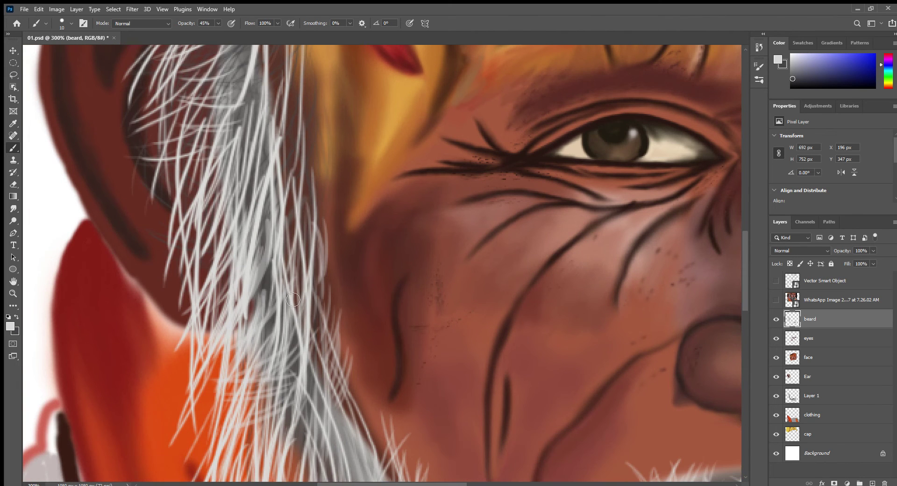
{"action": "left_click_drag", "start_coordinate": [180, 119], "coordinate": [145, 247]}
{"action": "left_click_drag", "start_coordinate": [187, 332], "coordinate": [150, 458]}
{"action": "scroll", "coordinate": [226, 321], "scroll_direction": "down", "scroll_amount": 3}
{"action": "left_click_drag", "start_coordinate": [210, 317], "coordinate": [159, 388]}
{"action": "left_click_drag", "start_coordinate": [213, 390], "coordinate": [192, 455]}
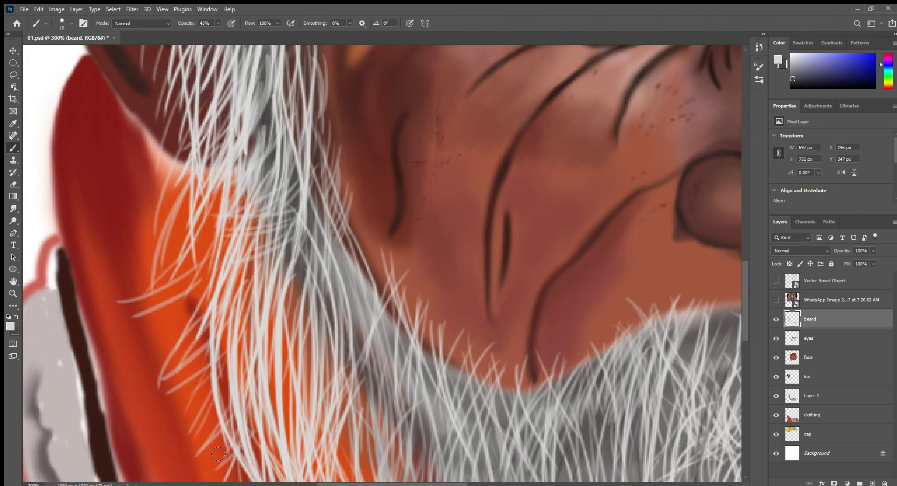
Step: Paint long white hair strands sweeping across the middle of the beard
{"action": "left_click_drag", "start_coordinate": [317, 224], "coordinate": [303, 344]}
{"action": "left_click_drag", "start_coordinate": [350, 239], "coordinate": [341, 397]}
{"action": "left_click_drag", "start_coordinate": [327, 173], "coordinate": [286, 337]}
{"action": "left_click_drag", "start_coordinate": [276, 145], "coordinate": [243, 247]}
{"action": "scroll", "coordinate": [377, 204], "scroll_direction": "down", "scroll_amount": 2}
{"action": "left_click_drag", "start_coordinate": [374, 245], "coordinate": [341, 369]}
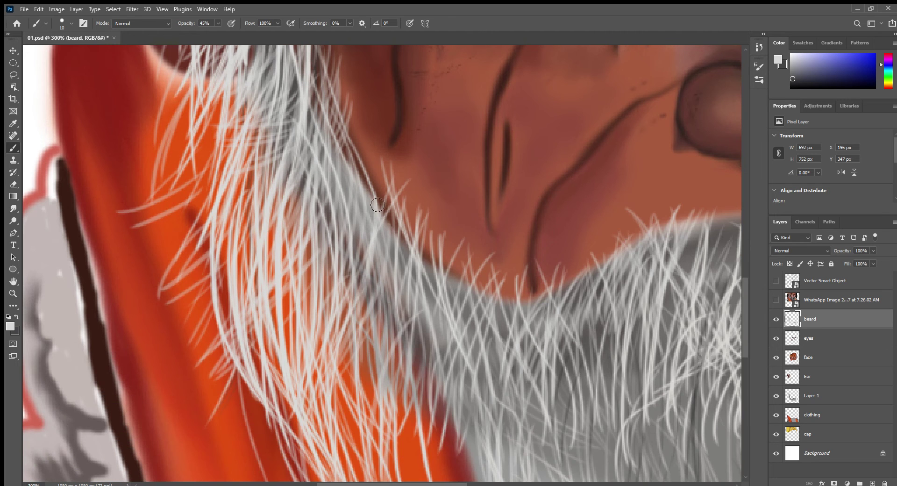
{"action": "left_click_drag", "start_coordinate": [390, 199], "coordinate": [373, 332]}
{"action": "left_click_drag", "start_coordinate": [490, 285], "coordinate": [449, 406]}
{"action": "left_click_drag", "start_coordinate": [547, 299], "coordinate": [461, 423]}
{"action": "left_click_drag", "start_coordinate": [605, 323], "coordinate": [552, 416]}
{"action": "left_click_drag", "start_coordinate": [633, 290], "coordinate": [589, 369]}
{"action": "left_click_drag", "start_coordinate": [700, 241], "coordinate": [666, 308]}
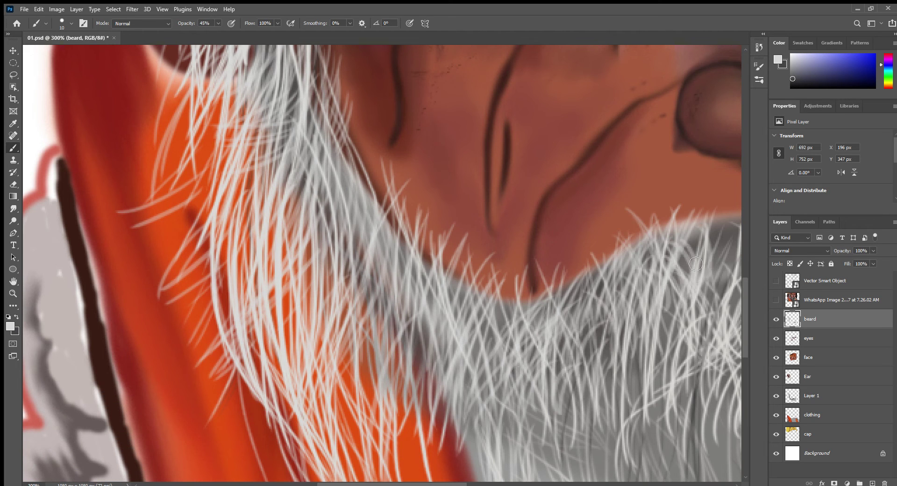
Step: Add white hairs near the mouth and across the upper beard under the nose
{"action": "left_click_drag", "start_coordinate": [608, 238], "coordinate": [519, 327]}
{"action": "left_click_drag", "start_coordinate": [490, 273], "coordinate": [451, 296]}
{"action": "scroll", "coordinate": [468, 280], "scroll_direction": "right", "scroll_amount": 5}
{"action": "left_click_drag", "start_coordinate": [219, 295], "coordinate": [171, 343]}
{"action": "left_click_drag", "start_coordinate": [194, 275], "coordinate": [126, 322]}
{"action": "left_click_drag", "start_coordinate": [401, 220], "coordinate": [339, 278]}
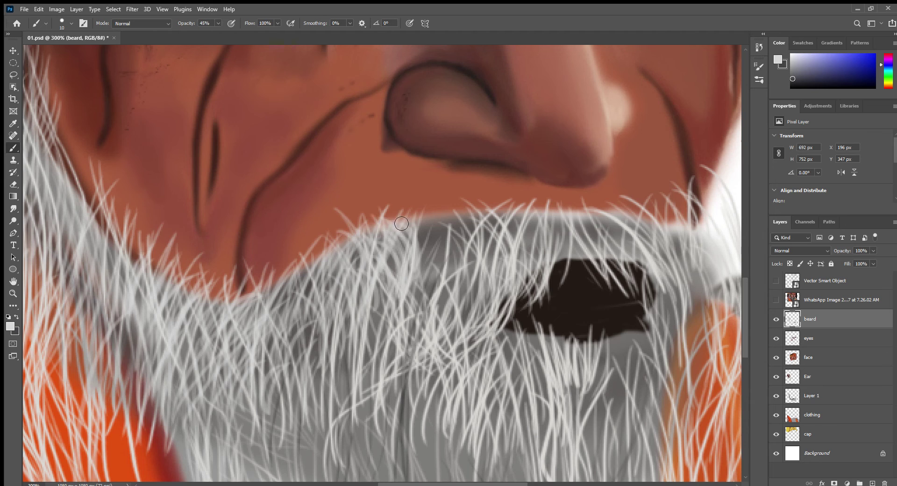
{"action": "left_click_drag", "start_coordinate": [465, 201], "coordinate": [407, 280]}
{"action": "left_click_drag", "start_coordinate": [495, 203], "coordinate": [458, 301]}
{"action": "left_click_drag", "start_coordinate": [540, 271], "coordinate": [514, 364]}
{"action": "left_click_drag", "start_coordinate": [617, 229], "coordinate": [580, 278]}
{"action": "left_click_drag", "start_coordinate": [654, 234], "coordinate": [629, 303]}
{"action": "left_click_drag", "start_coordinate": [544, 222], "coordinate": [514, 290]}
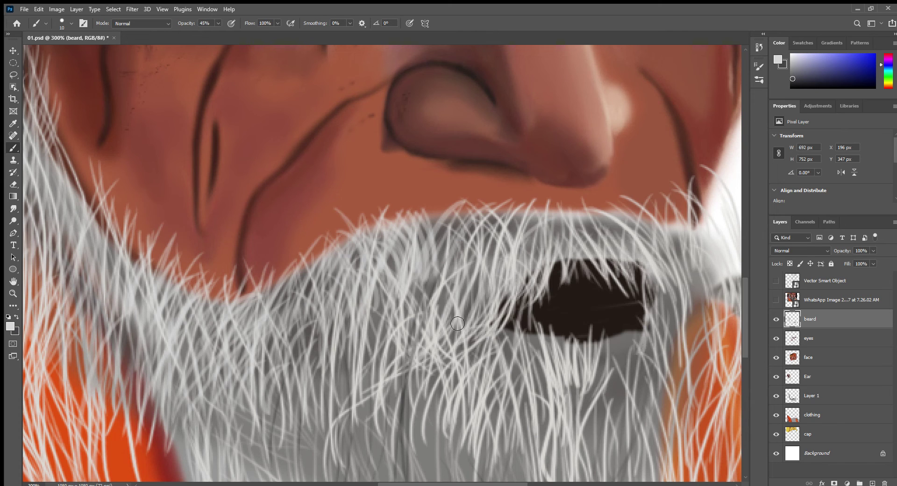
Step: Layer more white strands across the beard and in the area below the mouth
{"action": "left_click_drag", "start_coordinate": [369, 236], "coordinate": [322, 388]}
{"action": "left_click_drag", "start_coordinate": [313, 271], "coordinate": [294, 383]}
{"action": "left_click_drag", "start_coordinate": [467, 199], "coordinate": [430, 248]}
{"action": "left_click_drag", "start_coordinate": [573, 192], "coordinate": [514, 241]}
{"action": "left_click_drag", "start_coordinate": [626, 184], "coordinate": [572, 252]}
{"action": "left_click_drag", "start_coordinate": [669, 187], "coordinate": [636, 285]}
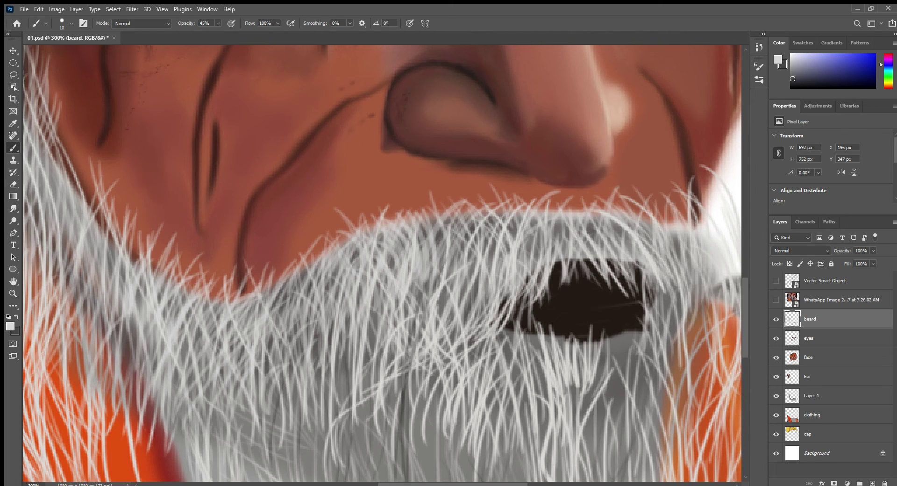
{"action": "left_click_drag", "start_coordinate": [514, 324], "coordinate": [491, 388]}
{"action": "left_click_drag", "start_coordinate": [561, 323], "coordinate": [538, 392]}
{"action": "left_click_drag", "start_coordinate": [617, 318], "coordinate": [589, 388]}
{"action": "left_click_drag", "start_coordinate": [664, 330], "coordinate": [652, 378]}
{"action": "left_click_drag", "start_coordinate": [608, 332], "coordinate": [584, 398]}
{"action": "left_click_drag", "start_coordinate": [603, 369], "coordinate": [570, 446]}
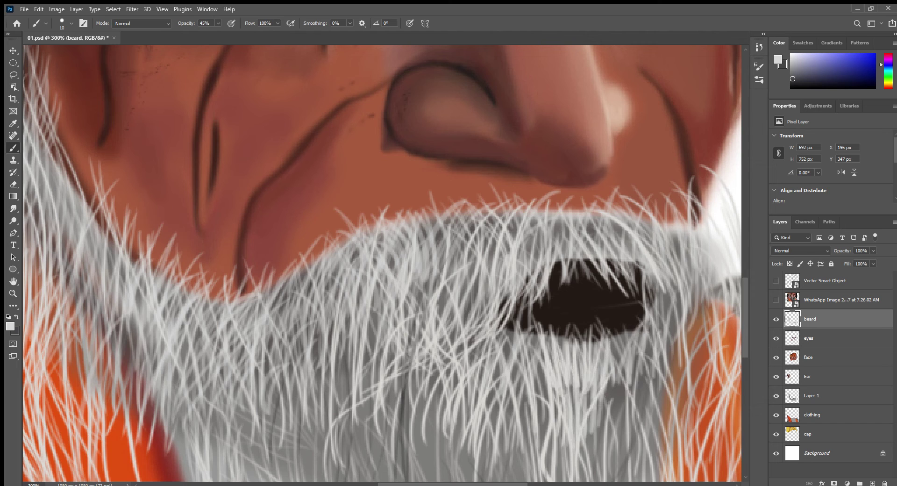
Step: Pan to the beard's right edge and paint white hairs over the right side
{"action": "left_click_drag", "start_coordinate": [604, 310], "coordinate": [340, 311]}
{"action": "left_click_drag", "start_coordinate": [439, 194], "coordinate": [469, 248]}
{"action": "left_click_drag", "start_coordinate": [467, 205], "coordinate": [514, 402]}
{"action": "left_click_drag", "start_coordinate": [510, 355], "coordinate": [523, 458]}
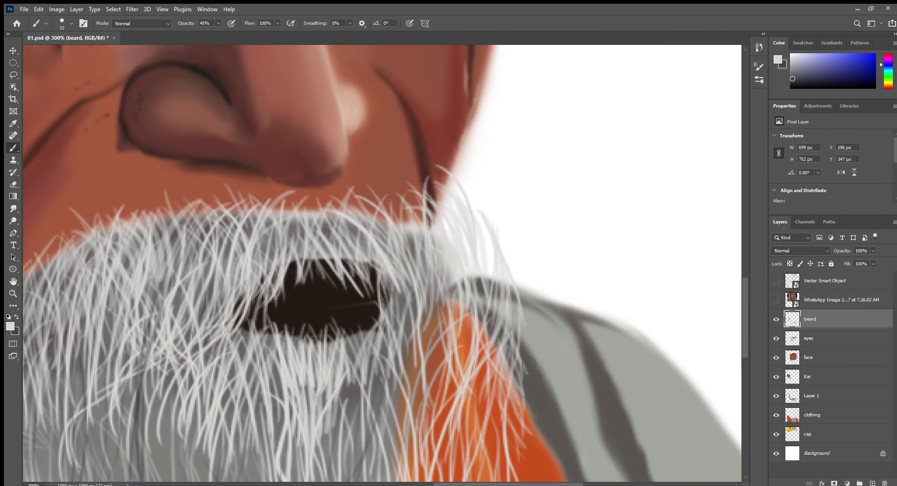
{"action": "left_click_drag", "start_coordinate": [507, 290], "coordinate": [533, 369]}
{"action": "left_click_drag", "start_coordinate": [500, 327], "coordinate": [472, 411]}
{"action": "left_click_drag", "start_coordinate": [420, 362], "coordinate": [420, 441]}
{"action": "left_click_drag", "start_coordinate": [454, 285], "coordinate": [442, 367]}
{"action": "left_click_drag", "start_coordinate": [449, 302], "coordinate": [393, 388]}
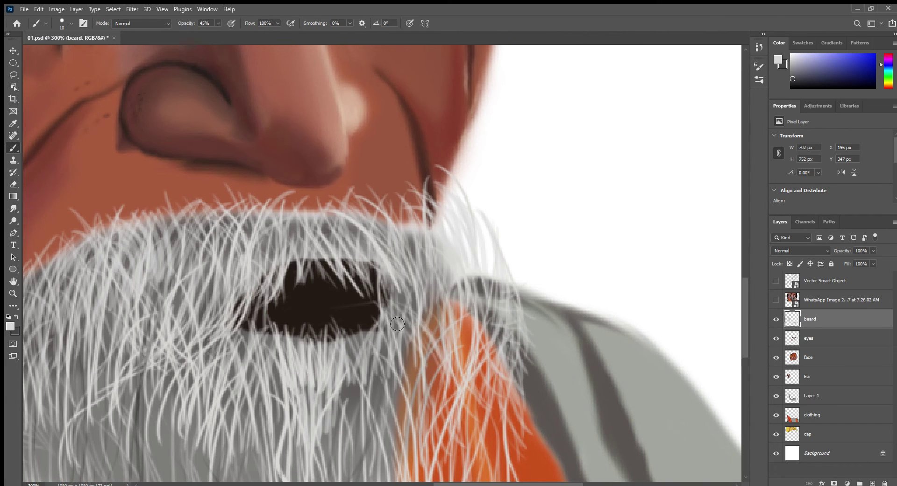
Step: Fill the lower right beard with white hairs, then zoom out to the whole portrait
{"action": "left_click_drag", "start_coordinate": [397, 324], "coordinate": [411, 407]}
{"action": "left_click_drag", "start_coordinate": [467, 262], "coordinate": [426, 351]}
{"action": "left_click_drag", "start_coordinate": [493, 279], "coordinate": [479, 342]}
{"action": "left_click_drag", "start_coordinate": [440, 345], "coordinate": [402, 451]}
{"action": "left_click_drag", "start_coordinate": [413, 318], "coordinate": [355, 411]}
{"action": "left_click_drag", "start_coordinate": [378, 374], "coordinate": [364, 482]}
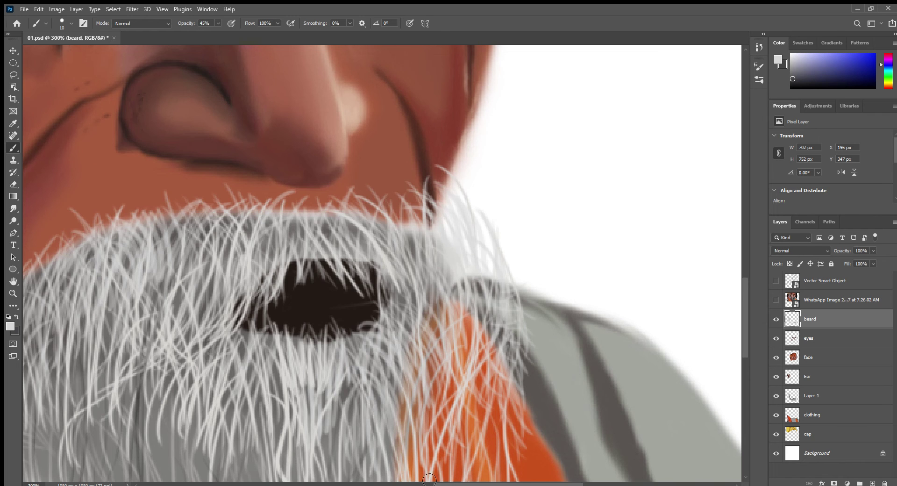
{"action": "key", "text": "ctrl+minus"}
{"action": "key", "text": "ctrl+minus"}
{"action": "key", "text": "ctrl+minus"}
Step: Compare against the WhatsApp reference photo, hide it again, and zoom in on the beard
{"action": "left_click", "coordinate": [776, 300]}
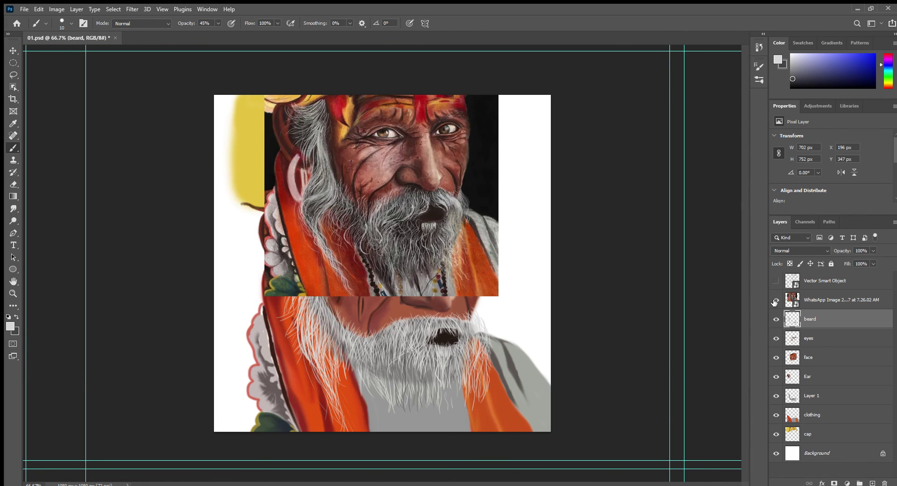
{"action": "double_click", "coordinate": [775, 300]}
{"action": "left_click", "coordinate": [776, 300]}
{"action": "key", "text": "ctrl+plus"}
{"action": "key", "text": "ctrl+plus"}
{"action": "scroll", "coordinate": [382, 248], "scroll_direction": "down", "scroll_amount": 5}
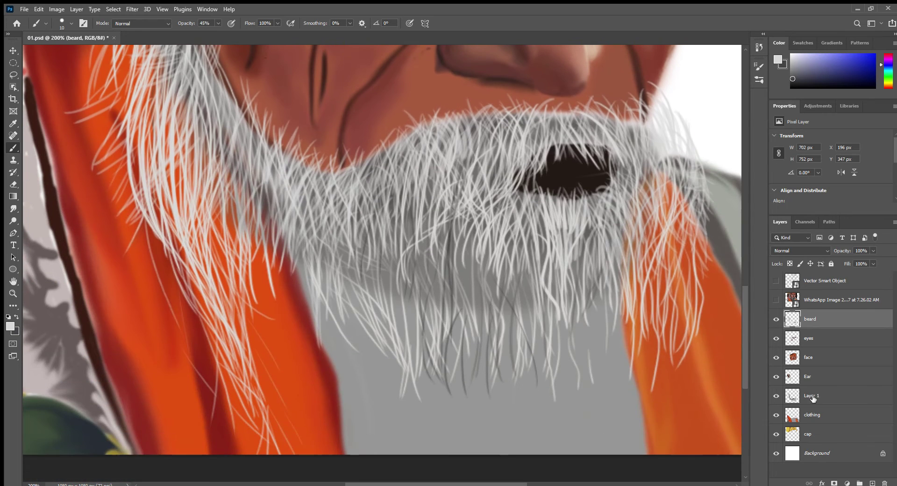
Step: On Layer 1, paint soft 21%-opacity grey shading under the beard with a size-25 brush
{"action": "left_click", "coordinate": [811, 395]}
{"action": "key", "text": "bracketright"}
{"action": "key", "text": "2"}
{"action": "key", "text": "1"}
{"action": "left_click_drag", "start_coordinate": [309, 271], "coordinate": [337, 344]}
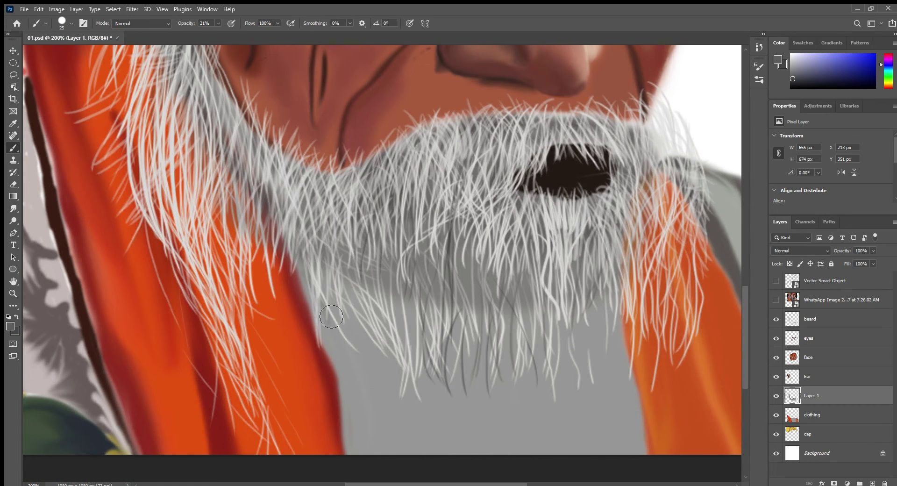
{"action": "mouse_move", "coordinate": [322, 280]}
{"action": "left_mouse_down"}
{"action": "mouse_move", "coordinate": [355, 411]}
{"action": "mouse_move", "coordinate": [514, 304]}
{"action": "left_mouse_up"}
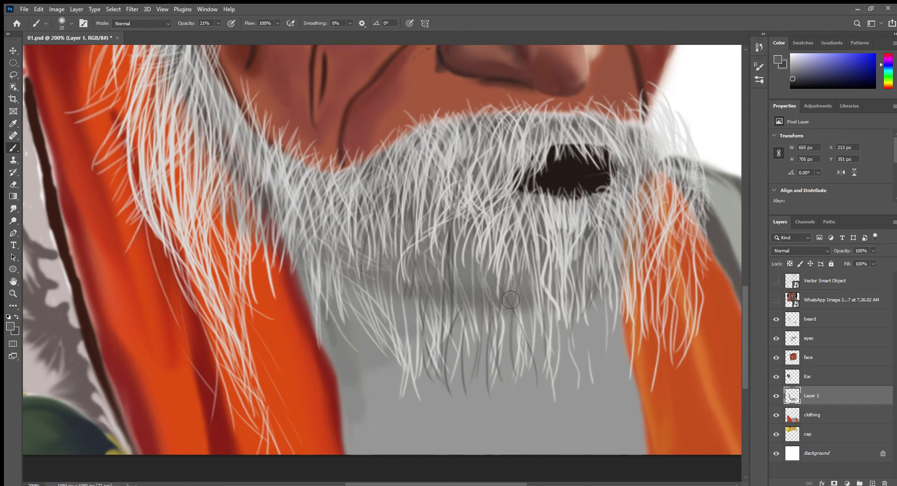
{"action": "left_click_drag", "start_coordinate": [374, 261], "coordinate": [327, 299]}
{"action": "left_click_drag", "start_coordinate": [355, 336], "coordinate": [486, 278]}
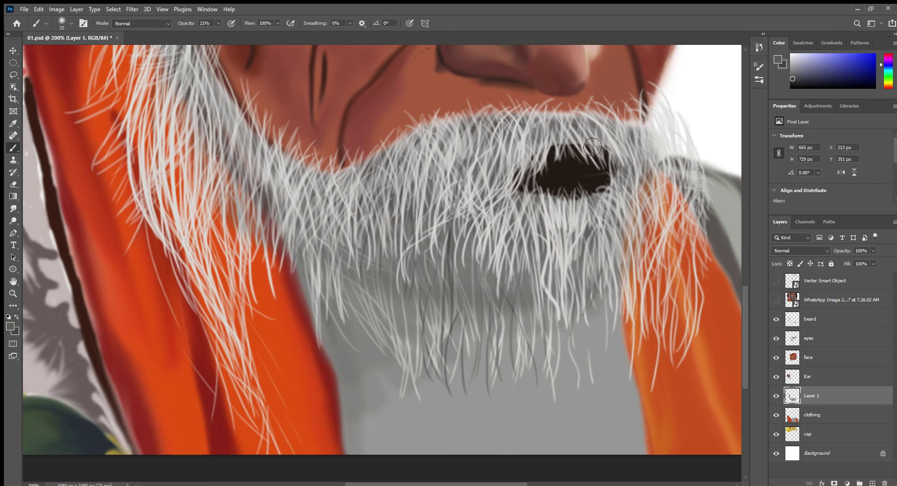
{"action": "left_click_drag", "start_coordinate": [608, 276], "coordinate": [491, 337]}
{"action": "left_click_drag", "start_coordinate": [486, 303], "coordinate": [367, 293]}
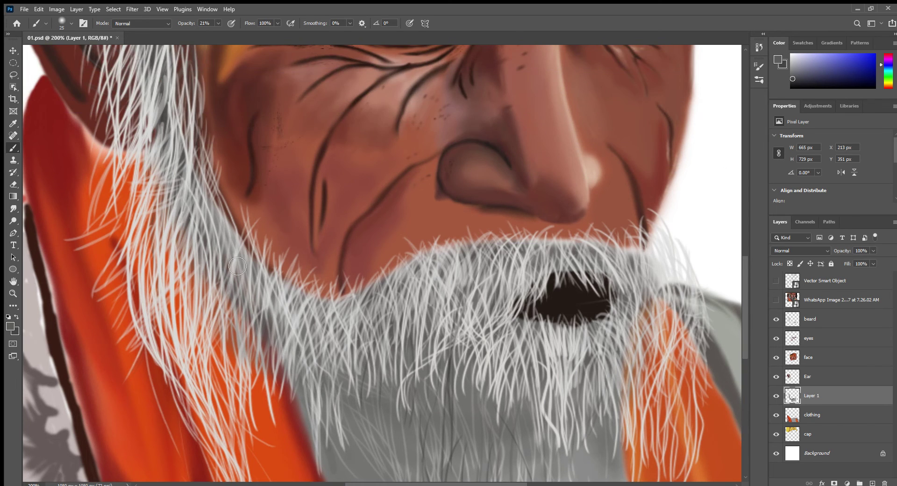
{"action": "left_click", "coordinate": [823, 319]}
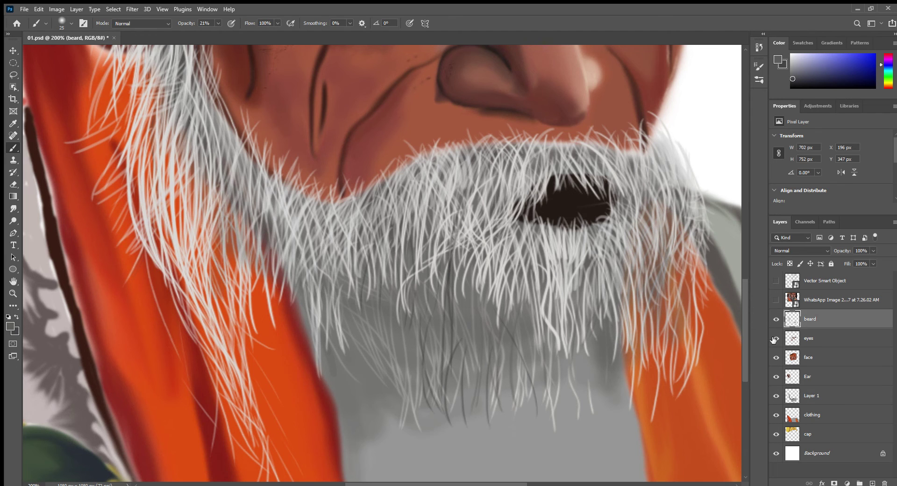
Step: Return to the beard layer (Layer 1) and shrink the brush for fine hairs
{"action": "left_click", "coordinate": [218, 290], "text": "ctrl"}
{"action": "scroll", "coordinate": [347, 328], "scroll_direction": "down", "scroll_amount": 2}
{"action": "scroll", "coordinate": [347, 328], "scroll_direction": "up", "scroll_amount": 1}
{"action": "left_click", "coordinate": [347, 328], "text": "ctrl"}
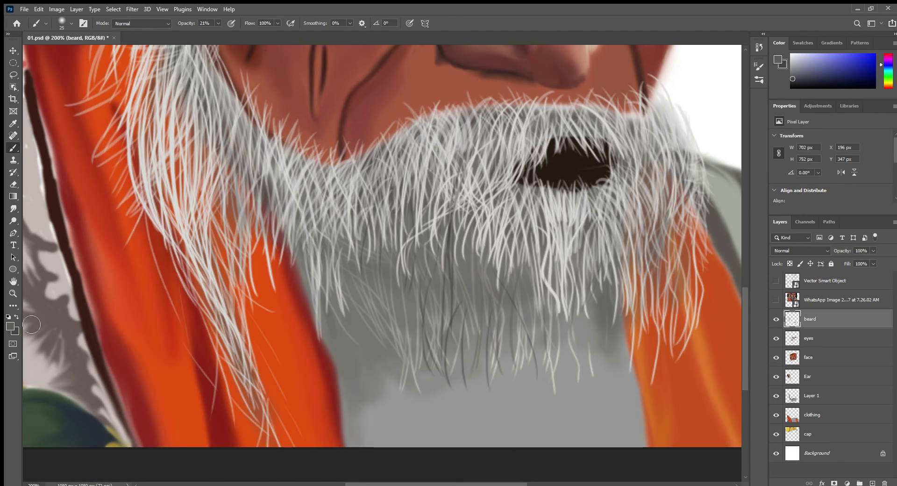
{"action": "key", "text": "bracketleft"}
{"action": "key", "text": "bracketleft"}
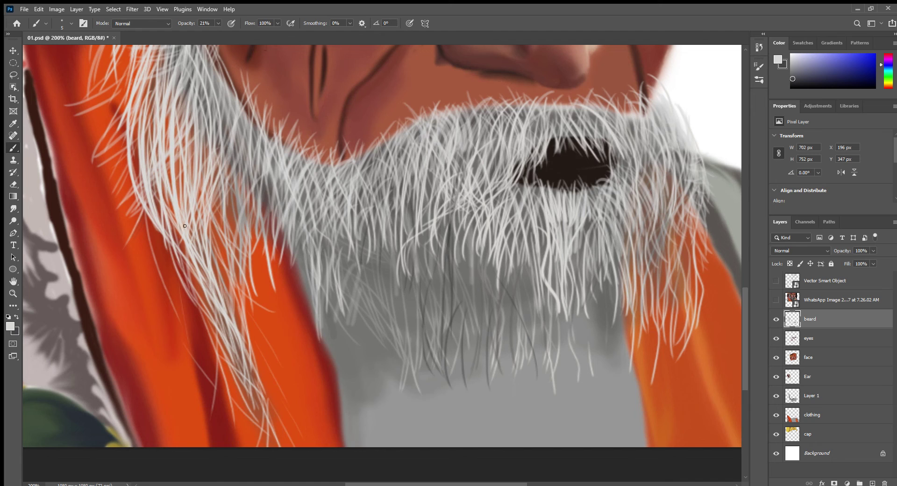
Step: Paint thin light grey strands across the lower beard
{"action": "left_click_drag", "start_coordinate": [406, 267], "coordinate": [390, 411]}
{"action": "left_click_drag", "start_coordinate": [444, 261], "coordinate": [460, 364]}
{"action": "left_click_drag", "start_coordinate": [607, 281], "coordinate": [584, 384]}
{"action": "left_click_drag", "start_coordinate": [523, 280], "coordinate": [528, 372]}
{"action": "left_click_drag", "start_coordinate": [483, 263], "coordinate": [491, 342]}
{"action": "left_click_drag", "start_coordinate": [402, 232], "coordinate": [420, 307]}
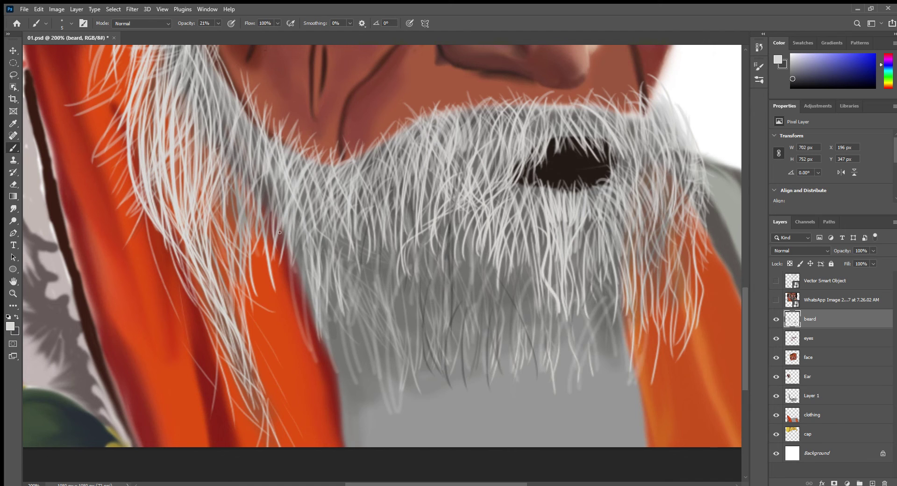
{"action": "left_click_drag", "start_coordinate": [281, 241], "coordinate": [273, 330]}
{"action": "left_click_drag", "start_coordinate": [285, 278], "coordinate": [304, 359]}
{"action": "left_click_drag", "start_coordinate": [310, 327], "coordinate": [315, 360]}
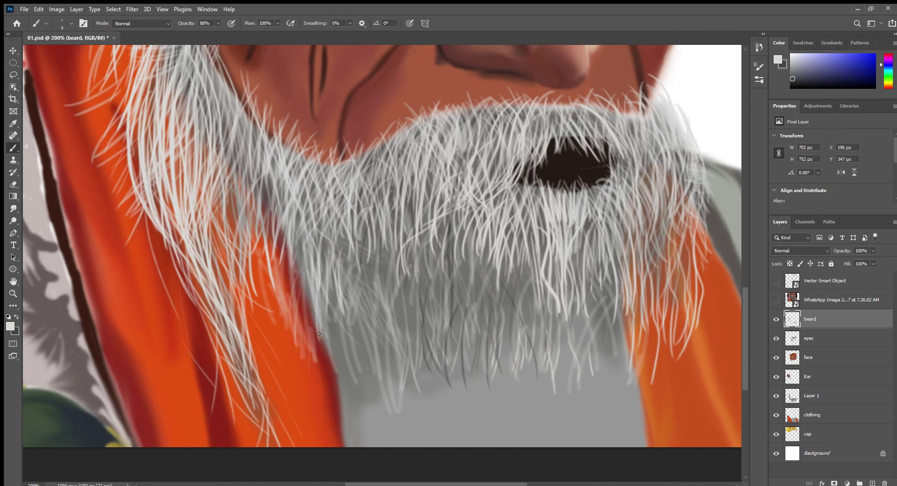
Step: Let light hairs fall over the orange cloth along the beard's left edge
{"action": "left_click_drag", "start_coordinate": [299, 301], "coordinate": [311, 385]}
{"action": "left_click_drag", "start_coordinate": [273, 323], "coordinate": [290, 385]}
{"action": "left_click_drag", "start_coordinate": [247, 283], "coordinate": [269, 366]}
{"action": "left_click_drag", "start_coordinate": [199, 309], "coordinate": [243, 427]}
{"action": "left_click_drag", "start_coordinate": [225, 278], "coordinate": [250, 443]}
{"action": "mouse_move", "coordinate": [254, 256]}
{"action": "left_mouse_down"}
{"action": "mouse_move", "coordinate": [246, 298]}
{"action": "mouse_move", "coordinate": [282, 366]}
{"action": "left_mouse_up"}
{"action": "left_click_drag", "start_coordinate": [275, 321], "coordinate": [314, 387]}
{"action": "left_click_drag", "start_coordinate": [222, 202], "coordinate": [243, 257]}
{"action": "left_click_drag", "start_coordinate": [278, 237], "coordinate": [282, 297]}
{"action": "left_click_drag", "start_coordinate": [291, 265], "coordinate": [298, 305]}
{"action": "left_click_drag", "start_coordinate": [303, 293], "coordinate": [346, 399]}
Step: Fill the middle of the beard with more light grey strands
{"action": "left_click_drag", "start_coordinate": [343, 325], "coordinate": [374, 407]}
{"action": "left_click_drag", "start_coordinate": [355, 309], "coordinate": [374, 399]}
{"action": "left_click_drag", "start_coordinate": [390, 287], "coordinate": [416, 351]}
{"action": "left_click_drag", "start_coordinate": [444, 240], "coordinate": [460, 323]}
{"action": "left_click_drag", "start_coordinate": [460, 252], "coordinate": [481, 302]}
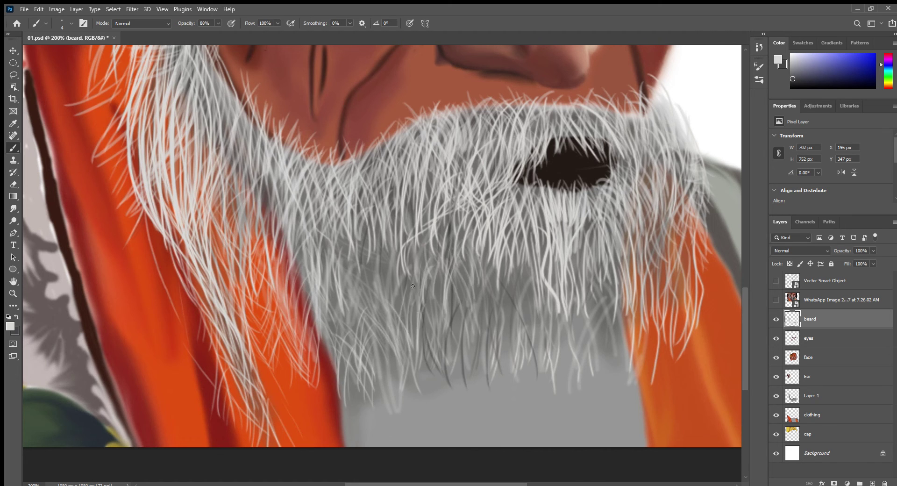
{"action": "left_click_drag", "start_coordinate": [412, 286], "coordinate": [416, 352]}
{"action": "left_click_drag", "start_coordinate": [388, 267], "coordinate": [401, 324]}
{"action": "mouse_move", "coordinate": [378, 246]}
{"action": "left_mouse_down"}
{"action": "mouse_move", "coordinate": [392, 320]}
{"action": "mouse_move", "coordinate": [374, 306]}
{"action": "left_mouse_up"}
{"action": "left_click_drag", "start_coordinate": [384, 255], "coordinate": [390, 305]}
{"action": "left_click_drag", "start_coordinate": [343, 261], "coordinate": [358, 329]}
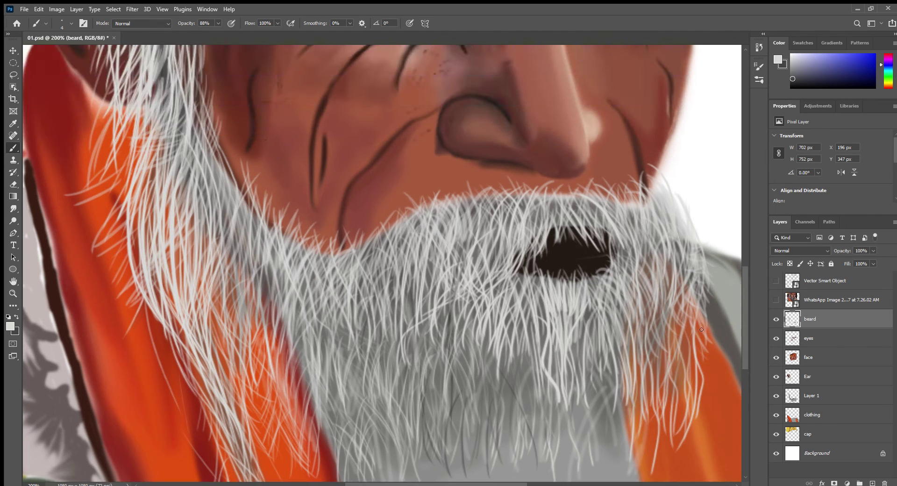
Step: Zoom in on the ear and brush light-grey strands down the beard's left side
{"action": "left_click_drag", "start_coordinate": [662, 236], "coordinate": [155, 102]}
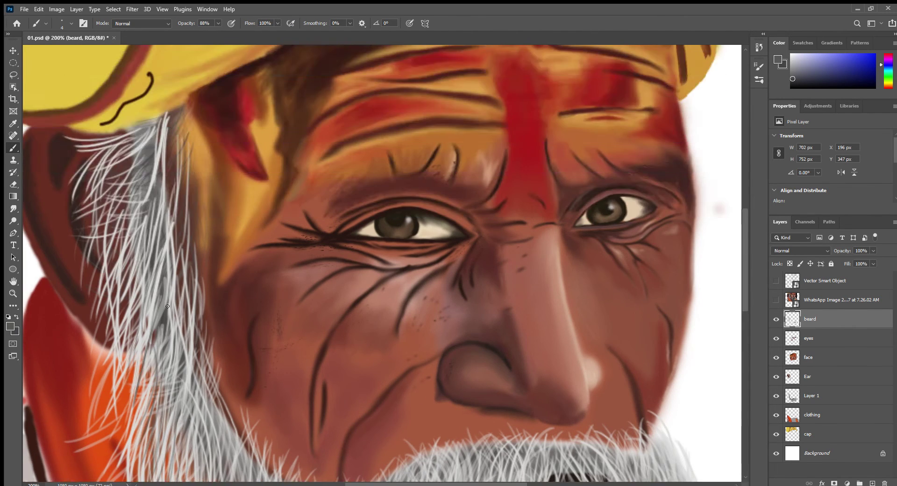
{"action": "mouse_move", "coordinate": [168, 281]}
{"action": "left_mouse_down"}
{"action": "mouse_move", "coordinate": [330, 194]}
{"action": "mouse_move", "coordinate": [309, 328]}
{"action": "left_mouse_up"}
{"action": "left_click_drag", "start_coordinate": [269, 253], "coordinate": [299, 393]}
{"action": "left_click_drag", "start_coordinate": [323, 299], "coordinate": [322, 437]}
{"action": "left_click_drag", "start_coordinate": [383, 337], "coordinate": [397, 444]}
{"action": "left_click_drag", "start_coordinate": [362, 313], "coordinate": [382, 372]}
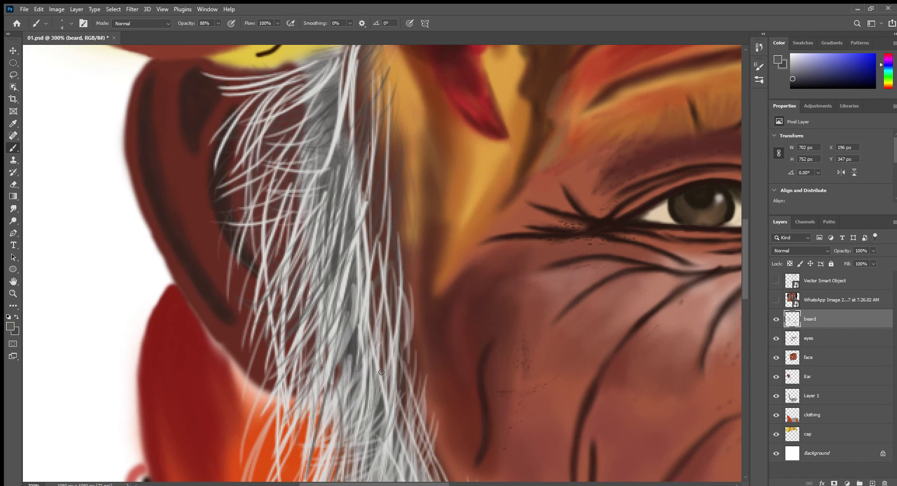
Step: Add darker grey strands running from the ear into the lower left beard
{"action": "left_click_drag", "start_coordinate": [331, 391], "coordinate": [304, 467]}
{"action": "left_click_drag", "start_coordinate": [267, 229], "coordinate": [283, 420]}
{"action": "left_click_drag", "start_coordinate": [303, 112], "coordinate": [250, 262]}
{"action": "mouse_move", "coordinate": [314, 79]}
{"action": "left_mouse_down"}
{"action": "mouse_move", "coordinate": [217, 70]}
{"action": "mouse_move", "coordinate": [229, 201]}
{"action": "left_mouse_up"}
{"action": "left_click_drag", "start_coordinate": [369, 271], "coordinate": [358, 357]}
{"action": "scroll", "coordinate": [360, 327], "scroll_direction": "down", "scroll_amount": 5}
{"action": "left_click_drag", "start_coordinate": [336, 243], "coordinate": [285, 388]}
{"action": "left_click_drag", "start_coordinate": [318, 327], "coordinate": [299, 458]}
{"action": "left_click_drag", "start_coordinate": [374, 348], "coordinate": [332, 451]}
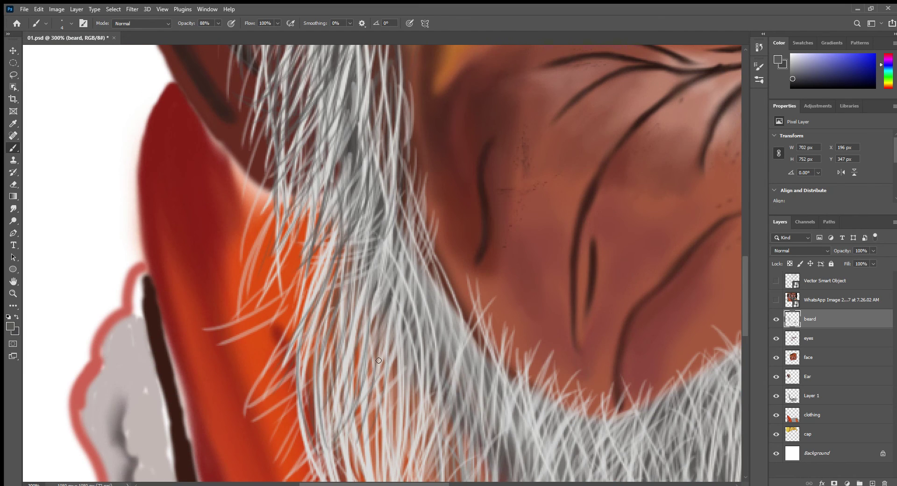
{"action": "left_click_drag", "start_coordinate": [449, 301], "coordinate": [437, 407]}
{"action": "left_click_drag", "start_coordinate": [355, 234], "coordinate": [379, 322]}
{"action": "mouse_move", "coordinate": [313, 341]}
{"action": "left_mouse_down"}
{"action": "mouse_move", "coordinate": [328, 380]}
{"action": "mouse_move", "coordinate": [299, 446]}
{"action": "left_mouse_up"}
Step: Briefly show and hide the WhatsApp Image reference layer to compare the portrait
{"action": "key", "text": "ctrl+1"}
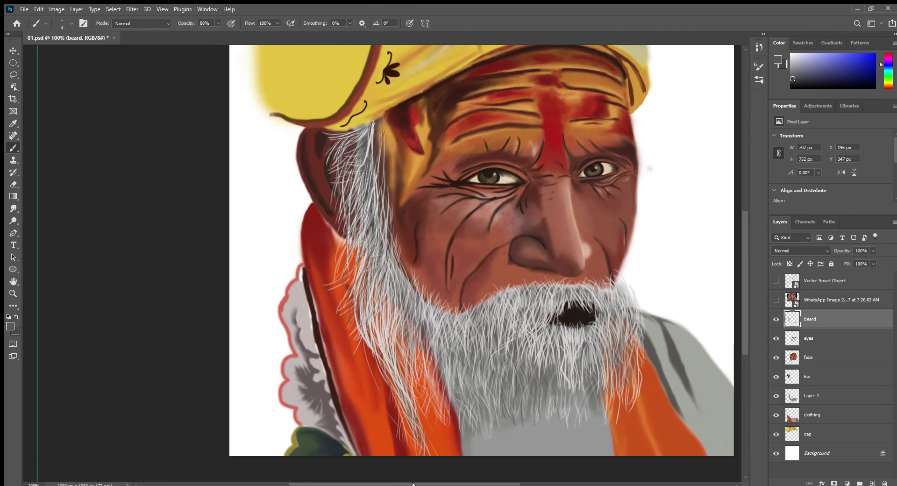
{"action": "scroll", "coordinate": [421, 444], "scroll_direction": "right", "scroll_amount": 5}
{"action": "left_click", "coordinate": [775, 300]}
{"action": "left_click", "coordinate": [776, 300]}
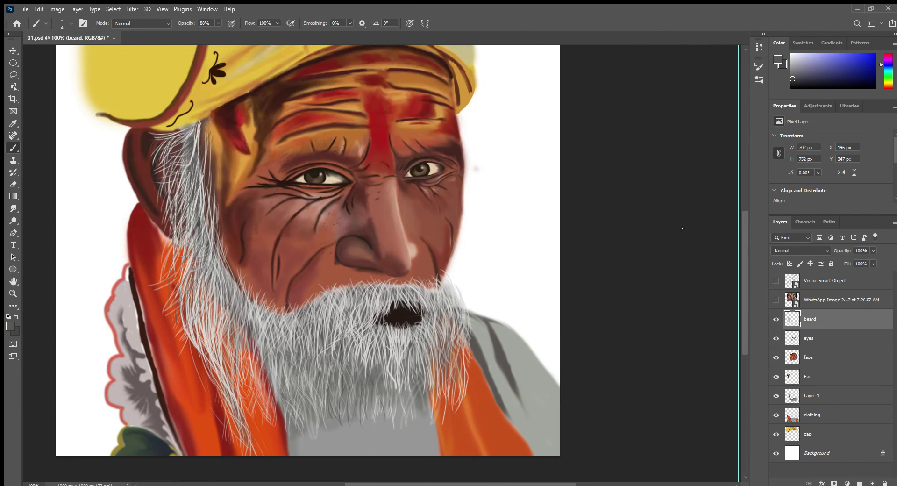
{"action": "key", "text": "ctrl+plus"}
Step: Brush grey strands outward along the beard's right edge
{"action": "left_click_drag", "start_coordinate": [515, 294], "coordinate": [542, 355]}
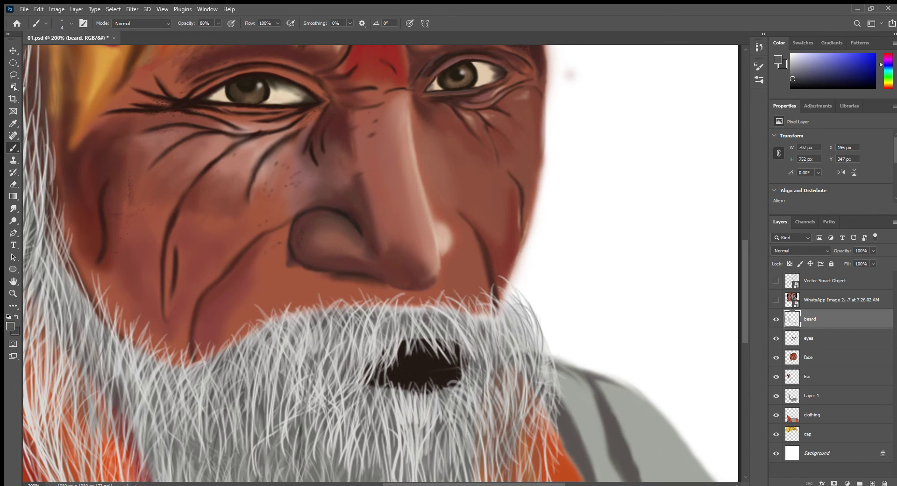
{"action": "key", "text": "ctrl+plus"}
{"action": "left_click_drag", "start_coordinate": [348, 285], "coordinate": [421, 423]}
{"action": "left_click_drag", "start_coordinate": [364, 414], "coordinate": [407, 440]}
{"action": "left_click_drag", "start_coordinate": [341, 331], "coordinate": [404, 400]}
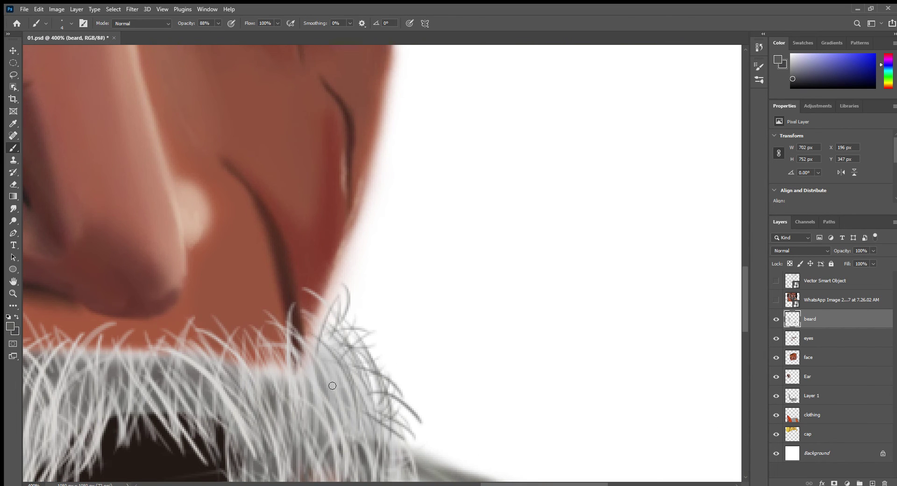
{"action": "left_click_drag", "start_coordinate": [323, 356], "coordinate": [397, 463]}
{"action": "mouse_move", "coordinate": [262, 338]}
{"action": "left_mouse_down"}
{"action": "mouse_move", "coordinate": [341, 437]}
{"action": "mouse_move", "coordinate": [318, 463]}
{"action": "left_mouse_up"}
{"action": "scroll", "coordinate": [501, 350], "scroll_direction": "down", "scroll_amount": 2}
{"action": "scroll", "coordinate": [501, 350], "scroll_direction": "down", "scroll_amount": 3}
Step: Thicken the lower right beard with grey strands where it meets the robe
{"action": "left_click_drag", "start_coordinate": [386, 229], "coordinate": [458, 343]}
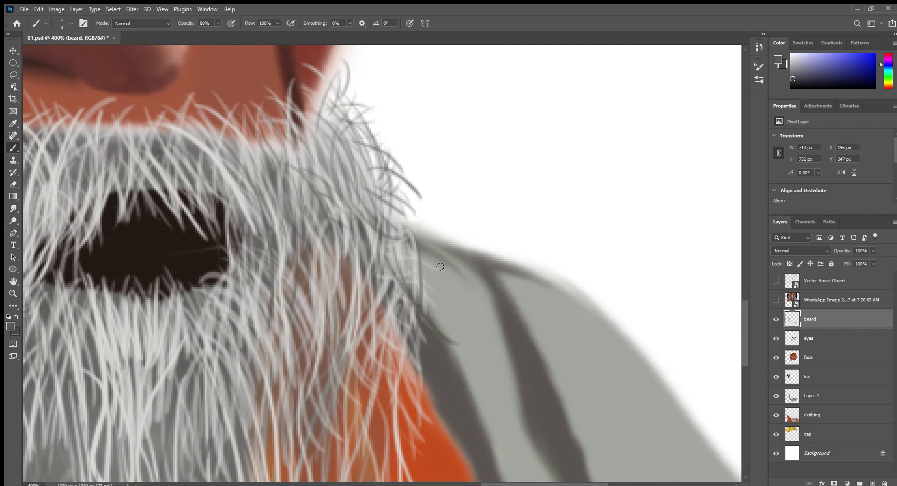
{"action": "left_click_drag", "start_coordinate": [414, 264], "coordinate": [461, 374]}
{"action": "left_click_drag", "start_coordinate": [374, 362], "coordinate": [425, 471]}
{"action": "left_click_drag", "start_coordinate": [334, 231], "coordinate": [377, 388]}
{"action": "left_click_drag", "start_coordinate": [283, 324], "coordinate": [262, 418]}
{"action": "left_click_drag", "start_coordinate": [273, 291], "coordinate": [229, 420]}
{"action": "left_click_drag", "start_coordinate": [201, 313], "coordinate": [159, 419]}
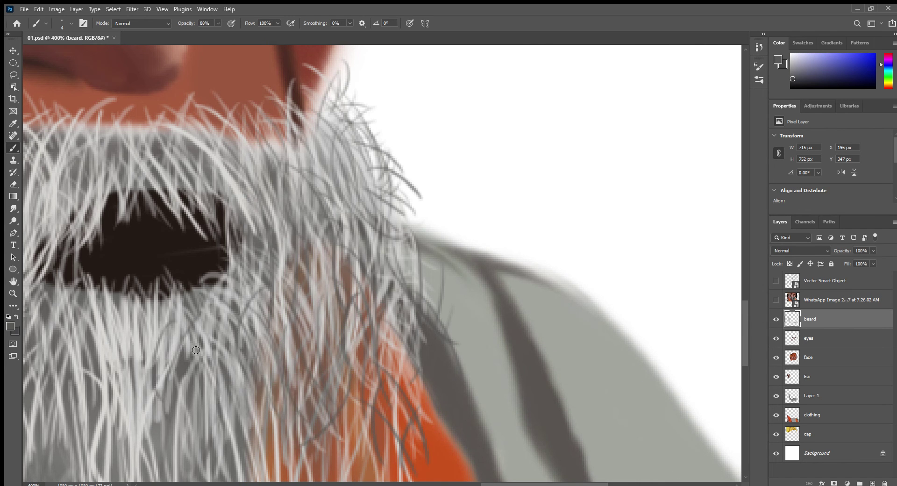
{"action": "left_click_drag", "start_coordinate": [262, 409], "coordinate": [292, 474]}
{"action": "scroll", "coordinate": [290, 444], "scroll_direction": "down", "scroll_amount": 3}
{"action": "left_click_drag", "start_coordinate": [392, 348], "coordinate": [402, 419]}
{"action": "mouse_move", "coordinate": [362, 253]}
{"action": "left_mouse_down"}
{"action": "mouse_move", "coordinate": [346, 353]}
{"action": "mouse_move", "coordinate": [336, 297]}
{"action": "left_mouse_up"}
Step: Let dark grey beard strands fall over the orange robe
{"action": "left_click_drag", "start_coordinate": [320, 313], "coordinate": [304, 388]}
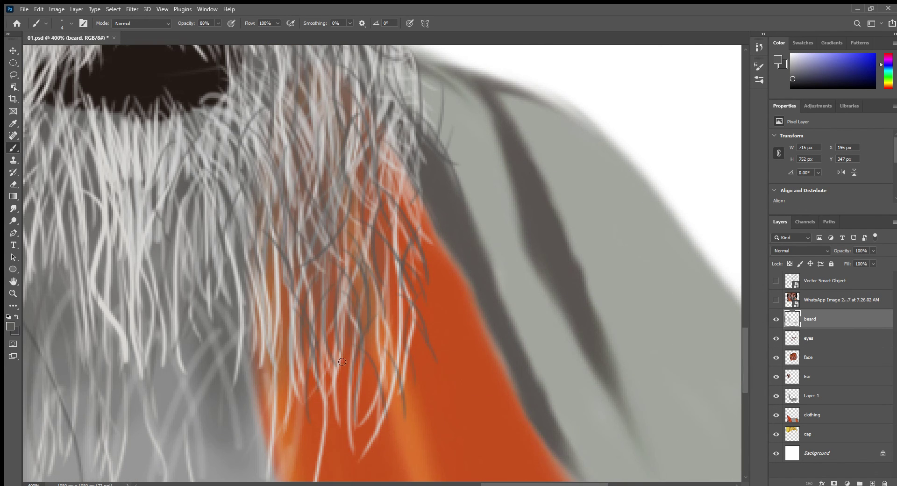
{"action": "scroll", "coordinate": [337, 400], "scroll_direction": "down", "scroll_amount": 2}
{"action": "left_click_drag", "start_coordinate": [280, 355], "coordinate": [253, 469]}
{"action": "left_click_drag", "start_coordinate": [271, 234], "coordinate": [257, 323]}
{"action": "left_click_drag", "start_coordinate": [320, 381], "coordinate": [306, 451]}
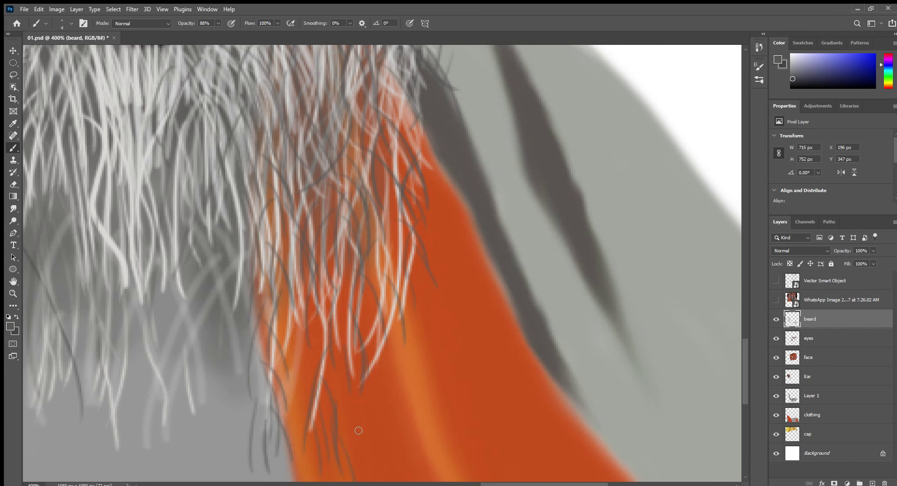
{"action": "scroll", "coordinate": [476, 424], "scroll_direction": "down", "scroll_amount": 1}
{"action": "scroll", "coordinate": [472, 429], "scroll_direction": "down", "scroll_amount": 1}
{"action": "left_click_drag", "start_coordinate": [196, 339], "coordinate": [178, 406]}
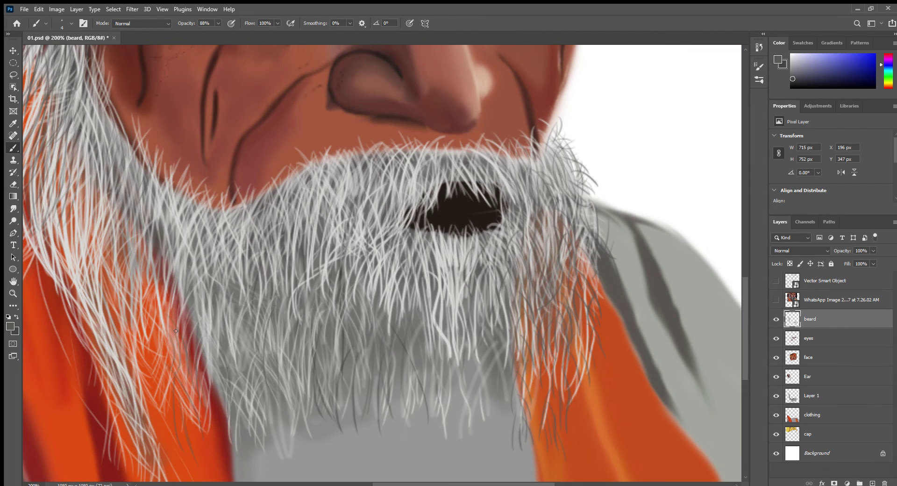
{"action": "left_click_drag", "start_coordinate": [176, 327], "coordinate": [164, 374]}
{"action": "left_click_drag", "start_coordinate": [108, 308], "coordinate": [129, 421]}
{"action": "left_click_drag", "start_coordinate": [290, 210], "coordinate": [262, 359]}
{"action": "mouse_move", "coordinate": [246, 315]}
{"action": "left_mouse_down"}
{"action": "mouse_move", "coordinate": [237, 437]}
{"action": "mouse_move", "coordinate": [563, 393]}
{"action": "left_mouse_up"}
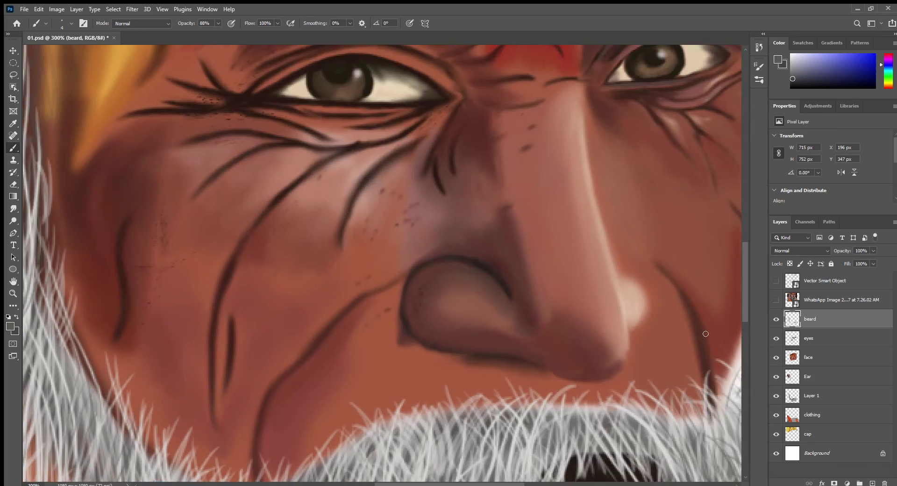
Step: Sample the pinkish skin tone from the face with the Eyedropper
{"action": "scroll", "coordinate": [374, 262], "scroll_direction": "up", "scroll_amount": 3}
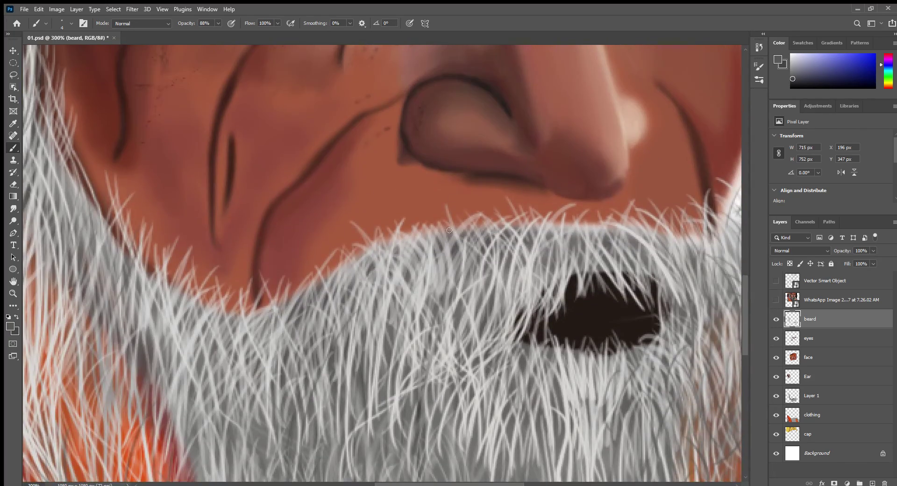
{"action": "key", "text": "i"}
{"action": "left_click", "coordinate": [401, 192]}
{"action": "key", "text": "b"}
Step: Paint light curved wisps along the top edge of the beard
{"action": "left_click_drag", "start_coordinate": [450, 194], "coordinate": [486, 205]}
{"action": "left_click_drag", "start_coordinate": [328, 271], "coordinate": [463, 199]}
{"action": "left_click_drag", "start_coordinate": [267, 308], "coordinate": [388, 206]}
{"action": "left_click_drag", "start_coordinate": [295, 288], "coordinate": [474, 229]}
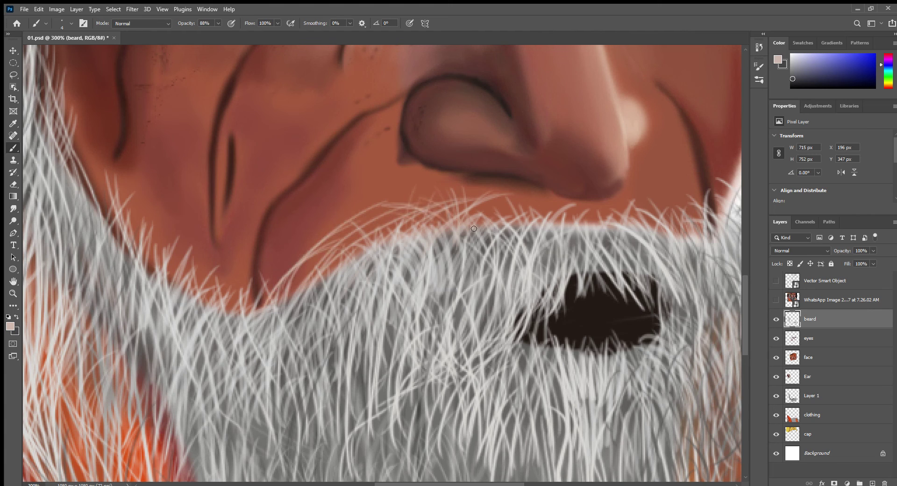
{"action": "left_click_drag", "start_coordinate": [397, 213], "coordinate": [551, 201]}
{"action": "left_click_drag", "start_coordinate": [460, 223], "coordinate": [570, 192]}
{"action": "left_click_drag", "start_coordinate": [369, 245], "coordinate": [474, 187]}
{"action": "left_click_drag", "start_coordinate": [402, 210], "coordinate": [288, 283]}
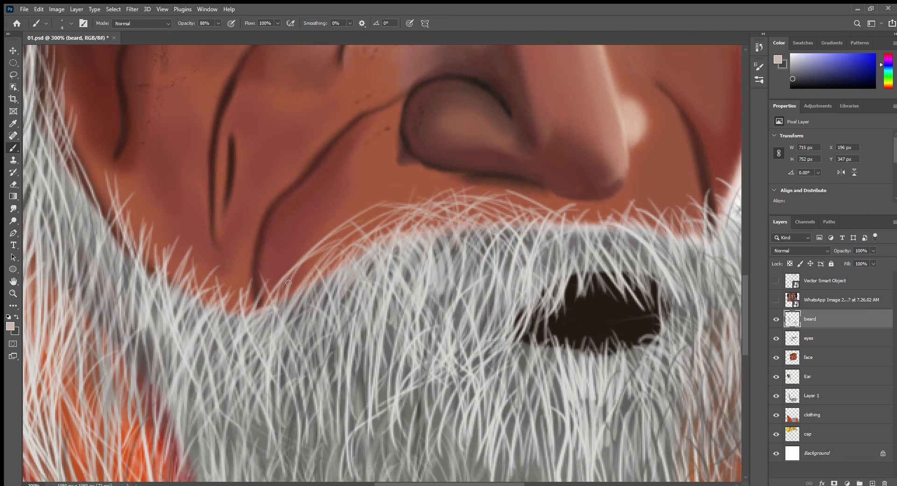
Step: Add light wisps along the beard's upper-left edge
{"action": "left_click_drag", "start_coordinate": [262, 308], "coordinate": [313, 236]}
{"action": "left_click_drag", "start_coordinate": [231, 312], "coordinate": [286, 243]}
{"action": "left_click_drag", "start_coordinate": [101, 212], "coordinate": [77, 147]}
{"action": "left_click_drag", "start_coordinate": [117, 264], "coordinate": [84, 145]}
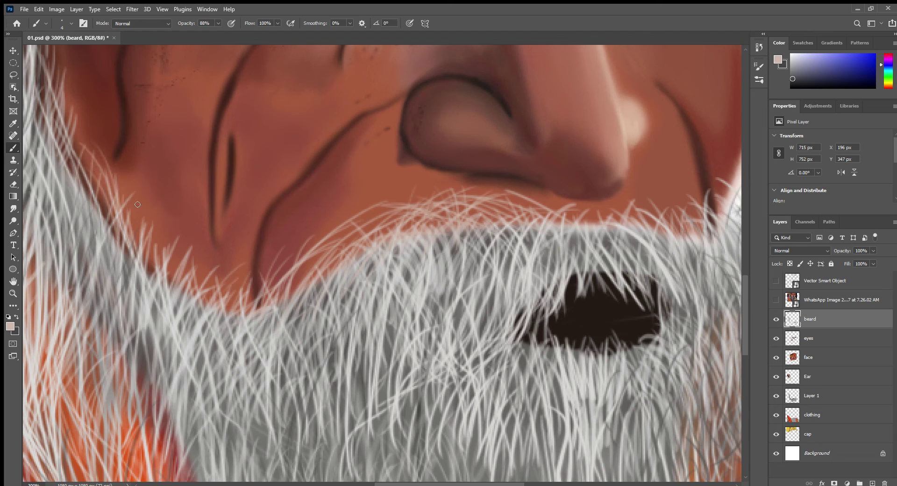
{"action": "left_click_drag", "start_coordinate": [132, 251], "coordinate": [143, 216]}
{"action": "left_click_drag", "start_coordinate": [158, 274], "coordinate": [177, 230]}
{"action": "left_click_drag", "start_coordinate": [184, 304], "coordinate": [208, 238]}
{"action": "left_click_drag", "start_coordinate": [213, 321], "coordinate": [240, 250]}
Step: Feather the upper-right edge and moustache below the nose with light wisps
{"action": "left_click_drag", "start_coordinate": [654, 229], "coordinate": [634, 211]}
{"action": "left_click_drag", "start_coordinate": [673, 219], "coordinate": [722, 176]}
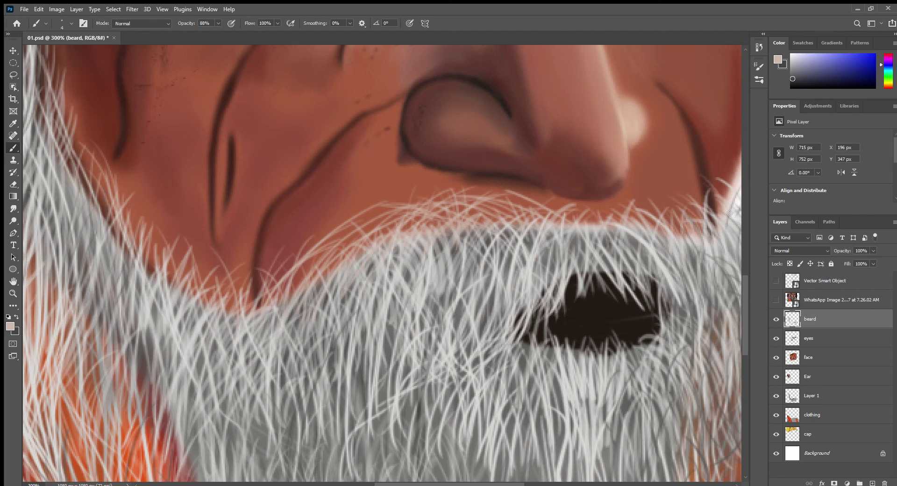
{"action": "left_click_drag", "start_coordinate": [444, 205], "coordinate": [416, 183]}
{"action": "left_click_drag", "start_coordinate": [486, 209], "coordinate": [514, 183]}
{"action": "left_click_drag", "start_coordinate": [512, 213], "coordinate": [540, 185]}
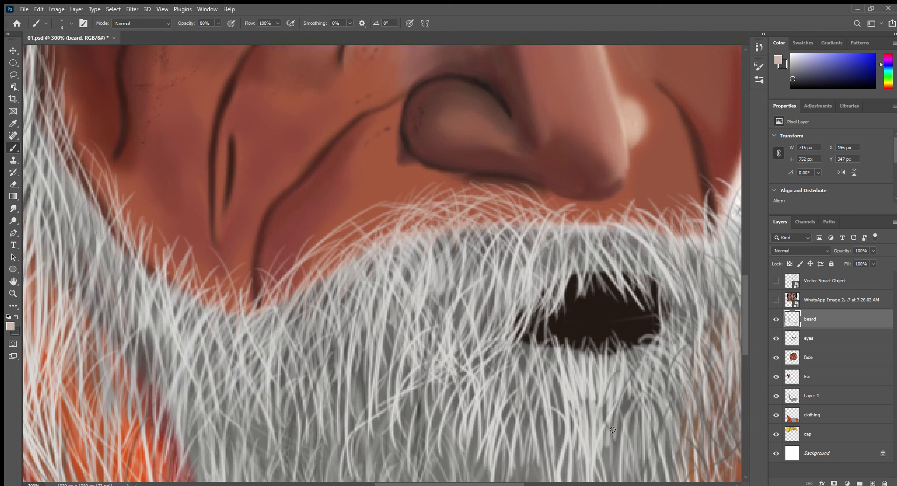
{"action": "key", "text": "ctrl+1"}
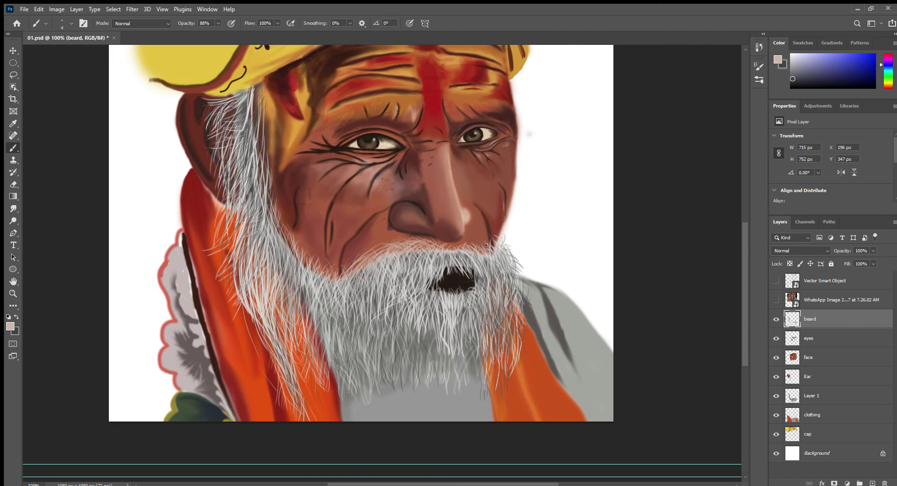
Step: Toggle Layer 1 to compare, then paint light grey strands at 40% opacity along the beard's bottom
{"action": "left_click", "coordinate": [778, 395]}
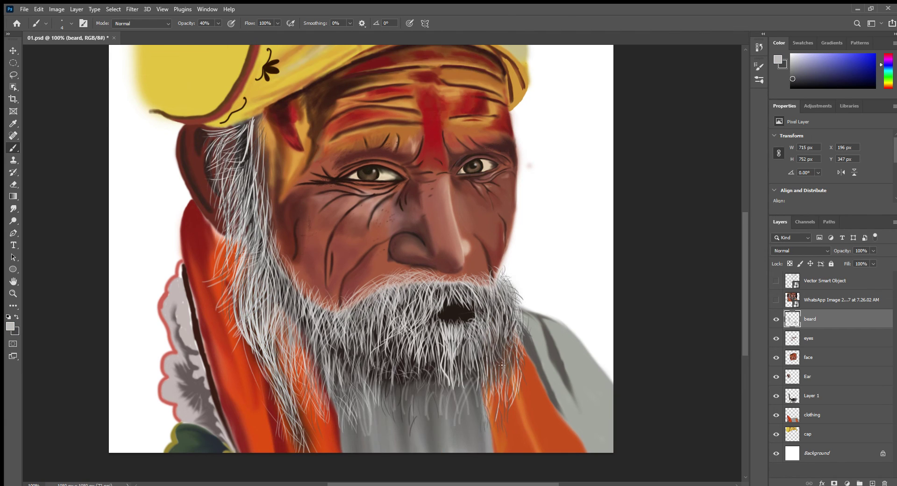
{"action": "scroll", "coordinate": [412, 349], "scroll_direction": "up", "scroll_amount": 3}
{"action": "key", "text": "4"}
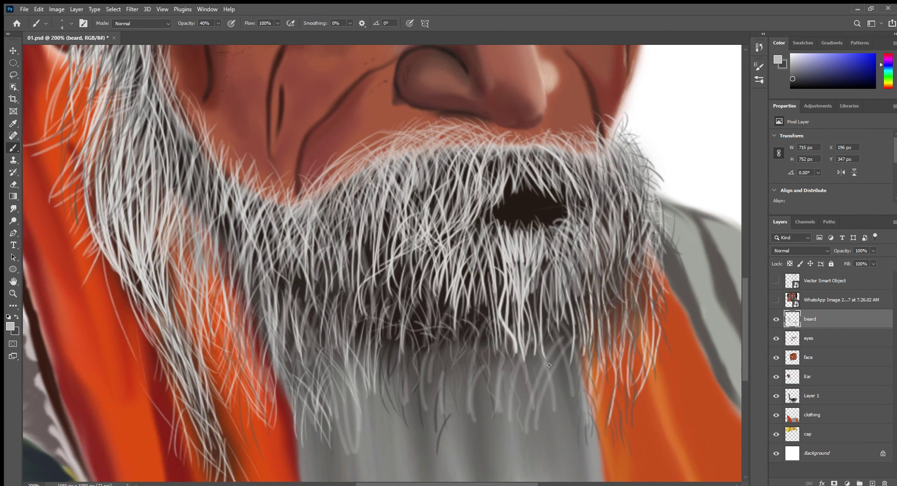
{"action": "left_click", "coordinate": [457, 275], "text": "alt"}
{"action": "left_click_drag", "start_coordinate": [574, 329], "coordinate": [576, 373]}
{"action": "left_click_drag", "start_coordinate": [336, 348], "coordinate": [338, 383]}
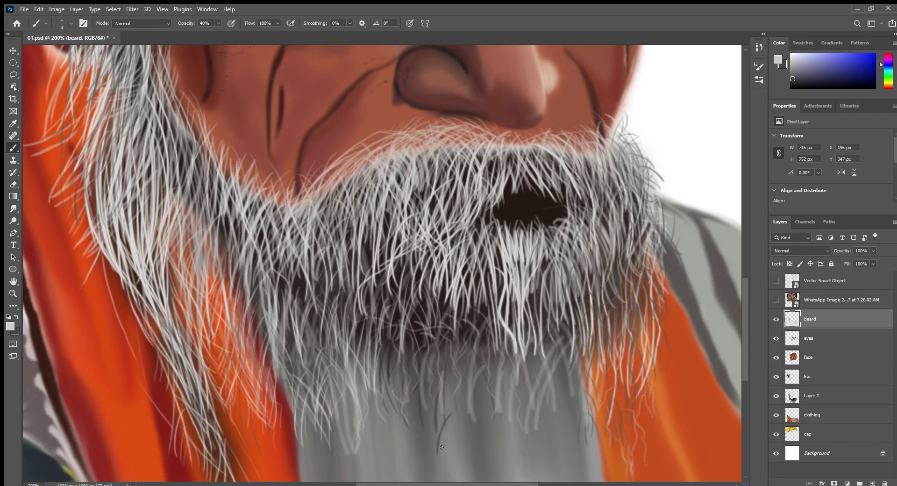
Step: Paint light wavy beard strands trailing over the orange robe
{"action": "scroll", "coordinate": [442, 447], "scroll_direction": "up", "scroll_amount": 2}
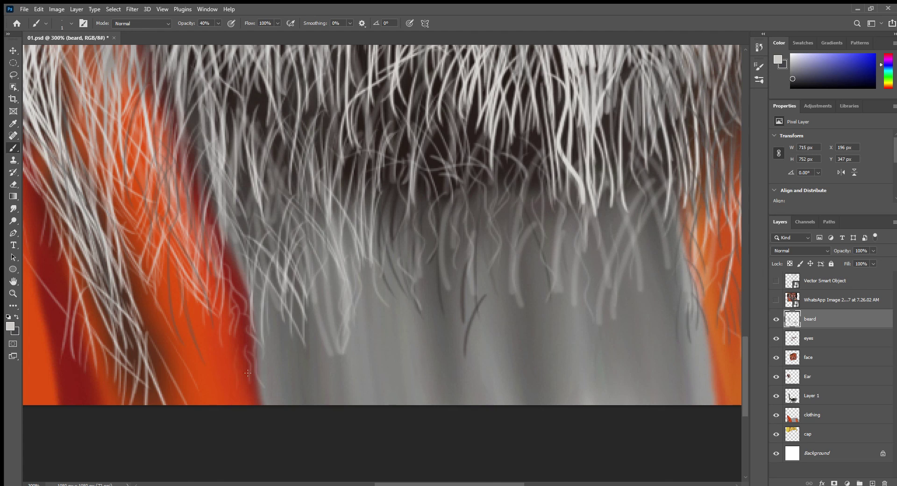
{"action": "mouse_move", "coordinate": [205, 306]}
{"action": "left_mouse_down"}
{"action": "mouse_move", "coordinate": [216, 395]}
{"action": "mouse_move", "coordinate": [234, 402]}
{"action": "left_mouse_up"}
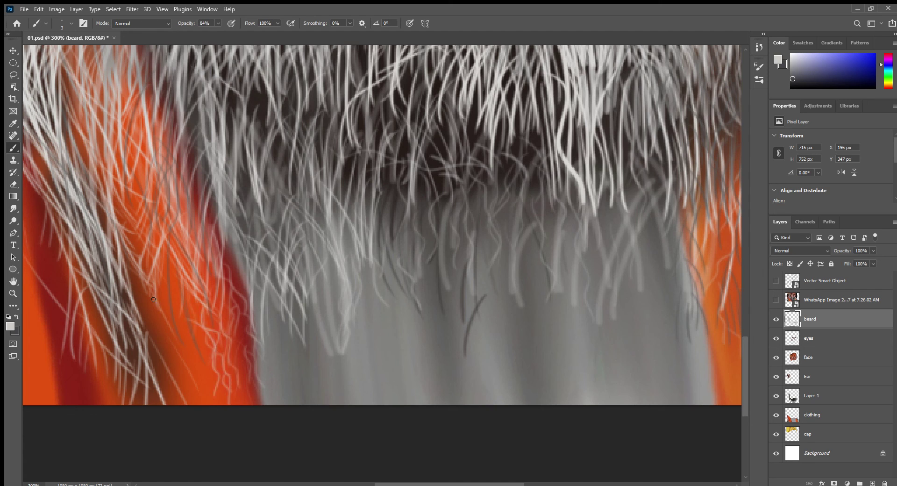
{"action": "left_click_drag", "start_coordinate": [166, 278], "coordinate": [198, 393]}
{"action": "left_click_drag", "start_coordinate": [194, 302], "coordinate": [205, 395]}
{"action": "left_click_drag", "start_coordinate": [212, 243], "coordinate": [227, 323]}
Step: Paint light wavy hair strands across the beard's left half
{"action": "left_click_drag", "start_coordinate": [159, 243], "coordinate": [173, 303]}
{"action": "left_click_drag", "start_coordinate": [124, 210], "coordinate": [143, 266]}
{"action": "left_click_drag", "start_coordinate": [194, 360], "coordinate": [222, 402]}
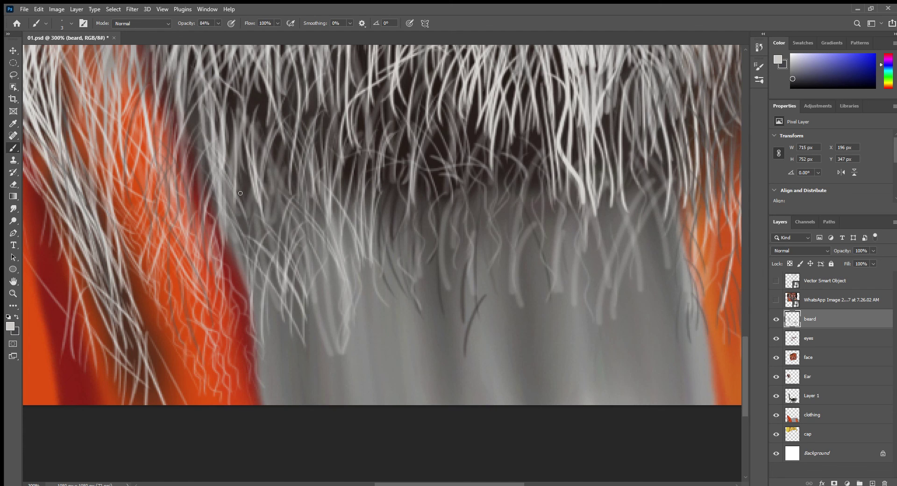
{"action": "left_click_drag", "start_coordinate": [243, 220], "coordinate": [267, 297]}
{"action": "left_click_drag", "start_coordinate": [285, 313], "coordinate": [304, 395]}
{"action": "left_click_drag", "start_coordinate": [281, 337], "coordinate": [301, 405]}
Step: Add light wavy strands through the beard's middle and centre-right
{"action": "left_click_drag", "start_coordinate": [349, 140], "coordinate": [335, 259]}
{"action": "left_click_drag", "start_coordinate": [282, 84], "coordinate": [262, 203]}
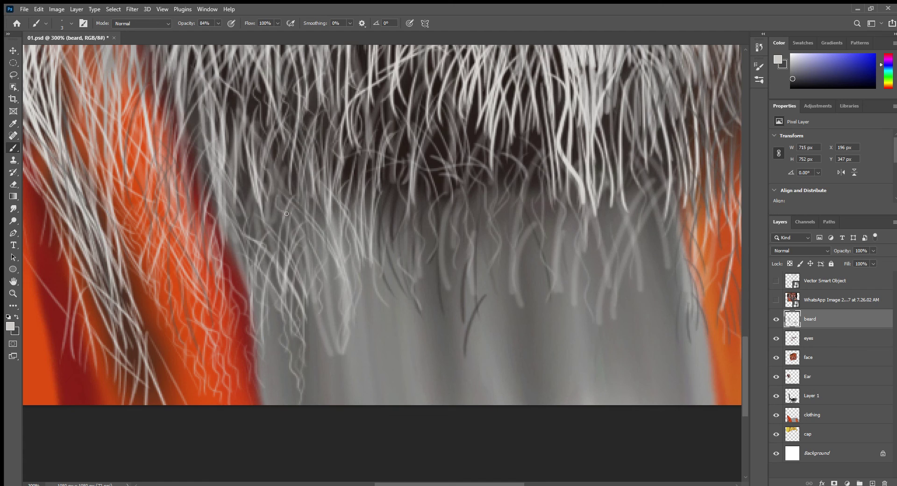
{"action": "left_click_drag", "start_coordinate": [327, 154], "coordinate": [338, 247]}
{"action": "left_click_drag", "start_coordinate": [393, 154], "coordinate": [409, 290]}
{"action": "left_click_drag", "start_coordinate": [390, 201], "coordinate": [391, 352]}
{"action": "left_click_drag", "start_coordinate": [429, 211], "coordinate": [434, 306]}
{"action": "left_click_drag", "start_coordinate": [451, 236], "coordinate": [444, 333]}
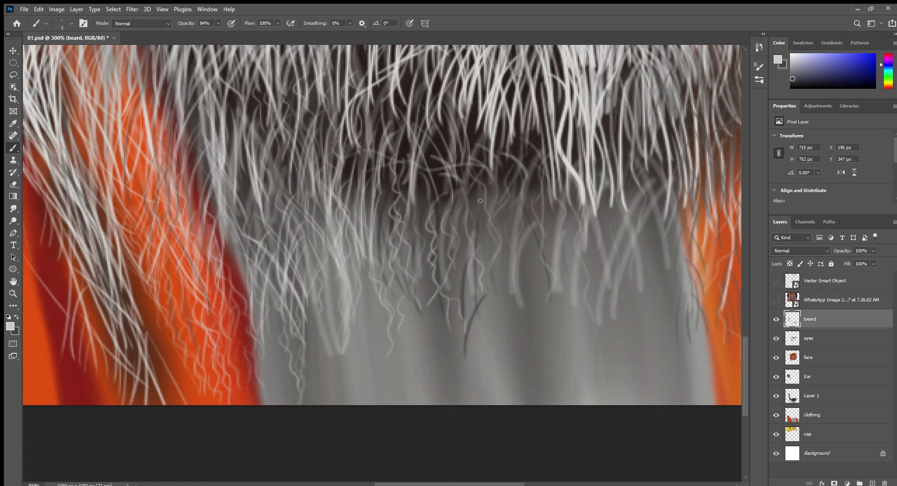
{"action": "left_click_drag", "start_coordinate": [480, 200], "coordinate": [488, 269]}
{"action": "left_click_drag", "start_coordinate": [500, 218], "coordinate": [526, 348]}
Step: Add light wavy hair strands across the beard's right part
{"action": "left_click_drag", "start_coordinate": [528, 232], "coordinate": [547, 316]}
{"action": "left_click_drag", "start_coordinate": [577, 227], "coordinate": [598, 320]}
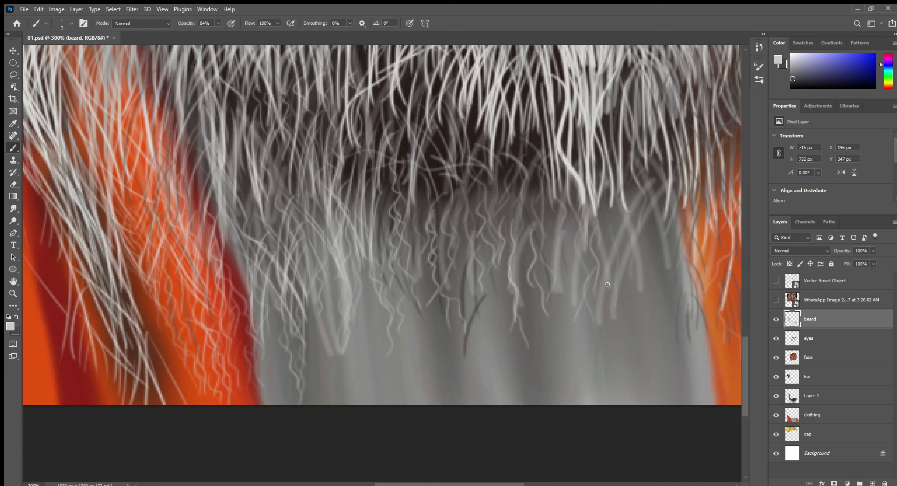
{"action": "left_click_drag", "start_coordinate": [628, 250], "coordinate": [622, 358]}
{"action": "left_click_drag", "start_coordinate": [654, 159], "coordinate": [666, 259]}
{"action": "left_click_drag", "start_coordinate": [697, 234], "coordinate": [715, 364]}
{"action": "left_click_drag", "start_coordinate": [643, 213], "coordinate": [669, 299]}
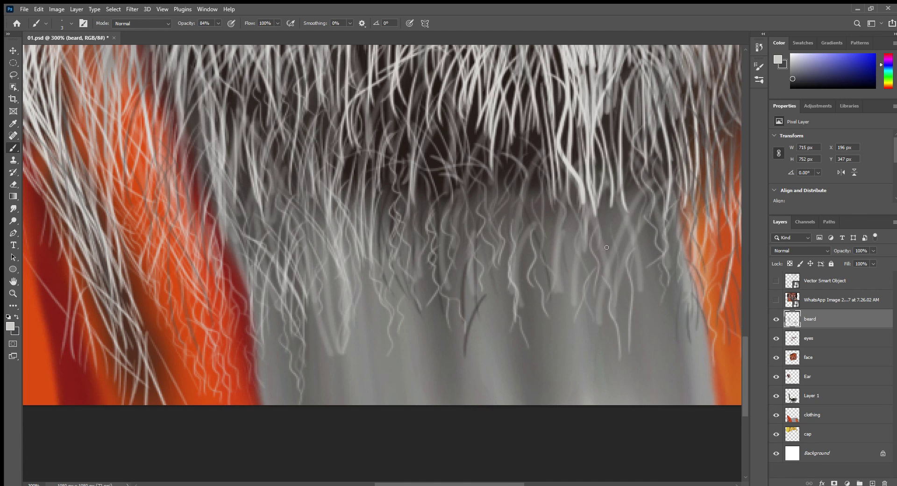
Step: Scatter more thin light hairs across the beard, including its lower right tips
{"action": "mouse_move", "coordinate": [519, 131]}
{"action": "left_mouse_down"}
{"action": "mouse_move", "coordinate": [528, 217]}
{"action": "mouse_move", "coordinate": [561, 303]}
{"action": "mouse_move", "coordinate": [542, 344]}
{"action": "left_mouse_up"}
{"action": "left_click_drag", "start_coordinate": [499, 278], "coordinate": [514, 323]}
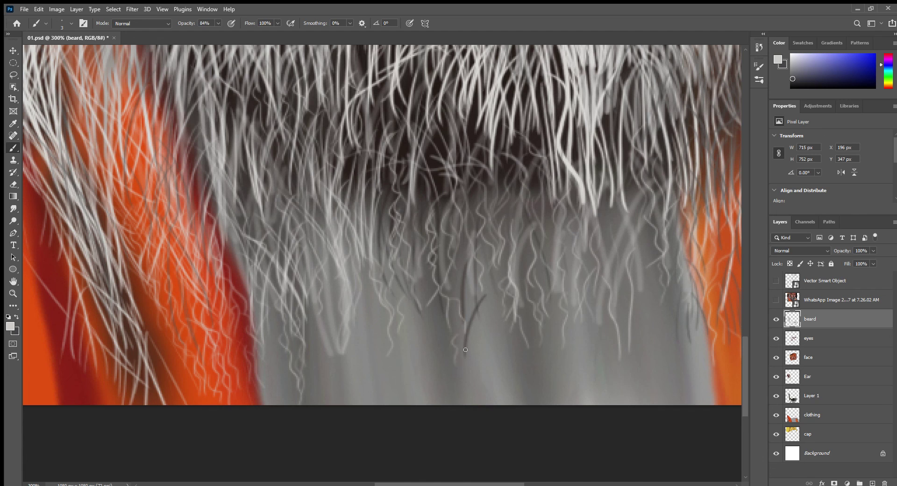
{"action": "left_click_drag", "start_coordinate": [473, 296], "coordinate": [482, 342]}
{"action": "left_click_drag", "start_coordinate": [379, 322], "coordinate": [385, 359]}
{"action": "left_click_drag", "start_coordinate": [364, 267], "coordinate": [376, 340]}
{"action": "scroll", "coordinate": [369, 304], "scroll_direction": "up", "scroll_amount": 3}
{"action": "left_click_drag", "start_coordinate": [497, 248], "coordinate": [517, 320]}
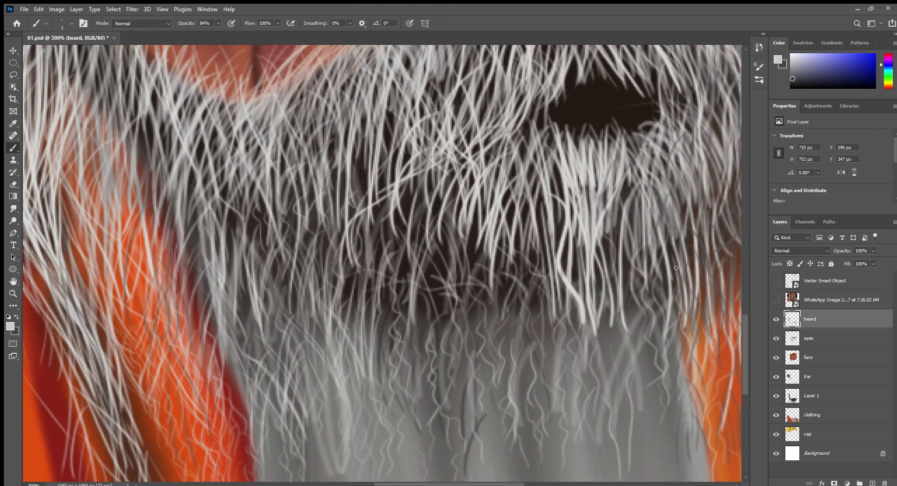
{"action": "left_click_drag", "start_coordinate": [671, 304], "coordinate": [652, 472]}
{"action": "left_click_drag", "start_coordinate": [624, 308], "coordinate": [638, 381]}
{"action": "left_click_drag", "start_coordinate": [606, 306], "coordinate": [620, 381]}
Step: Add thin light hairs to the lower beard and compare by toggling the clothing and Layer 1
{"action": "key", "text": "ctrl+minus"}
{"action": "key", "text": "ctrl+minus"}
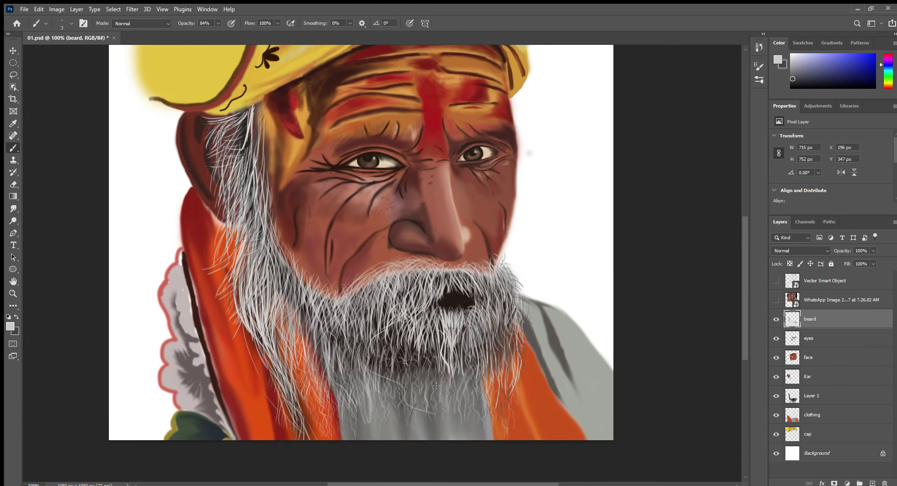
{"action": "left_click_drag", "start_coordinate": [422, 352], "coordinate": [426, 403]}
{"action": "left_click_drag", "start_coordinate": [398, 337], "coordinate": [389, 382]}
{"action": "left_click", "coordinate": [776, 396]}
{"action": "left_click", "coordinate": [776, 415]}
{"action": "left_click", "coordinate": [777, 396]}
{"action": "left_click", "coordinate": [776, 415]}
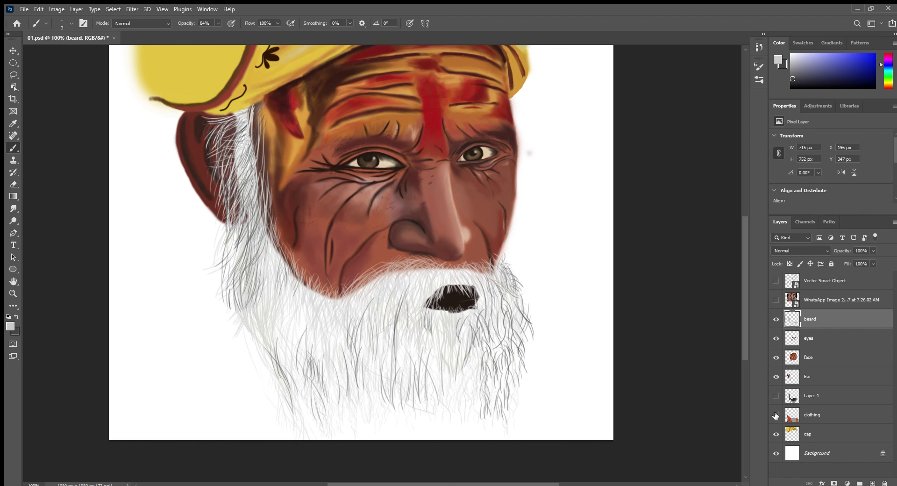
{"action": "left_click", "coordinate": [776, 396]}
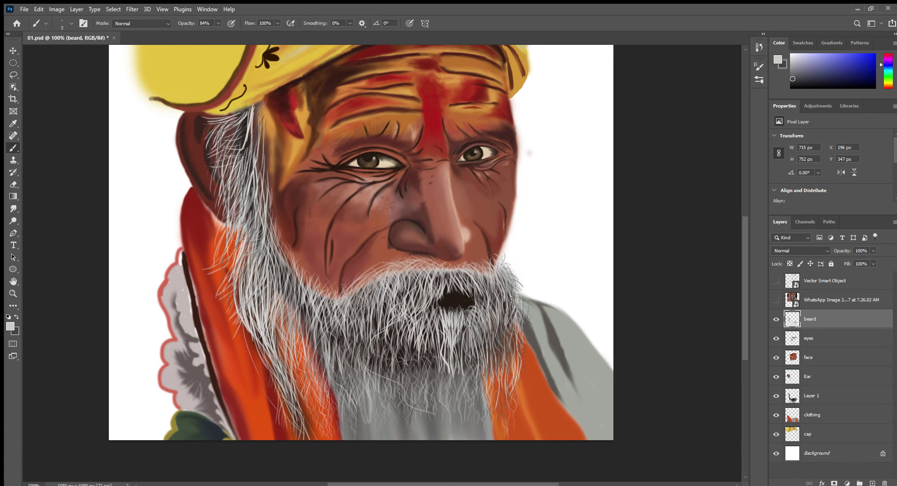
Step: Enlarge the brush slightly and paint a light hair stroke up into the beard
{"action": "key", "text": "ctrl+minus"}
{"action": "key", "text": "ctrl+plus"}
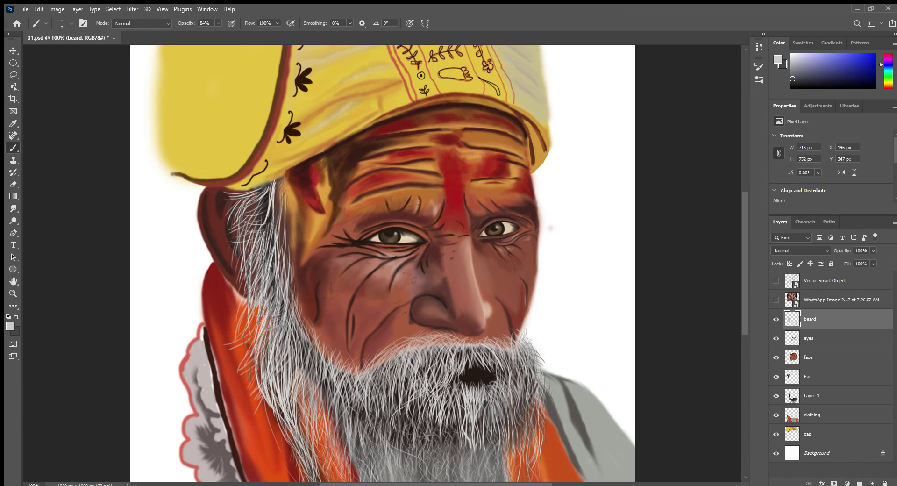
{"action": "key", "text": "bracketright"}
{"action": "key", "text": "bracketright"}
{"action": "scroll", "coordinate": [400, 410], "scroll_direction": "down", "scroll_amount": 3}
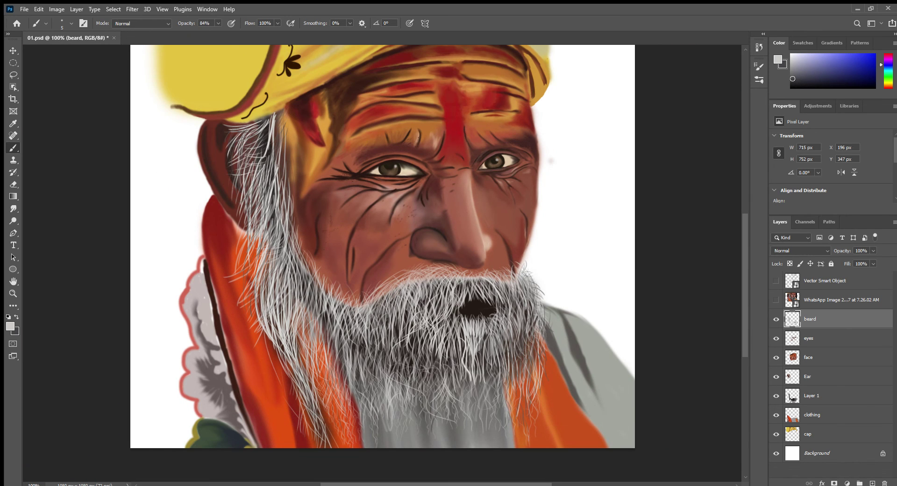
{"action": "left_click_drag", "start_coordinate": [413, 396], "coordinate": [405, 346]}
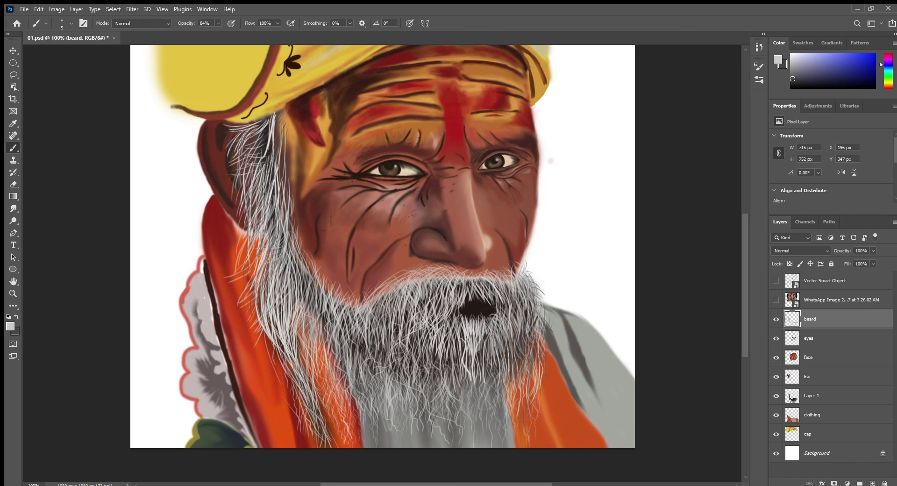
{"action": "key", "text": "ctrl+plus"}
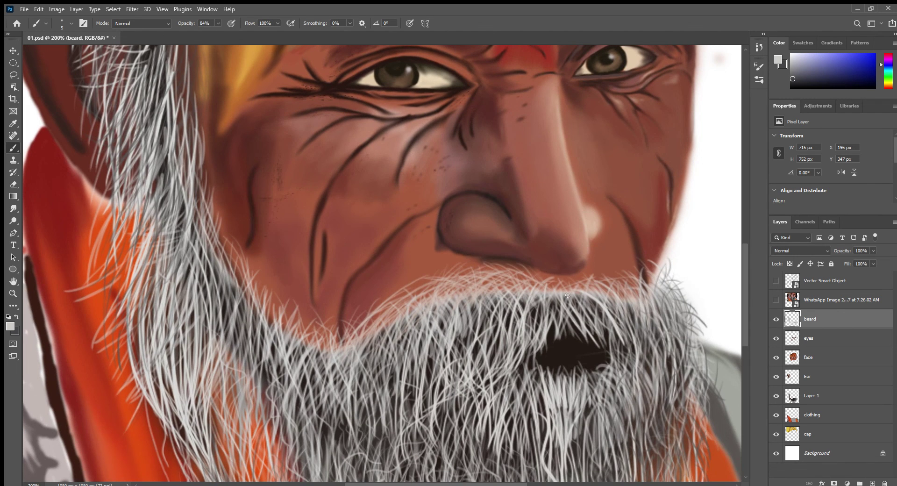
{"action": "key", "text": "ctrl+minus"}
Step: Paint five more light hair strokes into the lower beard
{"action": "mouse_move", "coordinate": [442, 380]}
{"action": "left_mouse_down"}
{"action": "mouse_move", "coordinate": [431, 341]}
{"action": "mouse_move", "coordinate": [413, 328]}
{"action": "left_mouse_up"}
{"action": "left_click_drag", "start_coordinate": [402, 383], "coordinate": [397, 340]}
{"action": "left_click_drag", "start_coordinate": [371, 376], "coordinate": [355, 334]}
{"action": "left_click_drag", "start_coordinate": [519, 397], "coordinate": [524, 353]}
{"action": "left_click_drag", "start_coordinate": [538, 358], "coordinate": [545, 387]}
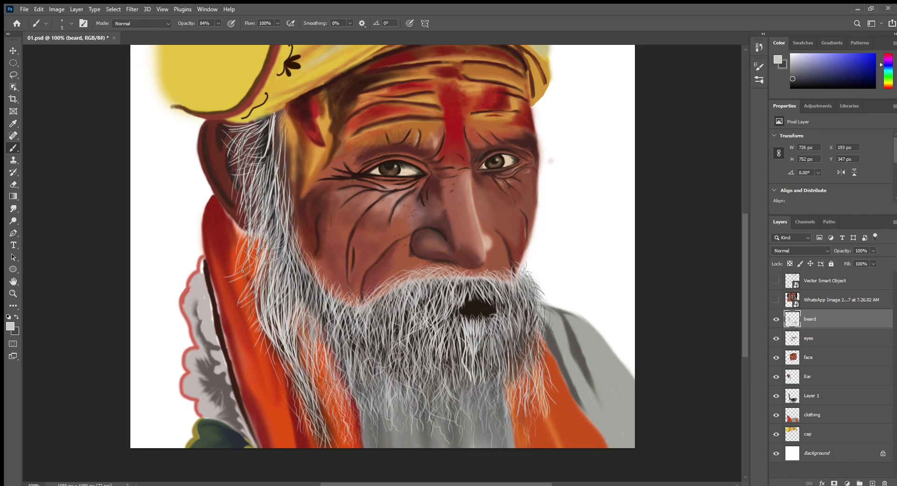
Step: At 200% zoom, paint stray hairs over the orange robe at the beard's left edge
{"action": "key", "text": "ctrl+plus"}
{"action": "scroll", "coordinate": [159, 282], "scroll_direction": "down", "scroll_amount": 2}
{"action": "scroll", "coordinate": [159, 281], "scroll_direction": "down", "scroll_amount": 3}
{"action": "scroll", "coordinate": [159, 282], "scroll_direction": "down", "scroll_amount": 2}
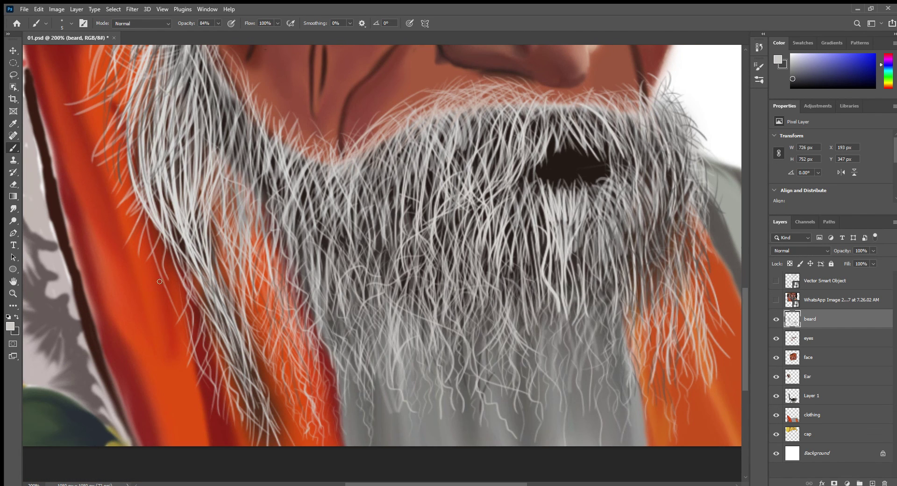
{"action": "left_click_drag", "start_coordinate": [164, 286], "coordinate": [192, 347]}
{"action": "left_click_drag", "start_coordinate": [154, 236], "coordinate": [181, 320]}
{"action": "mouse_move", "coordinate": [91, 83]}
{"action": "left_mouse_down"}
{"action": "mouse_move", "coordinate": [180, 364]}
{"action": "mouse_move", "coordinate": [177, 445]}
{"action": "left_mouse_up"}
{"action": "left_click_drag", "start_coordinate": [201, 385], "coordinate": [205, 446]}
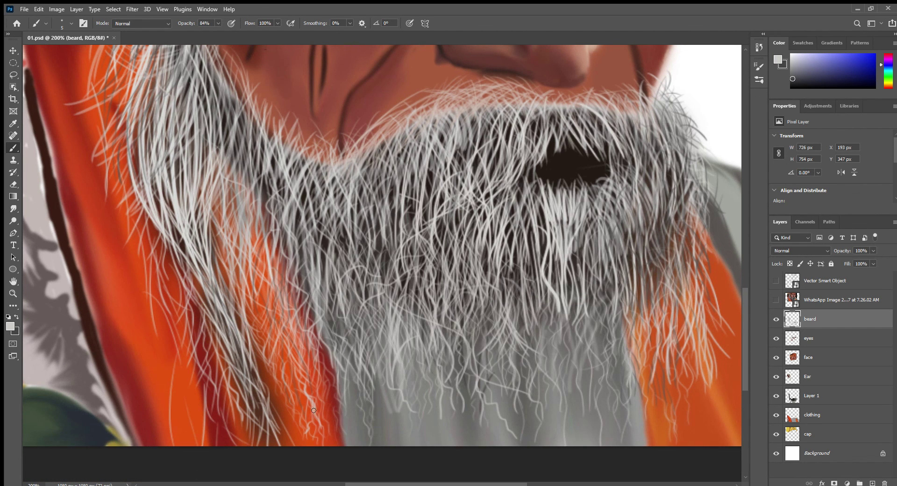
{"action": "key", "text": "ctrl+minus"}
{"action": "key", "text": "ctrl+minus"}
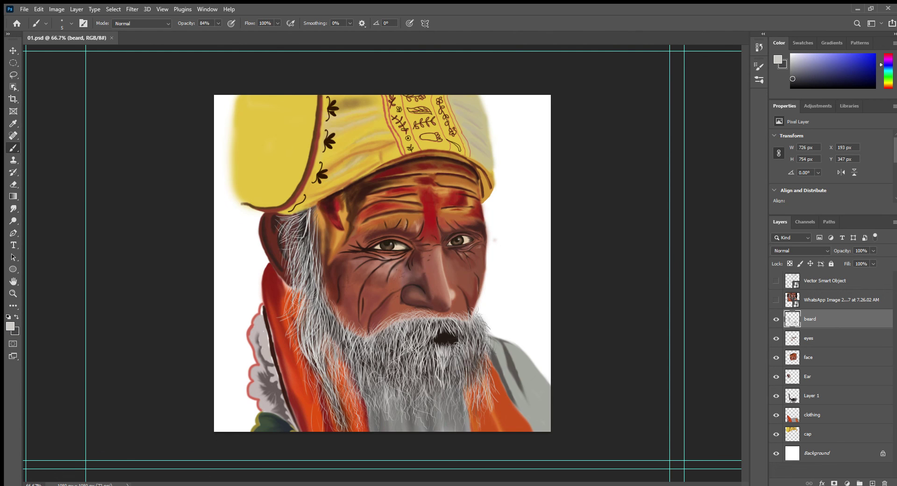
{"action": "key", "text": "alt+bracketleft"}
{"action": "key", "text": "alt+bracketleft"}
{"action": "key", "text": "alt+bracketleft"}
{"action": "key", "text": "ctrl+plus"}
{"action": "key", "text": "ctrl+plus"}
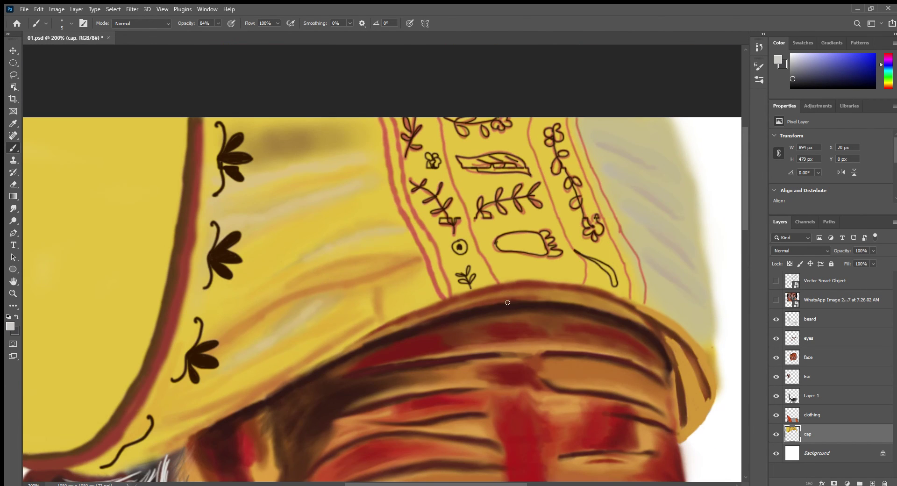
Step: Paint four red fold lines across the yellow turban's brim
{"action": "left_click", "coordinate": [327, 337], "text": "alt"}
{"action": "left_click", "coordinate": [181, 285], "text": "alt"}
{"action": "left_click_drag", "start_coordinate": [224, 337], "coordinate": [426, 257]}
{"action": "left_click_drag", "start_coordinate": [290, 285], "coordinate": [404, 254]}
{"action": "left_click_drag", "start_coordinate": [375, 318], "coordinate": [275, 369]}
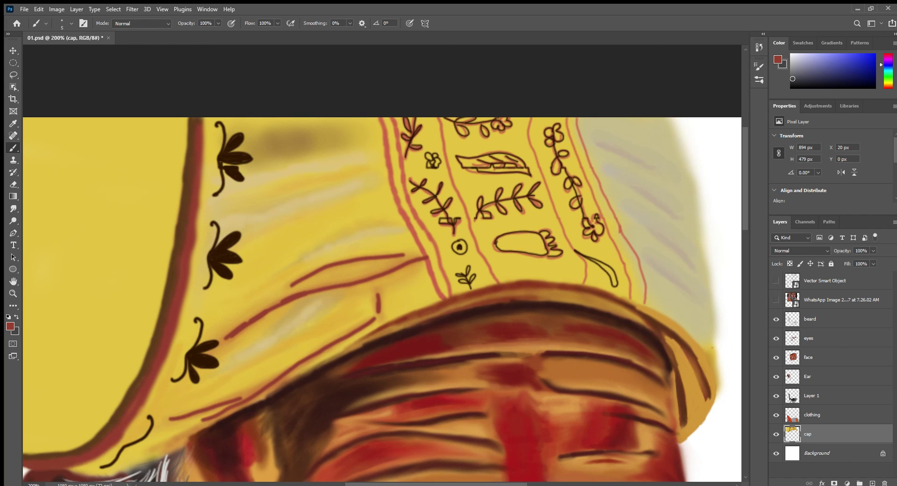
{"action": "left_click_drag", "start_coordinate": [169, 417], "coordinate": [277, 381]}
{"action": "scroll", "coordinate": [374, 301], "scroll_direction": "up", "scroll_amount": 2}
{"action": "scroll", "coordinate": [374, 302], "scroll_direction": "down", "scroll_amount": 2}
Step: Smudge the red brim lines and sampled tan streaks to blend them into the turban cloth
{"action": "left_click", "coordinate": [13, 208]}
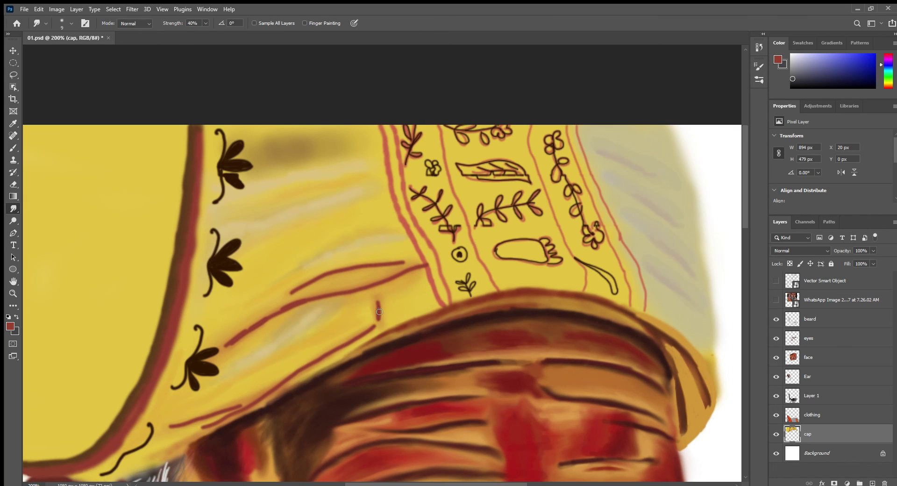
{"action": "mouse_move", "coordinate": [375, 314]}
{"action": "left_mouse_down"}
{"action": "mouse_move", "coordinate": [355, 340]}
{"action": "mouse_move", "coordinate": [178, 434]}
{"action": "mouse_move", "coordinate": [227, 412]}
{"action": "mouse_move", "coordinate": [150, 426]}
{"action": "left_mouse_up"}
{"action": "mouse_move", "coordinate": [220, 355]}
{"action": "left_mouse_down"}
{"action": "mouse_move", "coordinate": [425, 262]}
{"action": "mouse_move", "coordinate": [225, 369]}
{"action": "left_mouse_up"}
{"action": "key", "text": "b"}
{"action": "left_click", "coordinate": [303, 321], "text": "alt"}
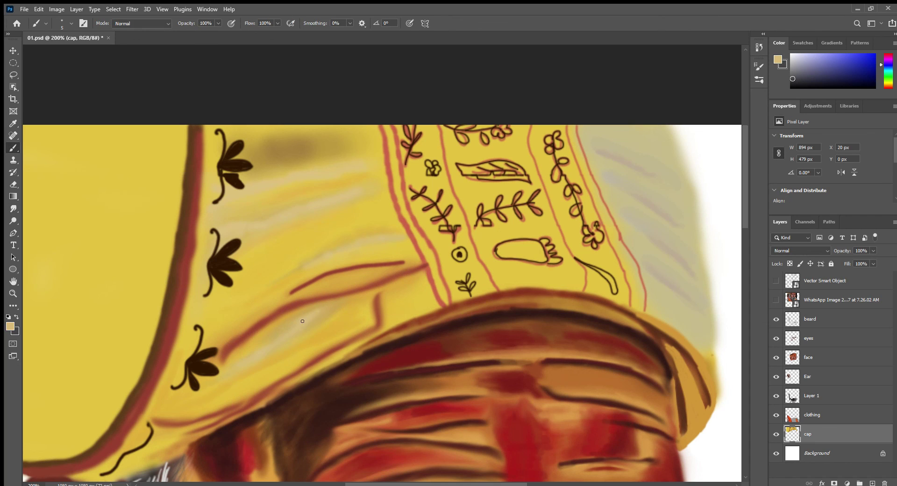
{"action": "left_click", "coordinate": [295, 146], "text": "alt"}
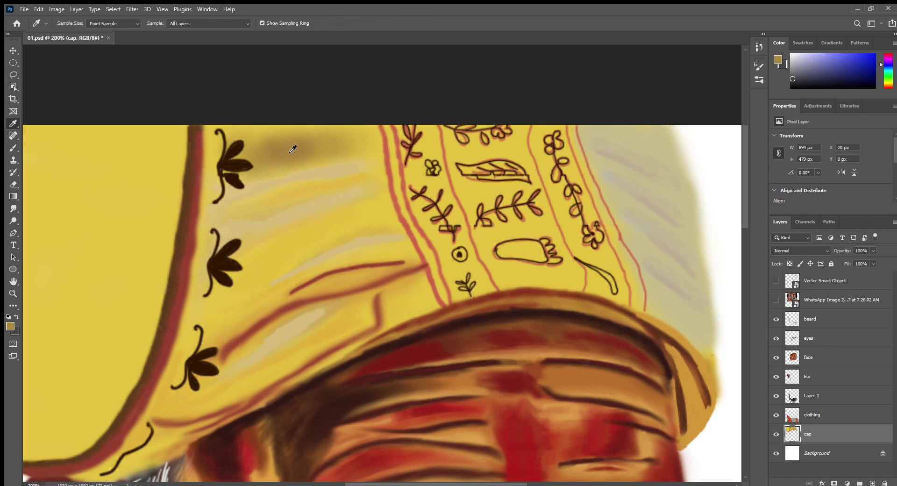
{"action": "key", "text": "r"}
{"action": "mouse_move", "coordinate": [415, 260]}
{"action": "left_mouse_down"}
{"action": "mouse_move", "coordinate": [293, 293]}
{"action": "mouse_move", "coordinate": [399, 266]}
{"action": "mouse_move", "coordinate": [318, 294]}
{"action": "left_mouse_up"}
{"action": "left_click_drag", "start_coordinate": [392, 271], "coordinate": [299, 302]}
{"action": "left_click_drag", "start_coordinate": [355, 306], "coordinate": [287, 326]}
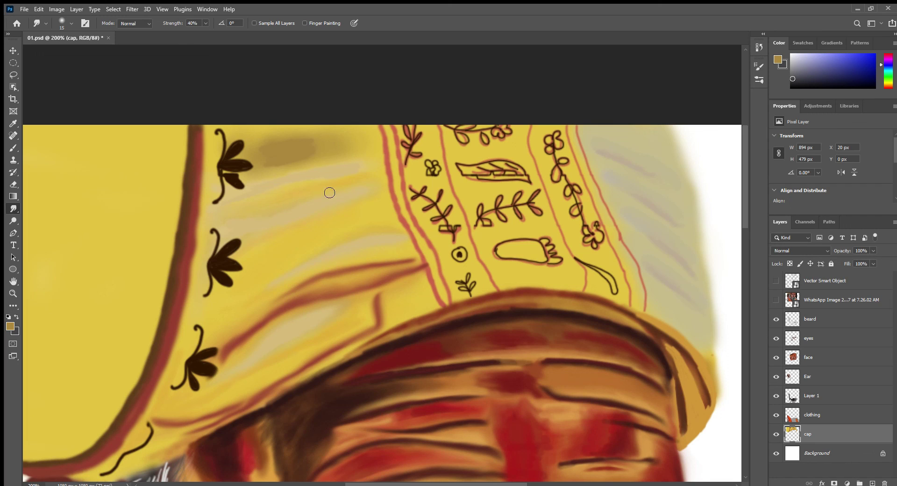
{"action": "mouse_move", "coordinate": [327, 176]}
{"action": "left_mouse_down"}
{"action": "mouse_move", "coordinate": [341, 144]}
{"action": "mouse_move", "coordinate": [350, 150]}
{"action": "mouse_move", "coordinate": [244, 197]}
{"action": "left_mouse_up"}
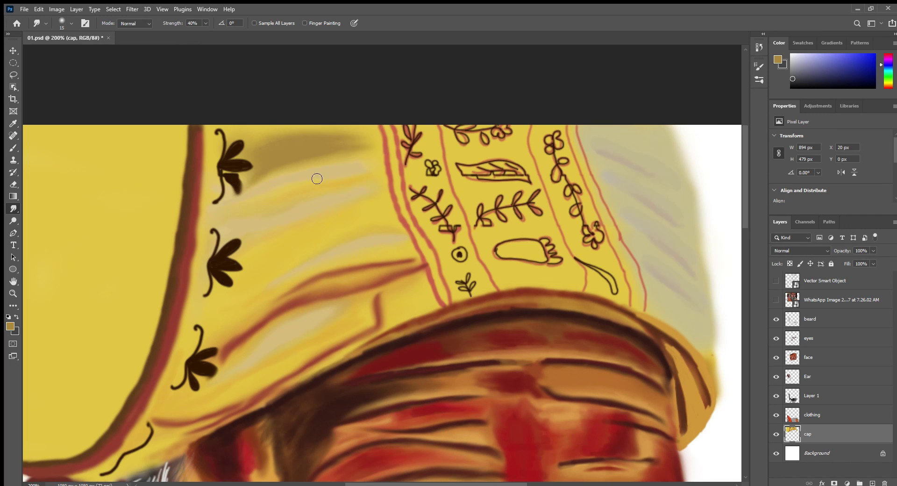
{"action": "scroll", "coordinate": [689, 299], "scroll_direction": "up", "scroll_amount": 3}
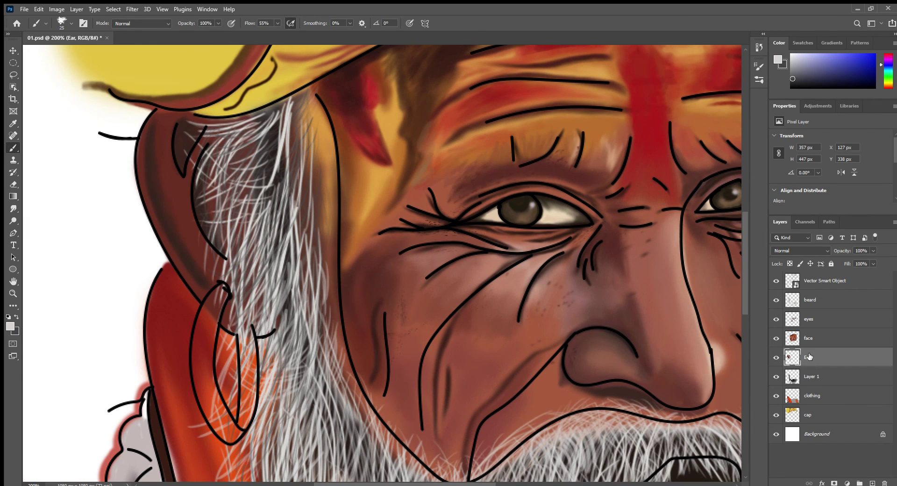
Step: Paint the earring loop light grey then white, with the black line-art layer hidden
{"action": "mouse_move", "coordinate": [173, 258]}
{"action": "left_mouse_down"}
{"action": "mouse_move", "coordinate": [256, 360]}
{"action": "mouse_move", "coordinate": [236, 439]}
{"action": "left_mouse_up"}
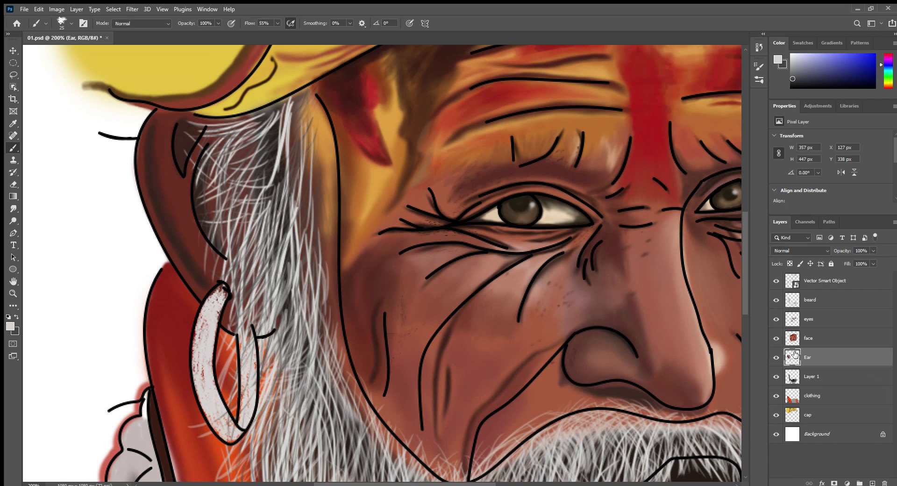
{"action": "left_click", "coordinate": [776, 280]}
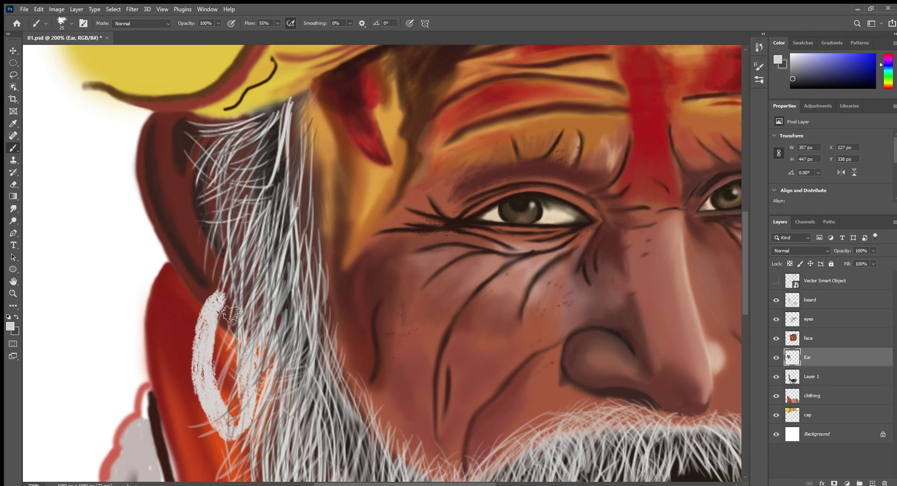
{"action": "left_click", "coordinate": [44, 307], "text": "alt"}
{"action": "mouse_move", "coordinate": [217, 298]}
{"action": "left_mouse_down"}
{"action": "mouse_move", "coordinate": [232, 430]}
{"action": "mouse_move", "coordinate": [251, 356]}
{"action": "mouse_move", "coordinate": [247, 398]}
{"action": "left_mouse_up"}
{"action": "key", "text": "ctrl+0"}
{"action": "key", "text": "ctrl+minus"}
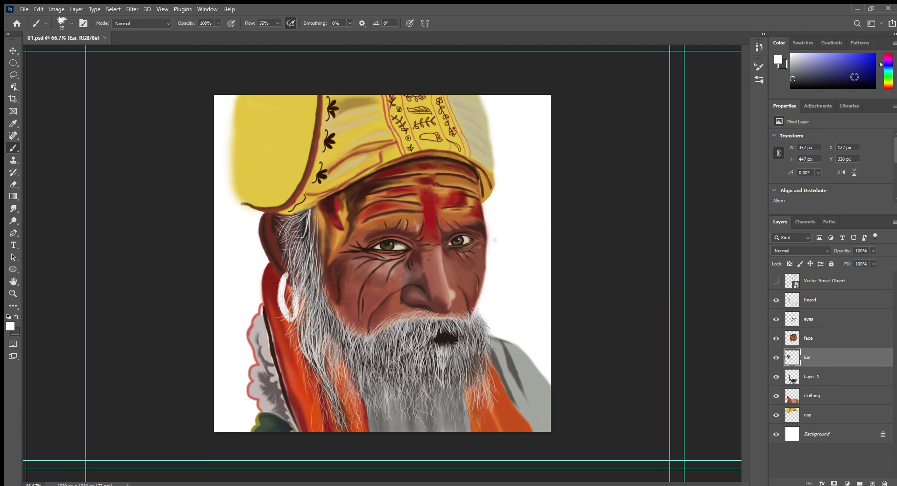